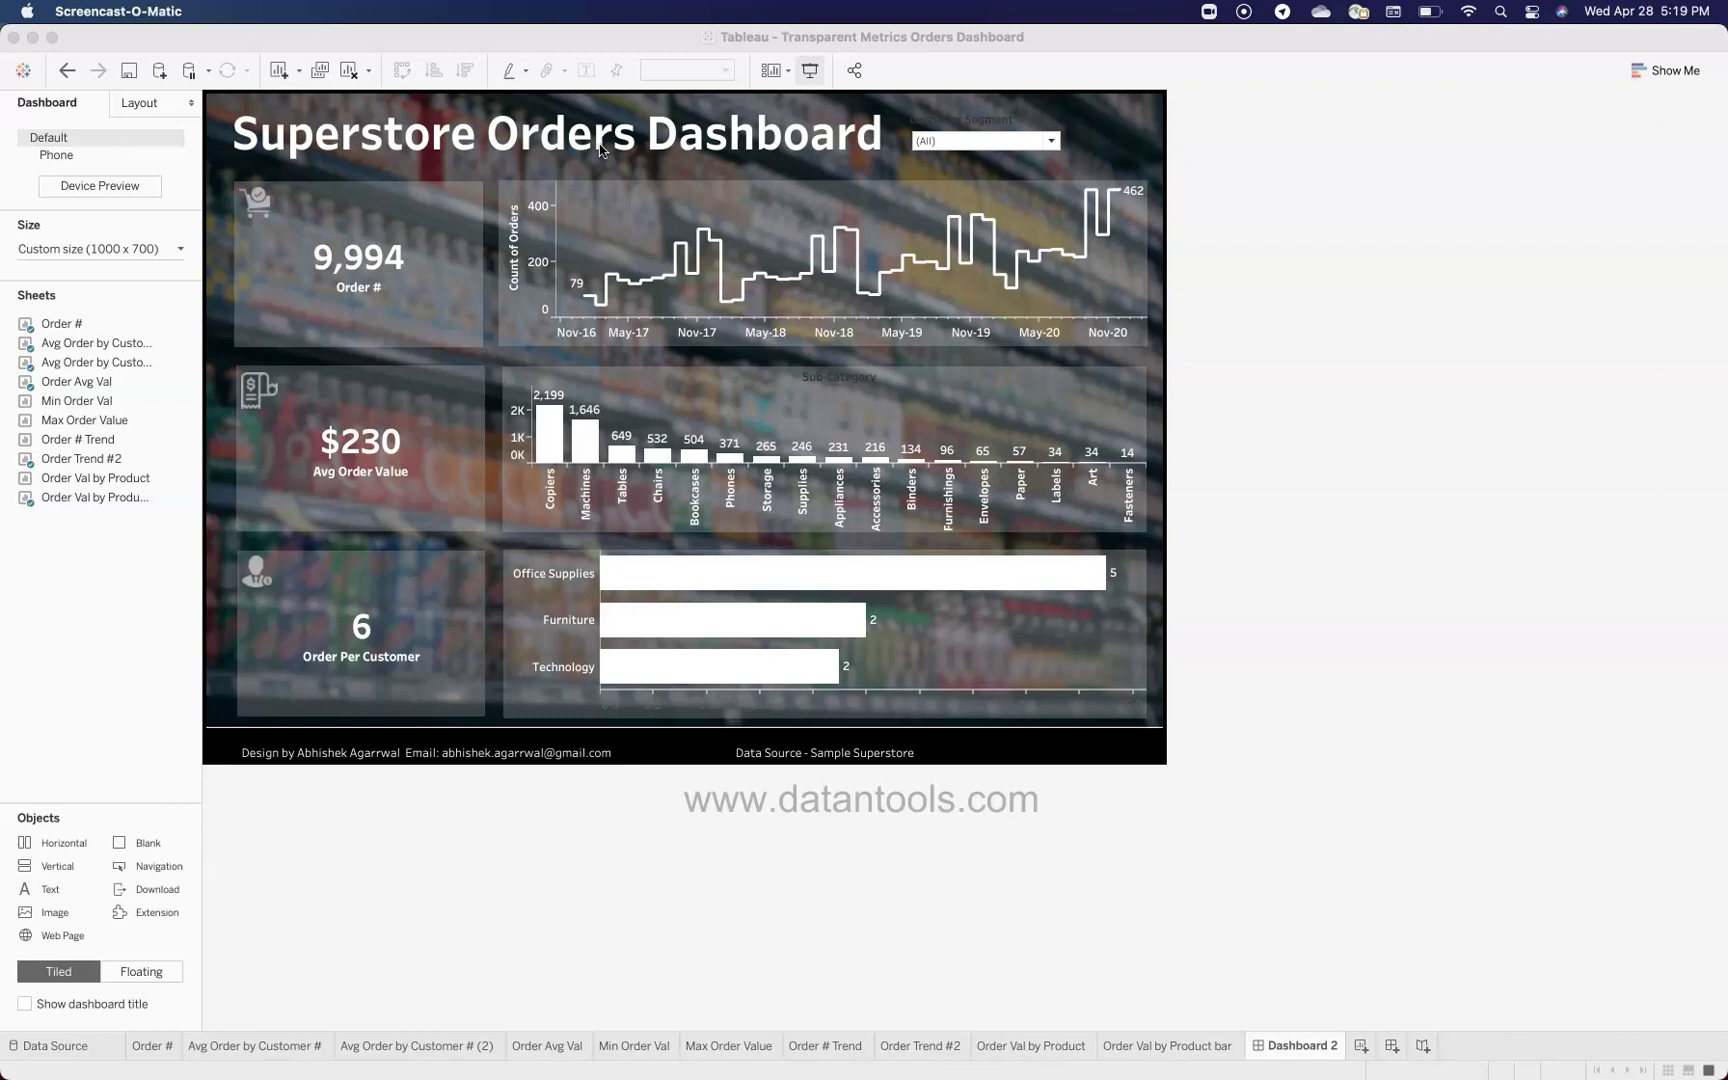
Step: Open the Order # worksheet and examine its order count mark and the Orders (Count) and Order ID fields
click(416, 849)
click(157, 1045)
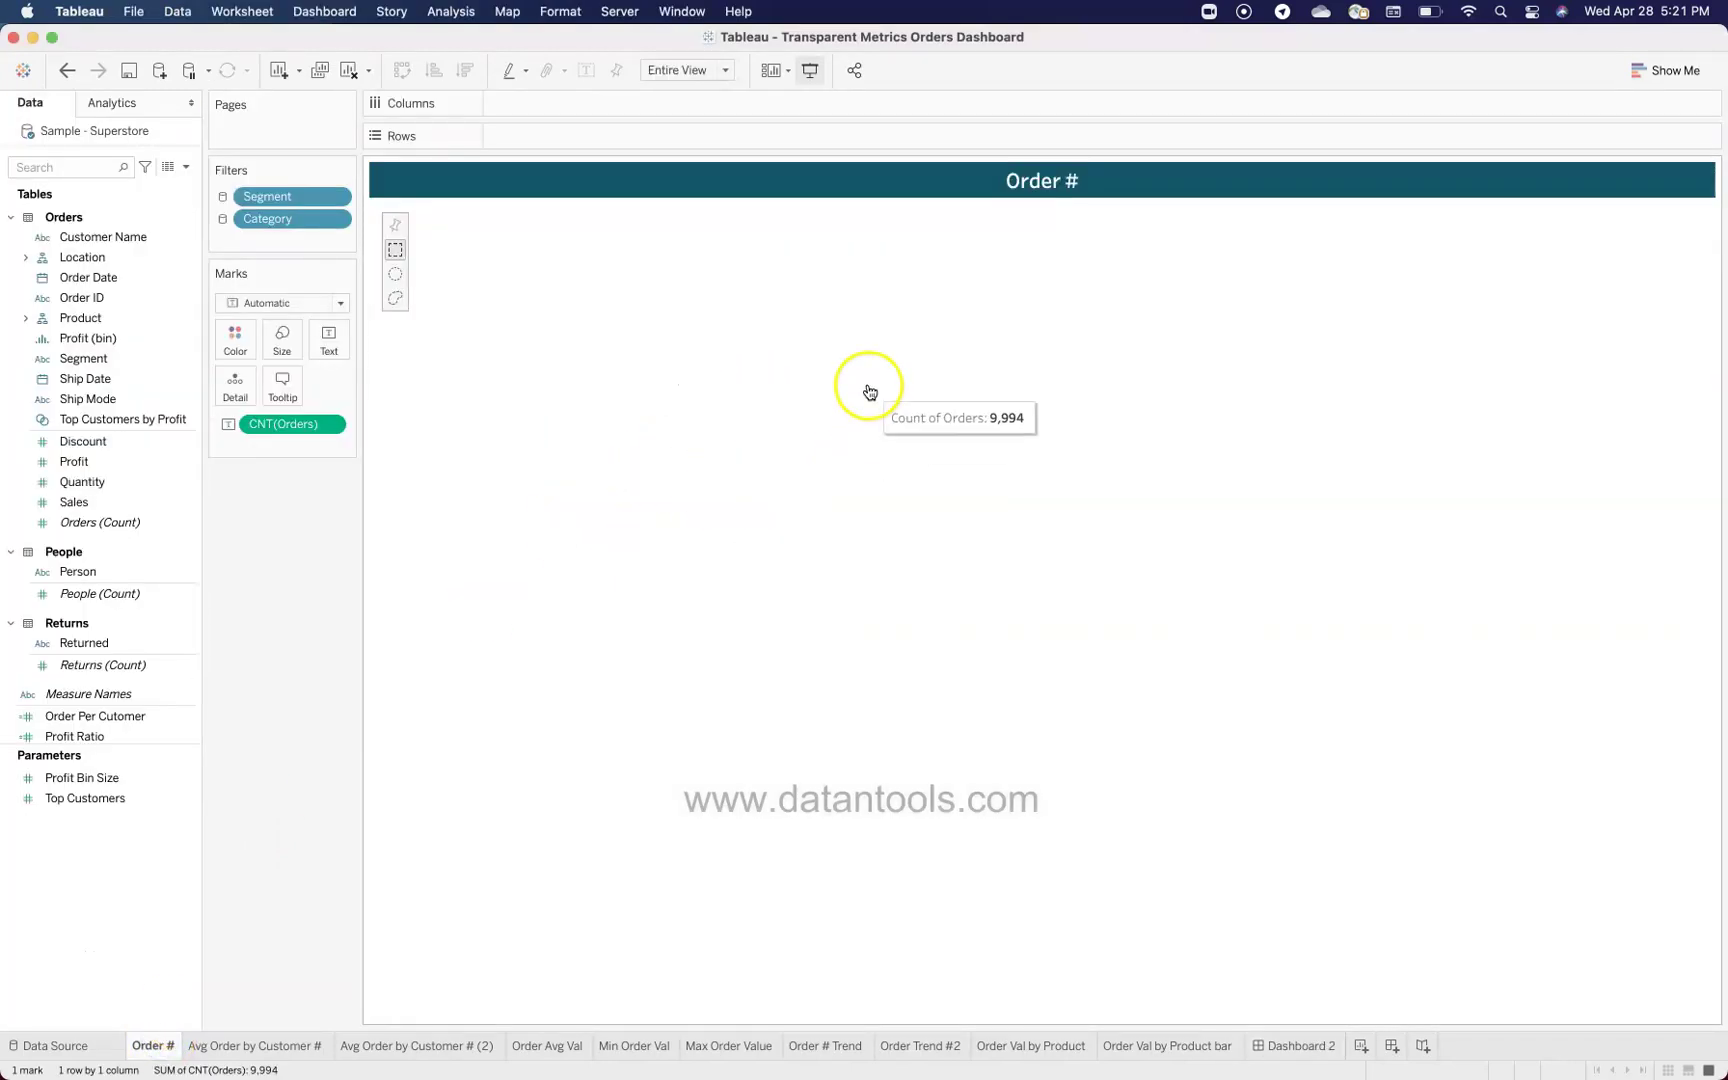
click(924, 488)
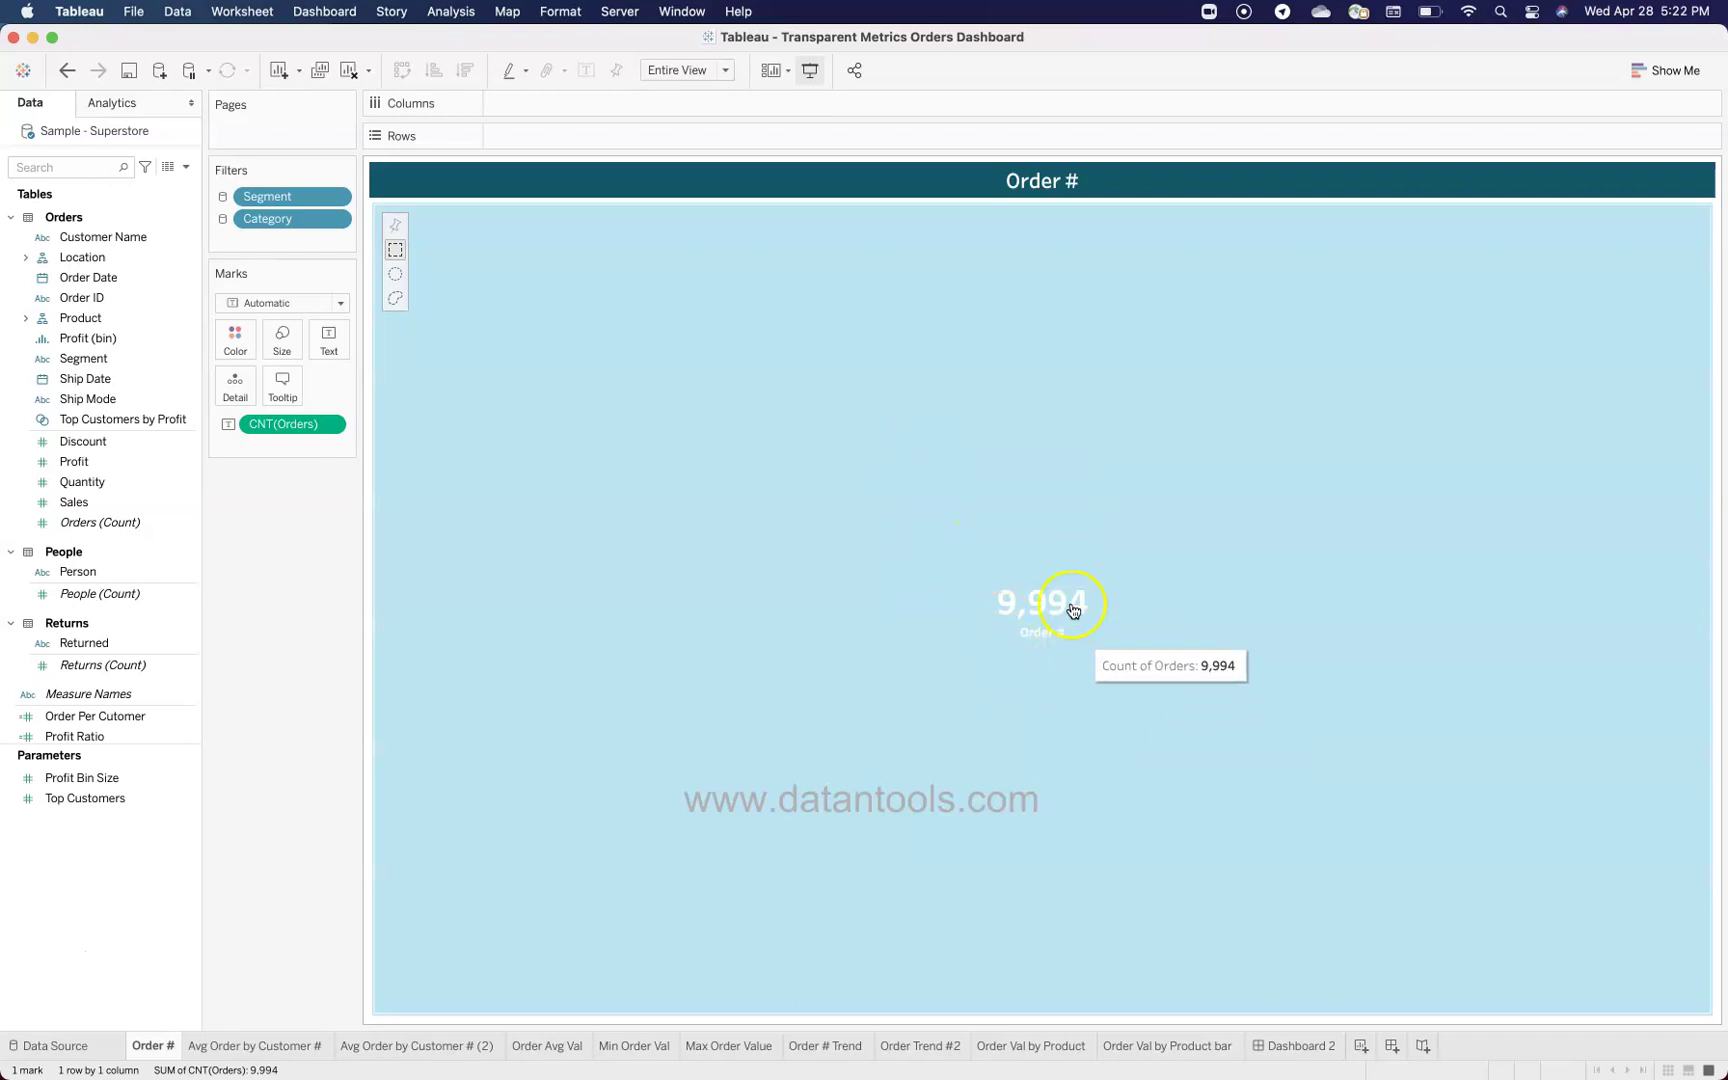
click(1070, 640)
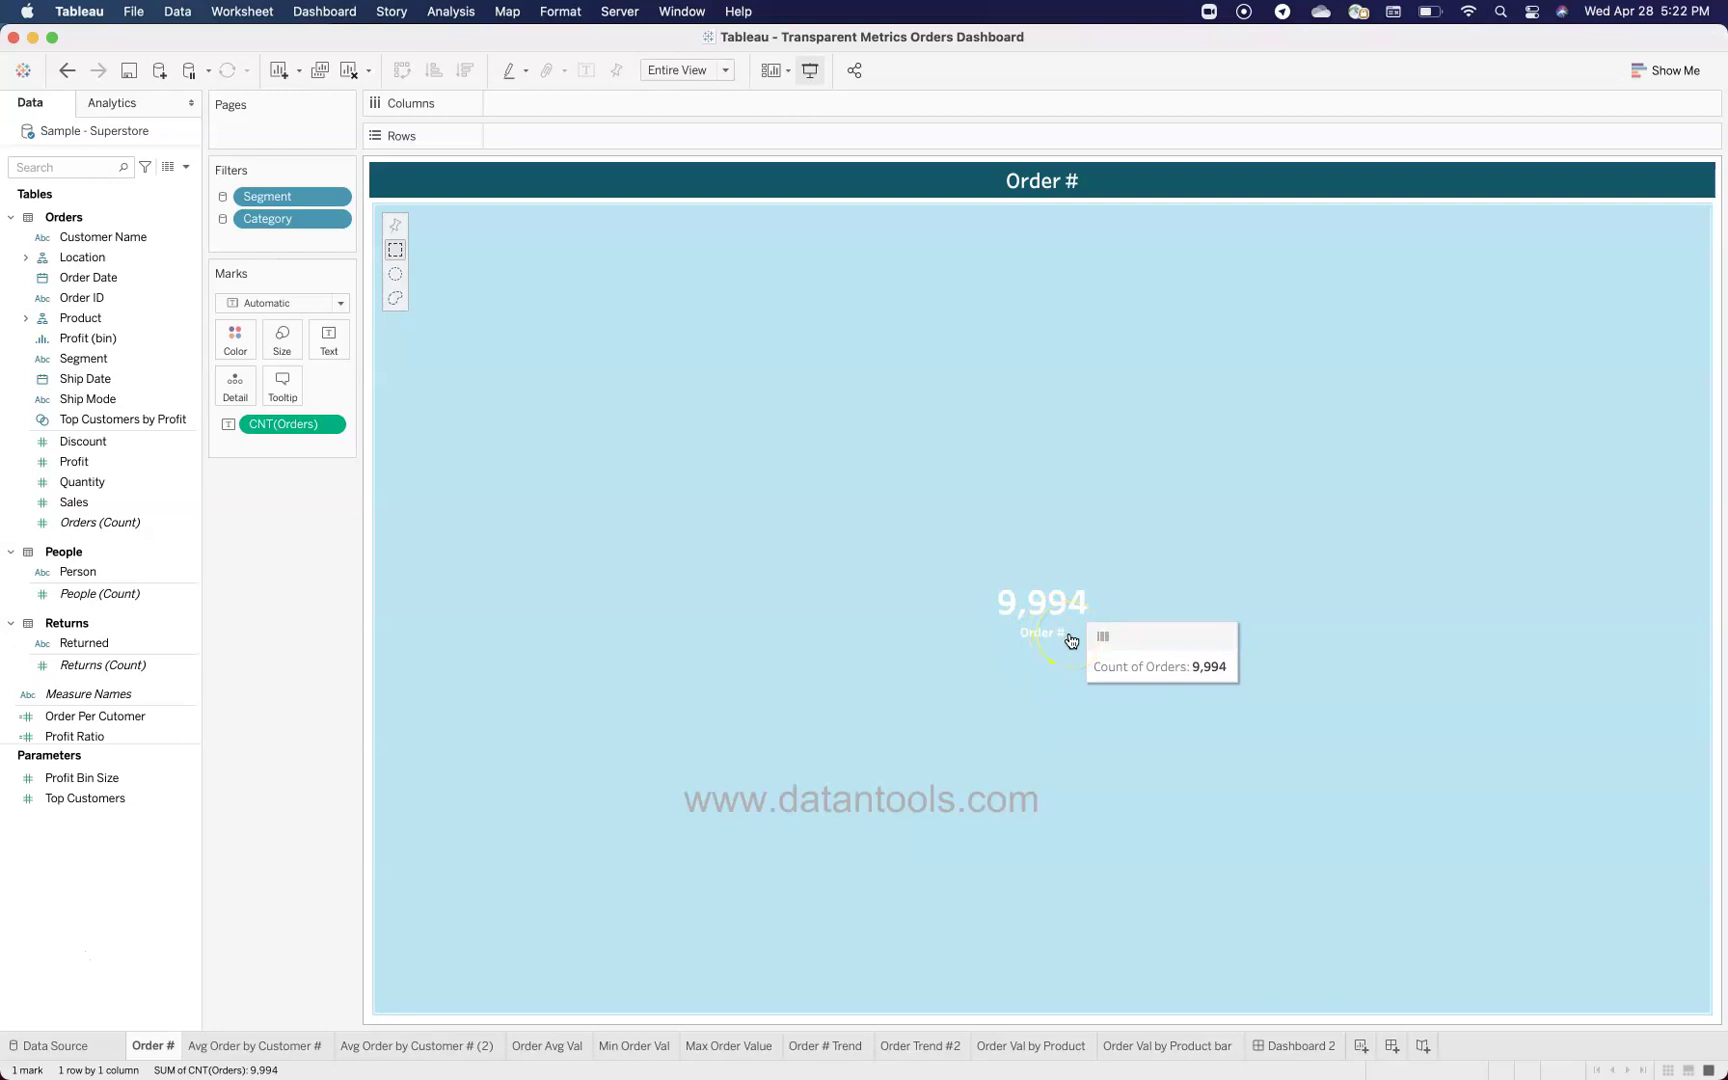
click(818, 663)
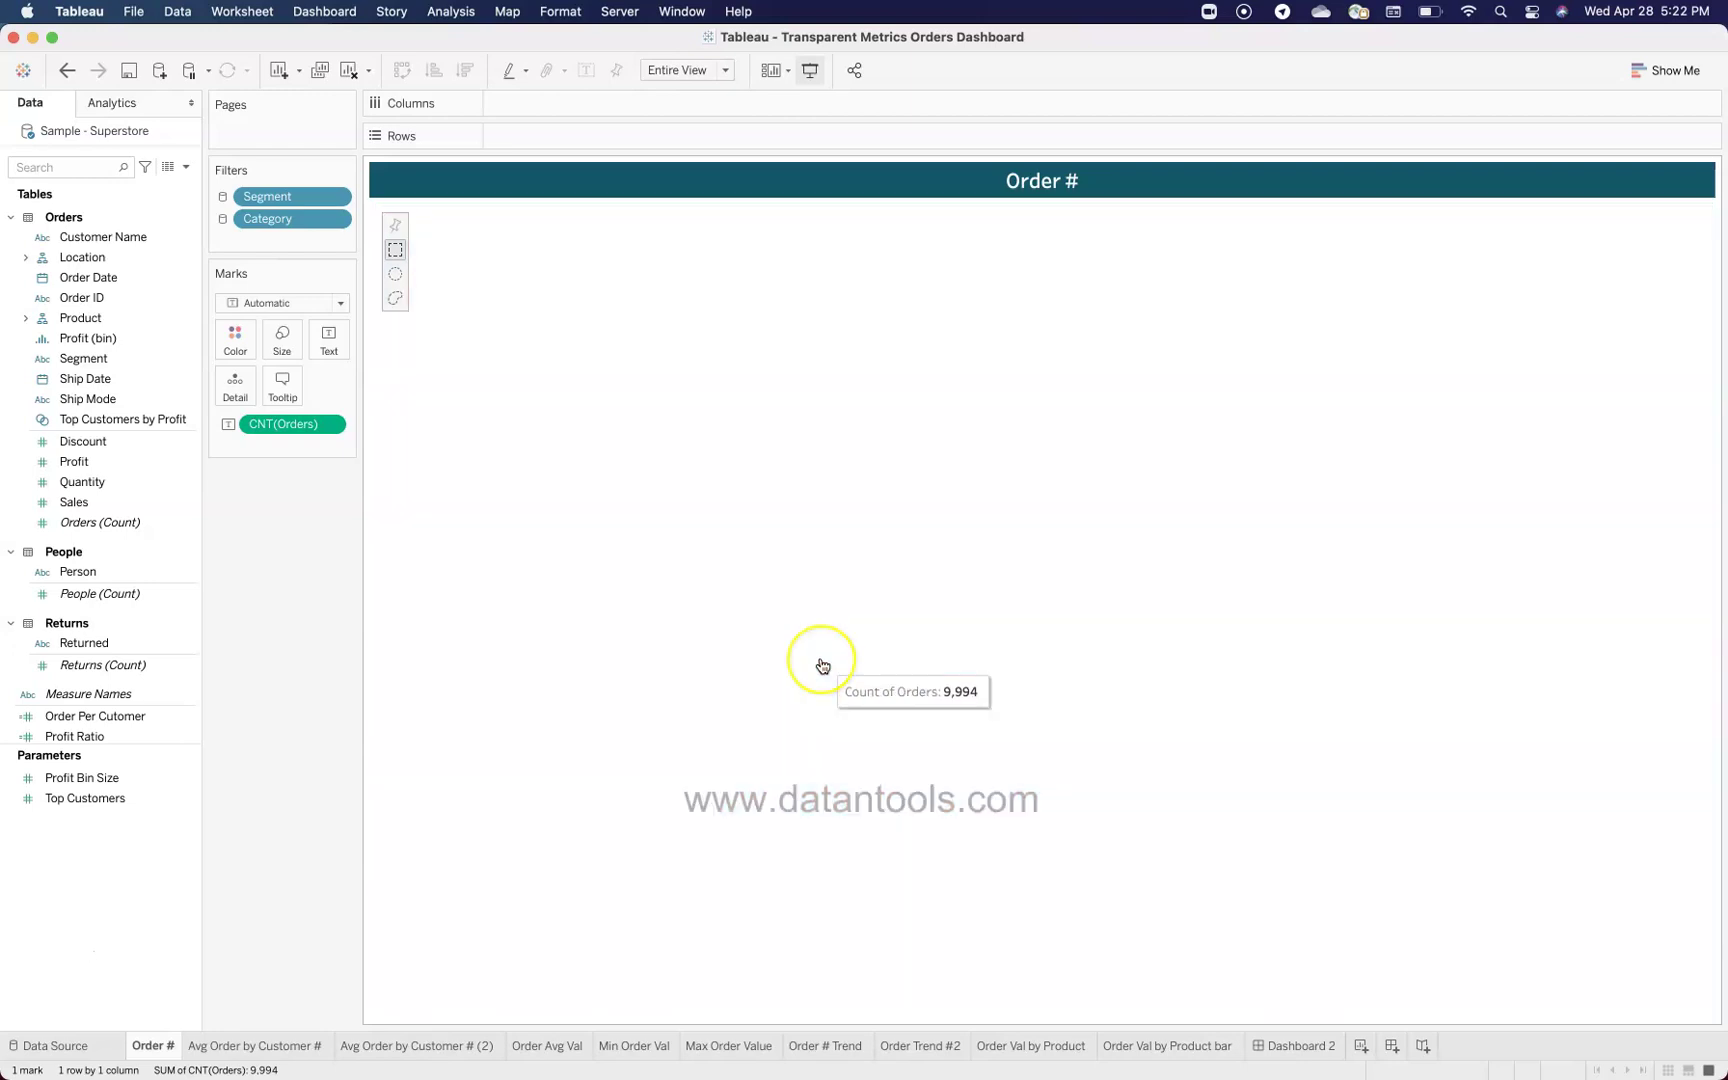
click(720, 680)
click(303, 756)
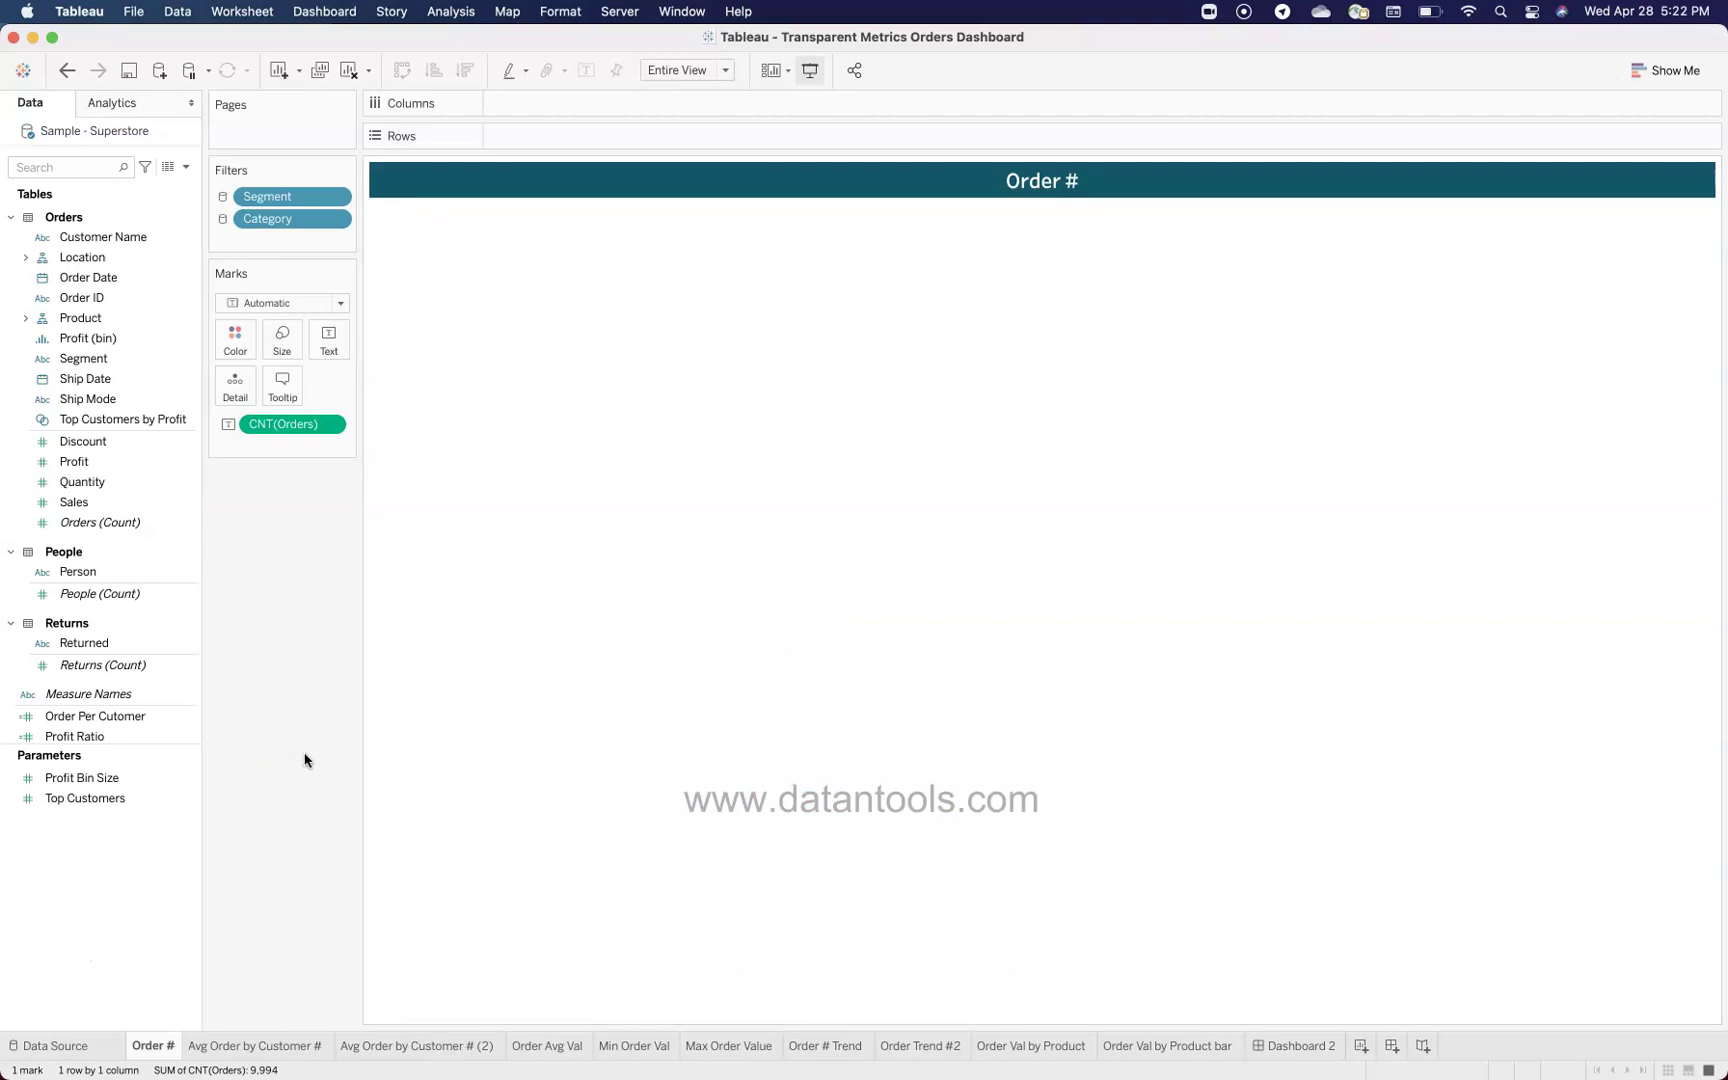
click(798, 648)
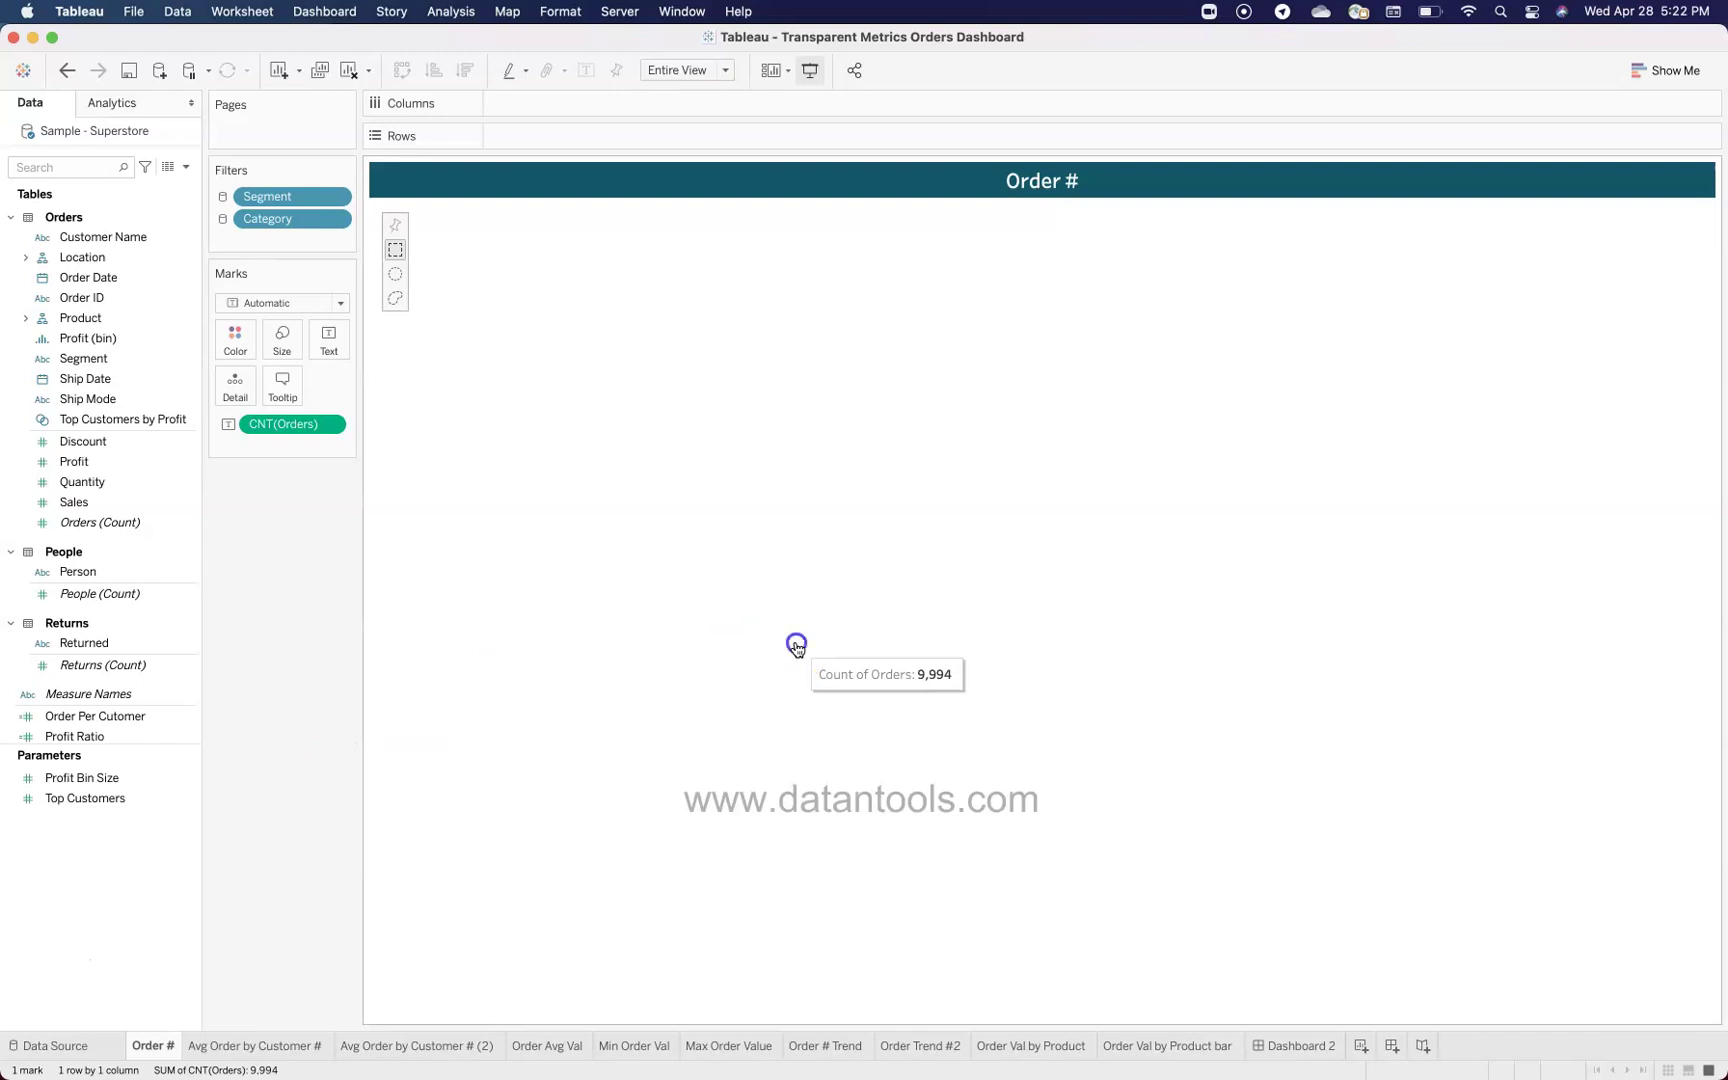
click(733, 644)
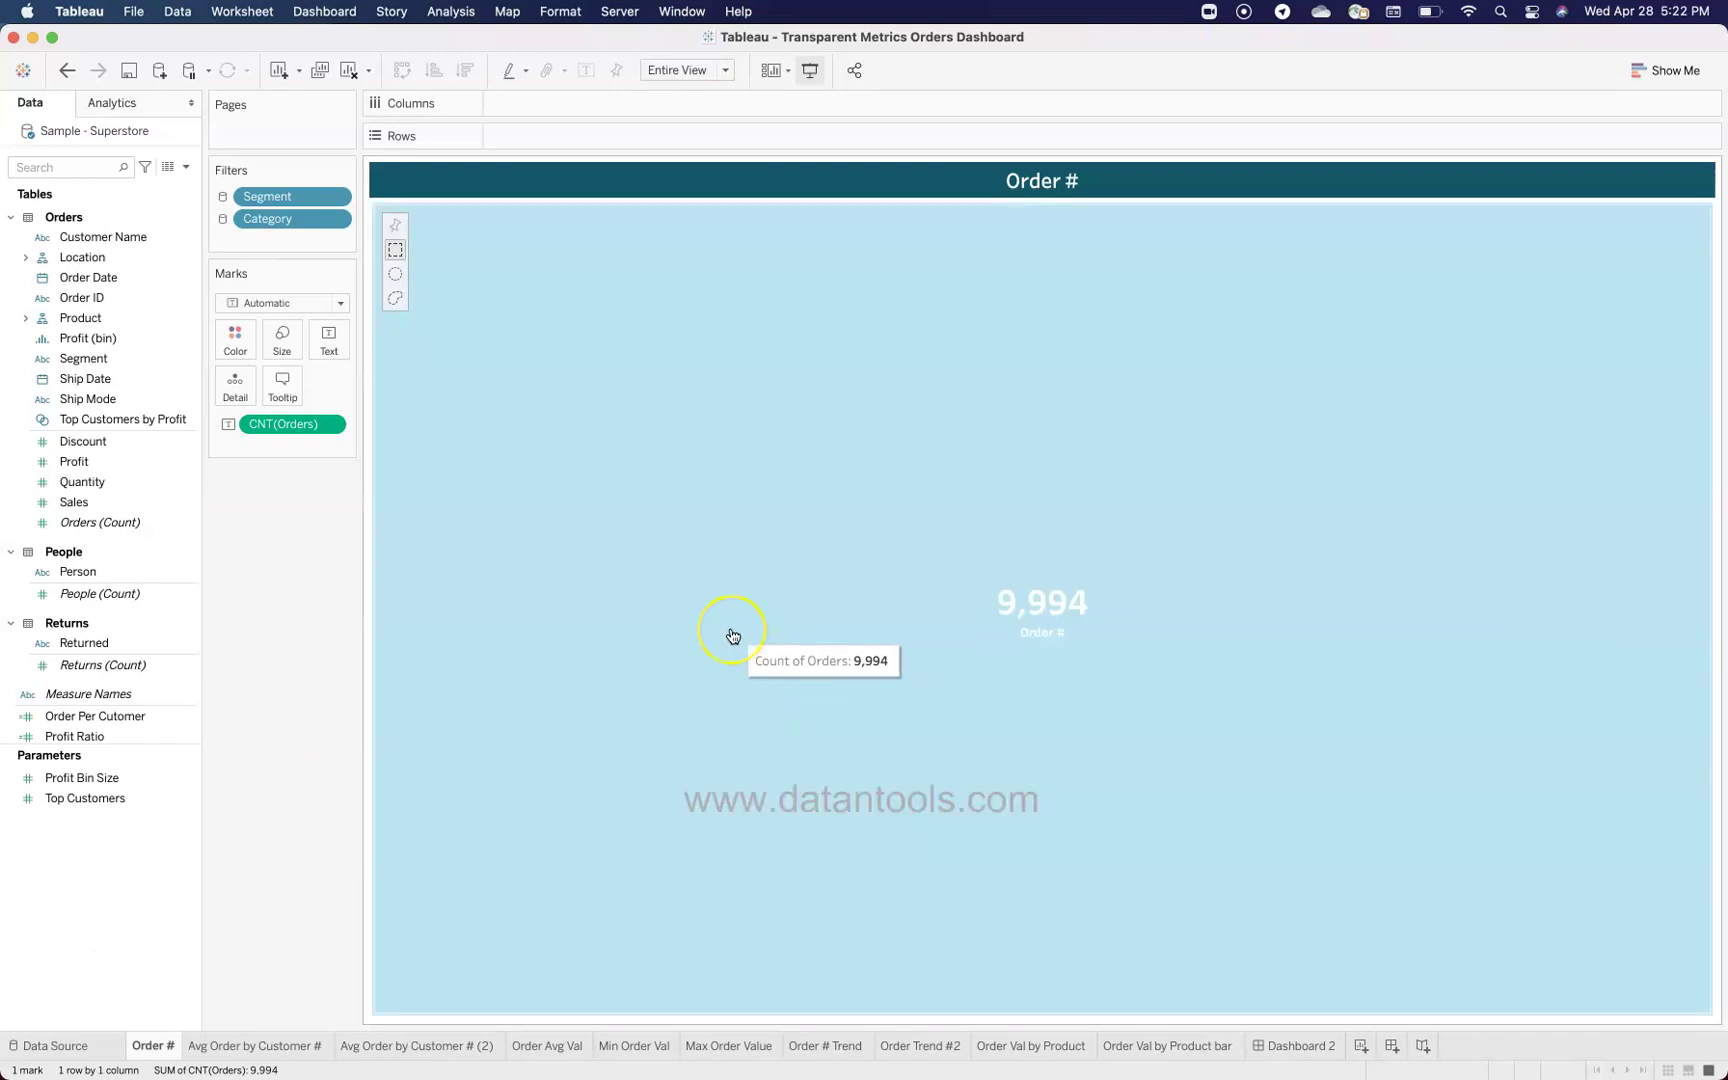
click(733, 636)
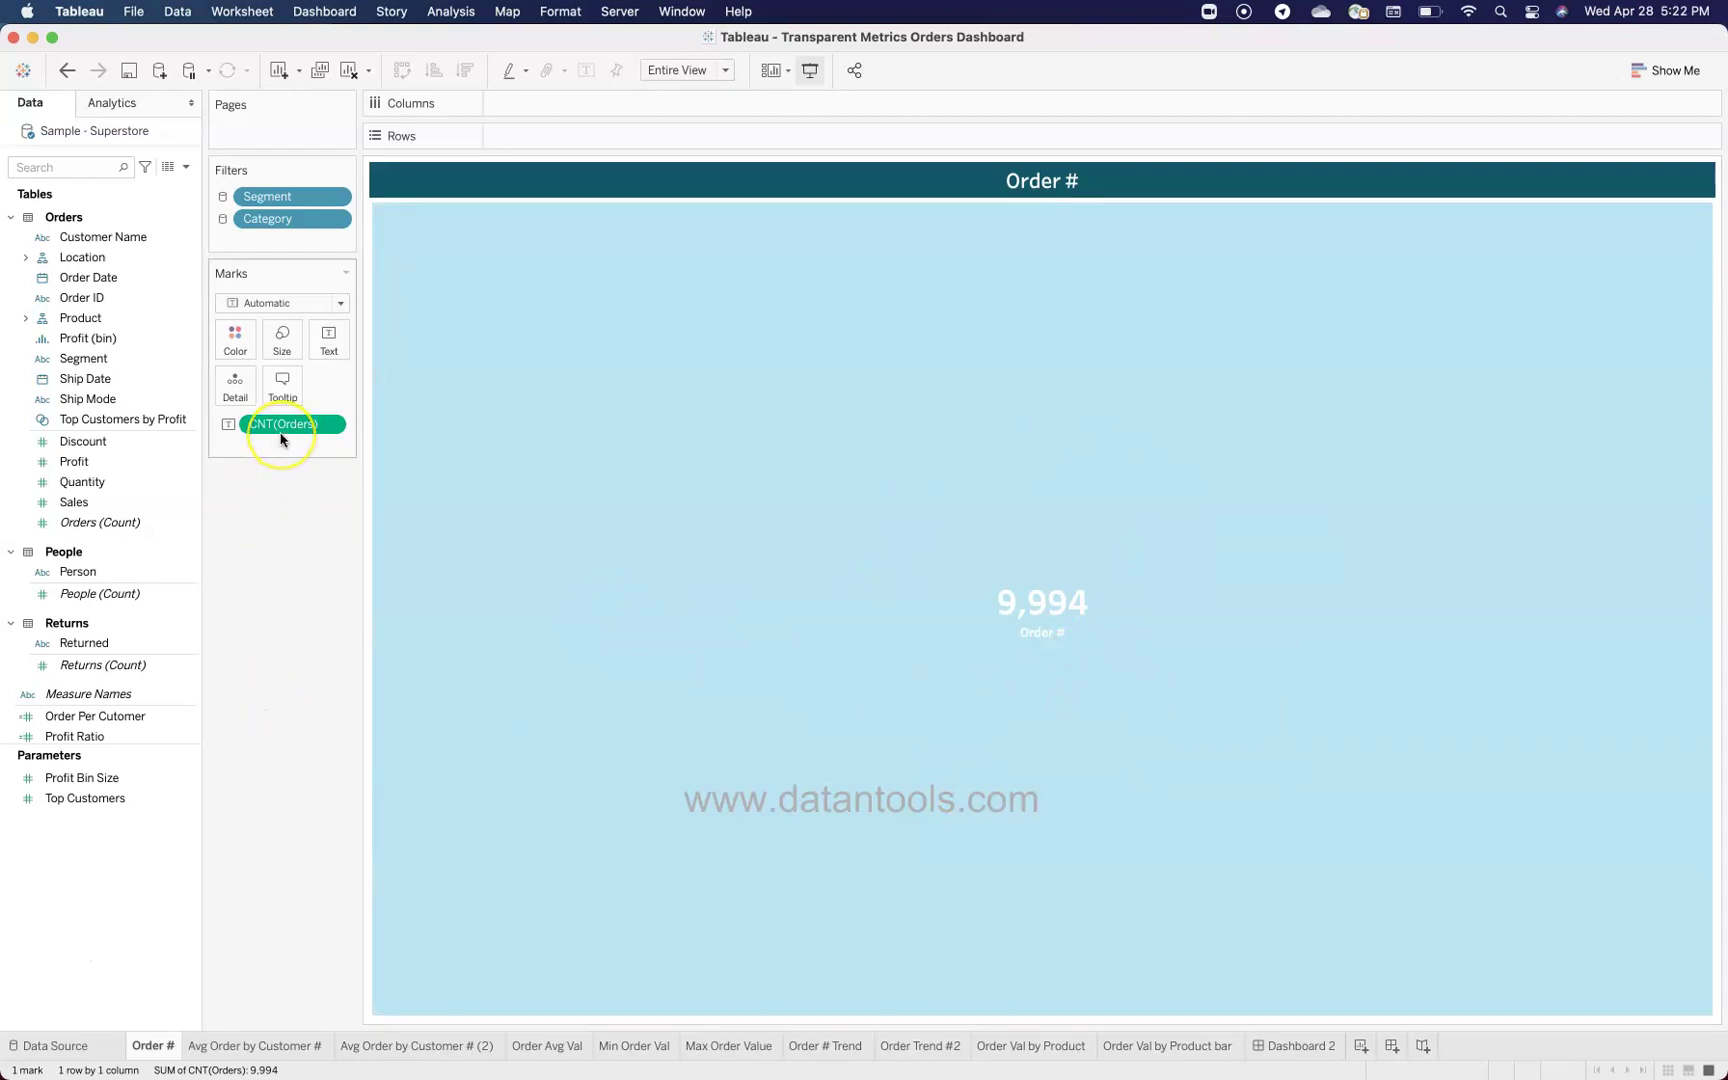
click(90, 522)
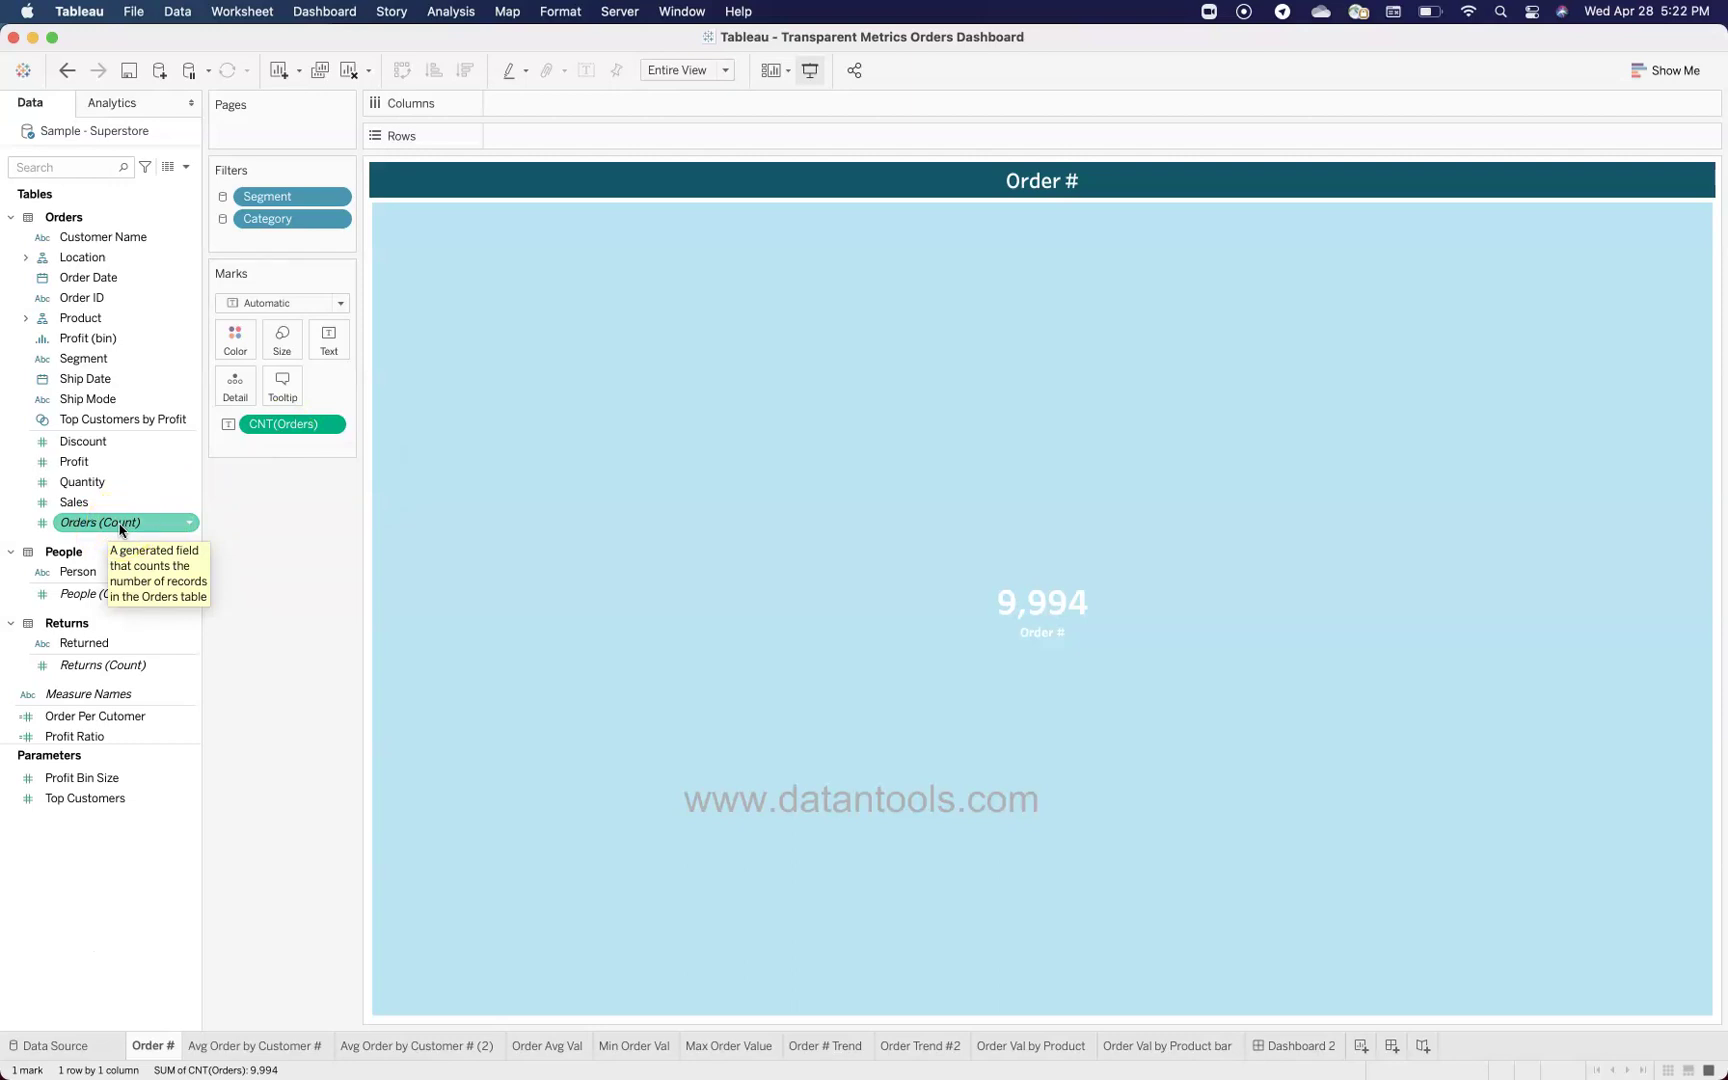
click(128, 300)
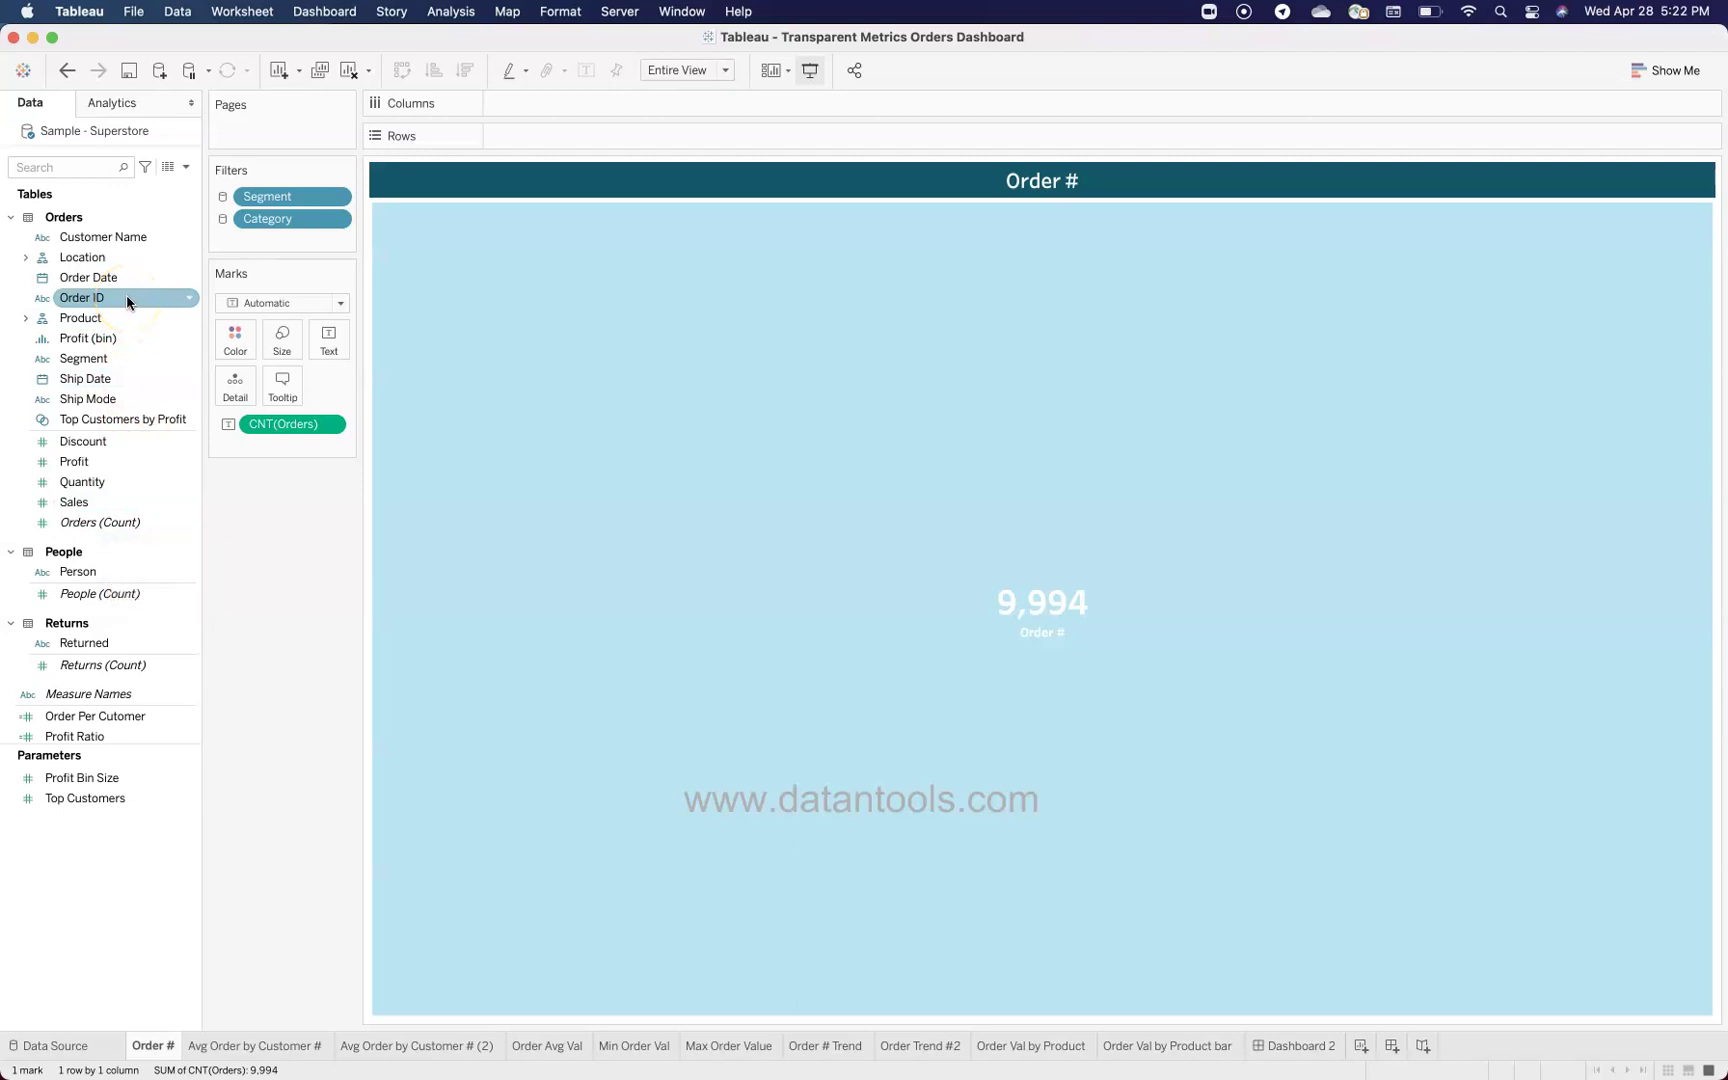
Step: Review the font, size and colour formatting of the <CNT(Orders)> and Order # lines in the mark's label text
click(327, 341)
click(499, 383)
drag(733, 478, 1042, 476)
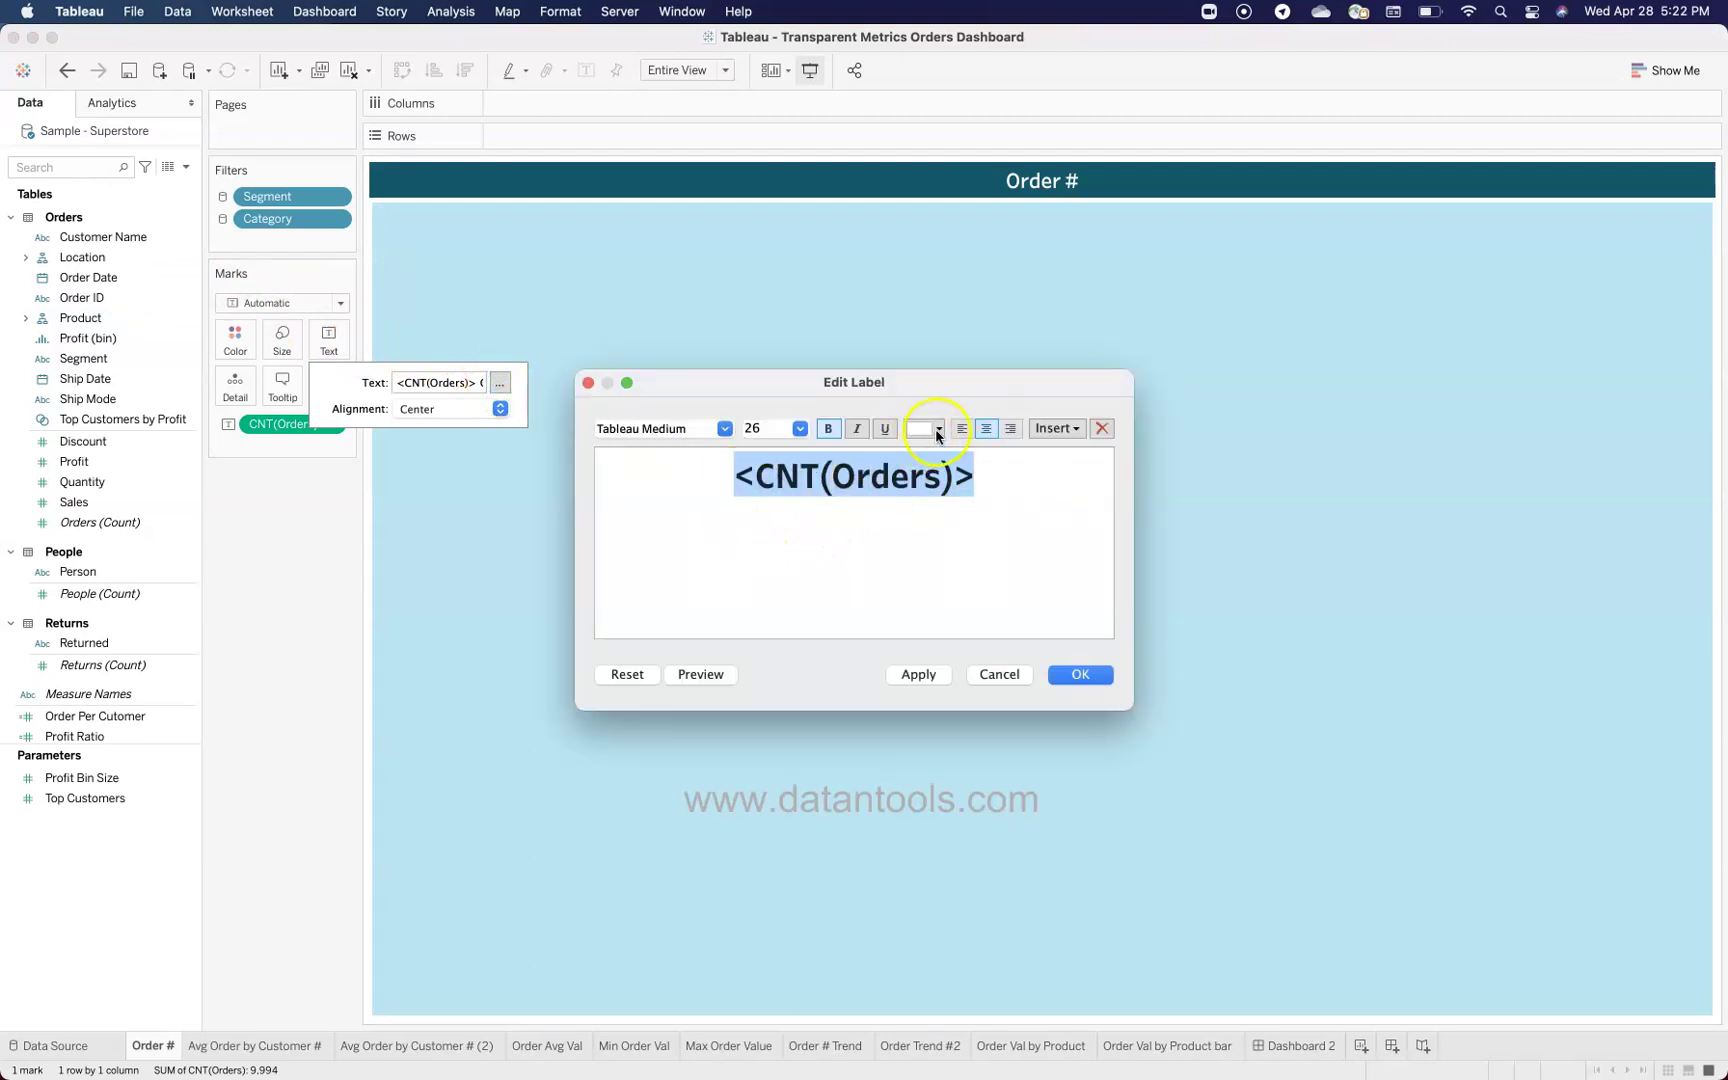
click(725, 428)
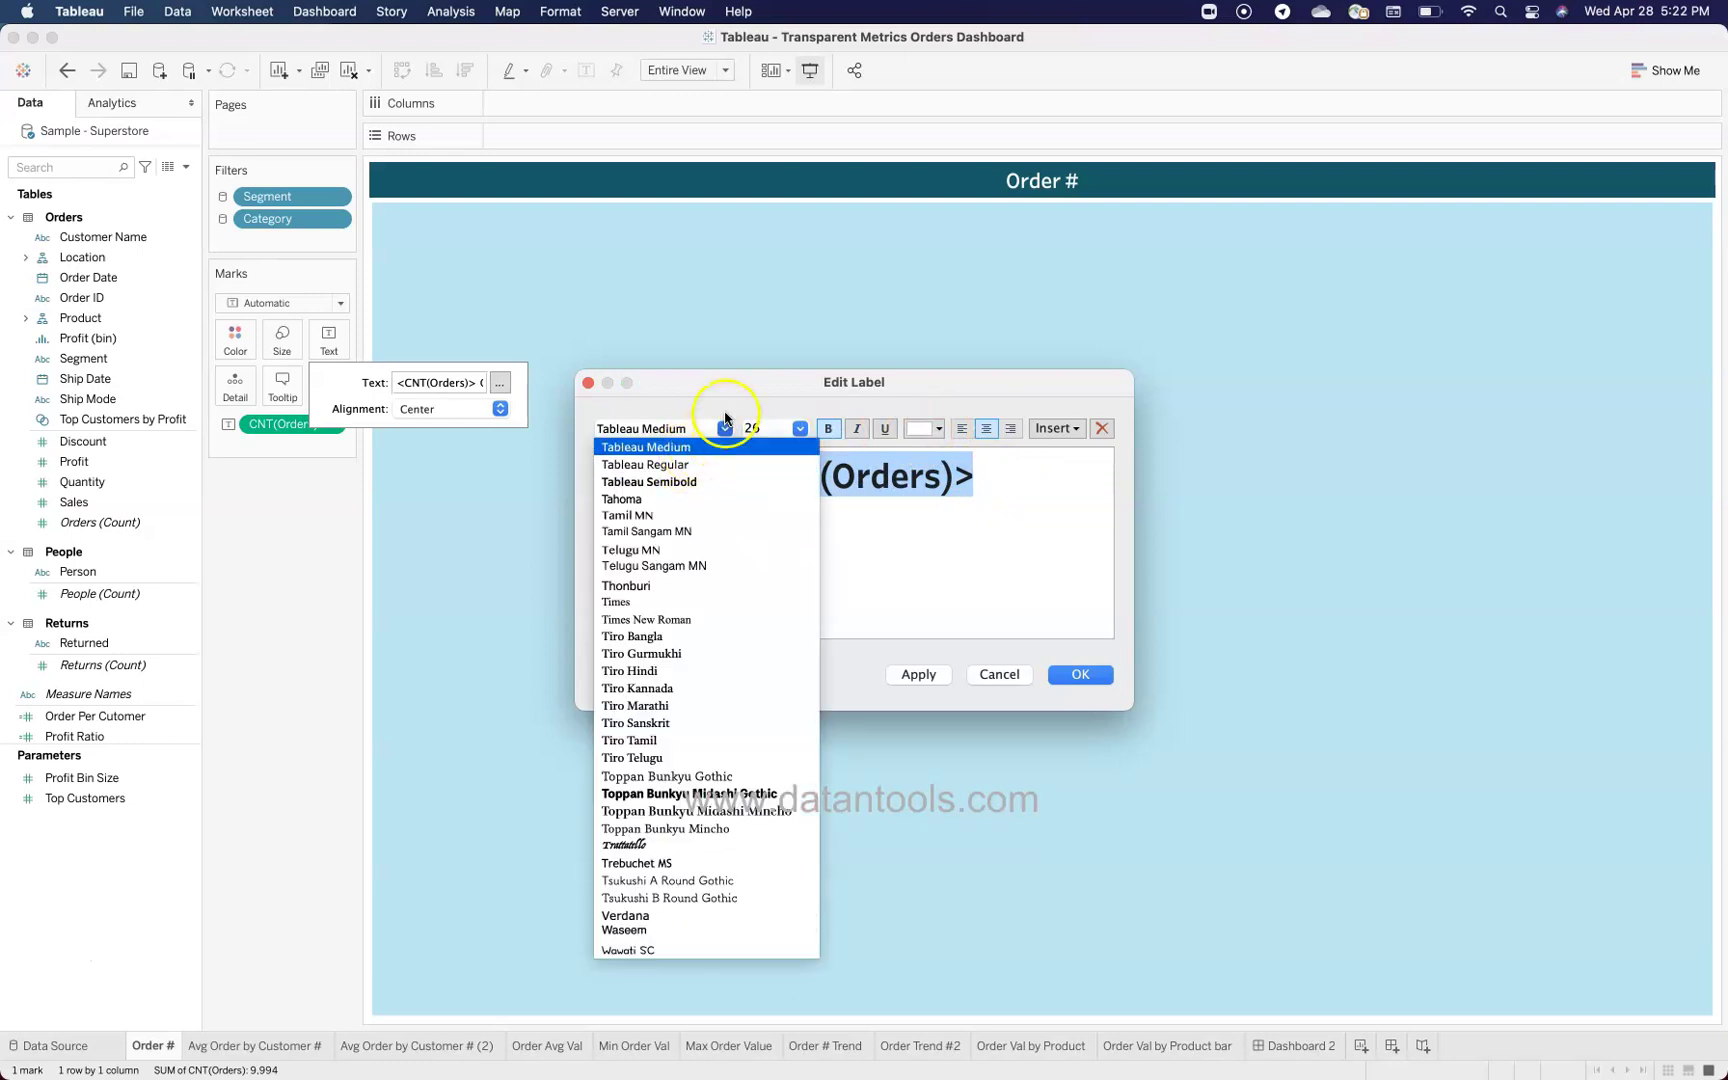
click(692, 450)
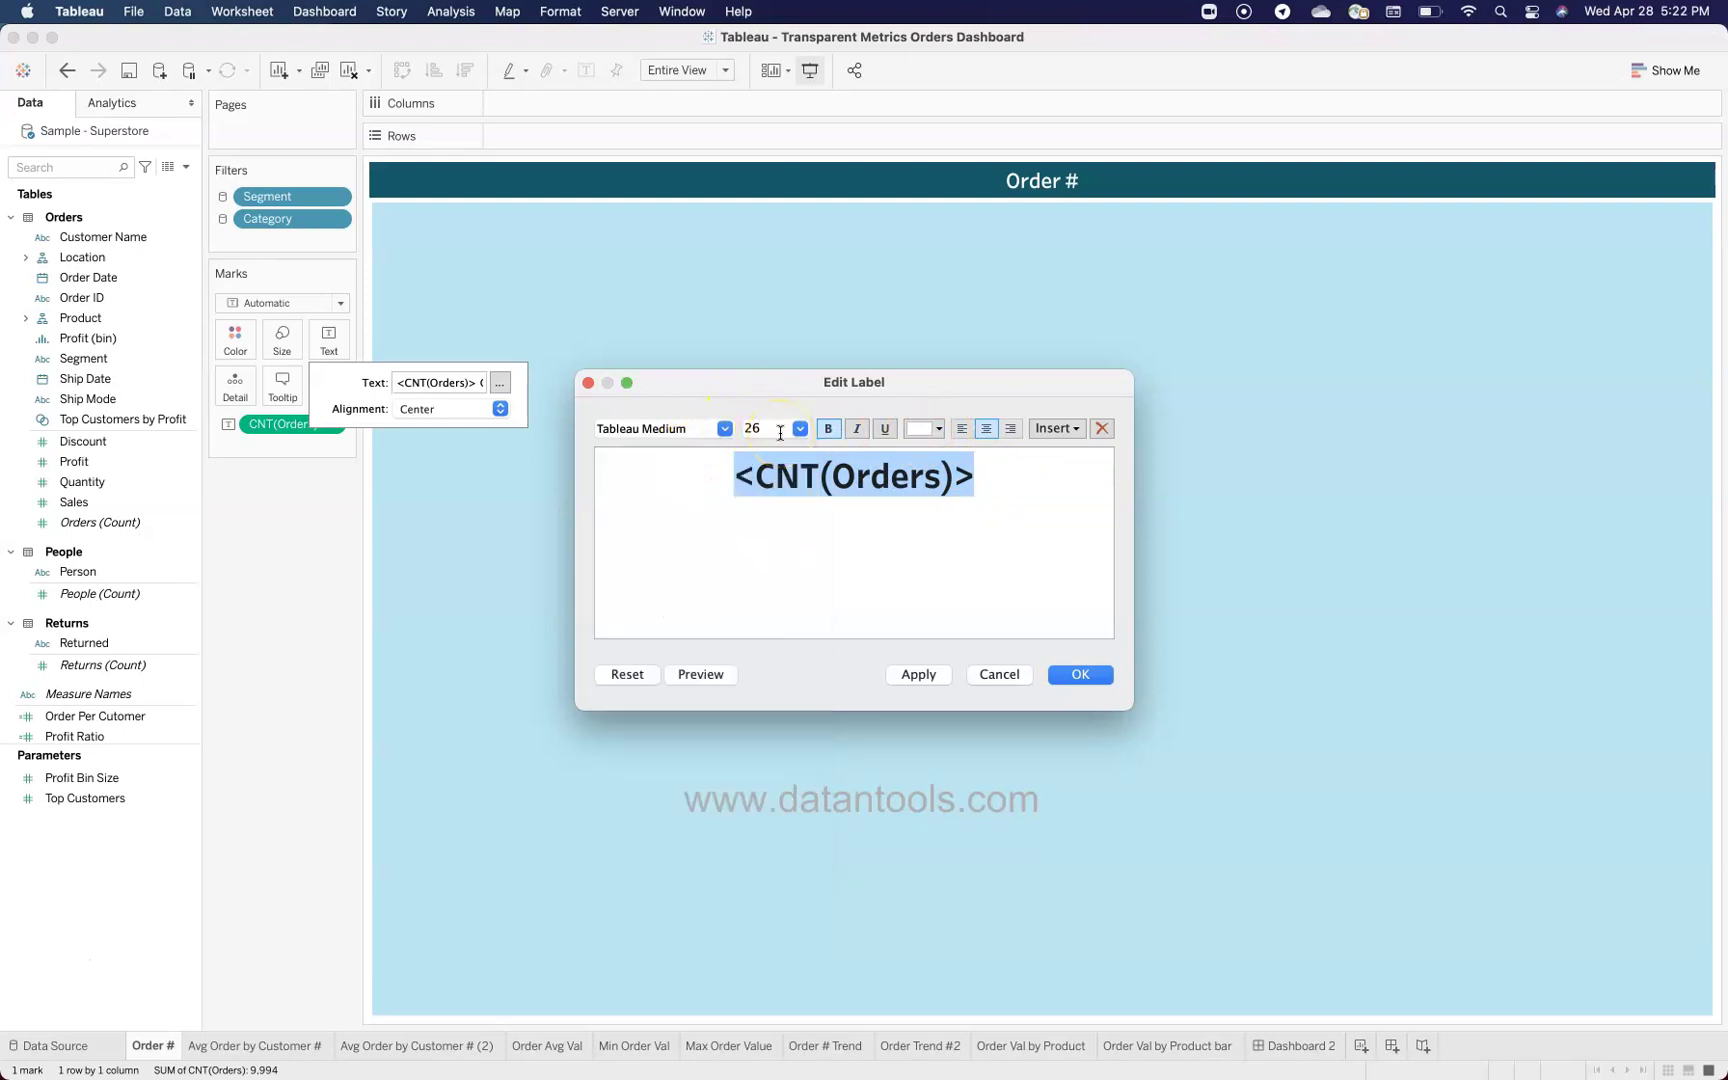
drag(756, 505, 941, 517)
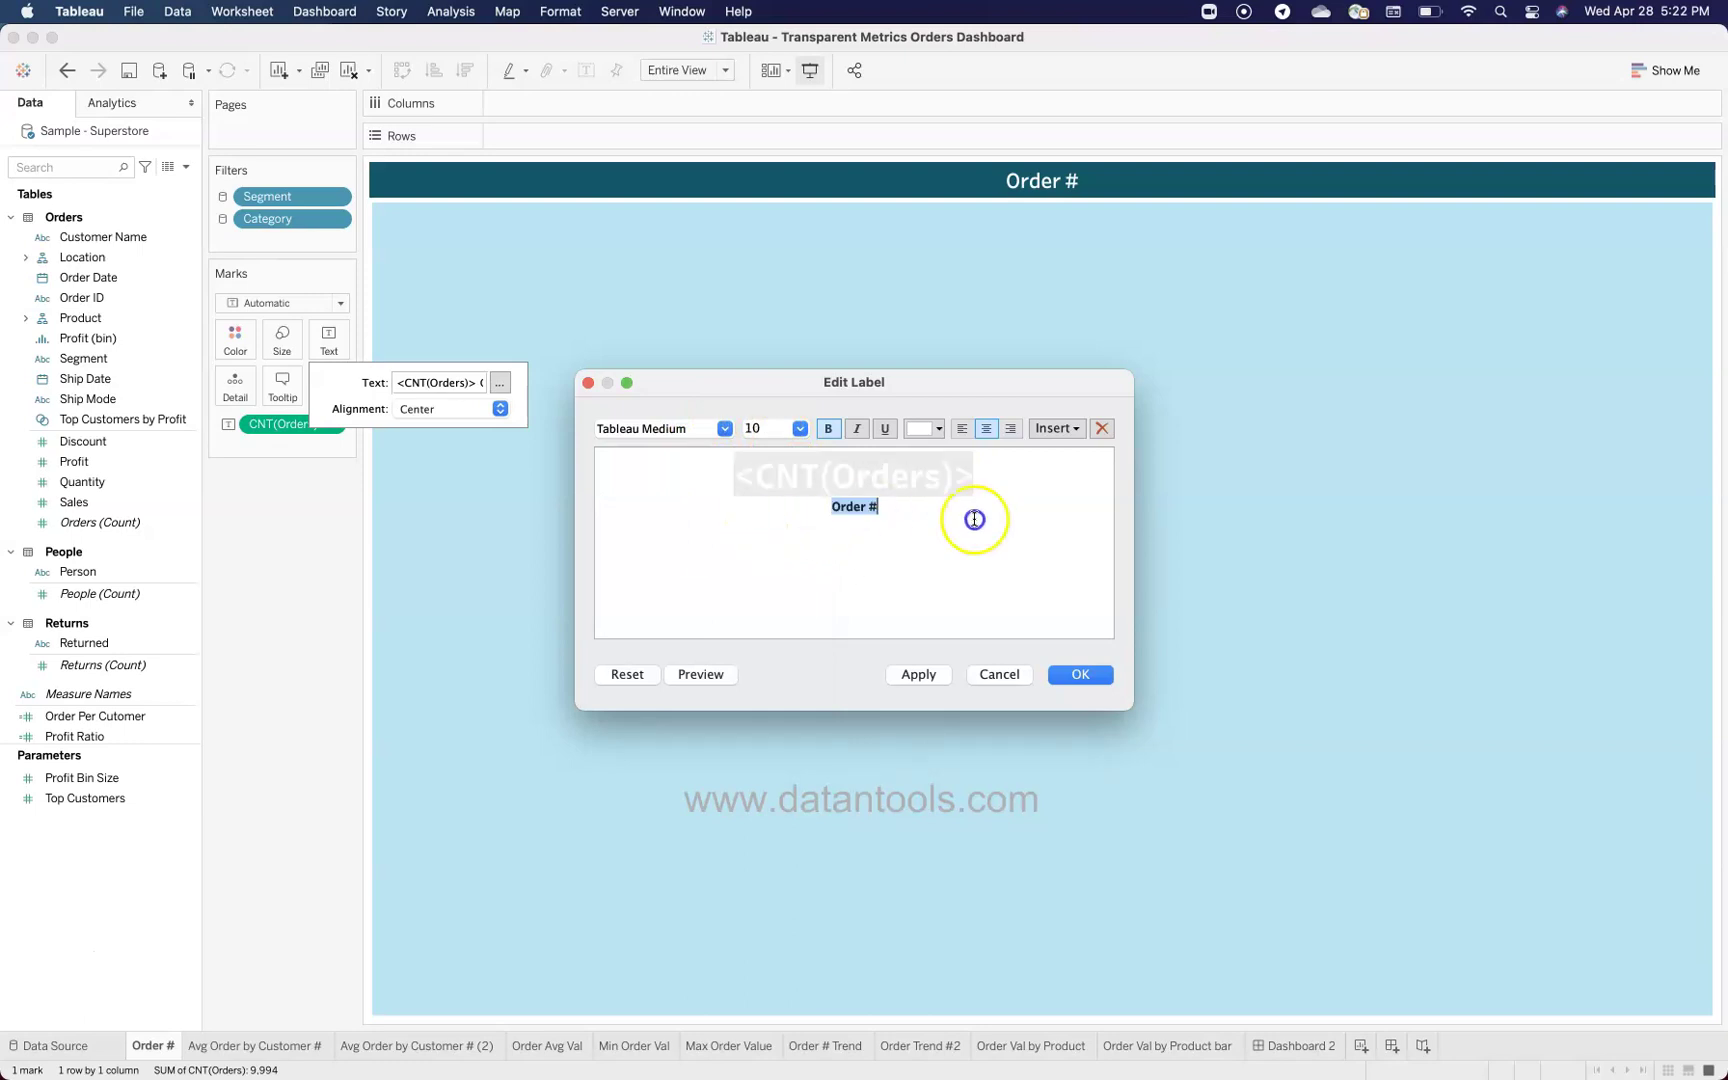
triple_click(856, 513)
mouse_move(888, 507)
mouse_down()
mouse_move(841, 505)
mouse_move(878, 508)
mouse_up()
click(1080, 674)
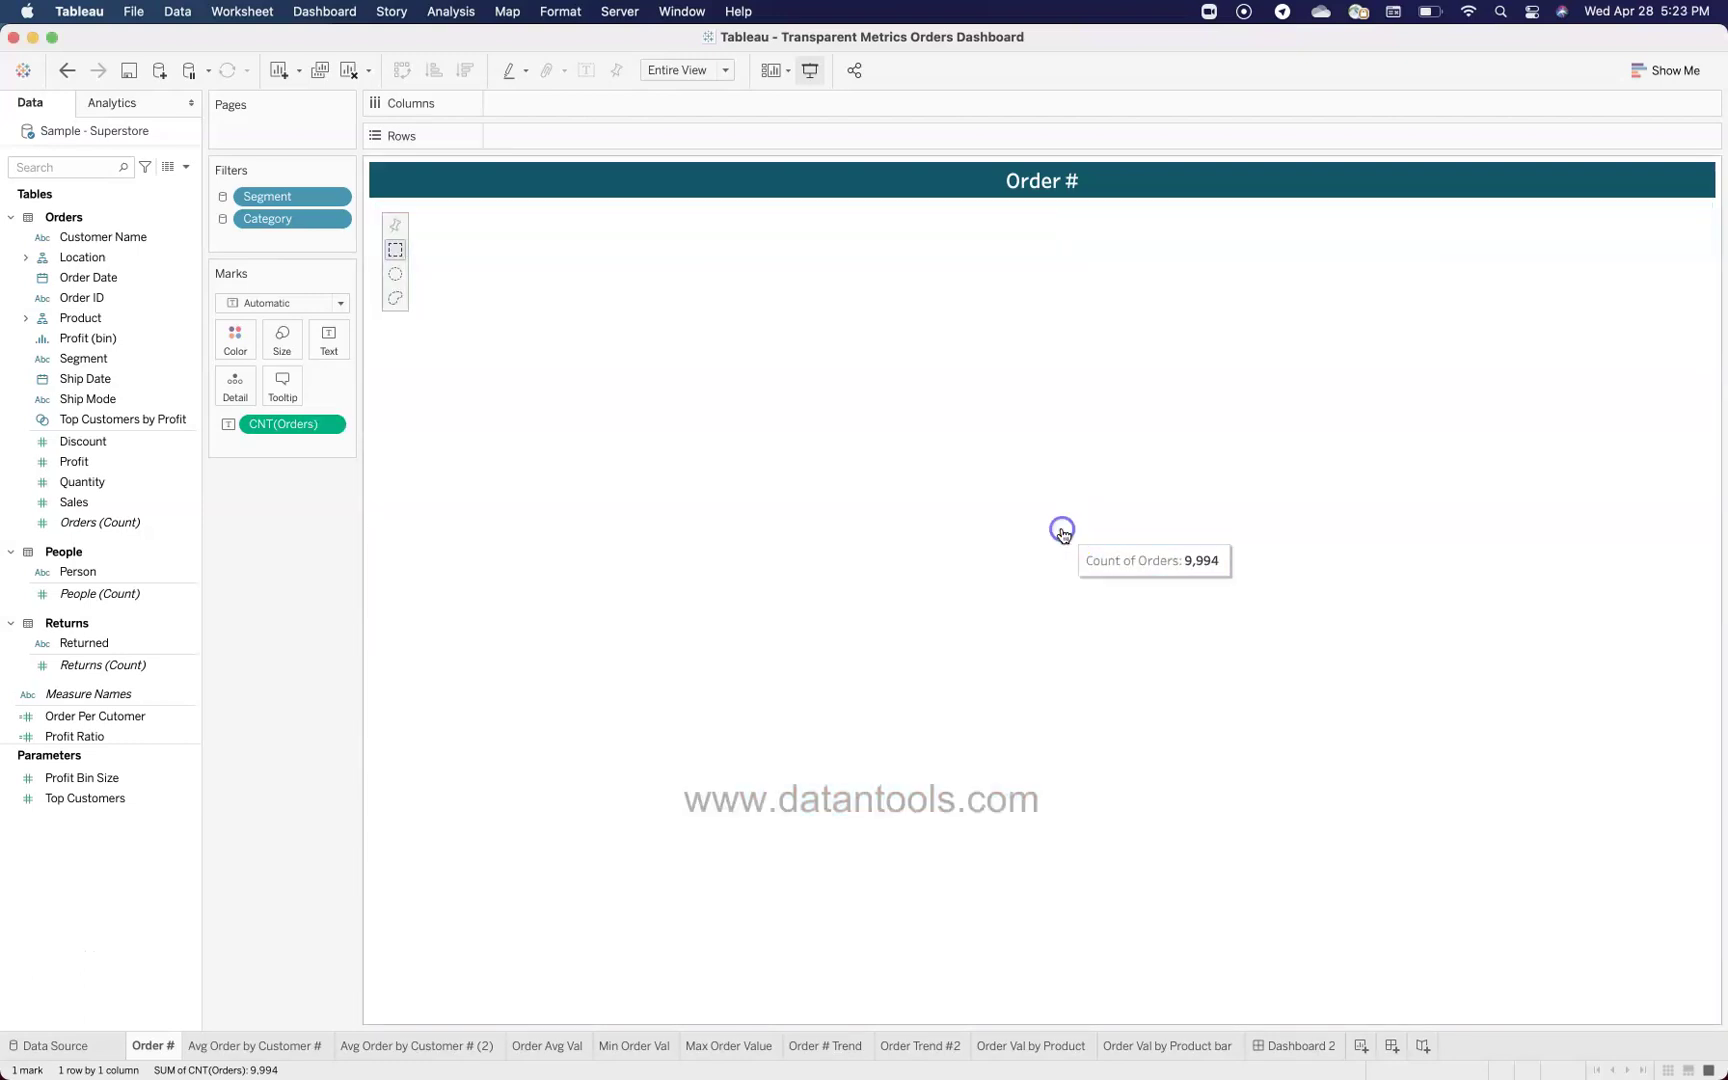
Step: Return to Dashboard 2 and examine the Avg Order Value and Order Per Customer cards
click(1063, 536)
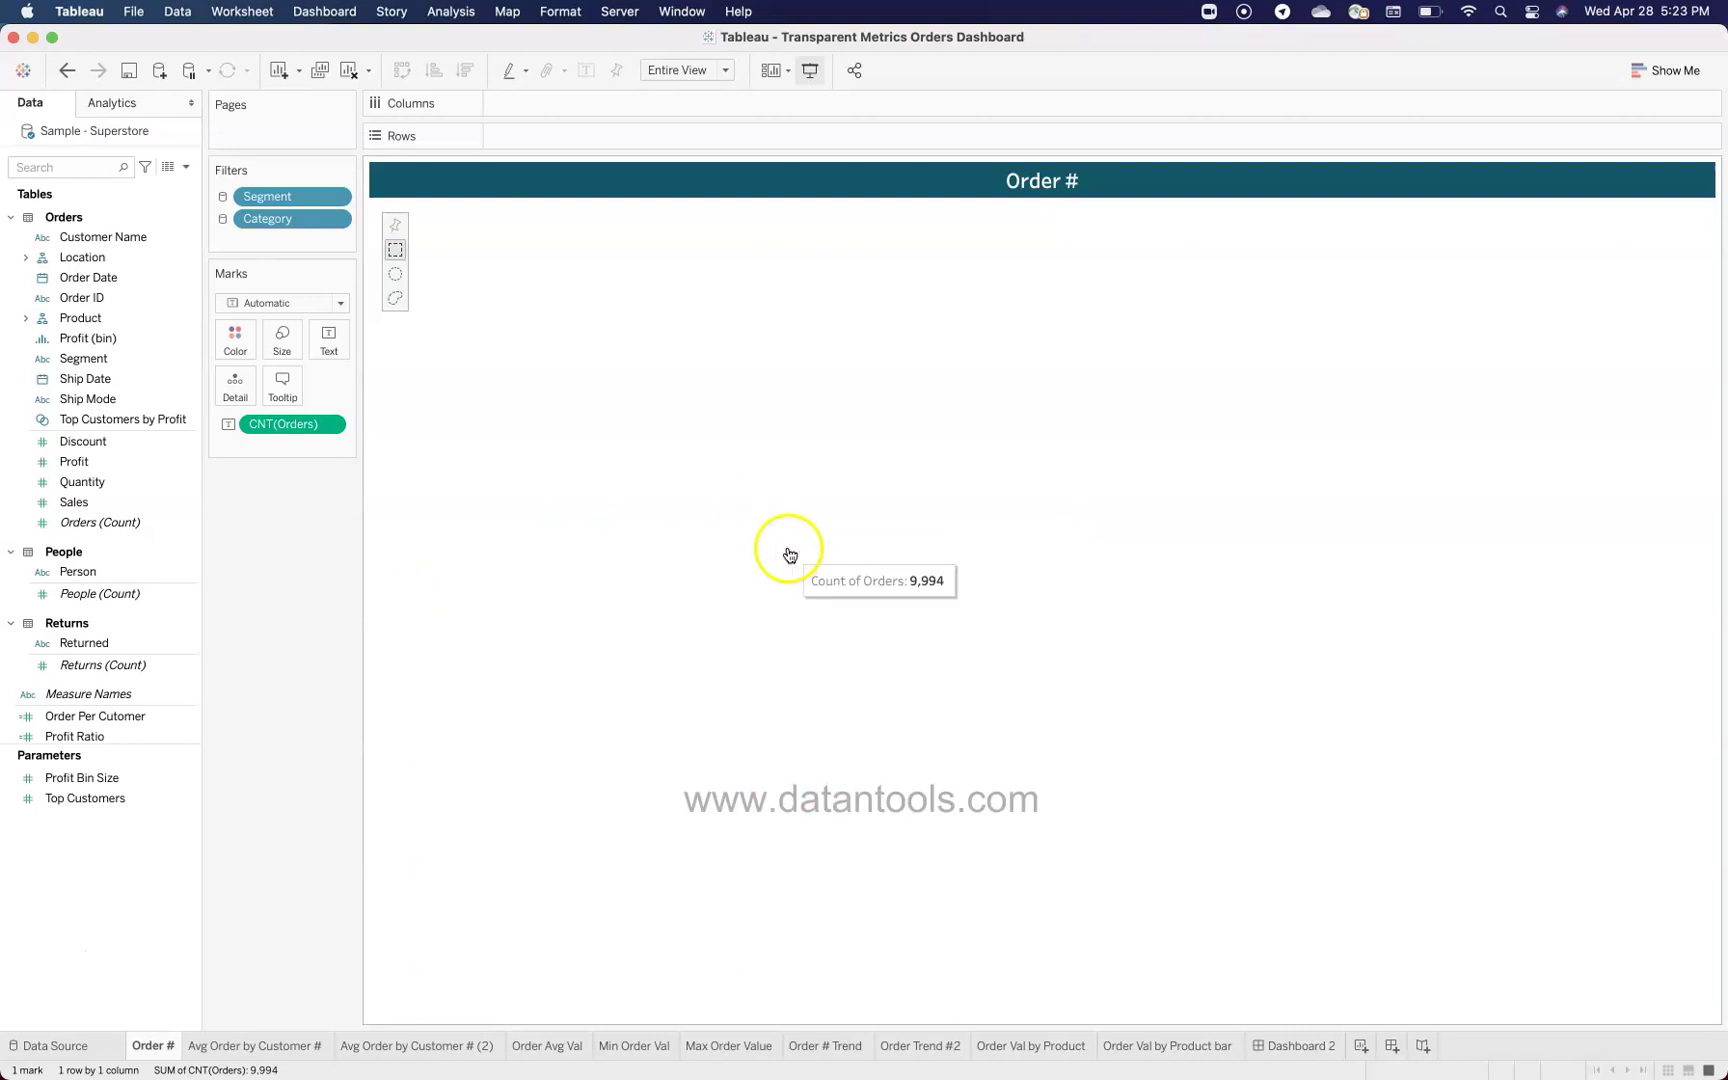
click(1299, 1046)
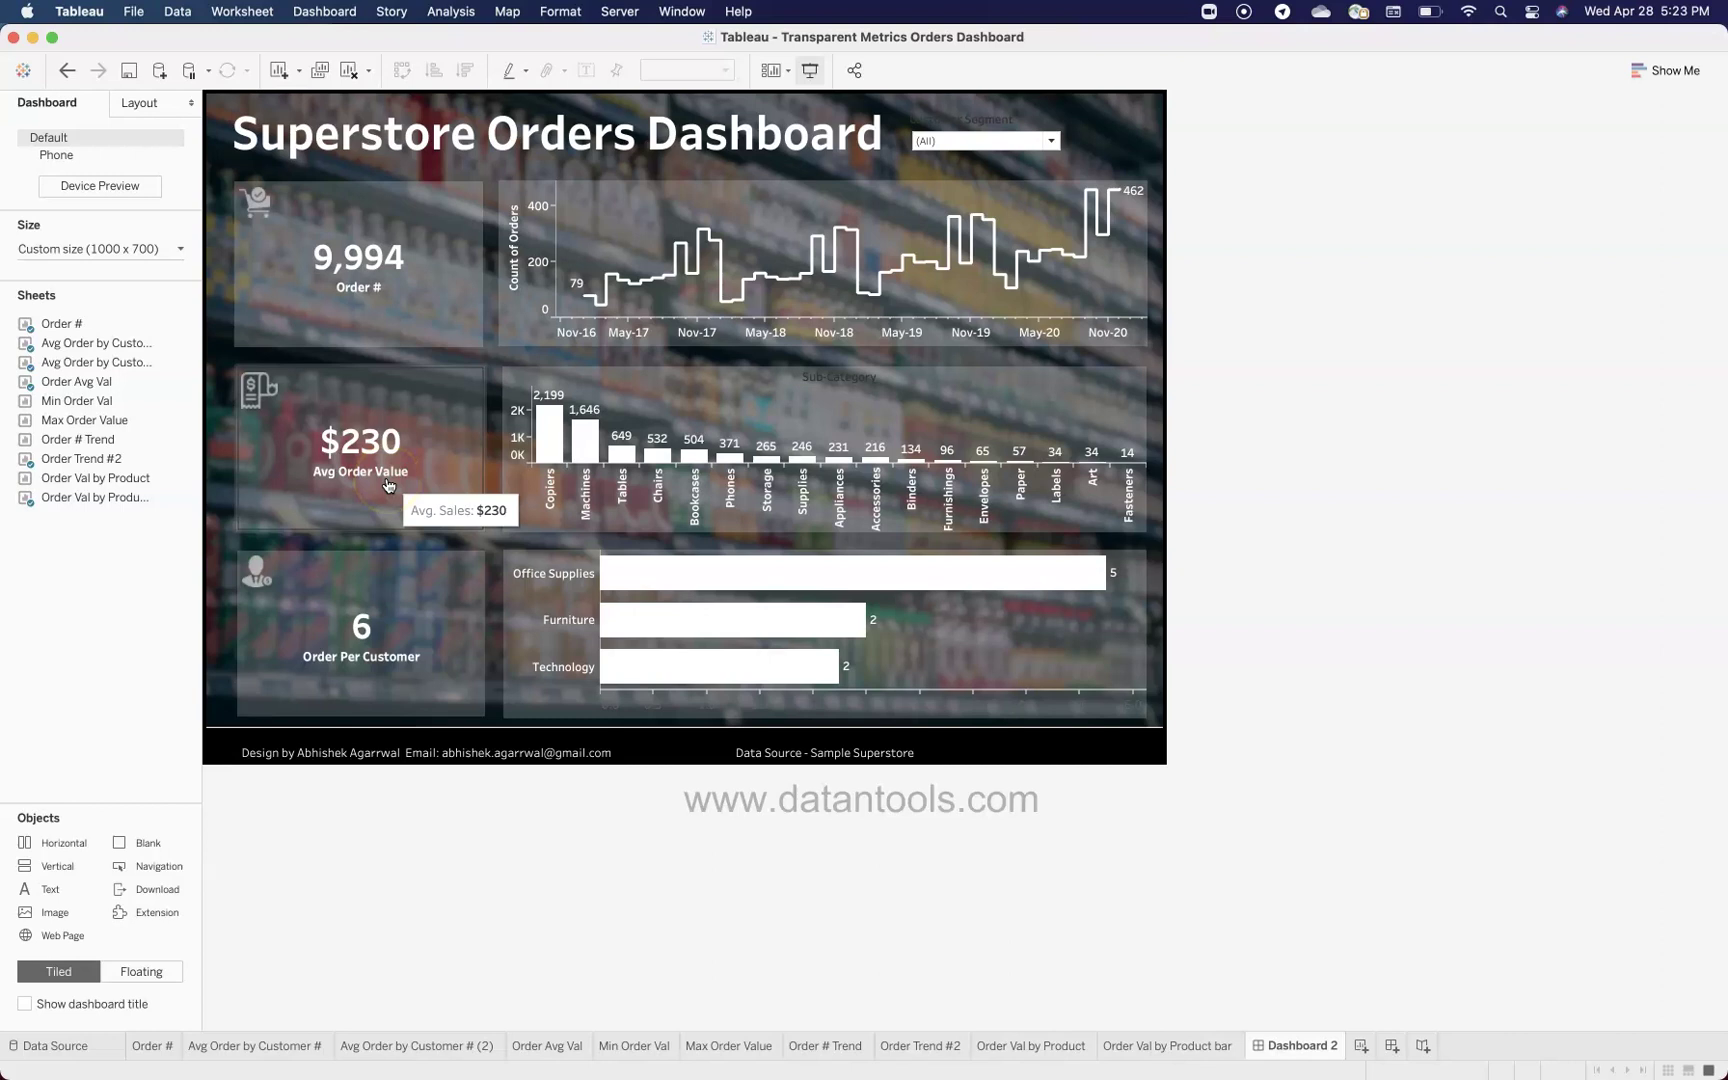
click(390, 525)
click(424, 630)
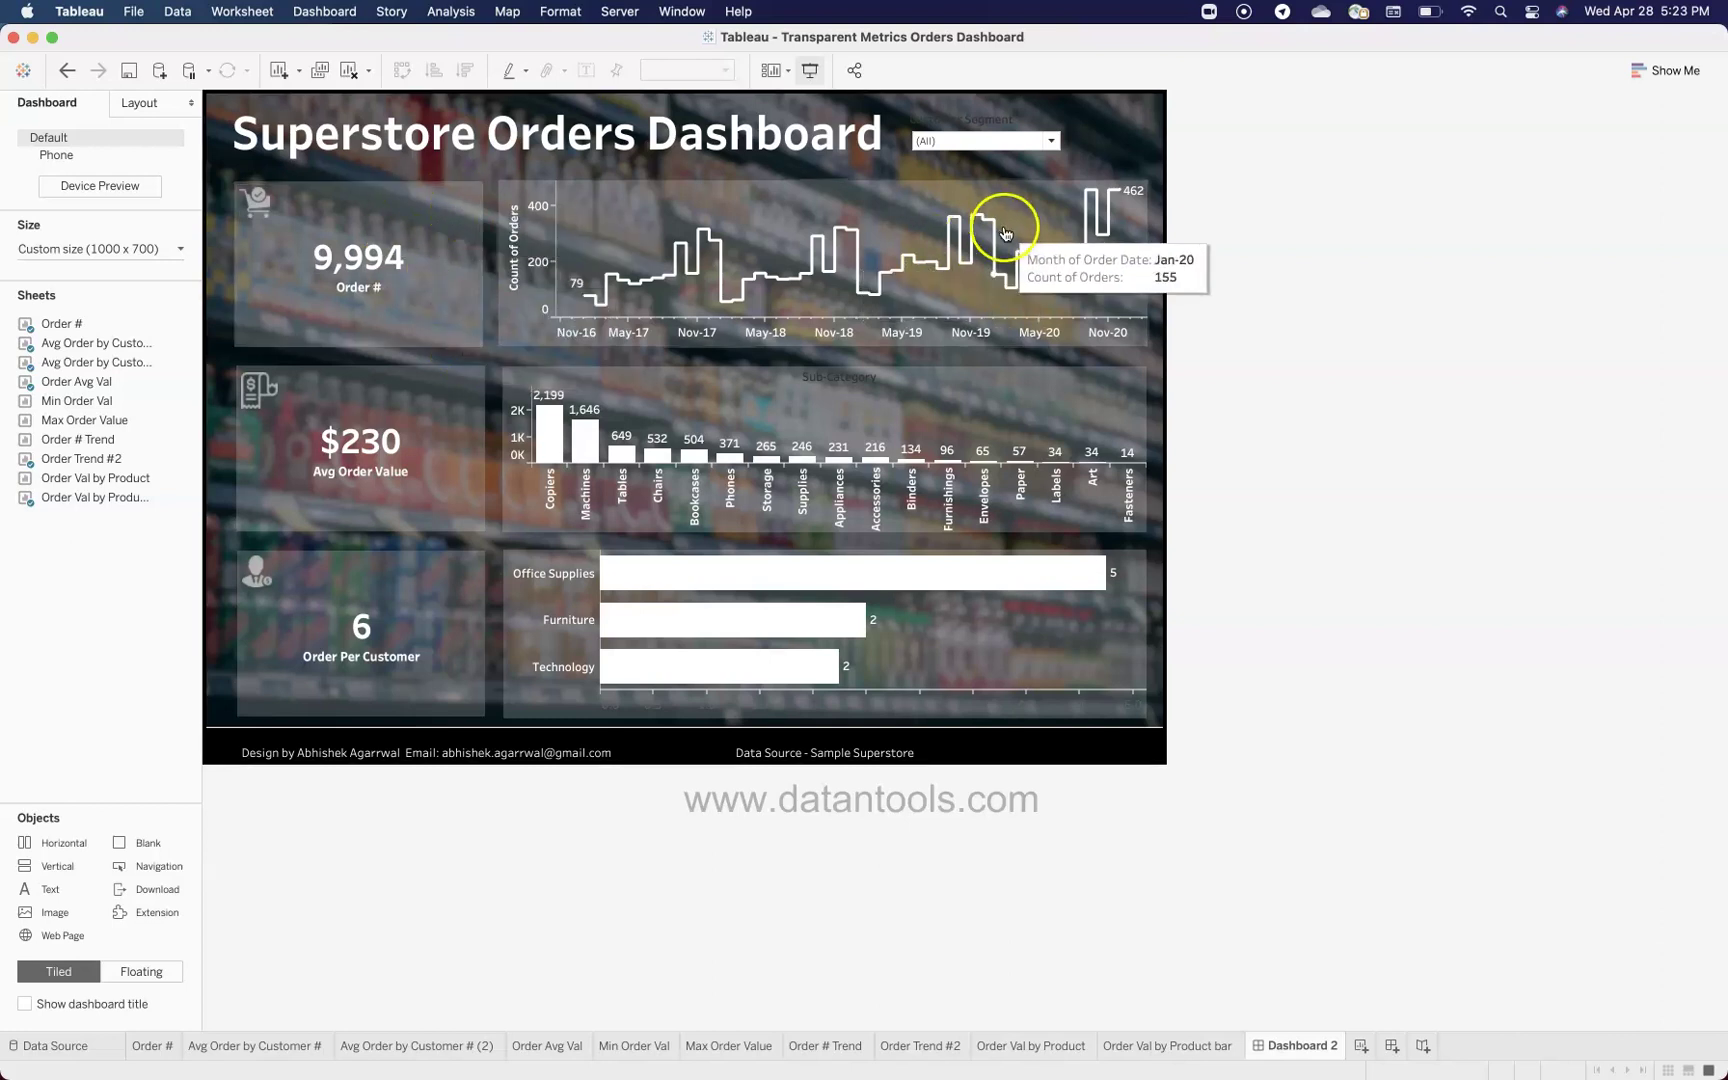
Step: Inspect the image file and fit options of the dashboard's background image object without changing them
click(1135, 128)
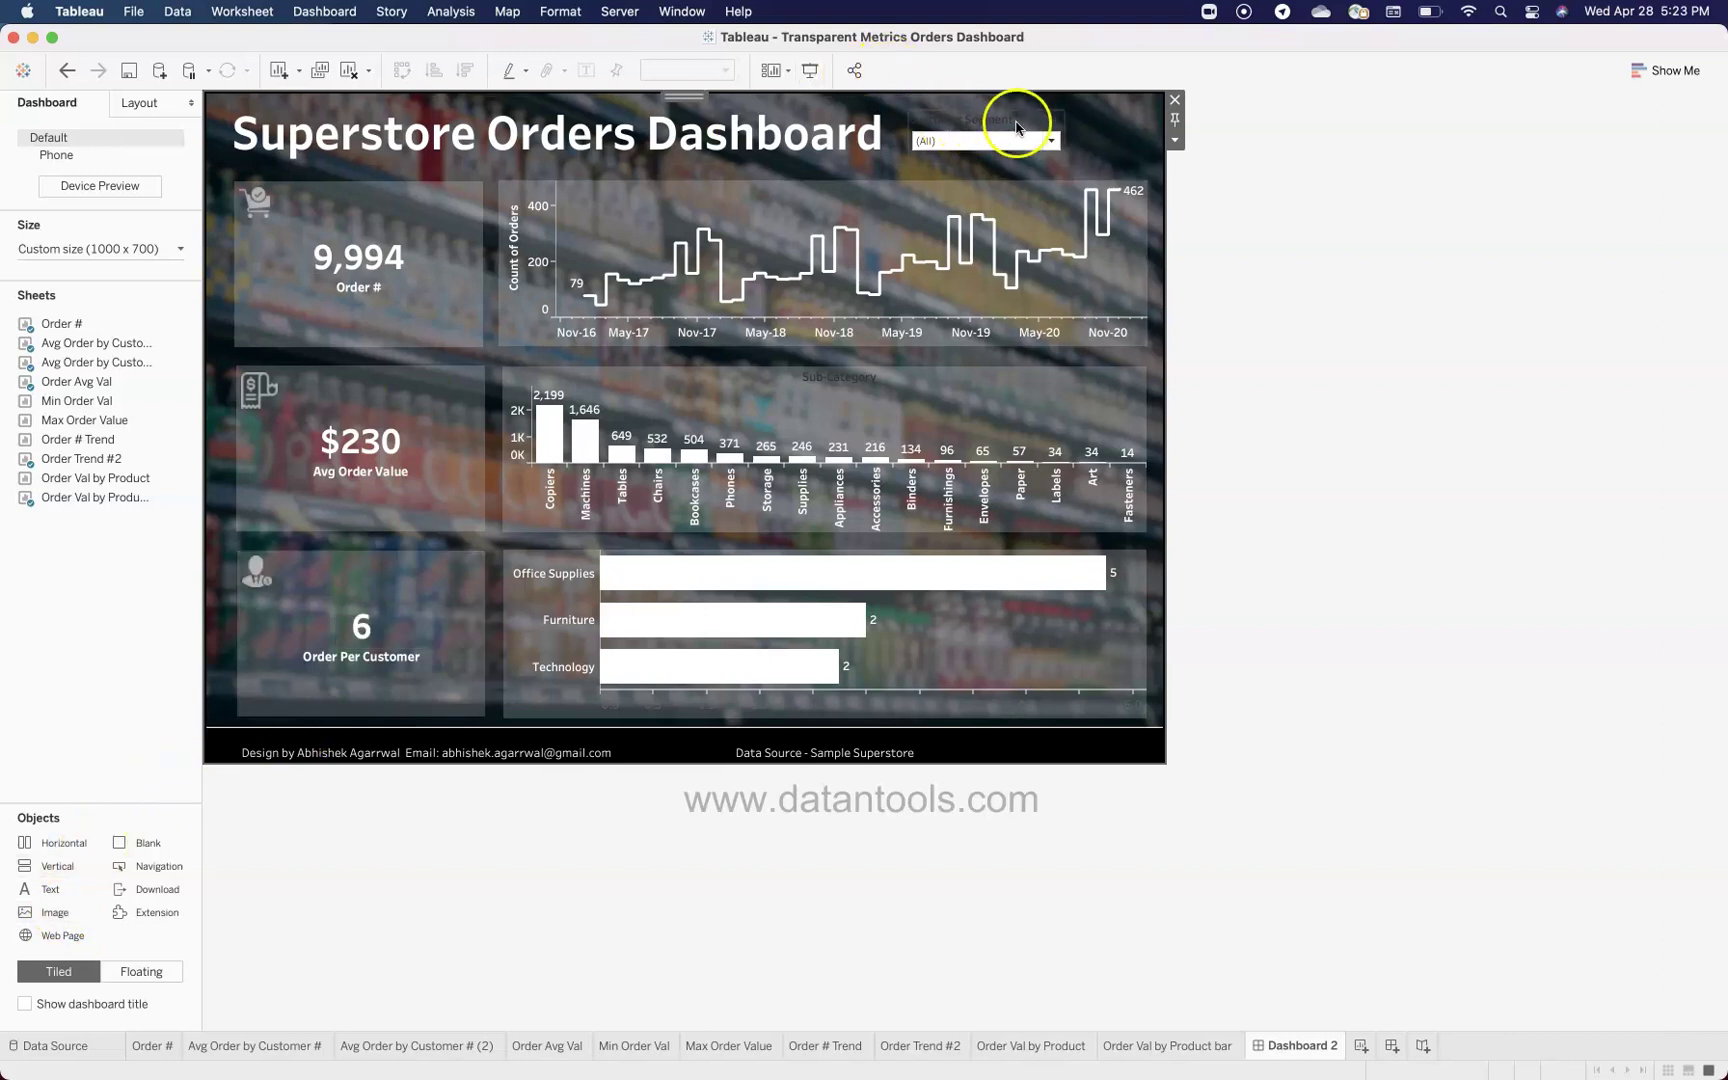
click(1174, 140)
click(1199, 164)
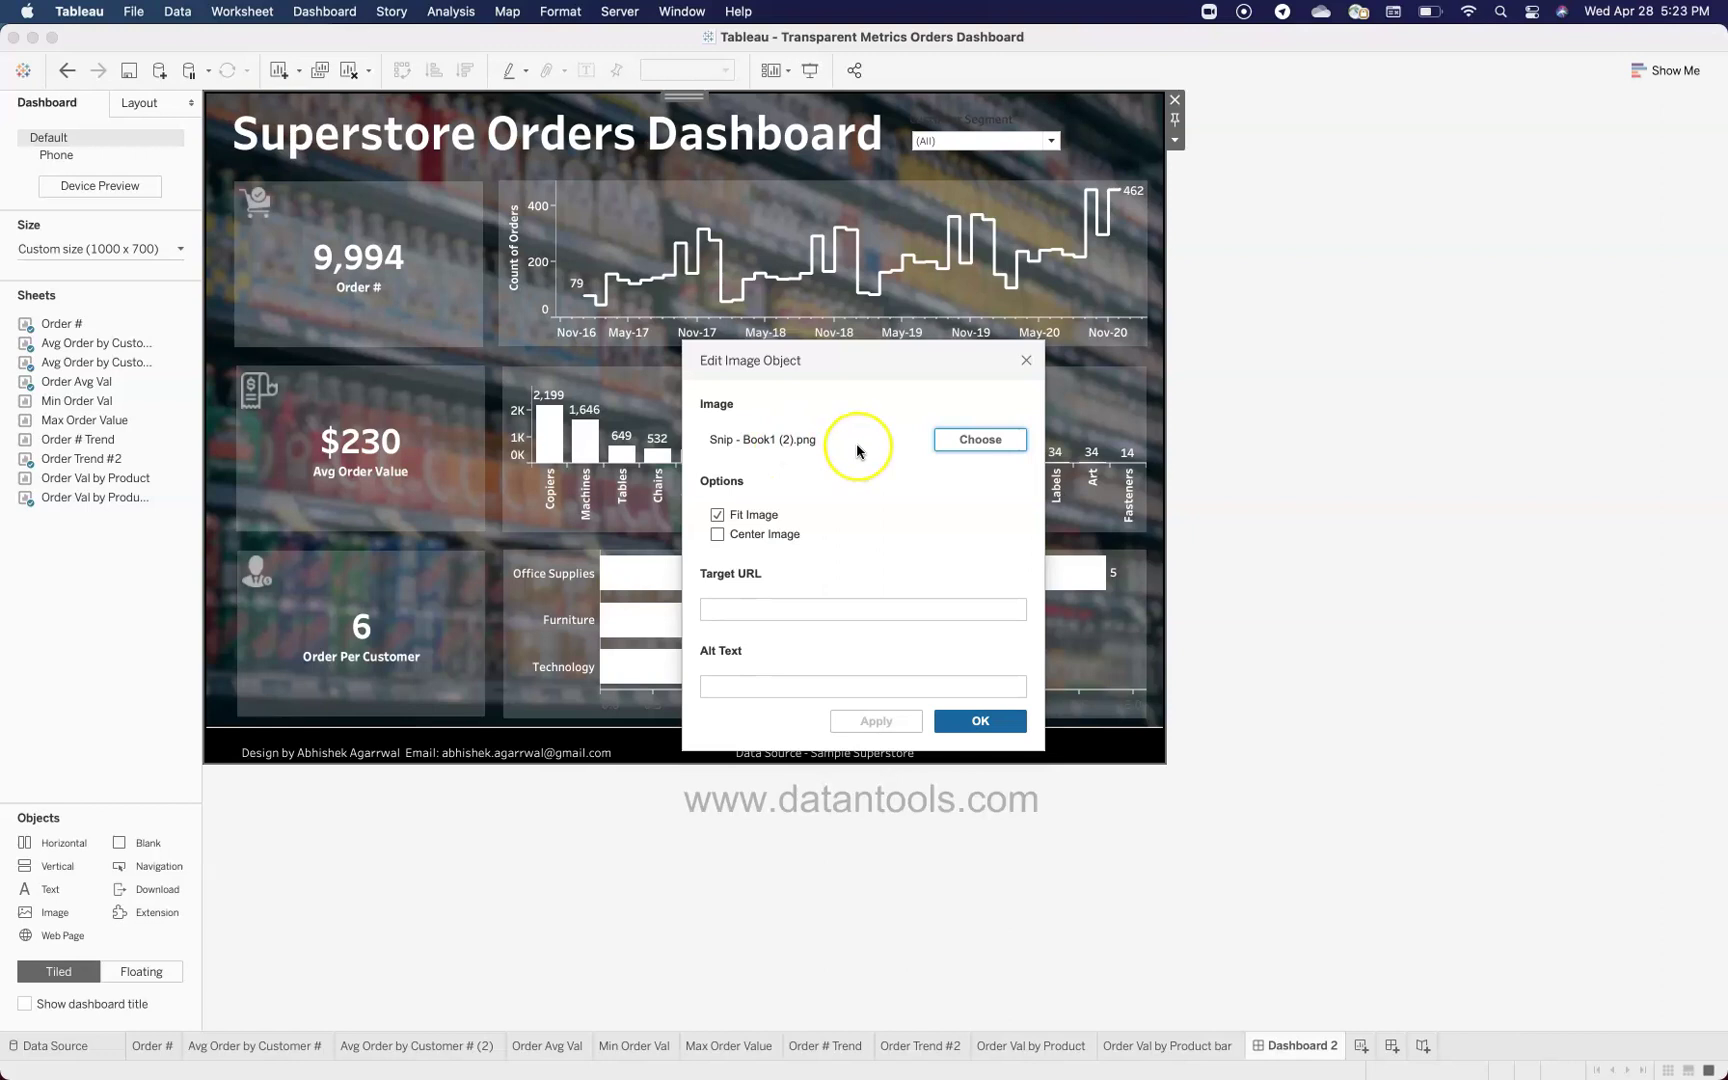
click(1027, 363)
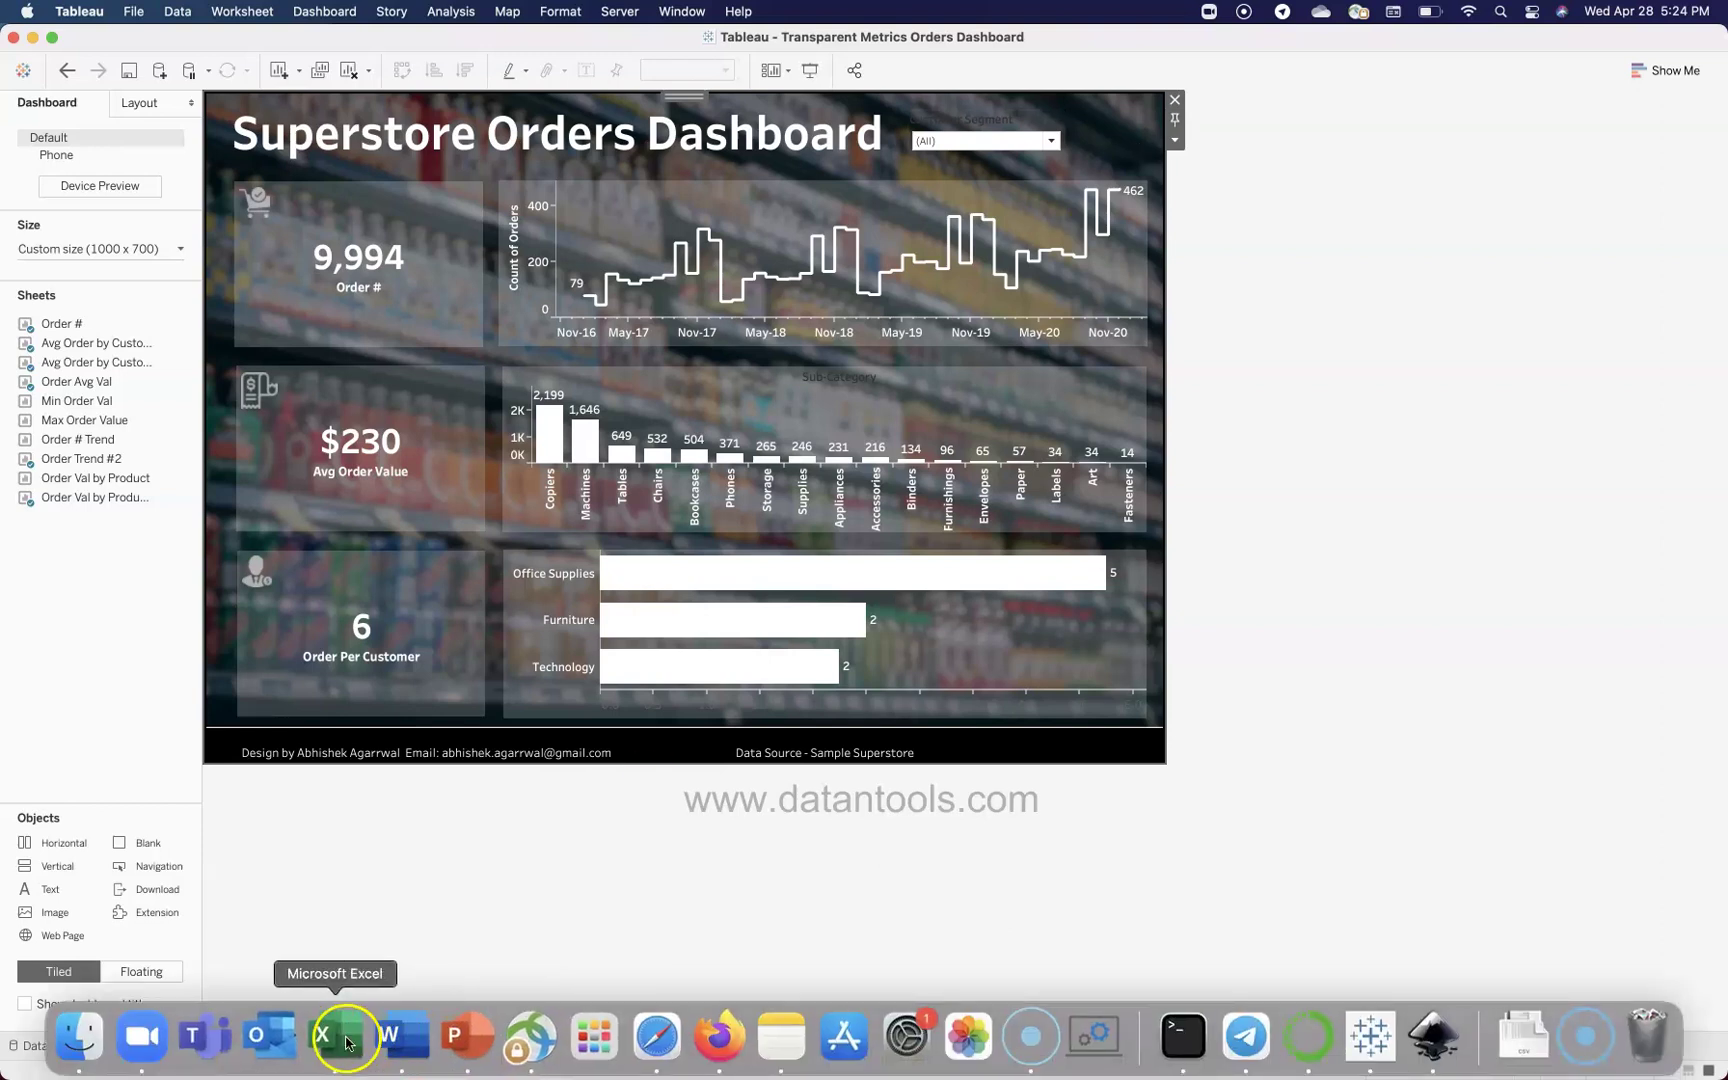
Step: Switch to Excel and compare the customer icon picture with the icon on the Tableau dashboard's Order Per Customer card
click(347, 1043)
click(480, 513)
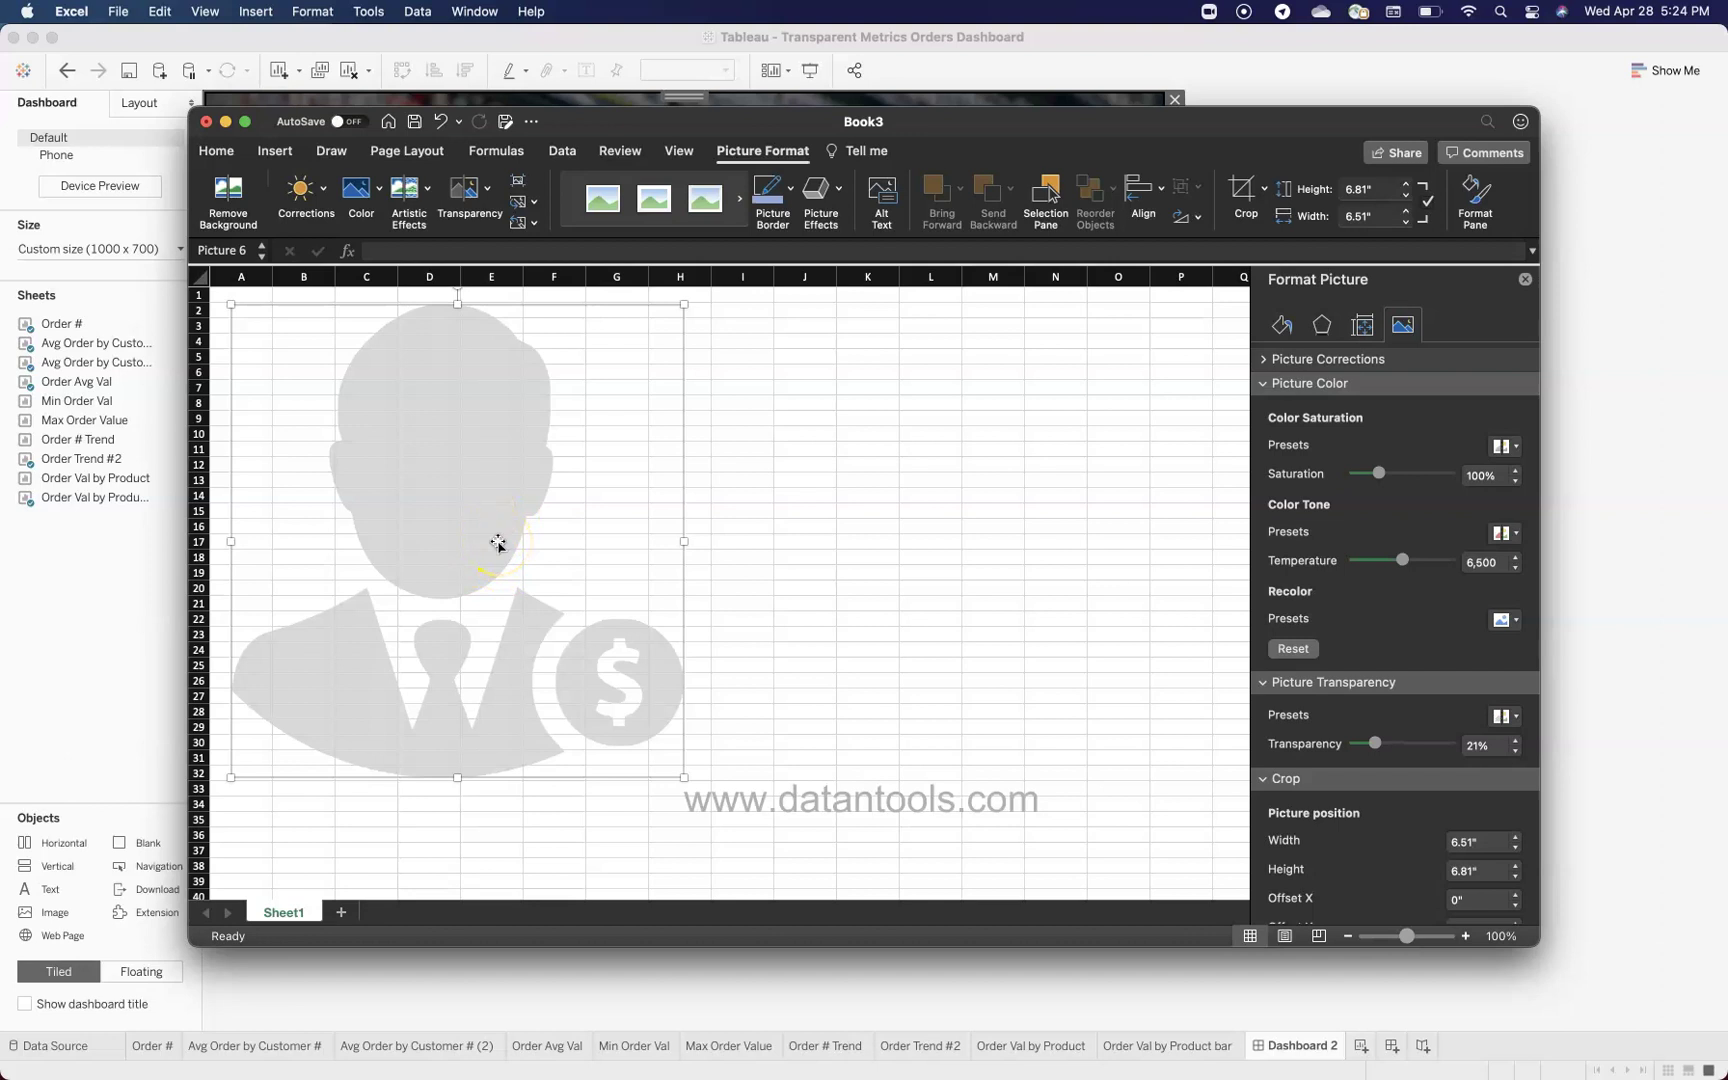
key(super+Tab)
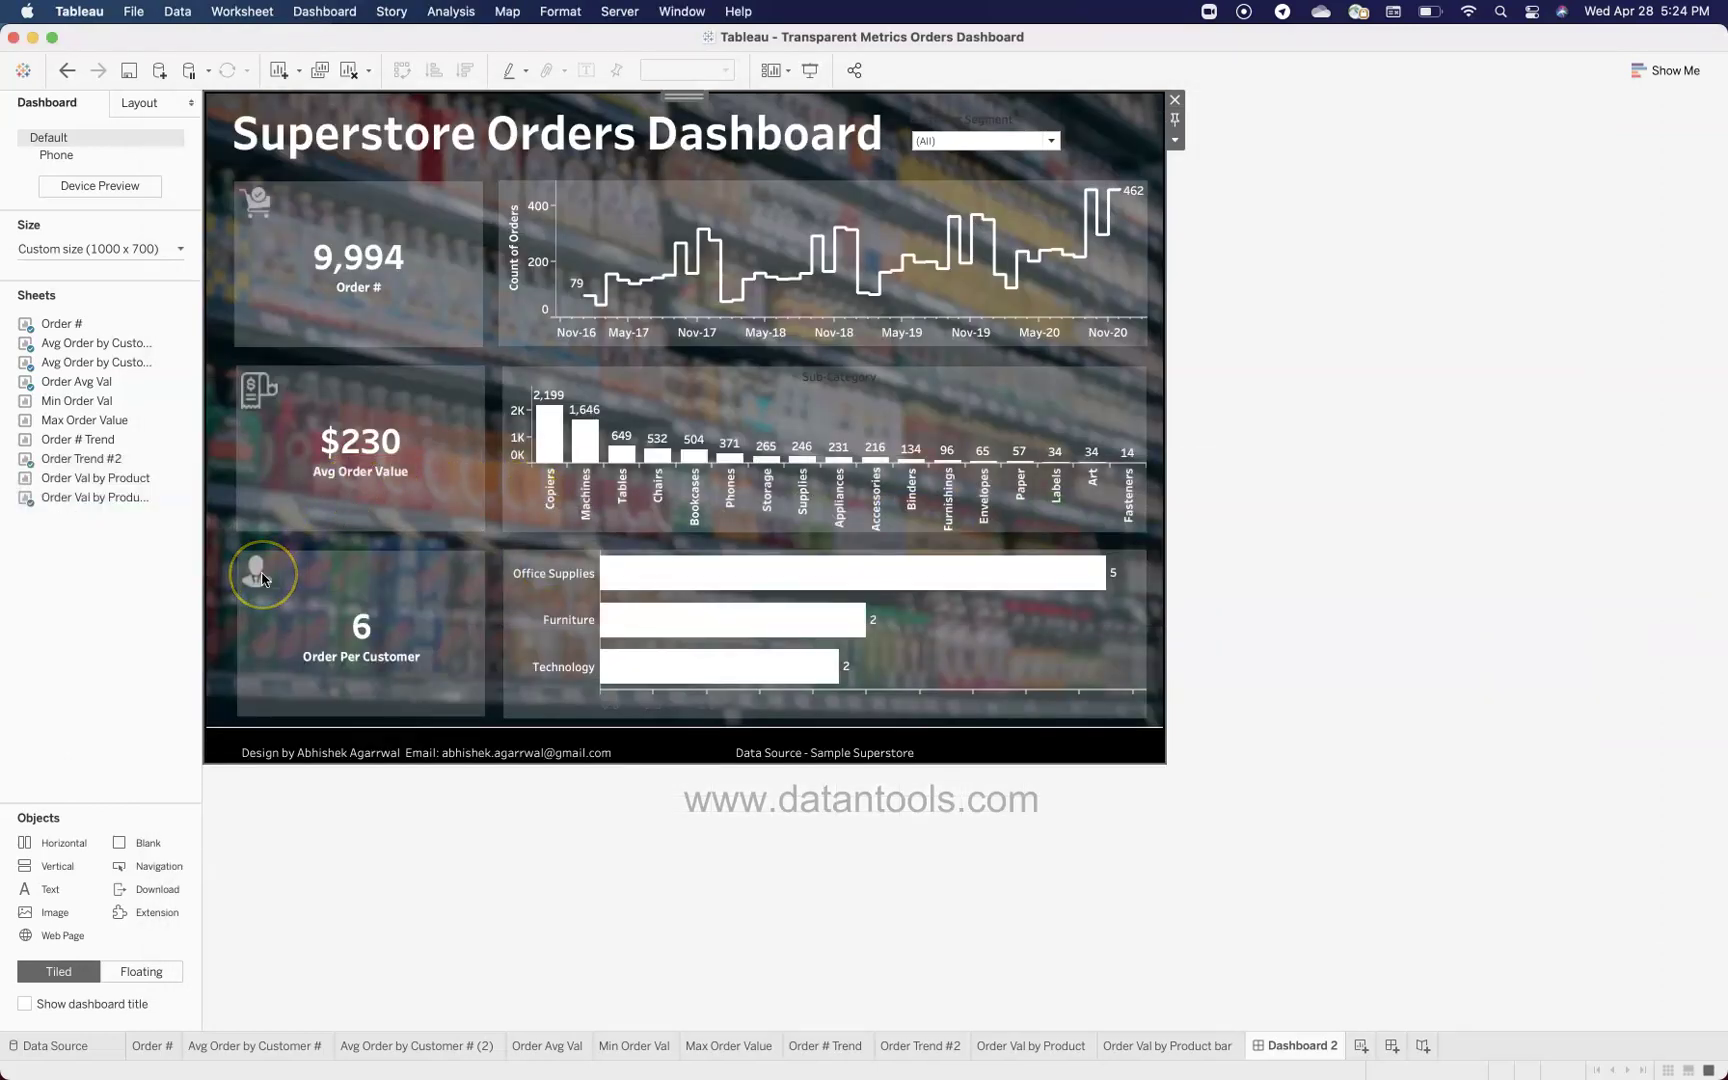
key(super+Tab)
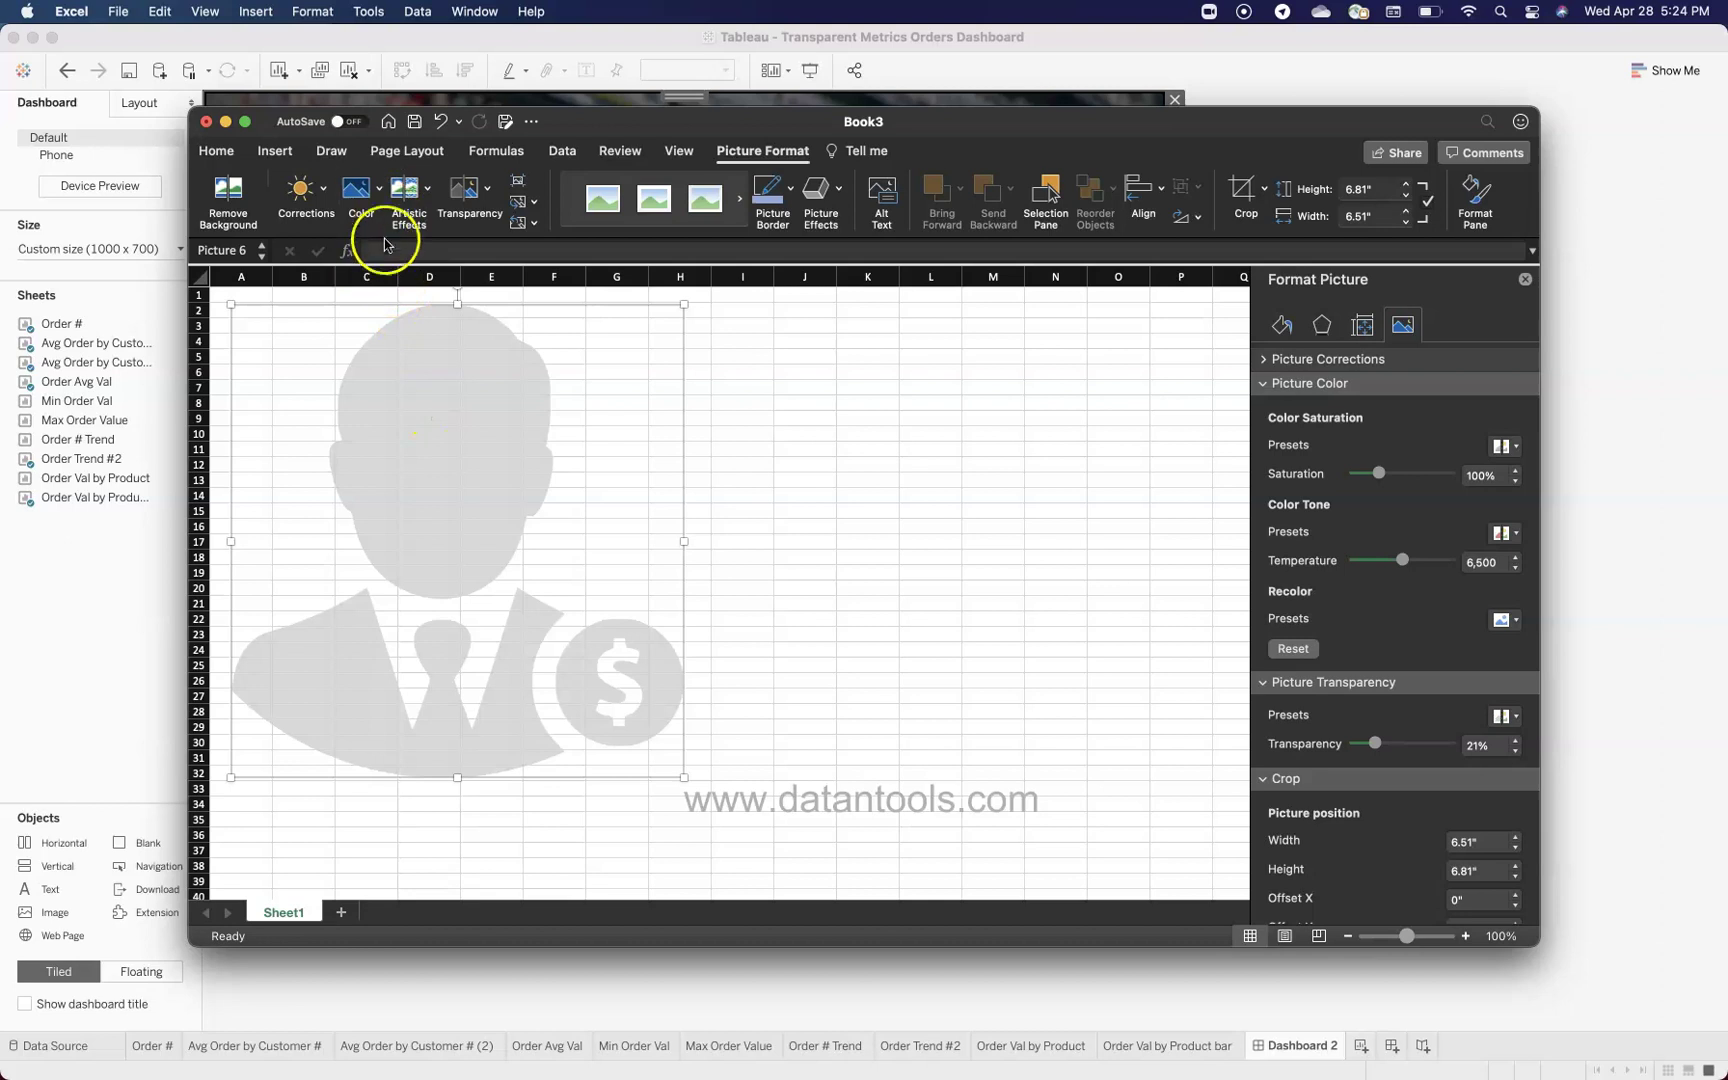
Step: Examine the recolor and brightness/contrast presets available for the customer icon picture
click(381, 203)
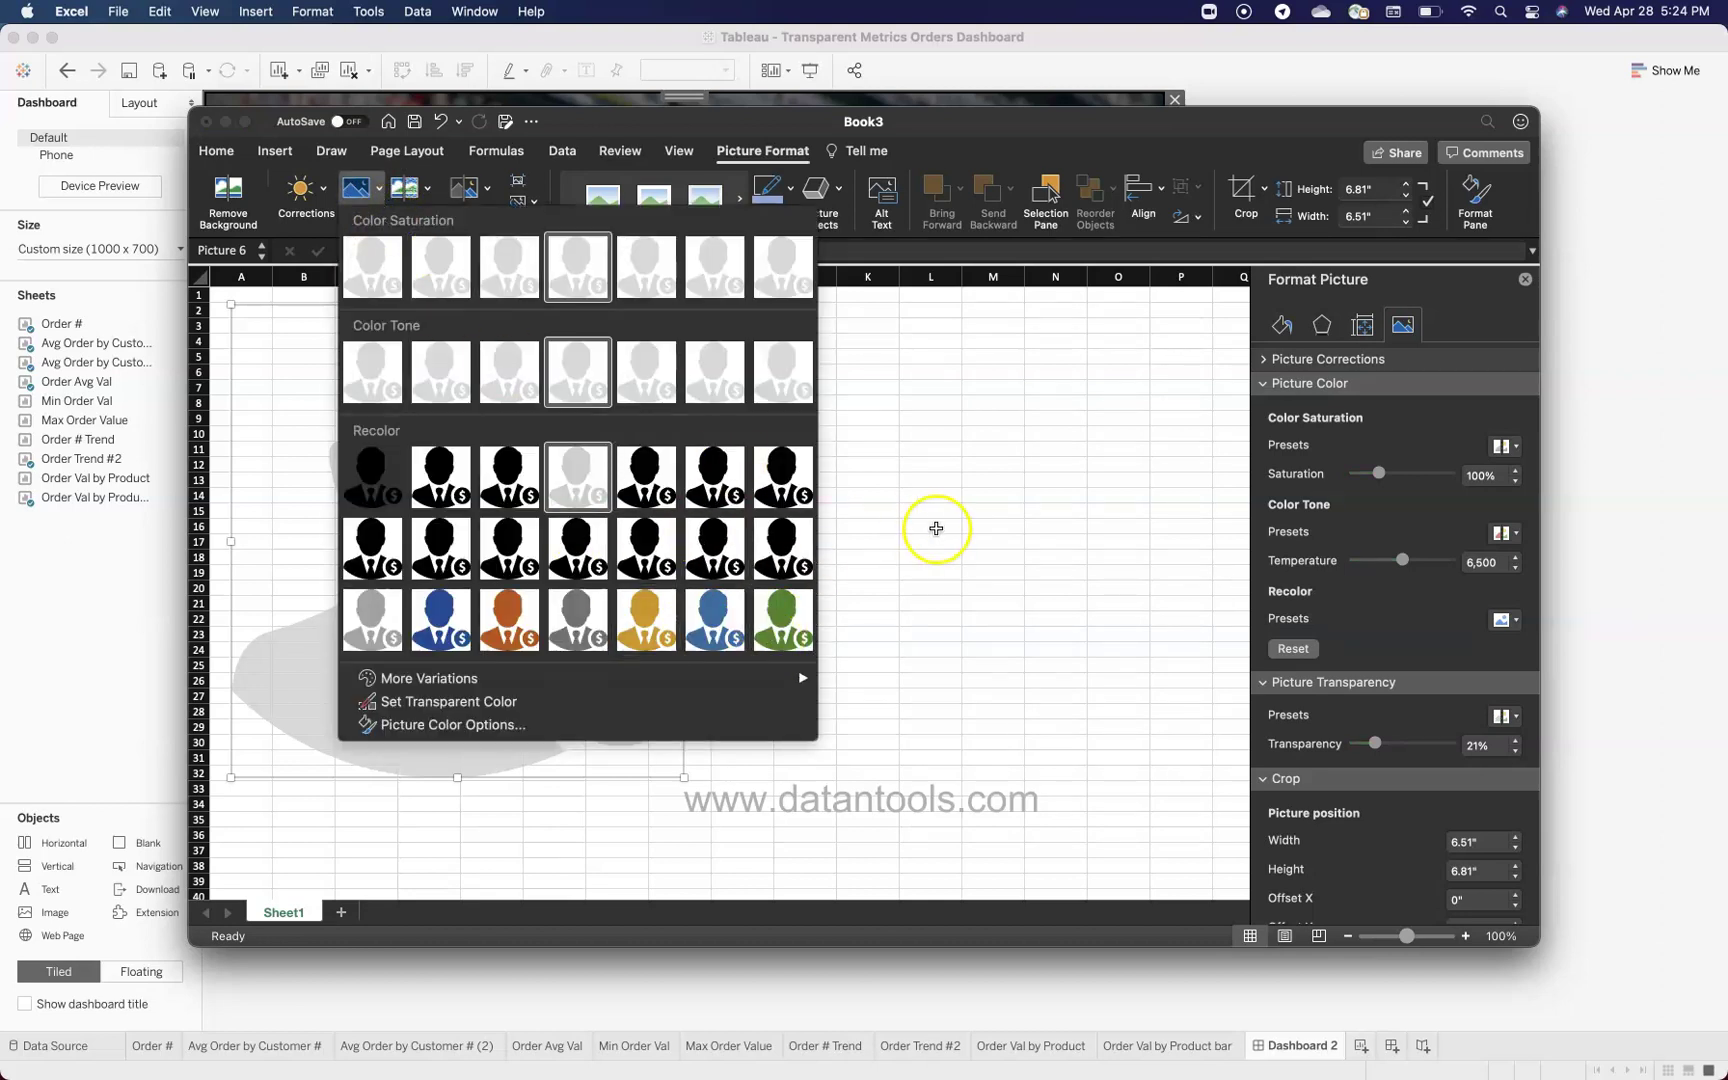
click(937, 529)
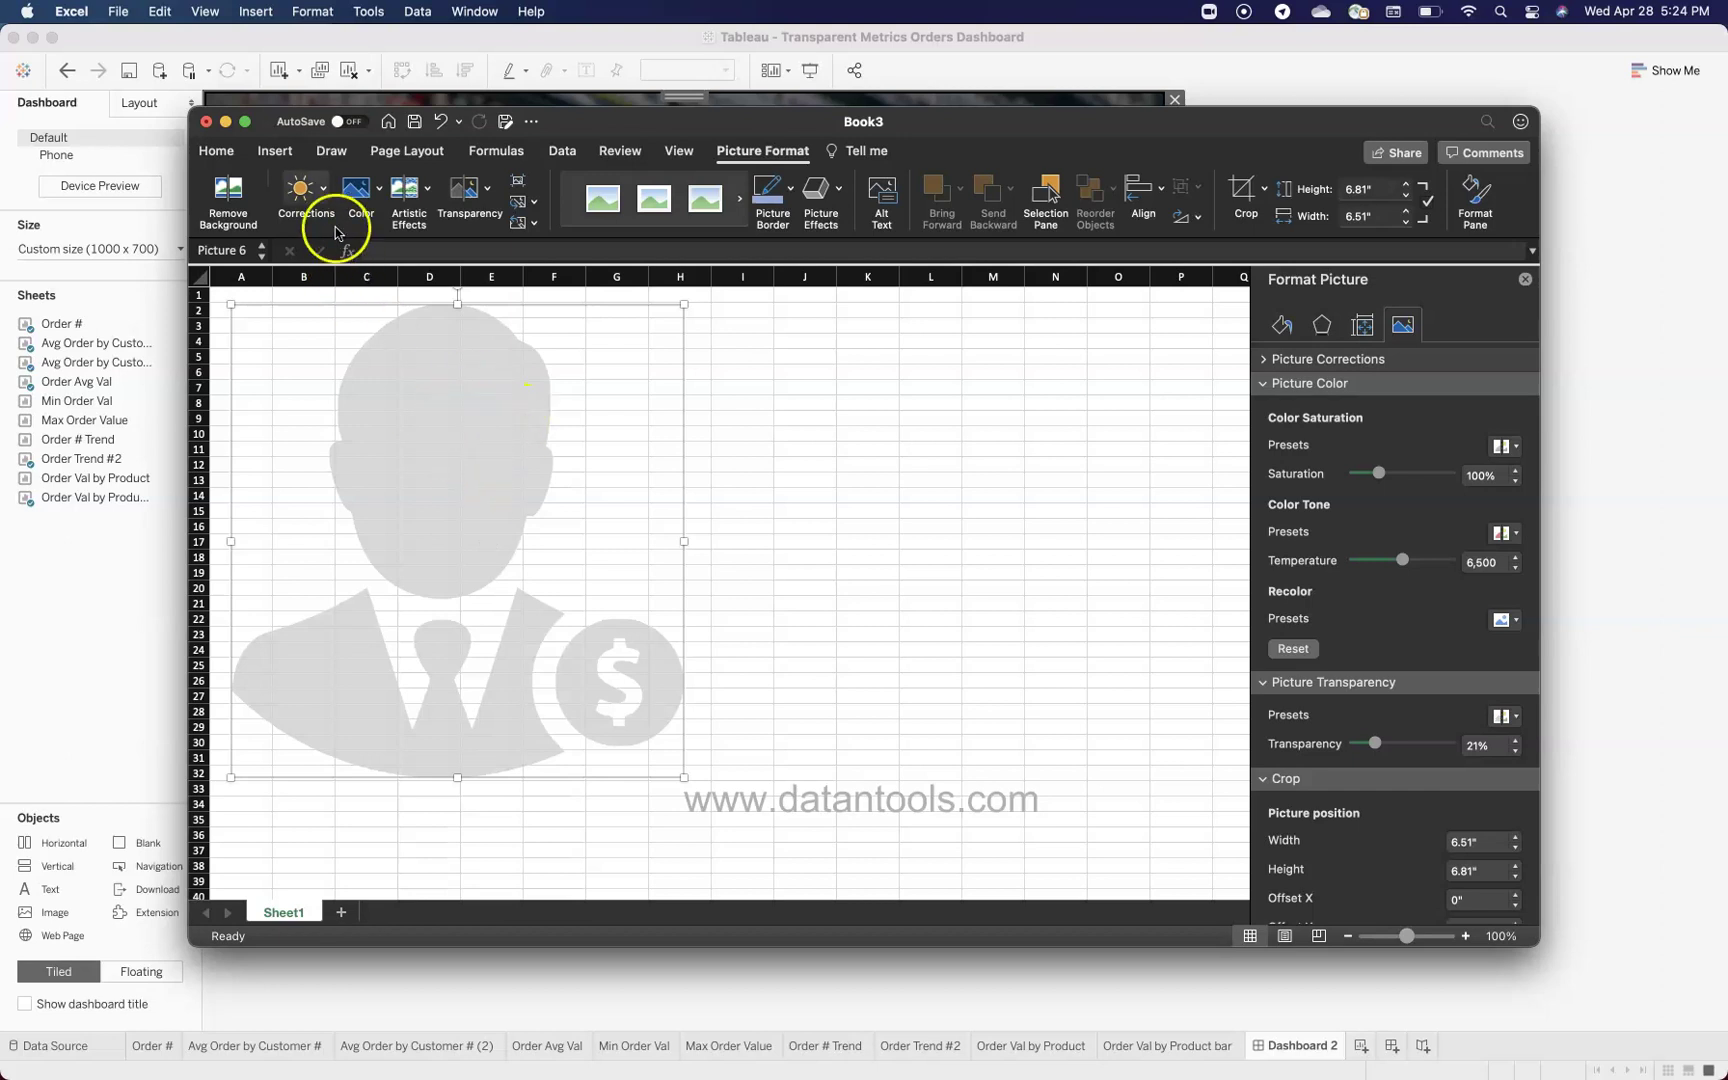
click(302, 187)
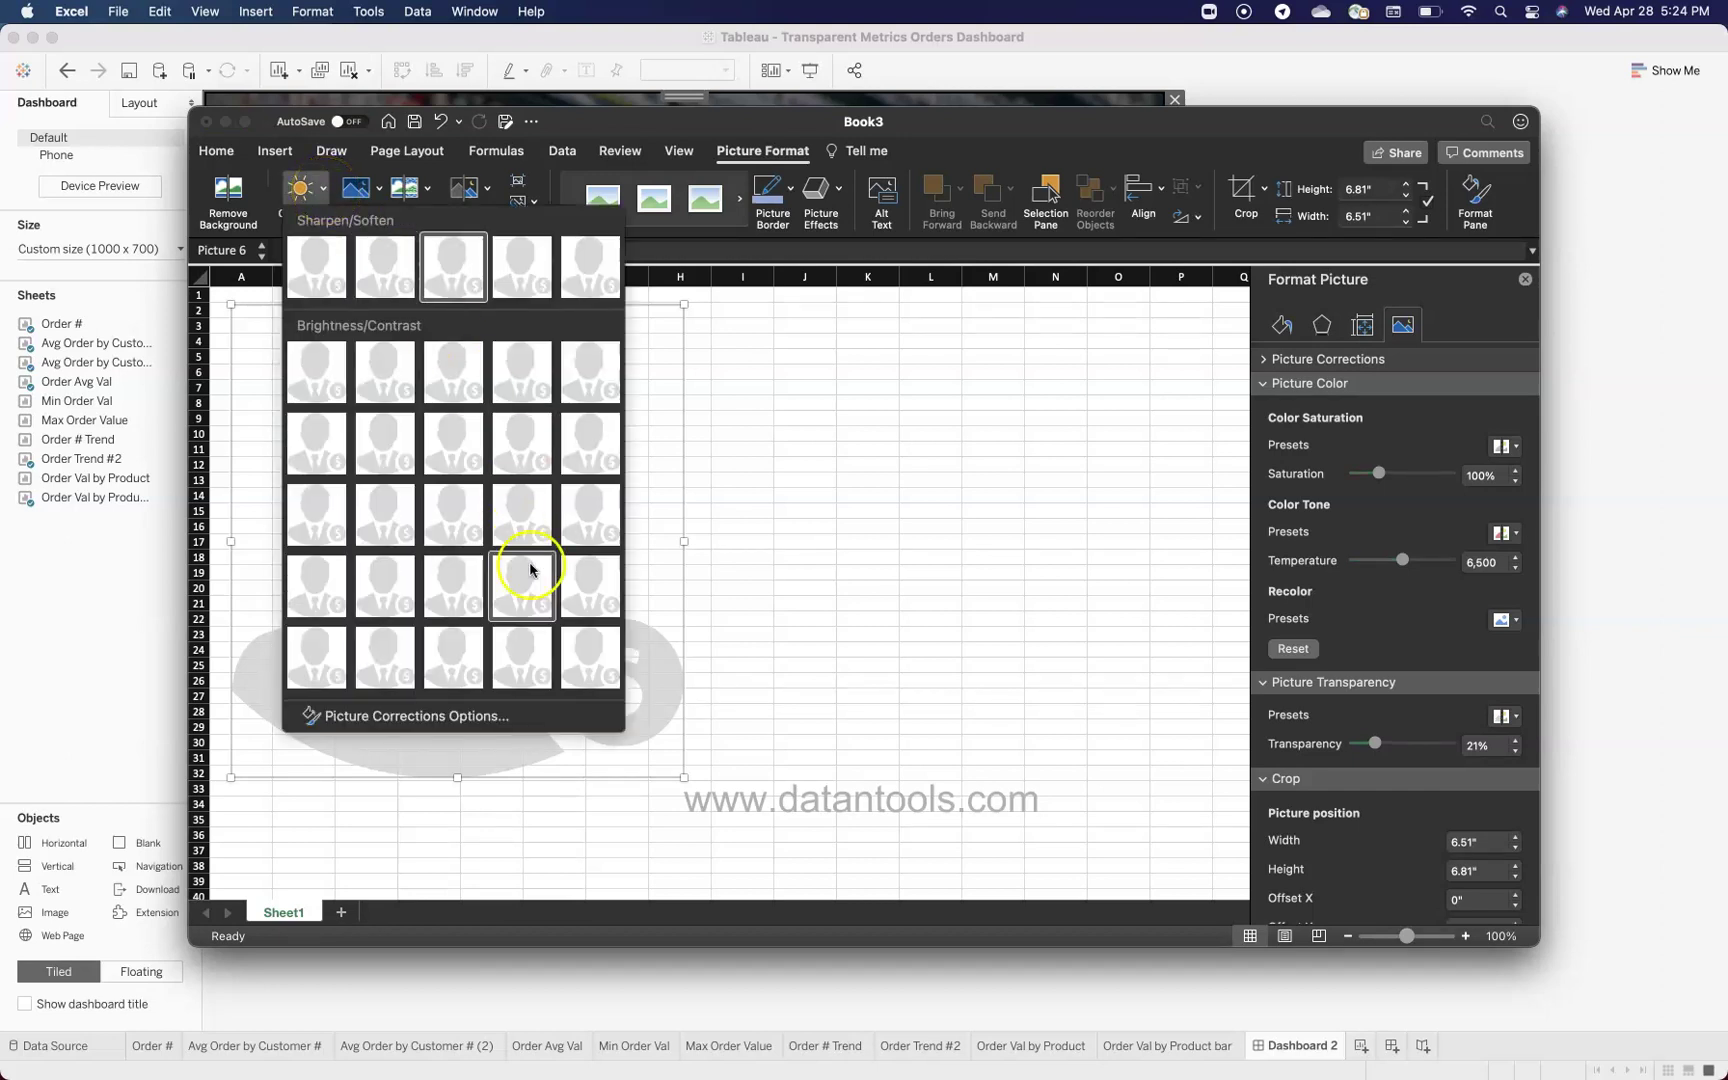
click(362, 186)
click(362, 186)
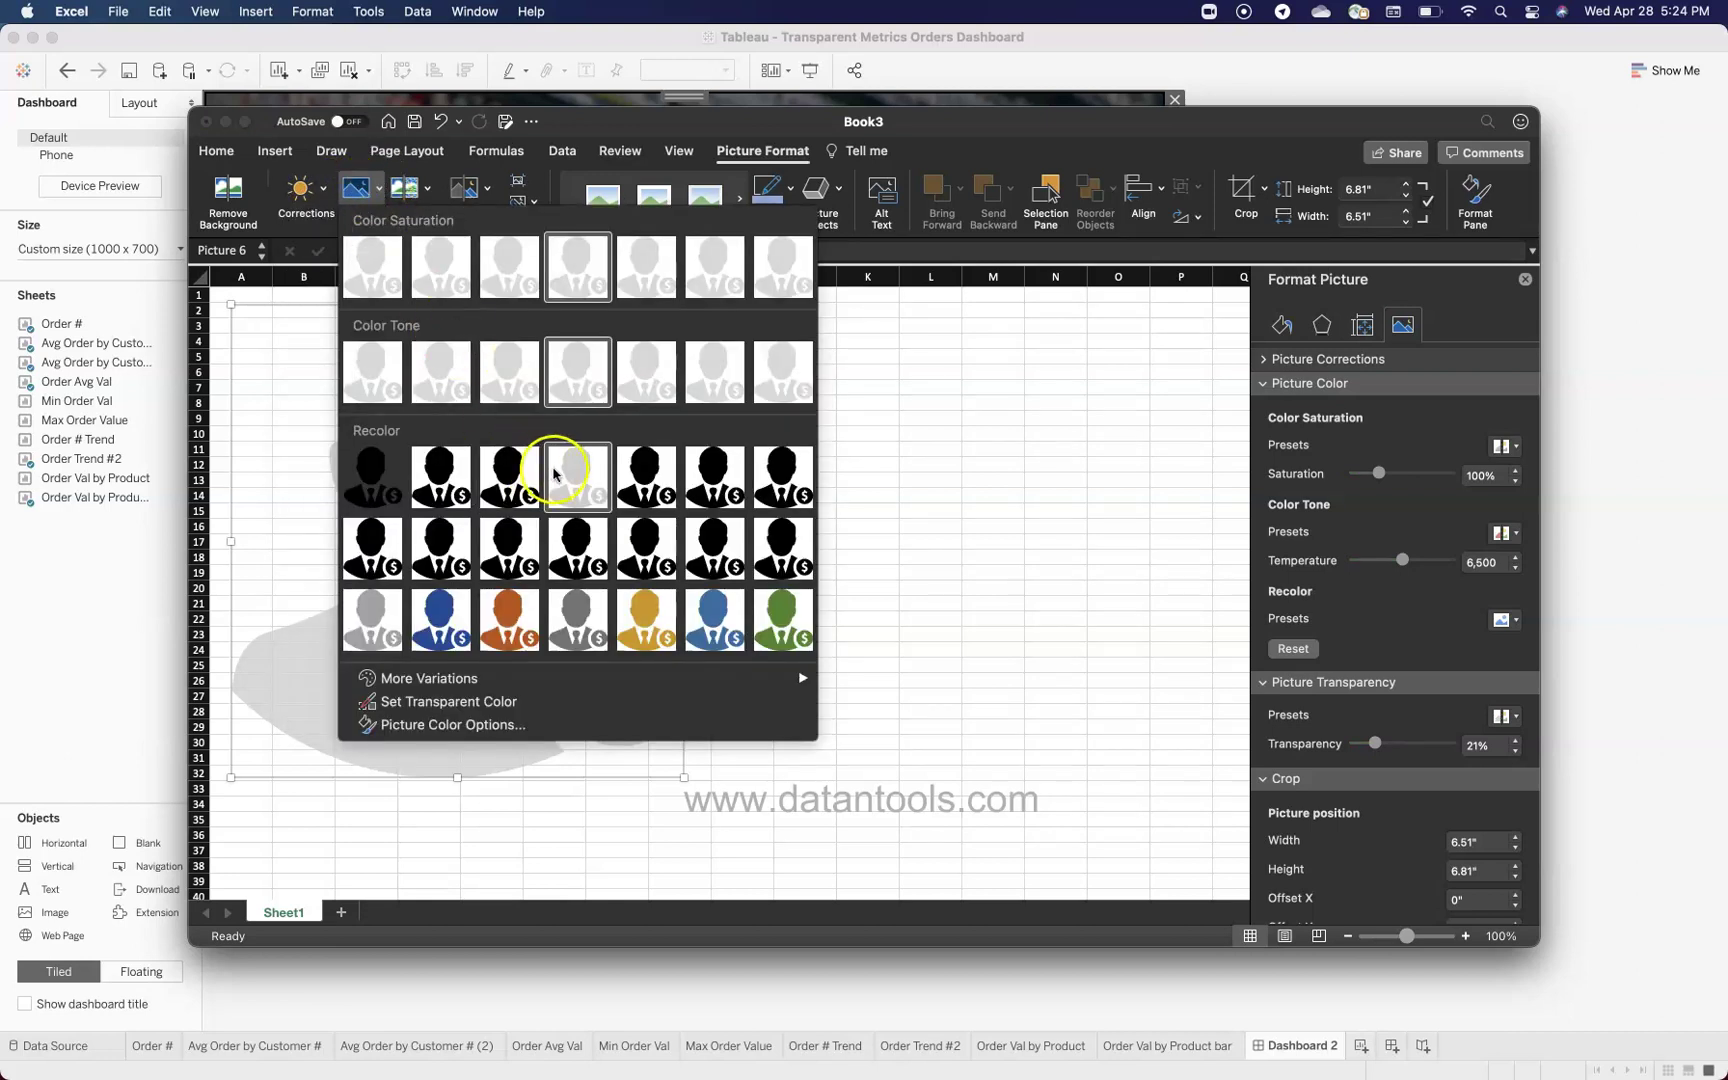
click(956, 608)
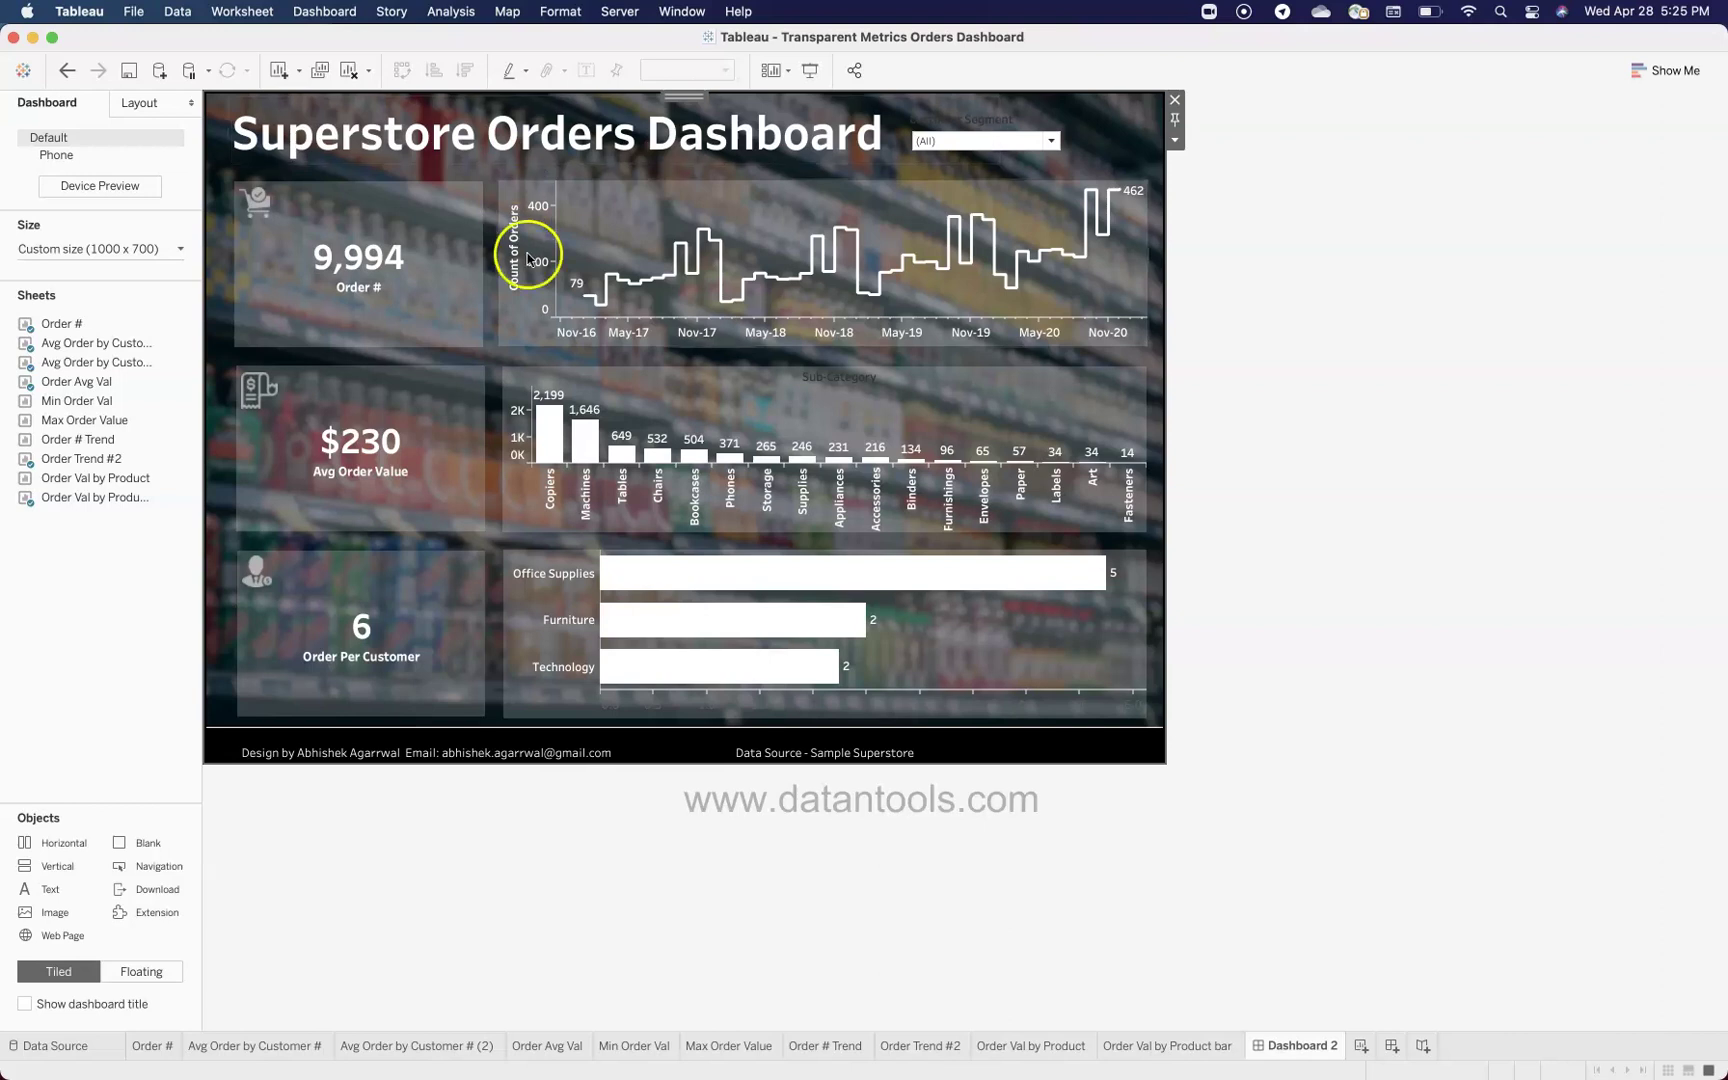
Step: Back in Tableau, inspect the order trend chart, the dashboard title text object and the available dashboard objects and sheets
mouse_move(672, 288)
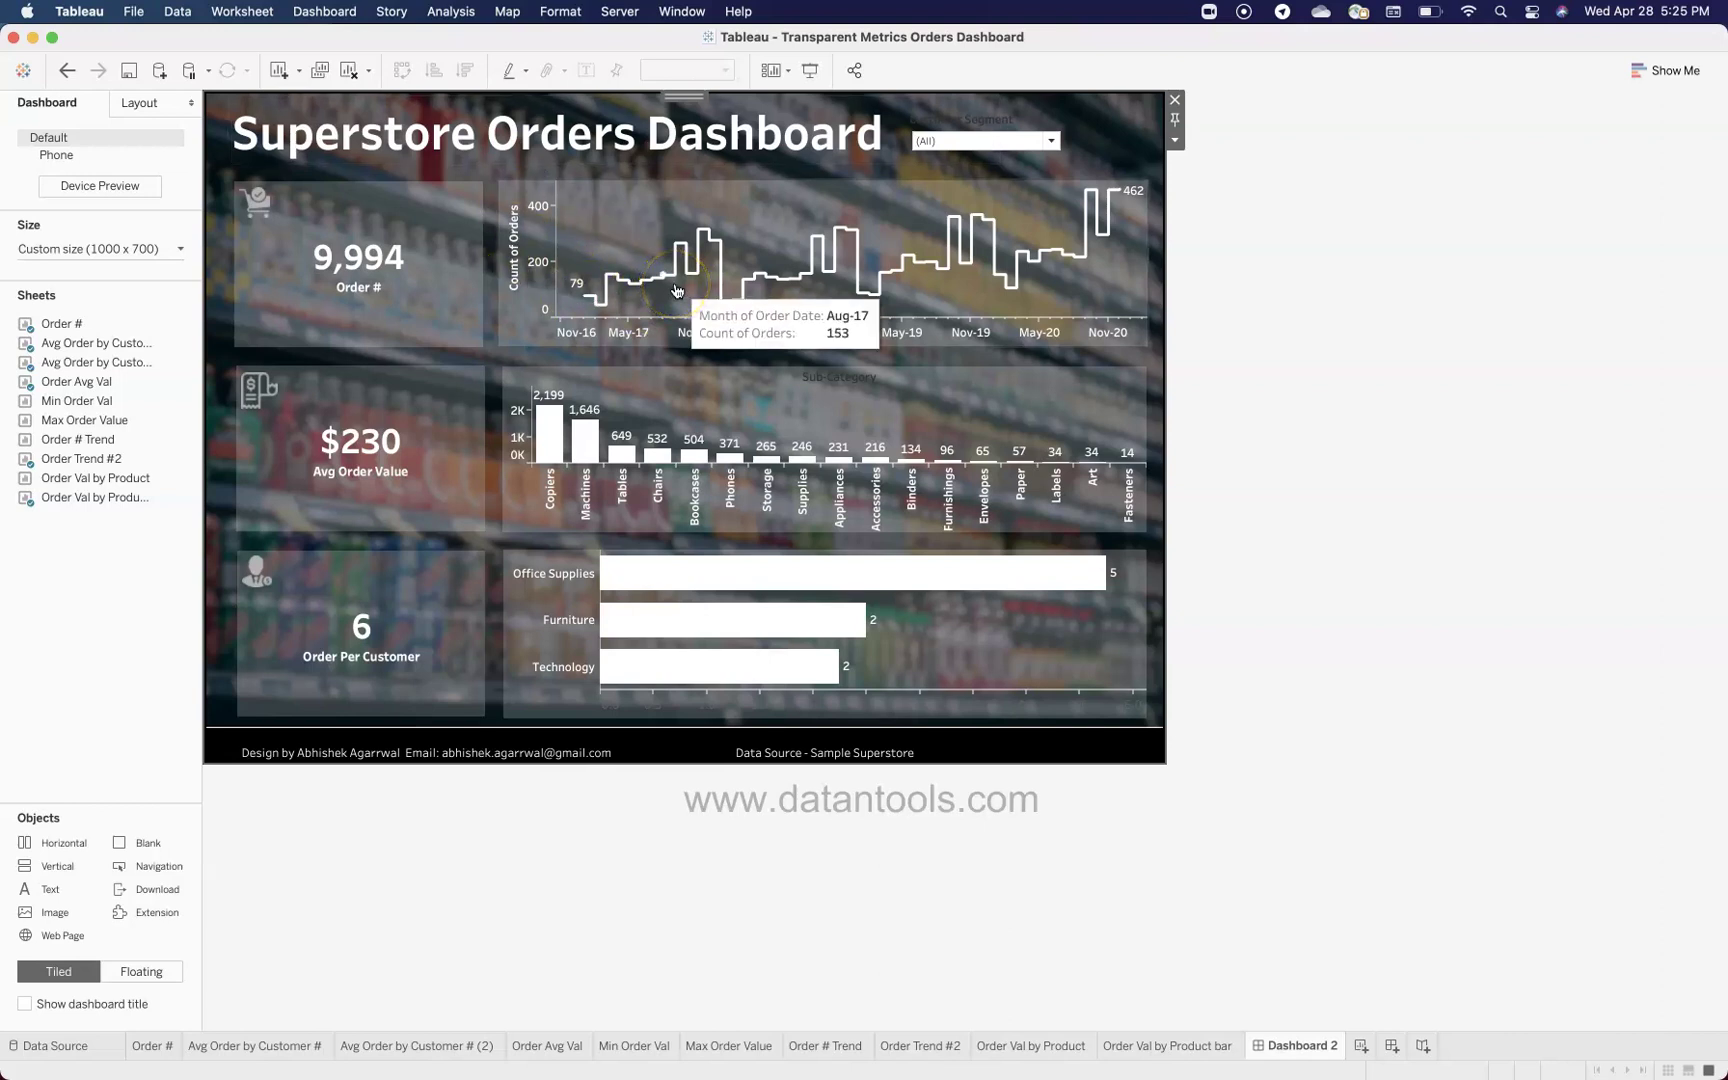
click(1225, 405)
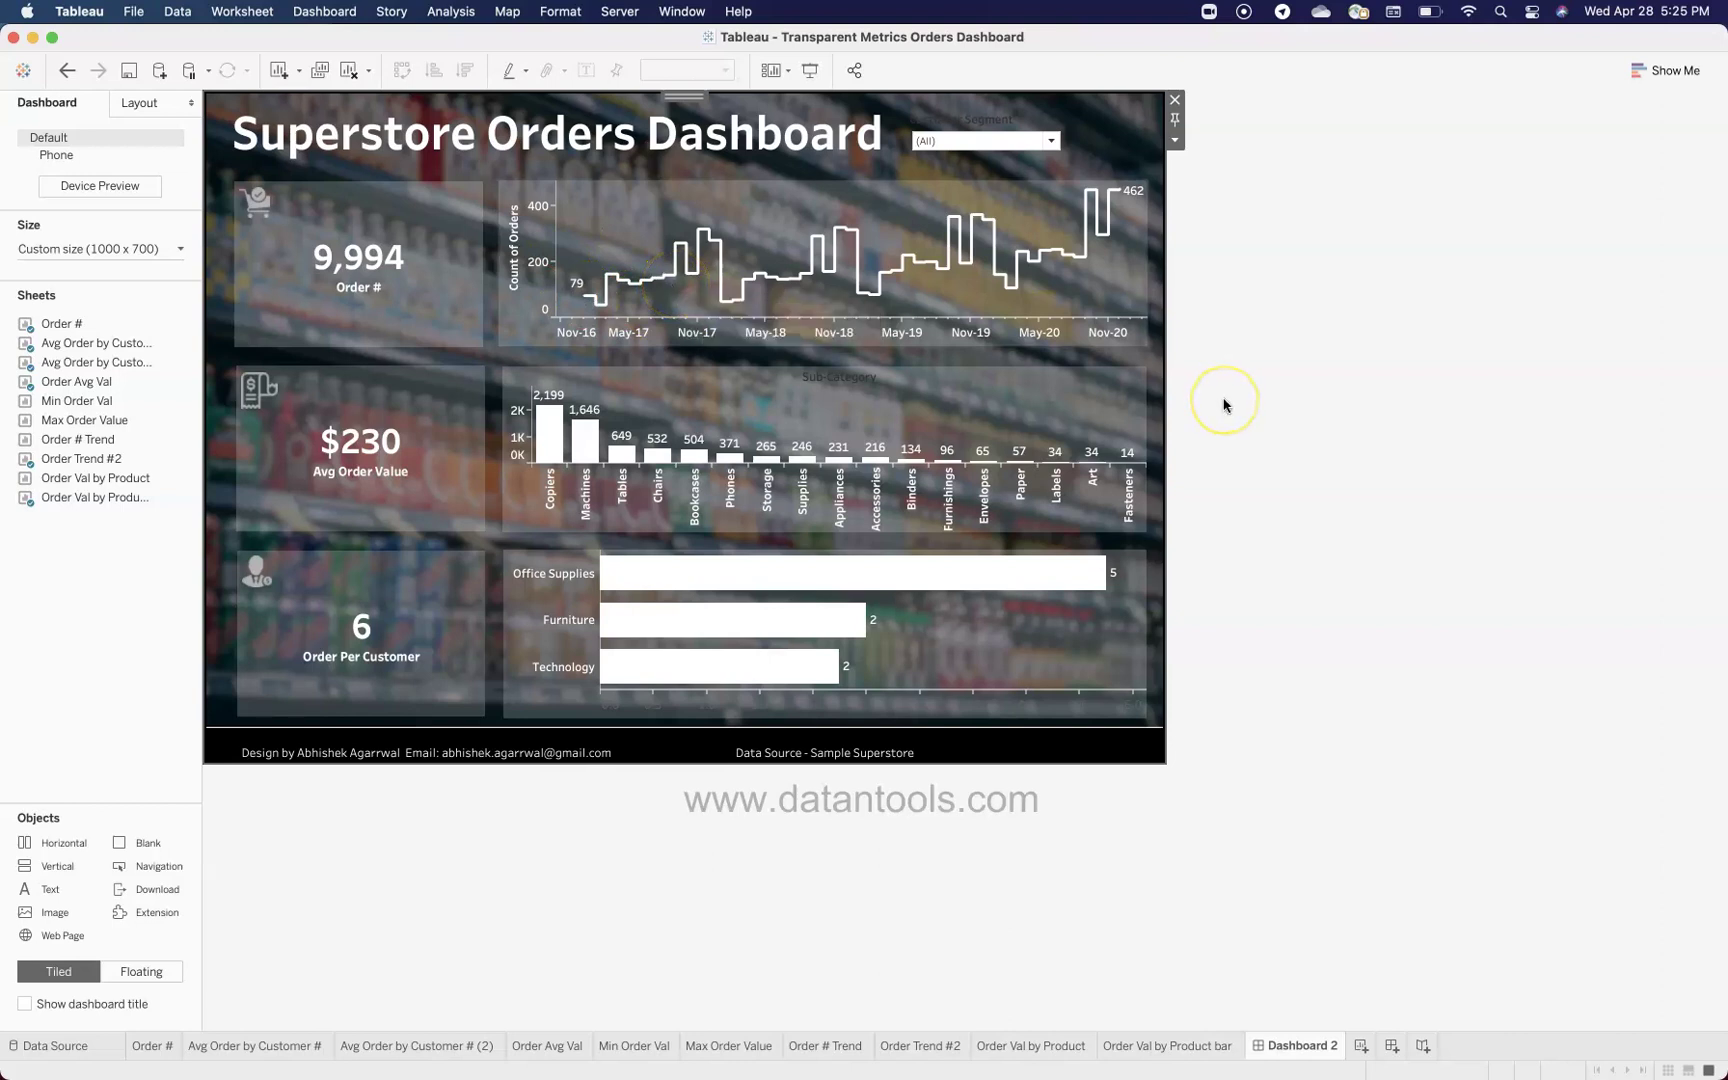
click(1287, 327)
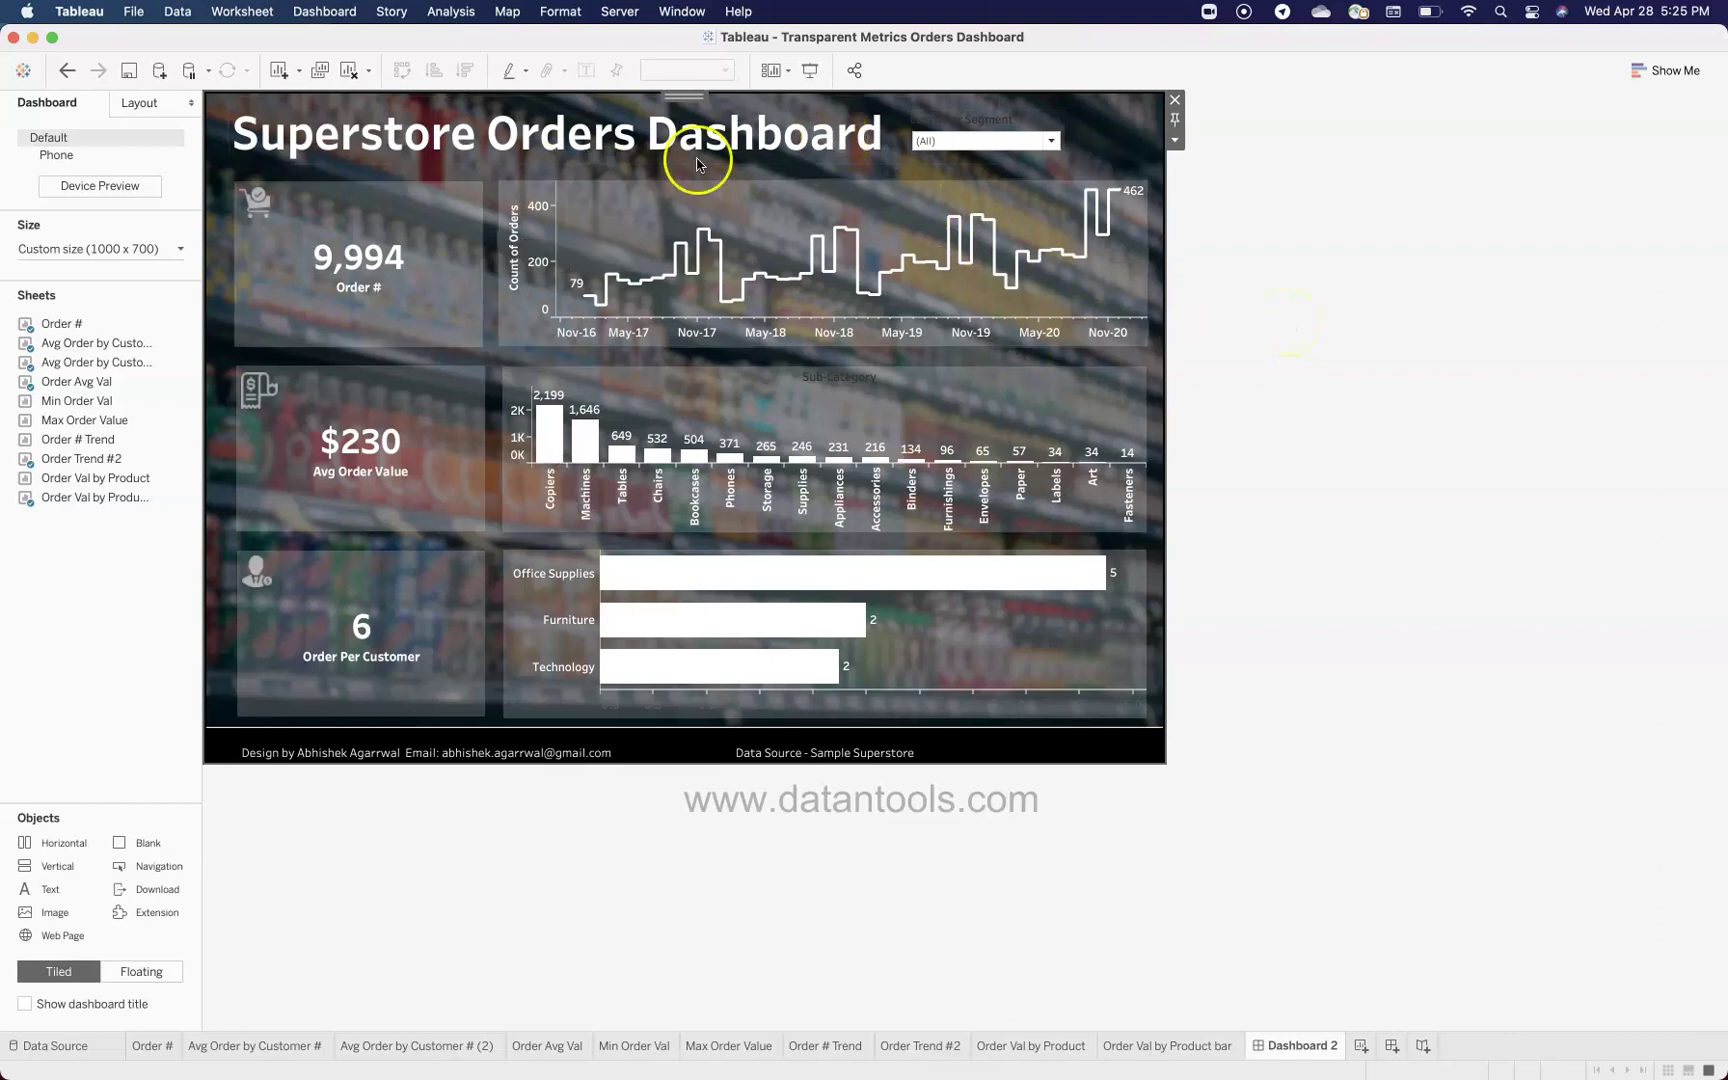
click(897, 145)
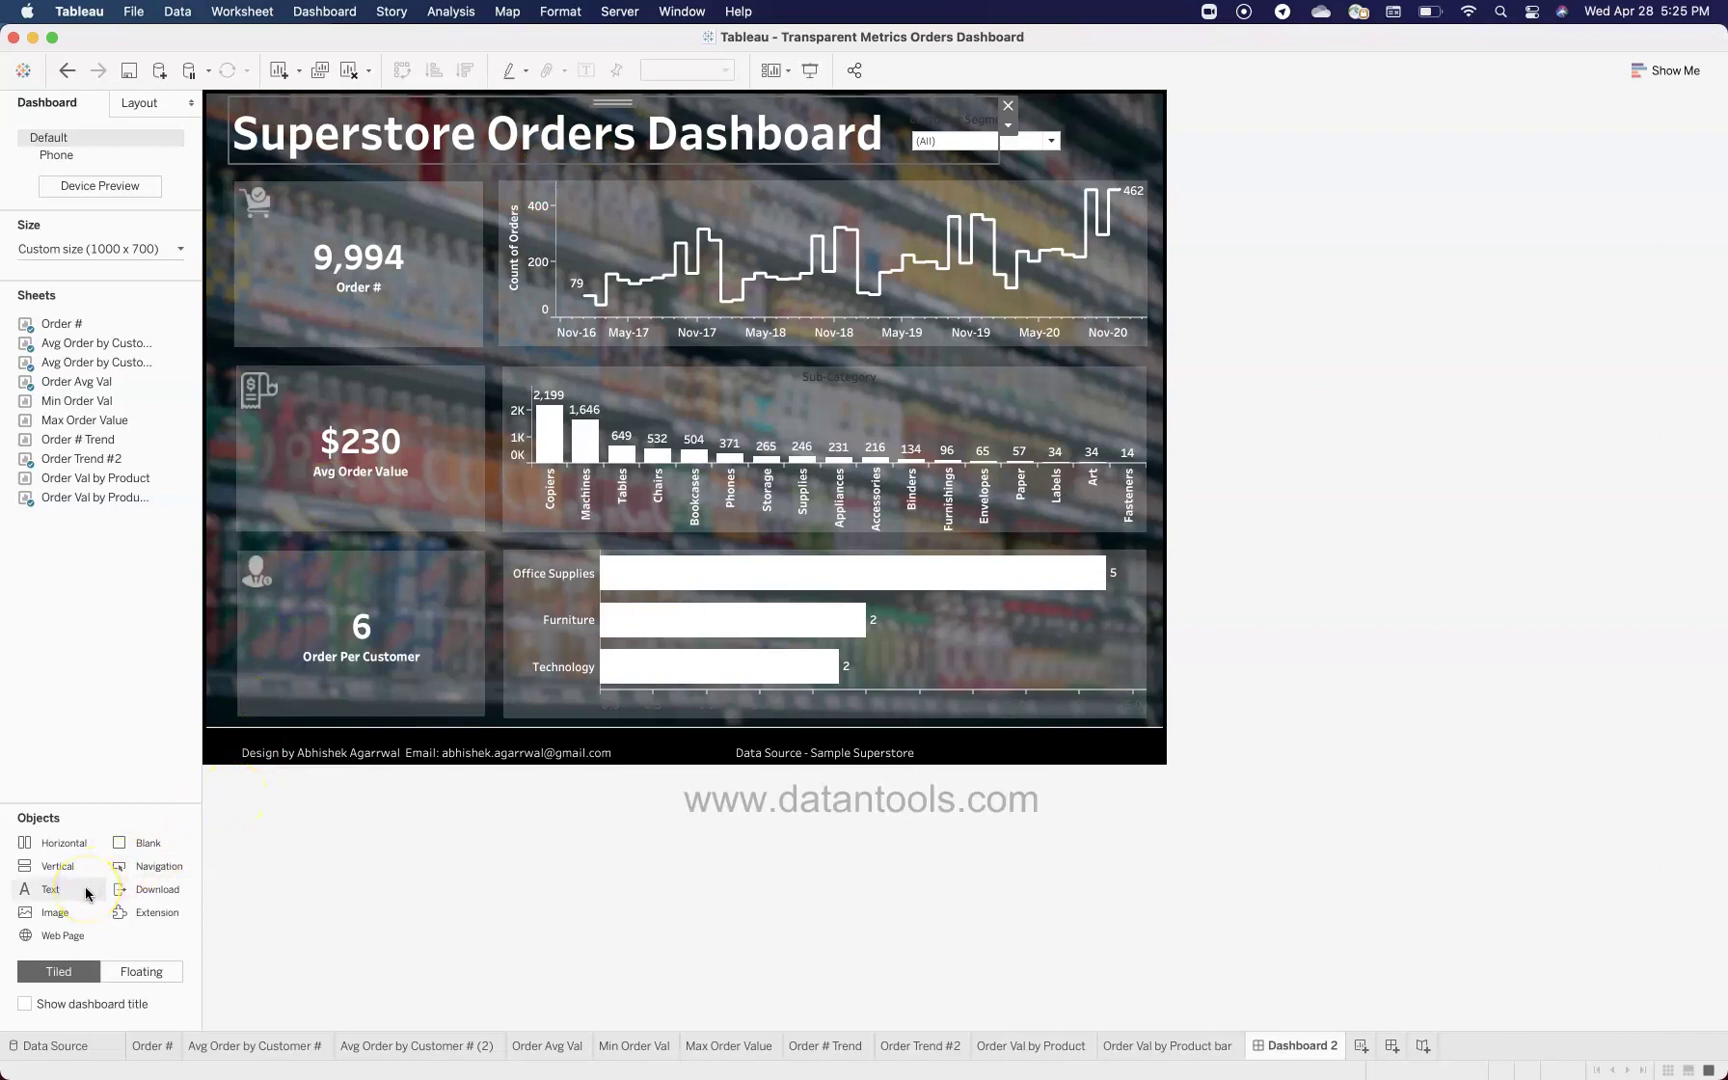
mouse_move(181, 444)
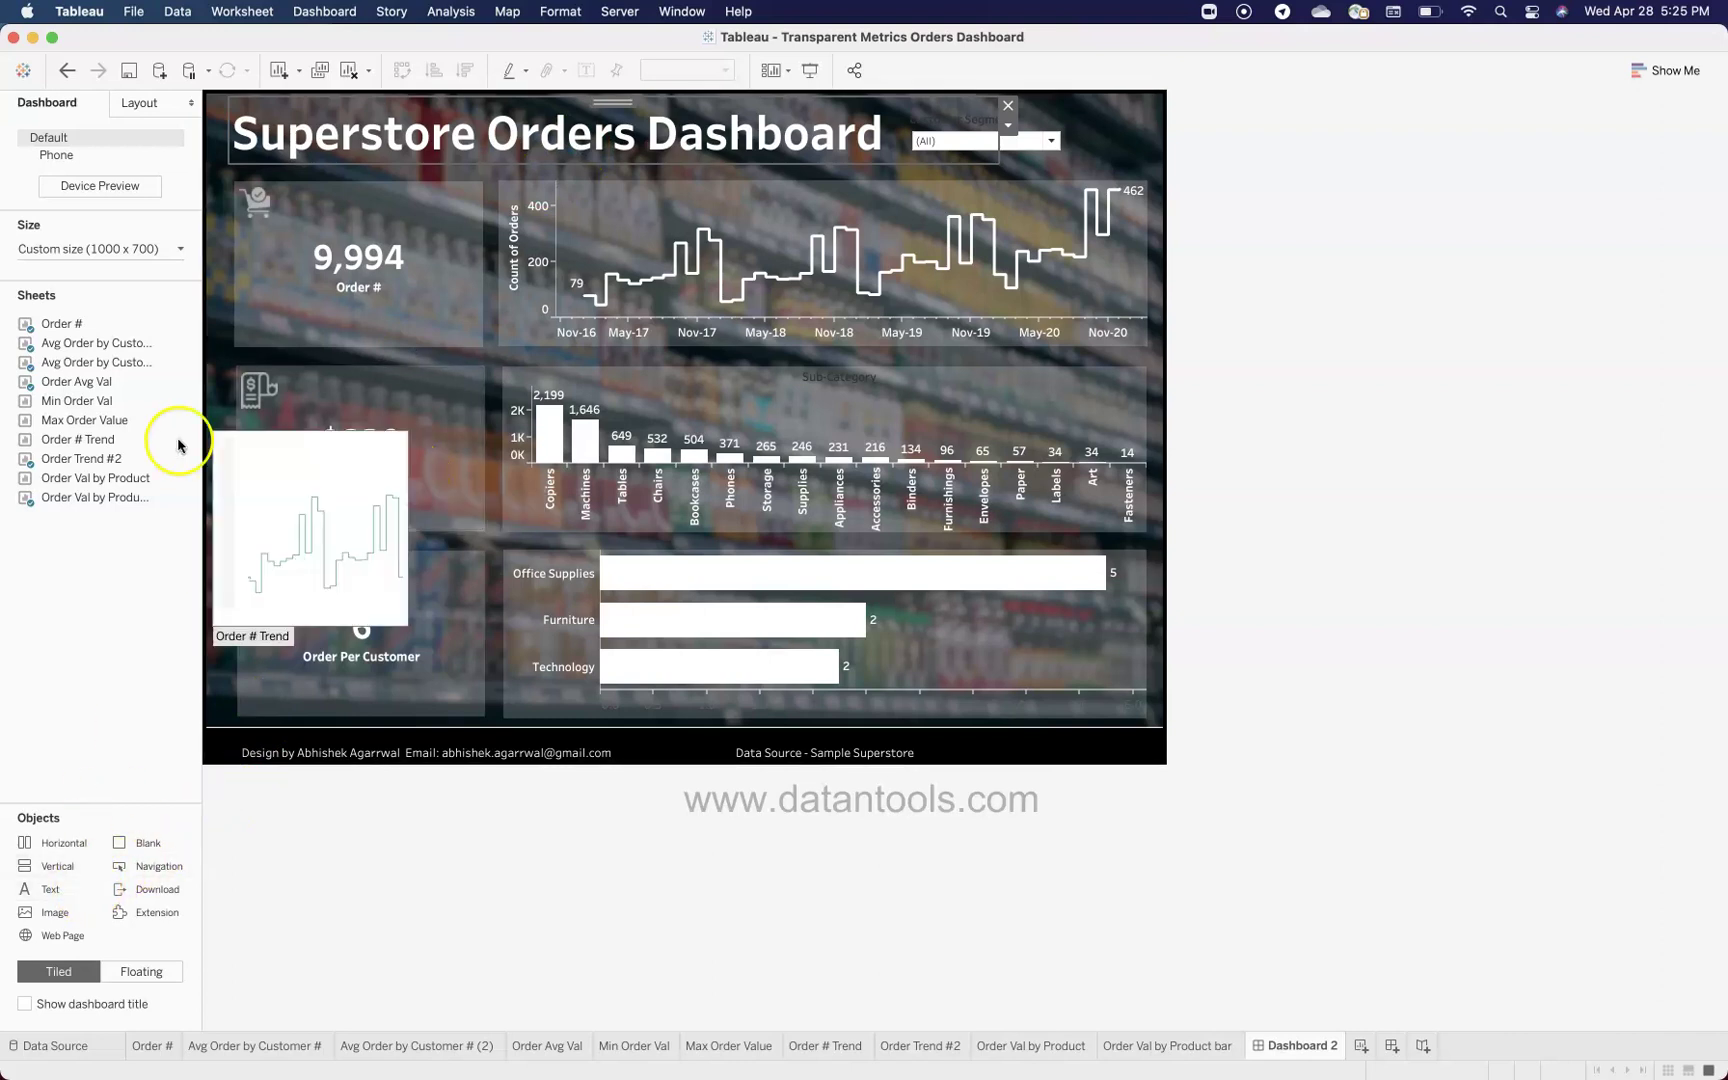
mouse_move(91, 407)
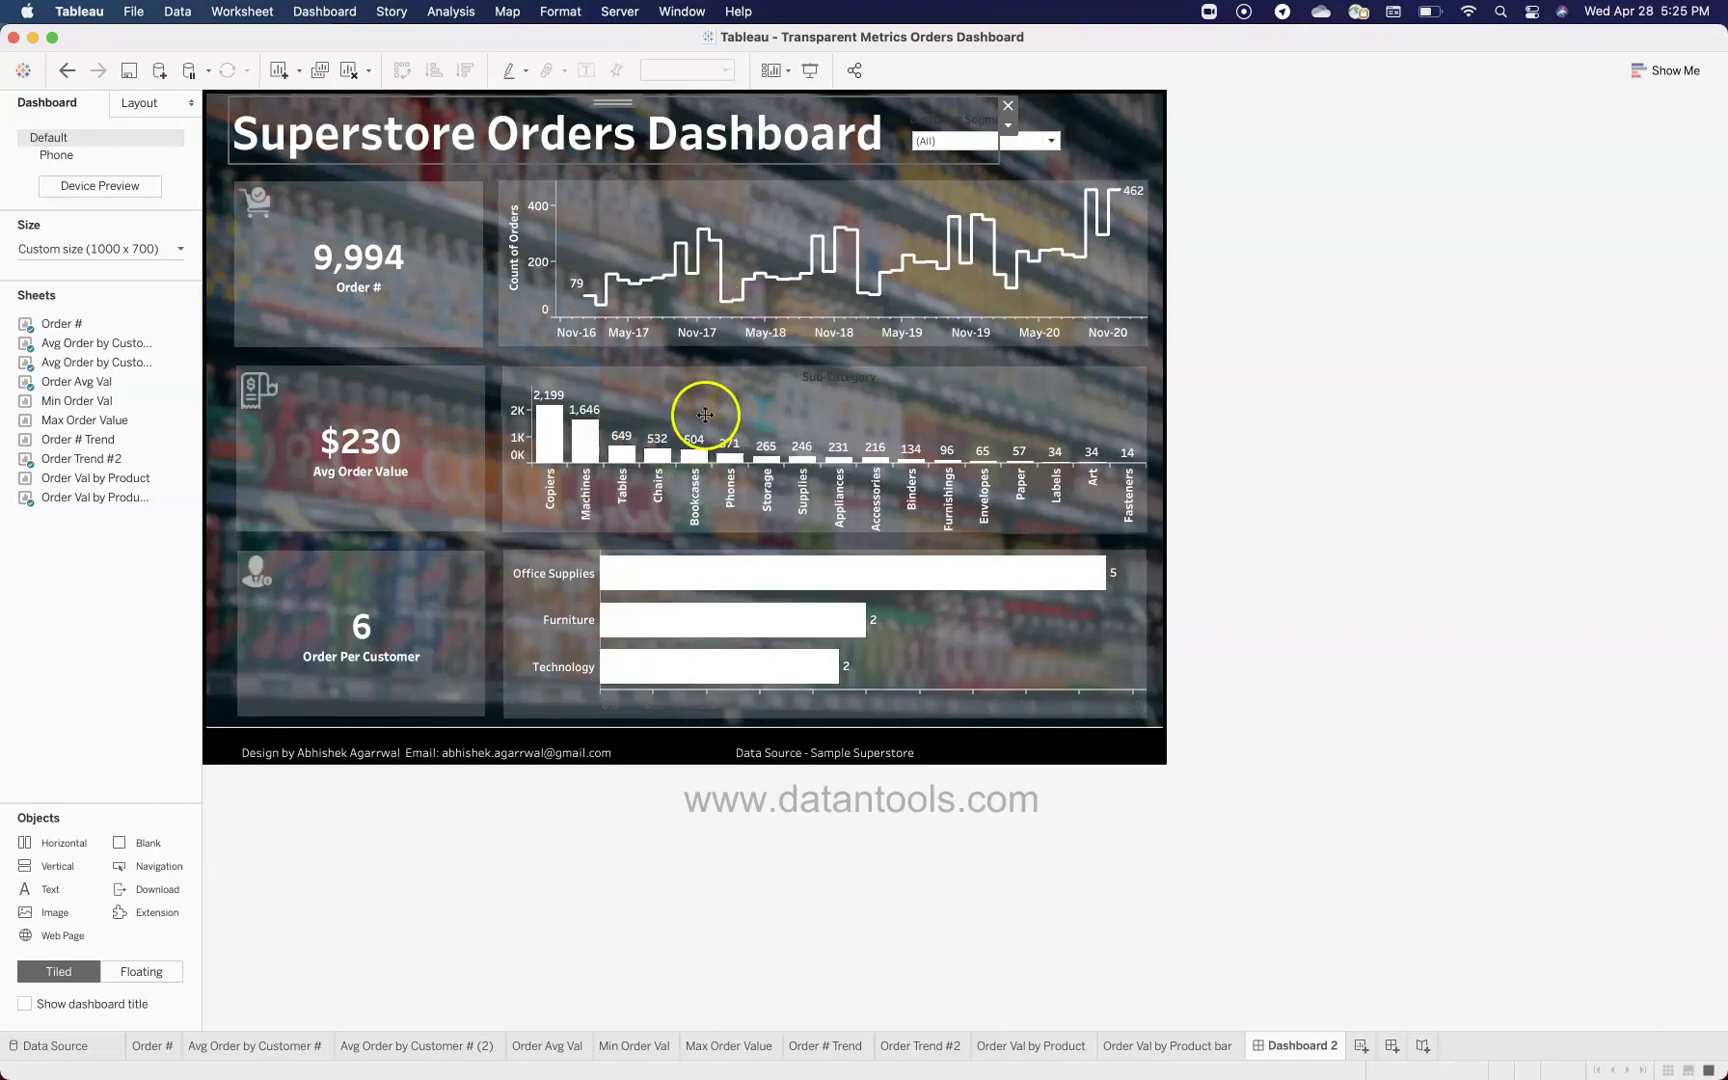
Step: Examine the Order # card's layout settings, including its background color choices and opacity, without changing them
click(455, 231)
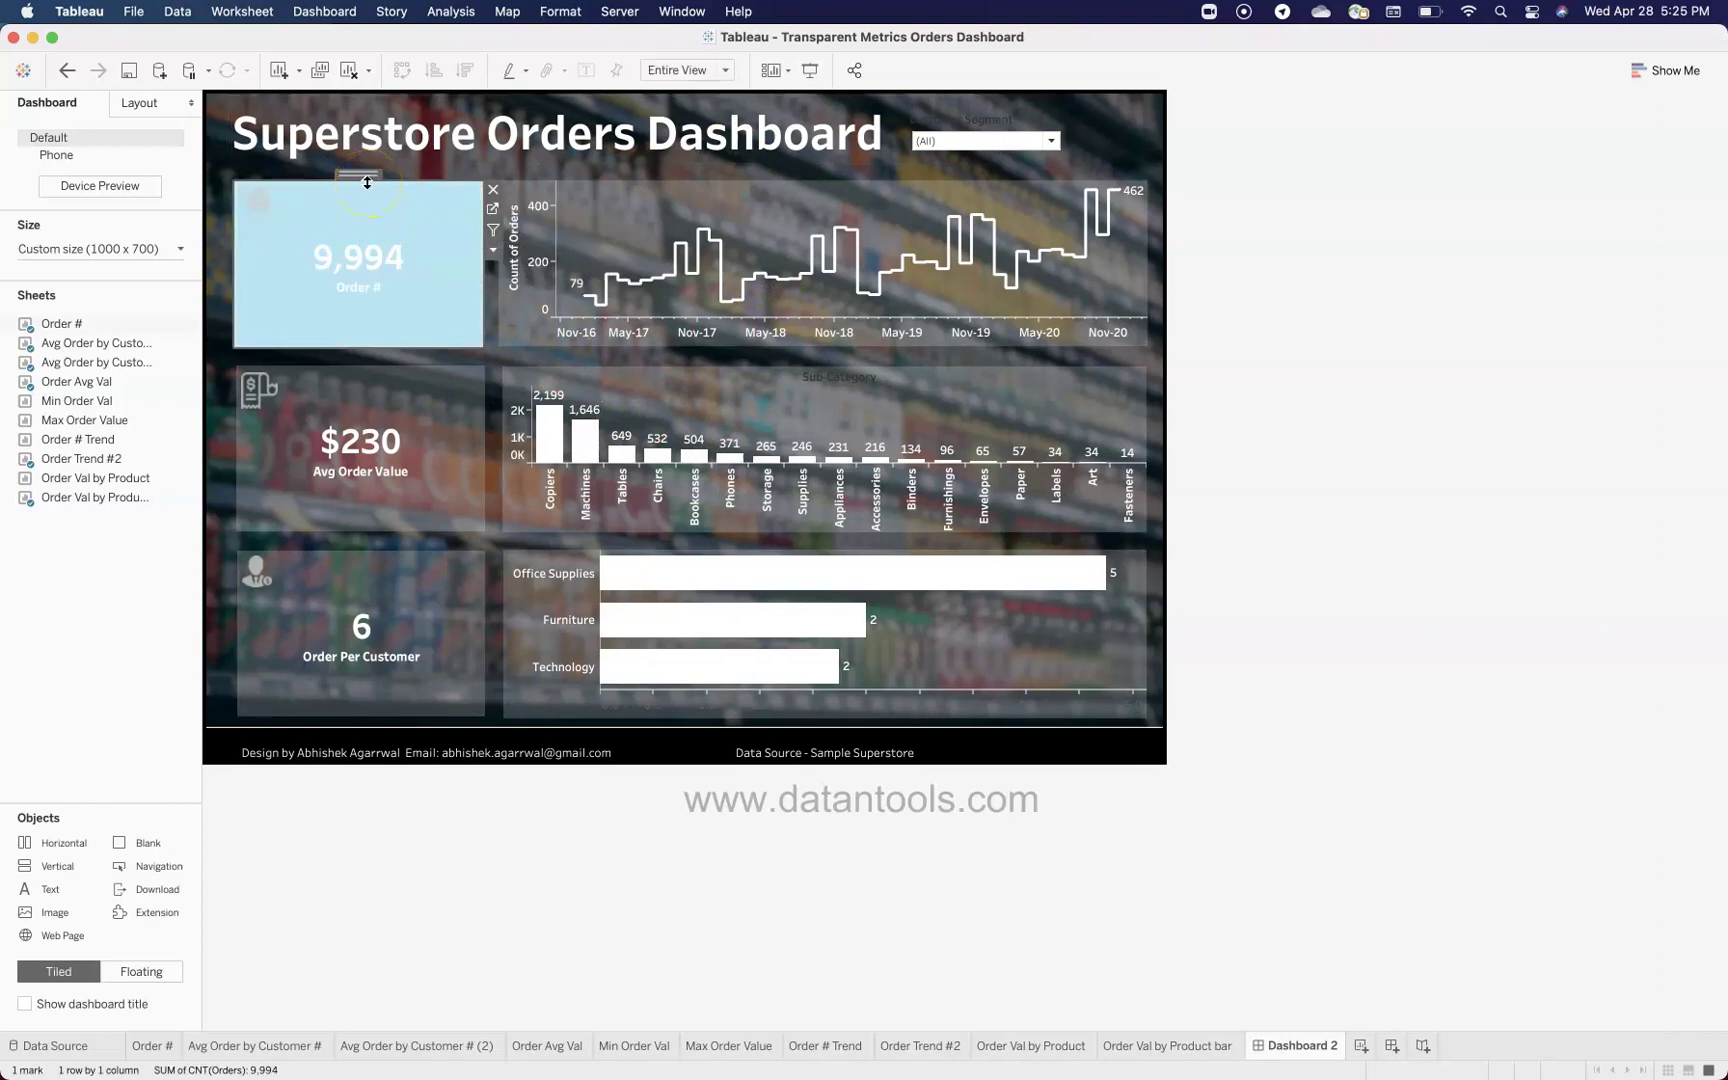
mouse_move(398, 220)
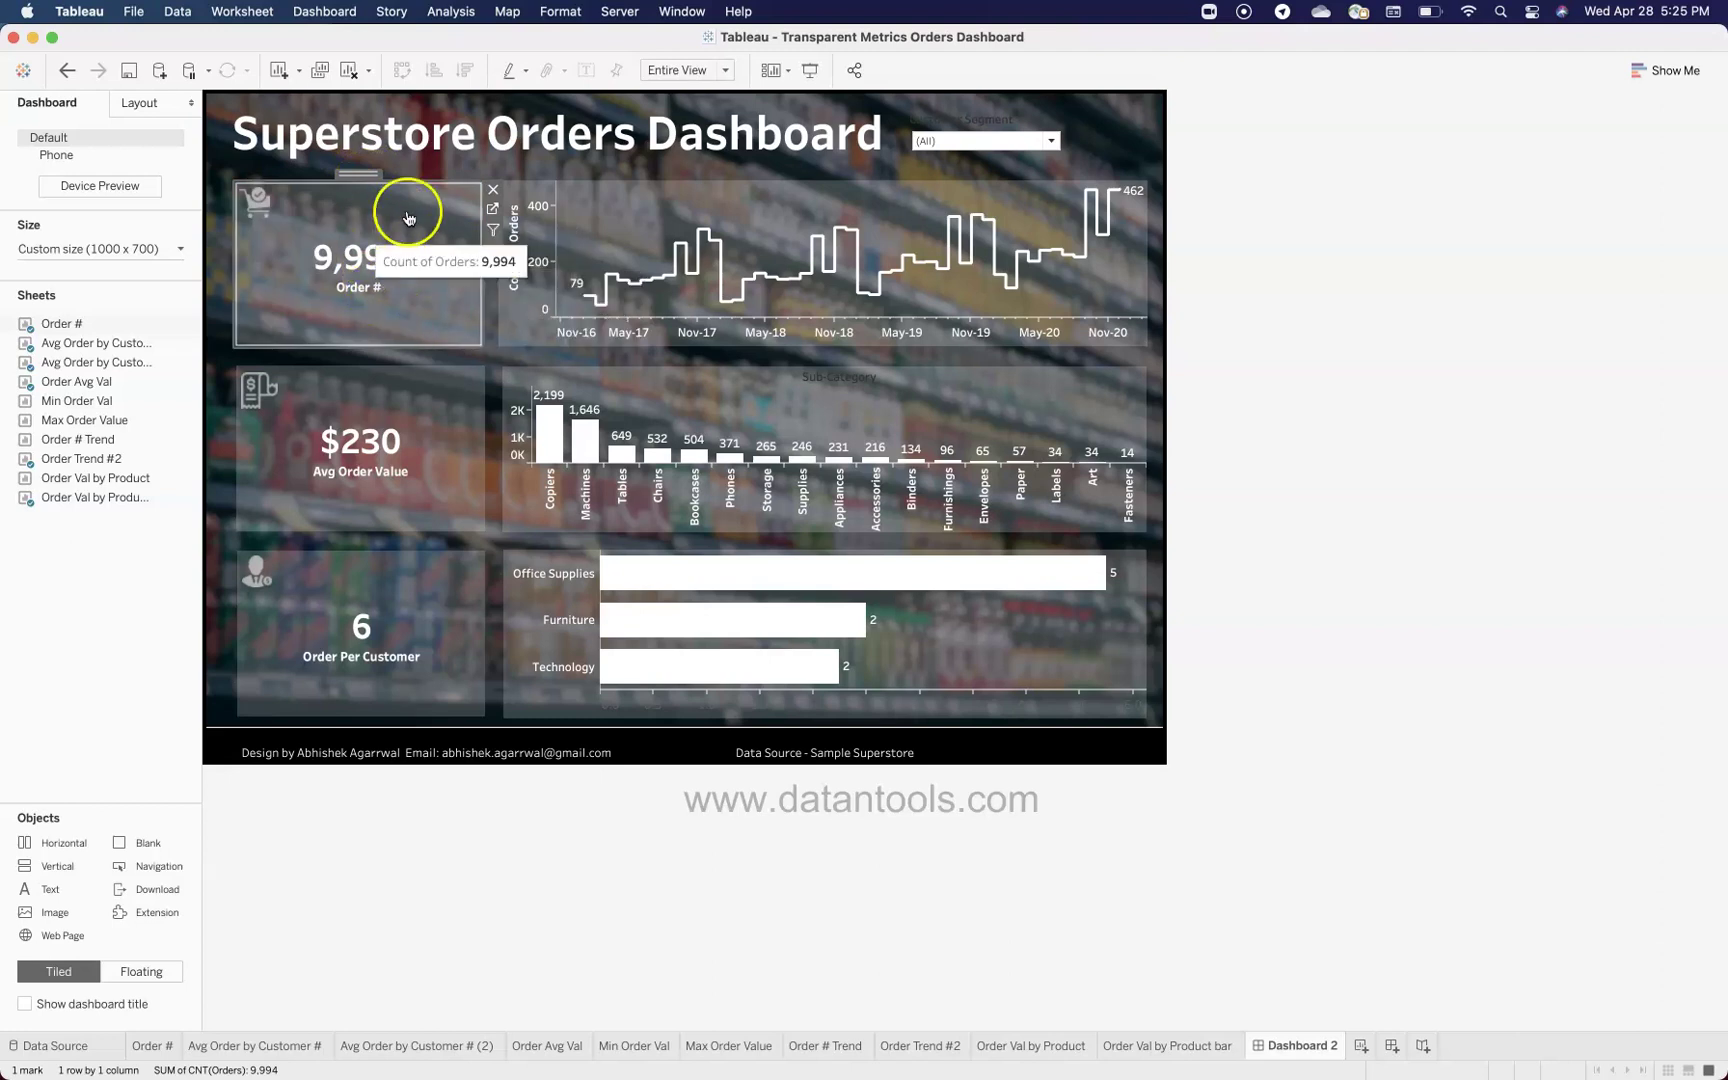
mouse_move(97, 331)
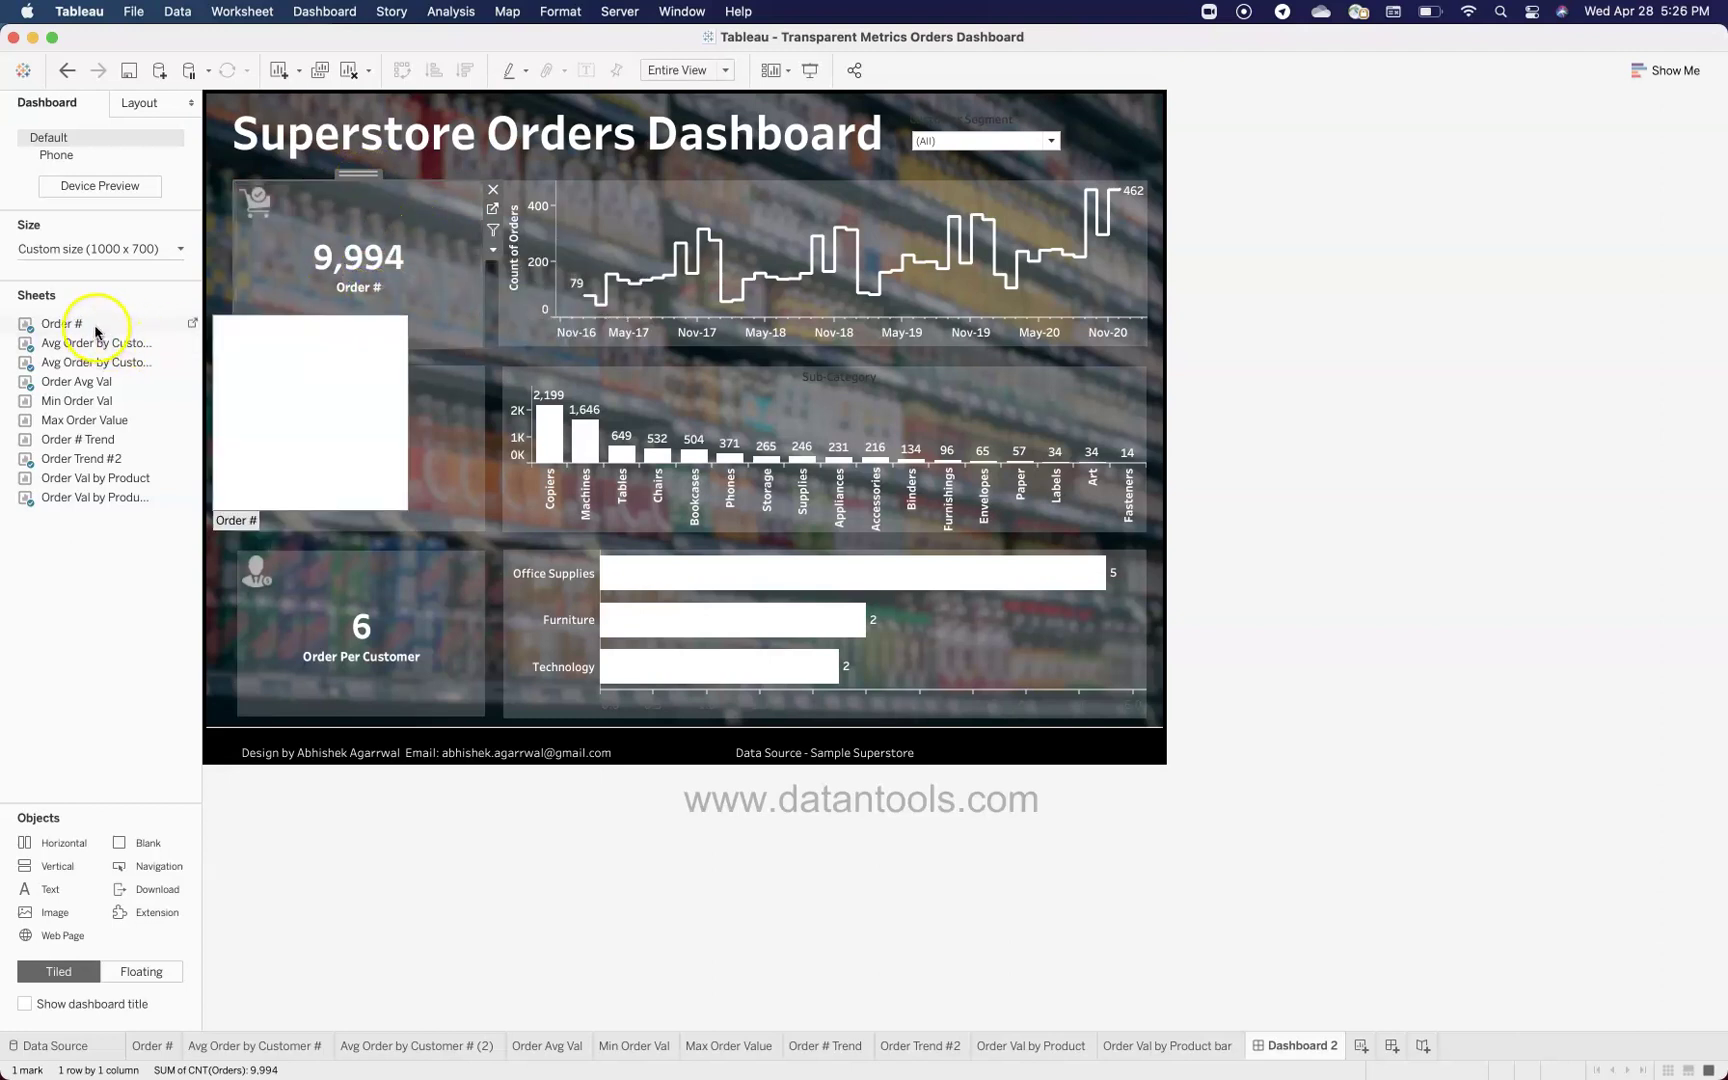
mouse_move(310, 255)
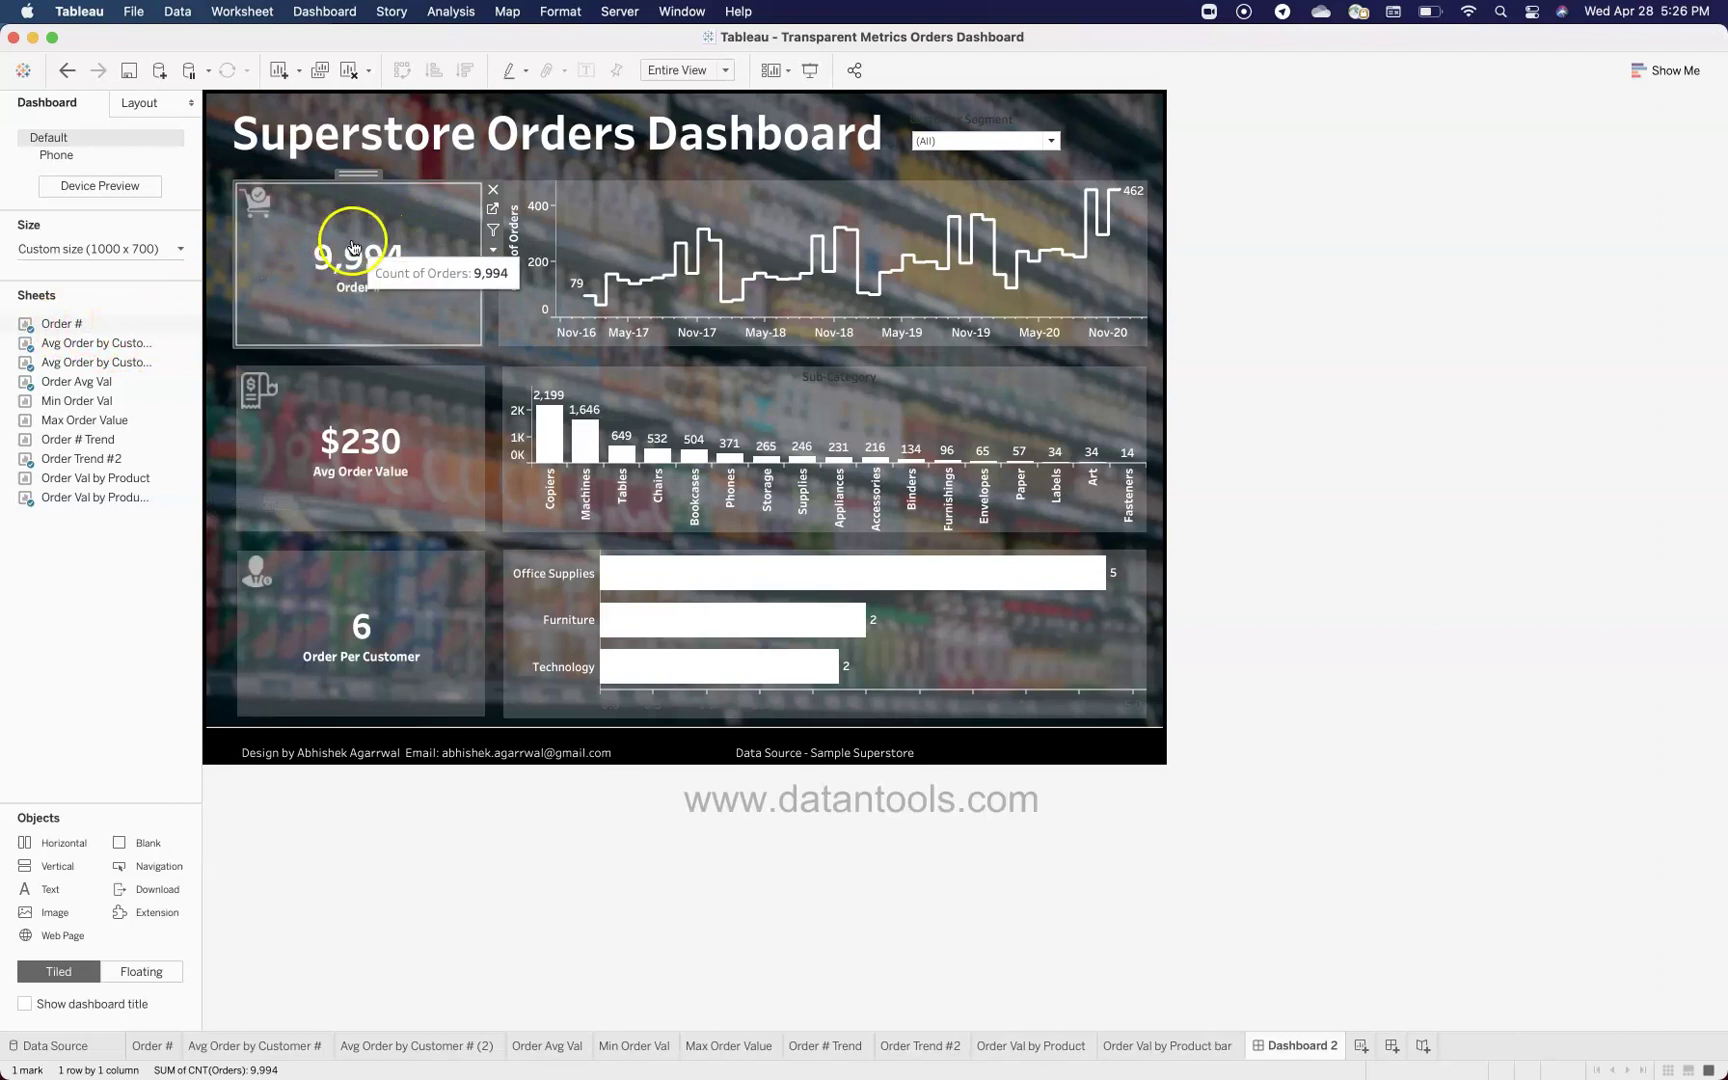
click(154, 108)
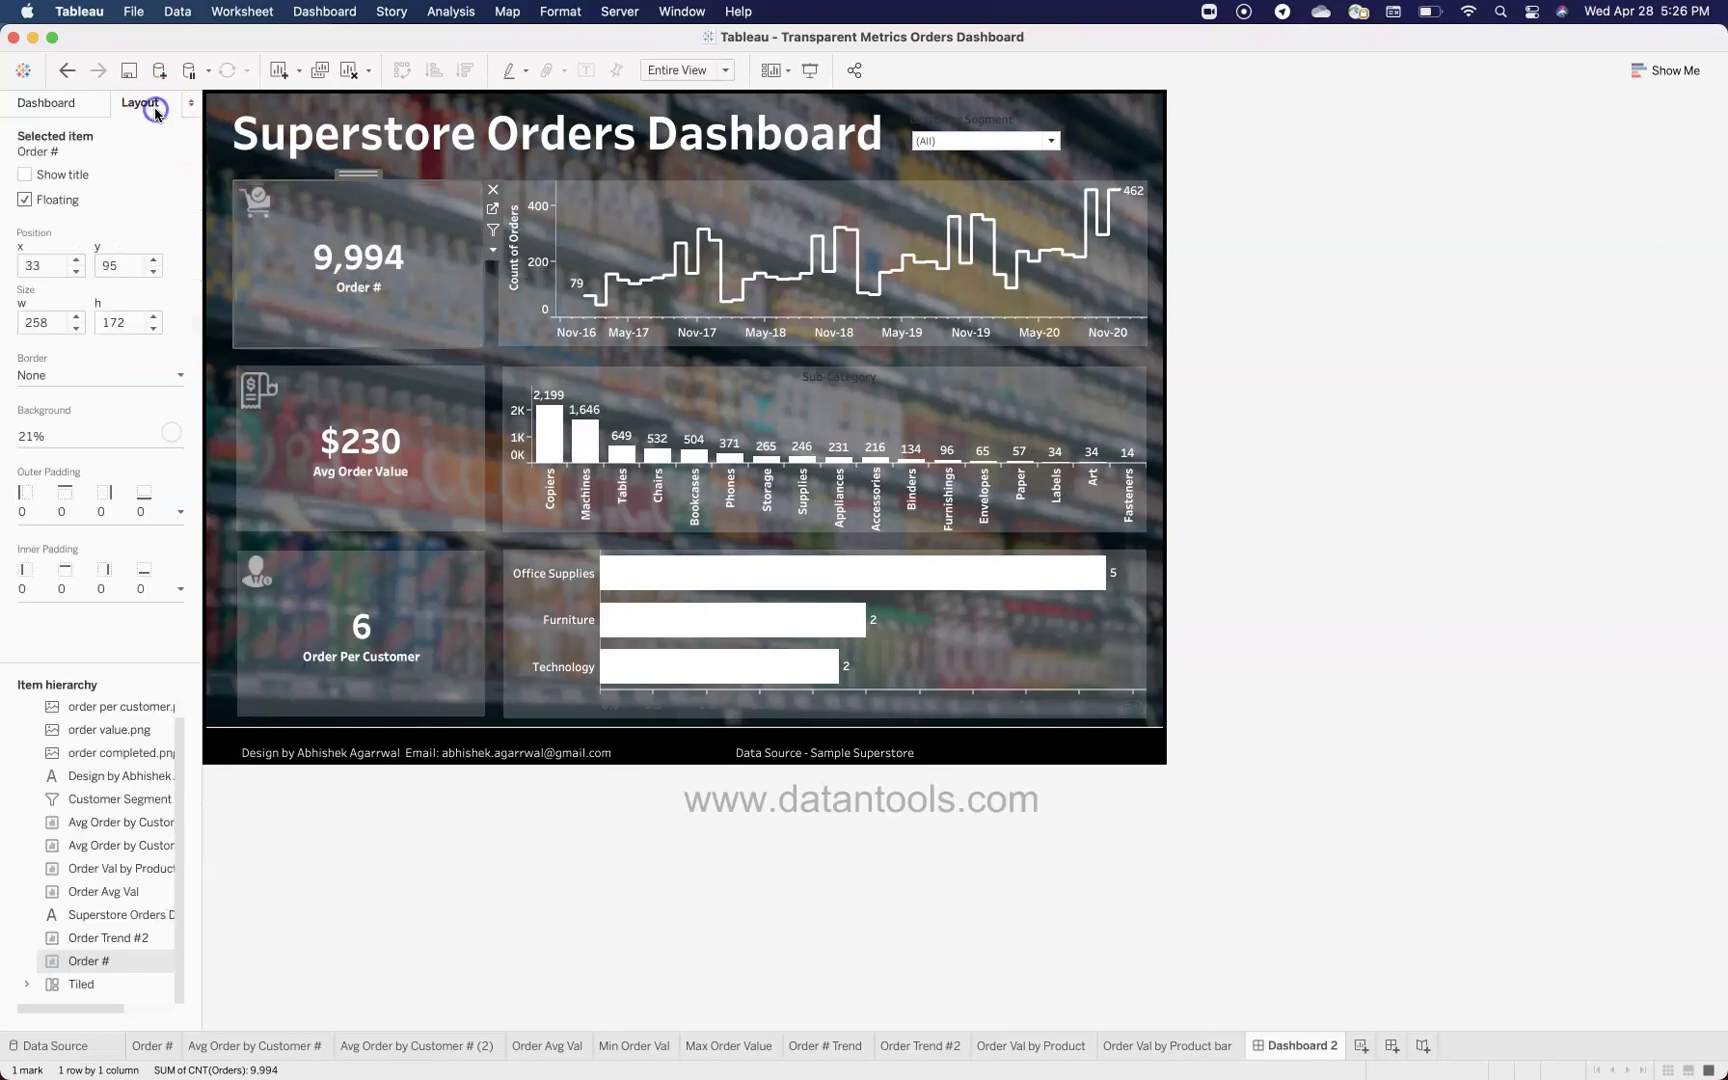
click(169, 432)
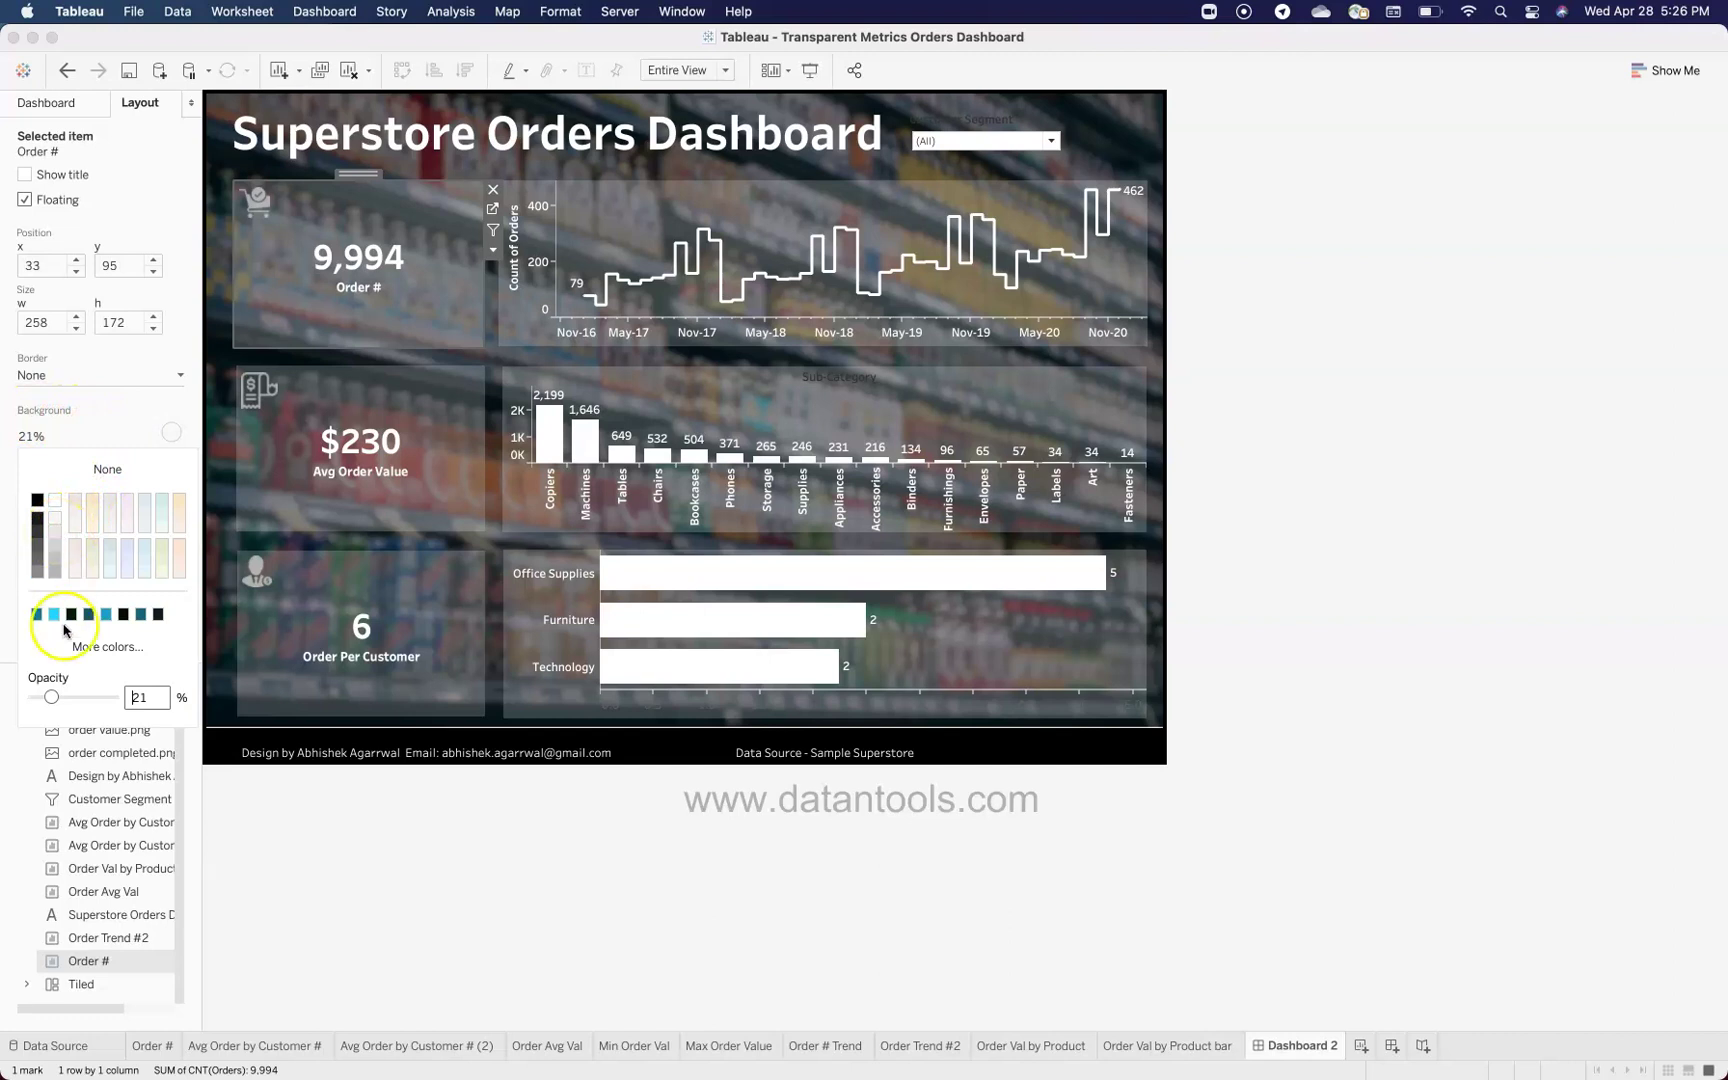
click(159, 692)
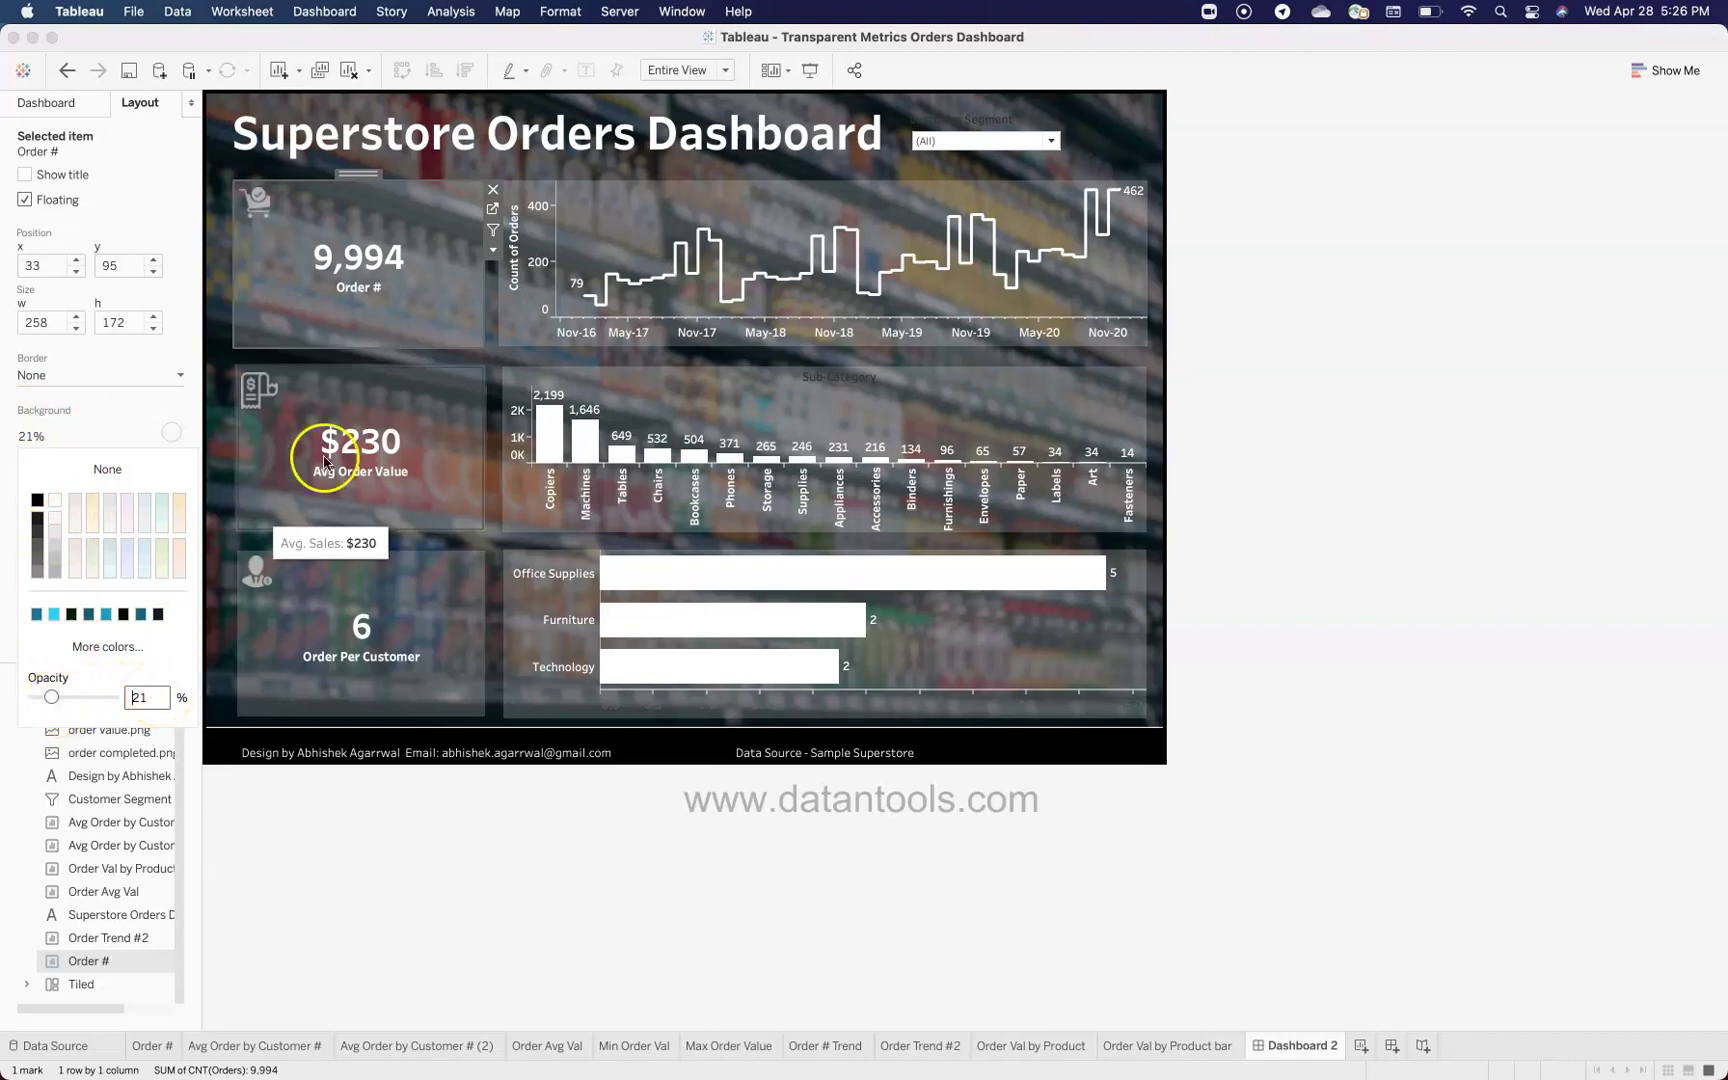
click(372, 176)
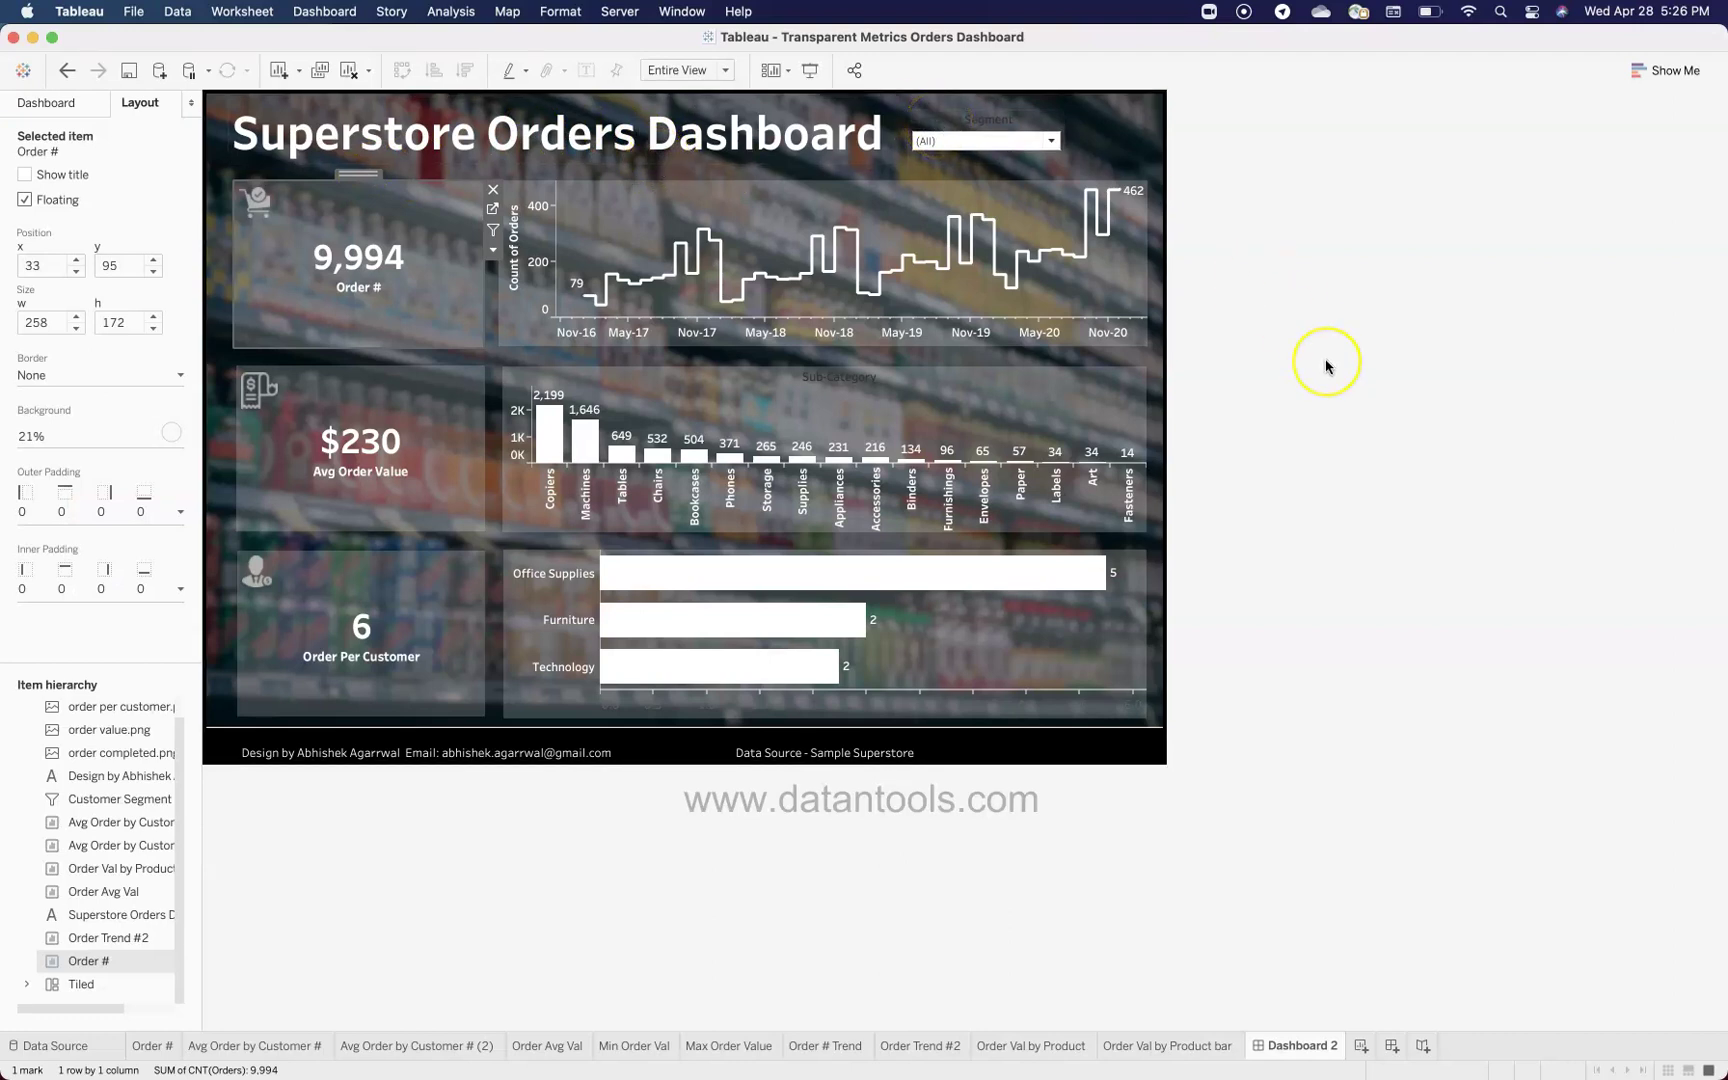
mouse_move(360, 320)
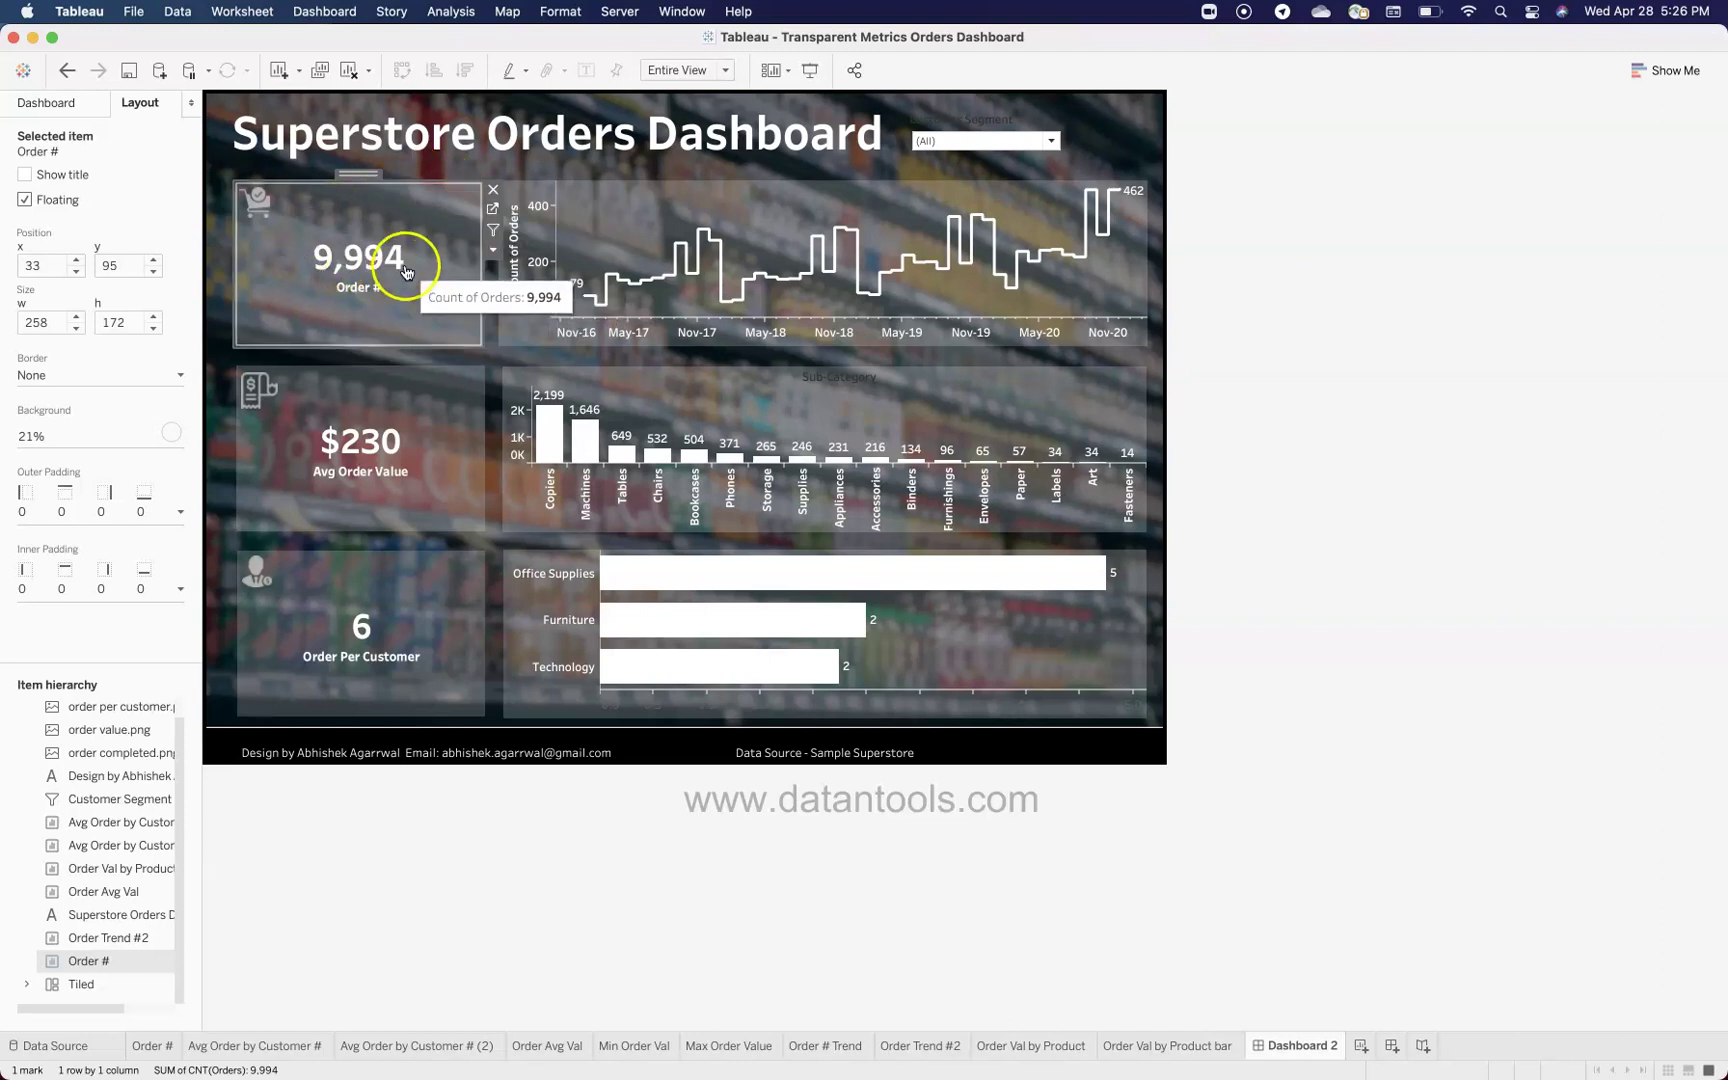
Step: Inspect the image file and fit options of the cart icon on the Order # card, and browse the available image files without replacing it
click(262, 215)
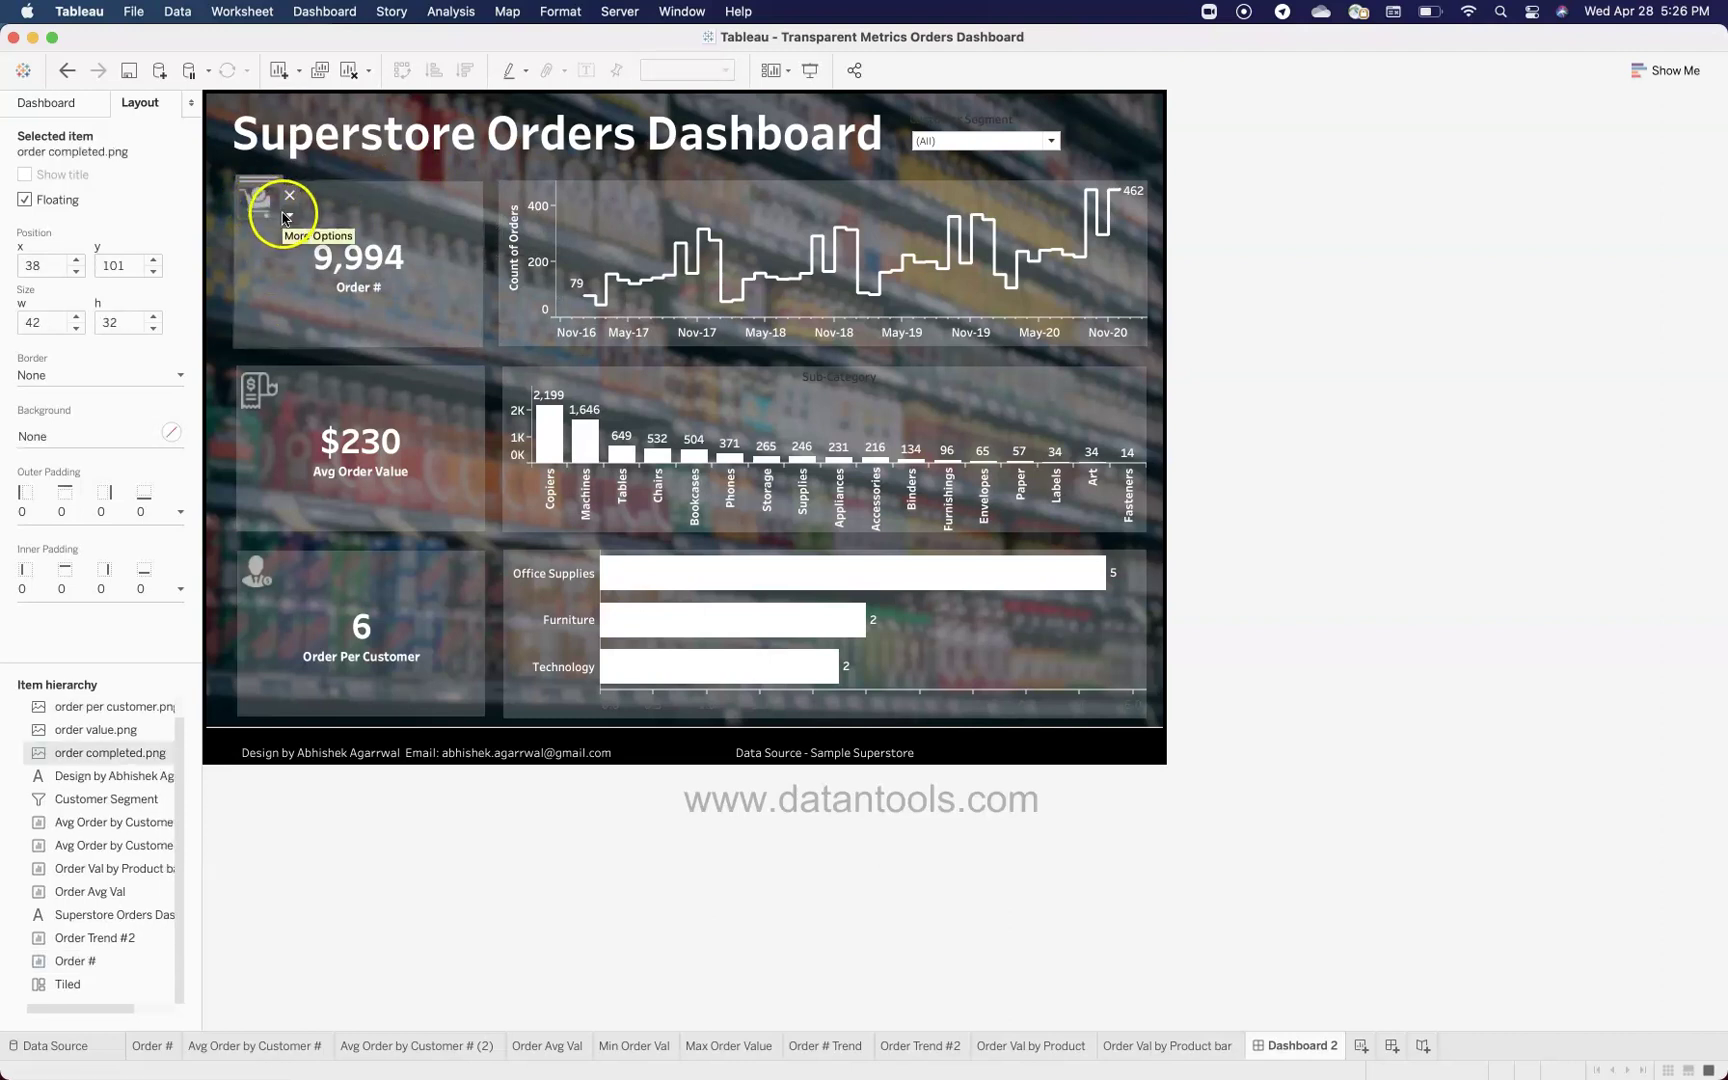
click(289, 215)
click(322, 240)
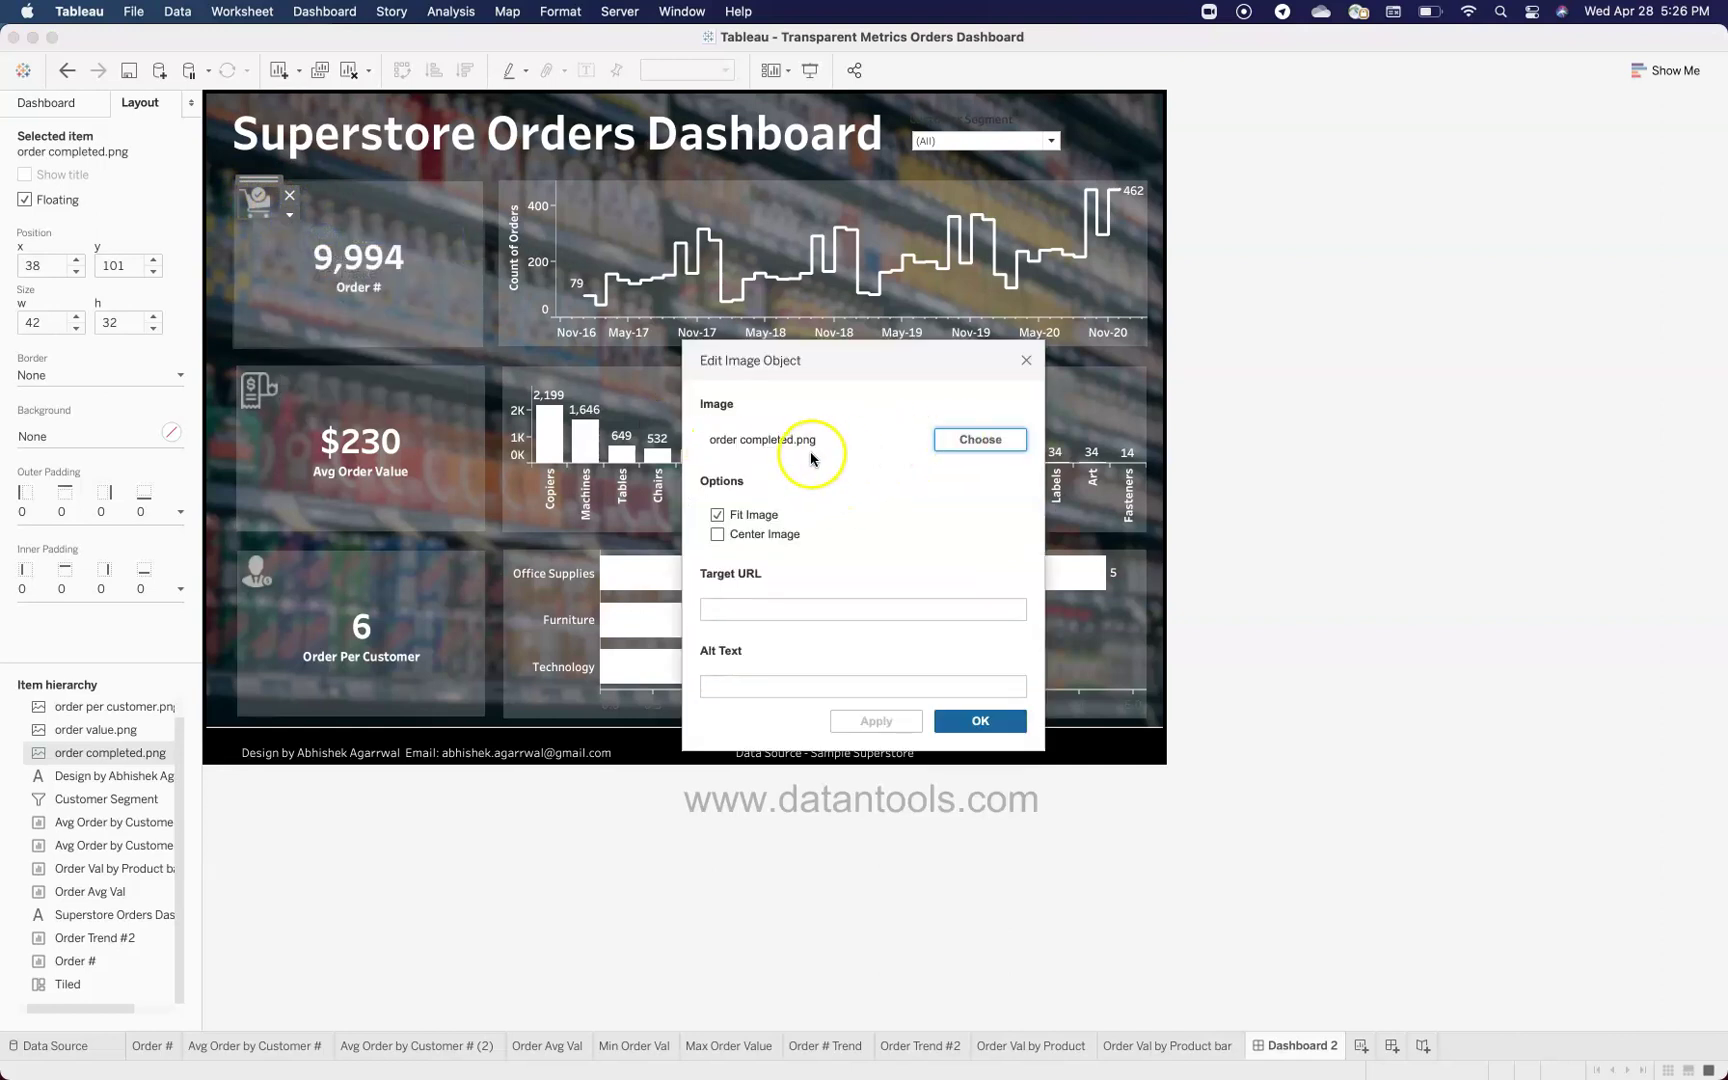
click(992, 443)
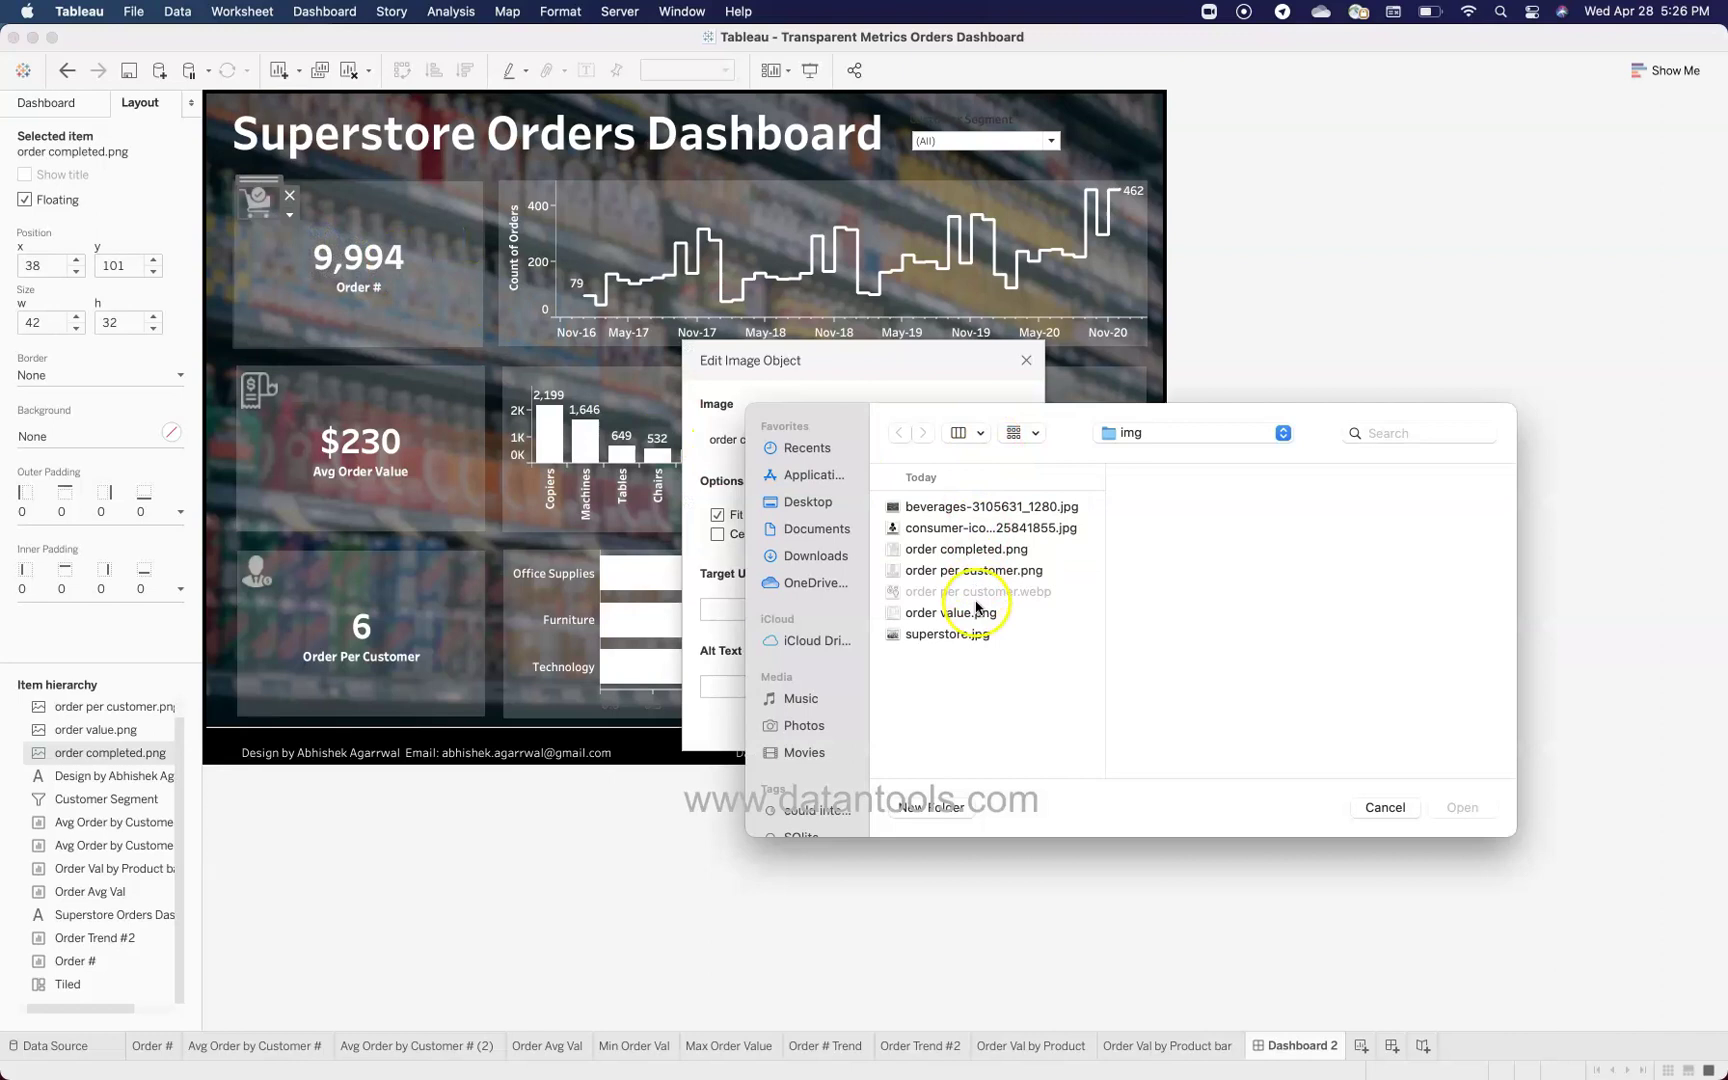
click(1380, 806)
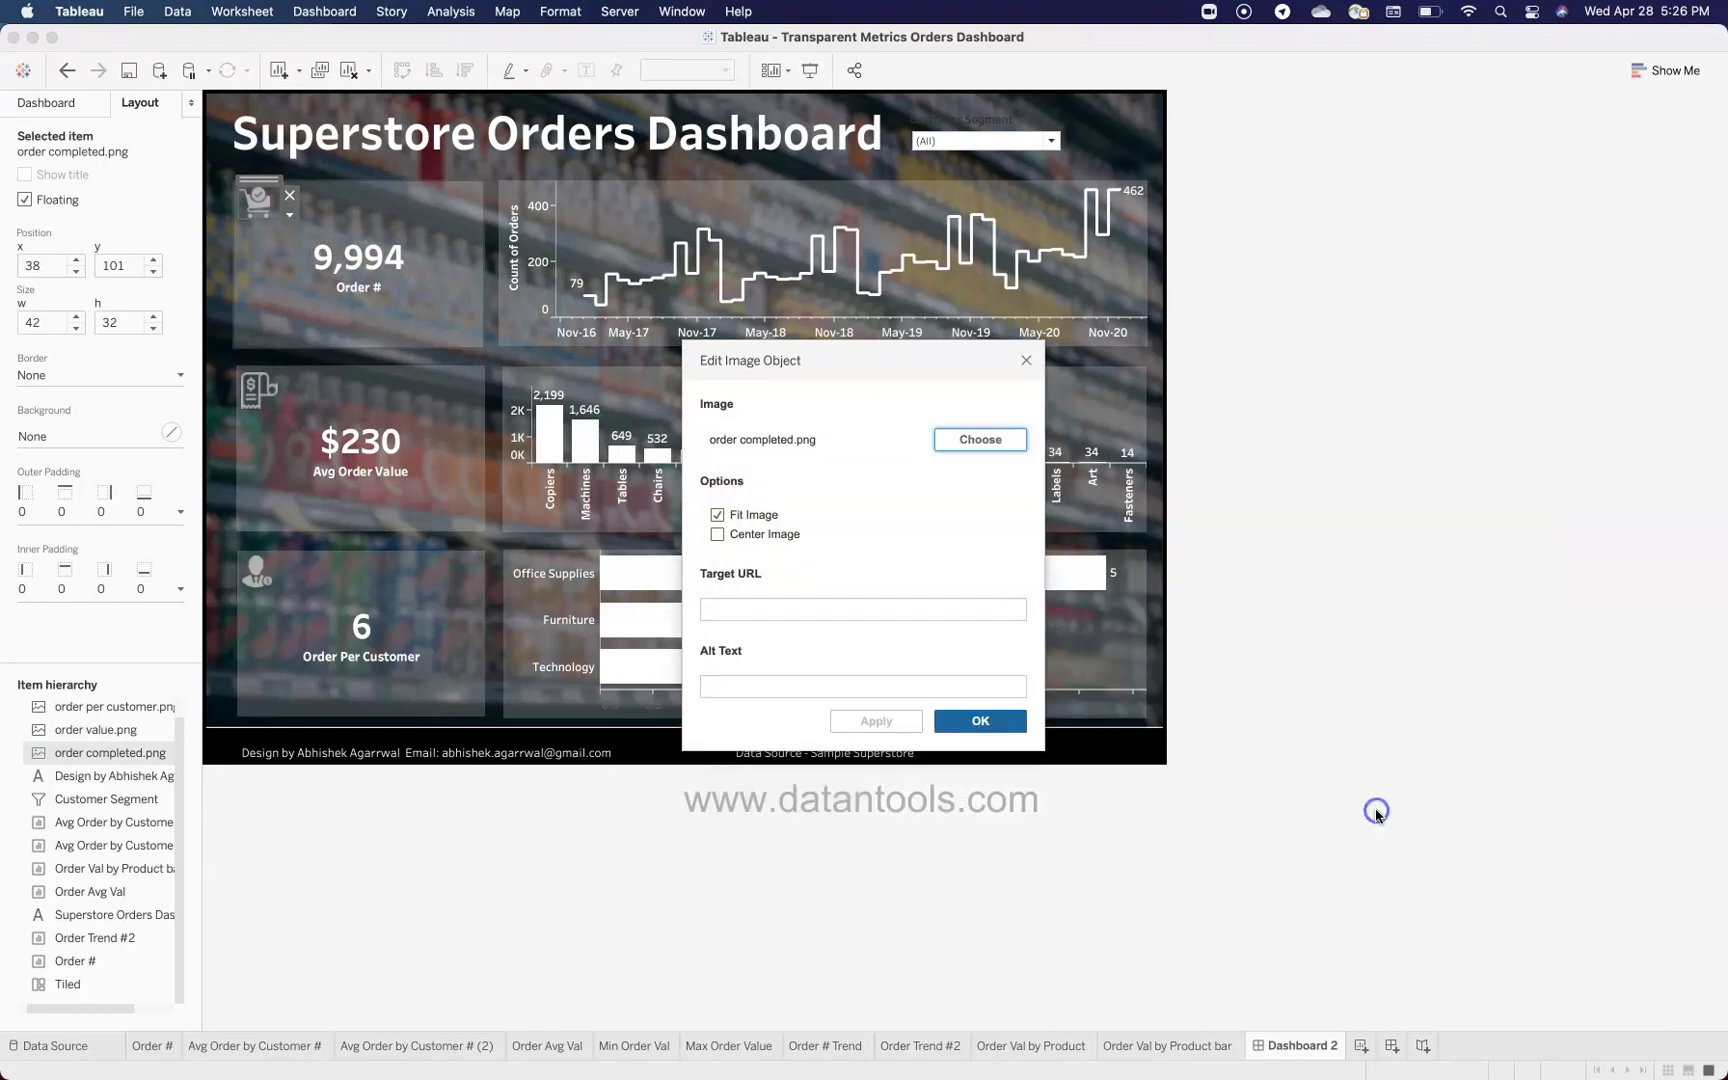
click(1025, 362)
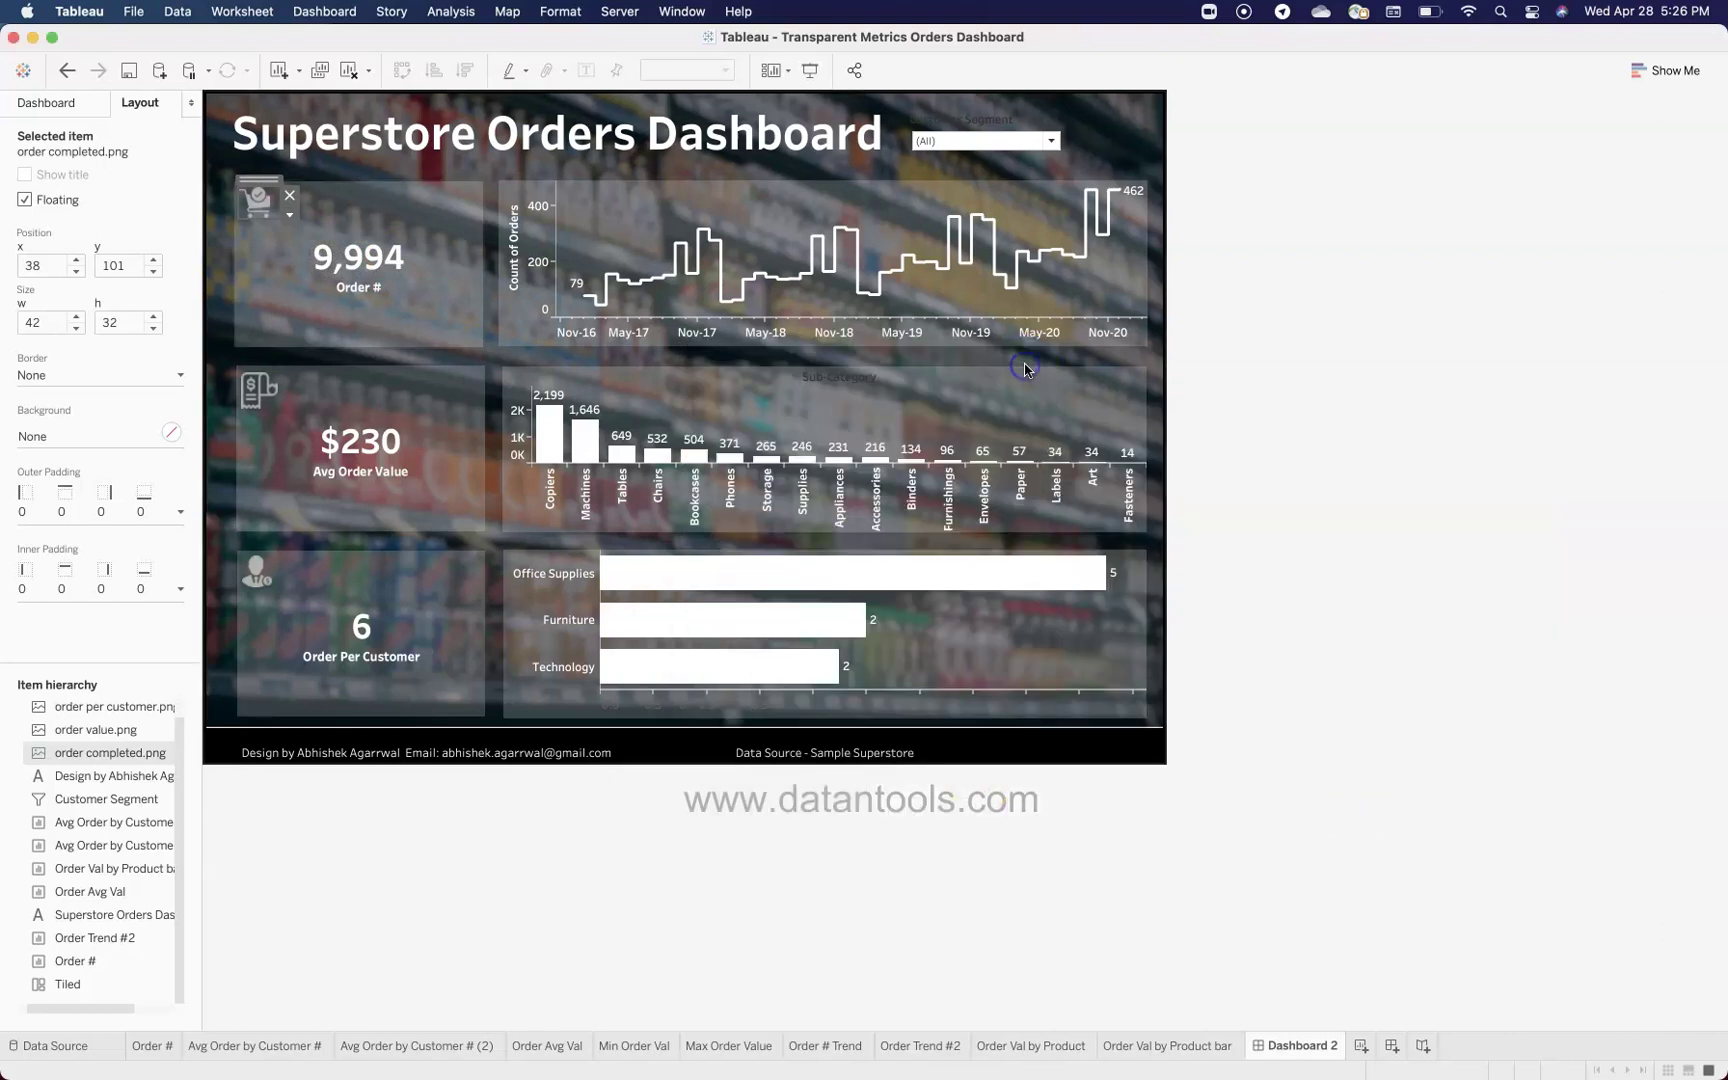
click(1262, 450)
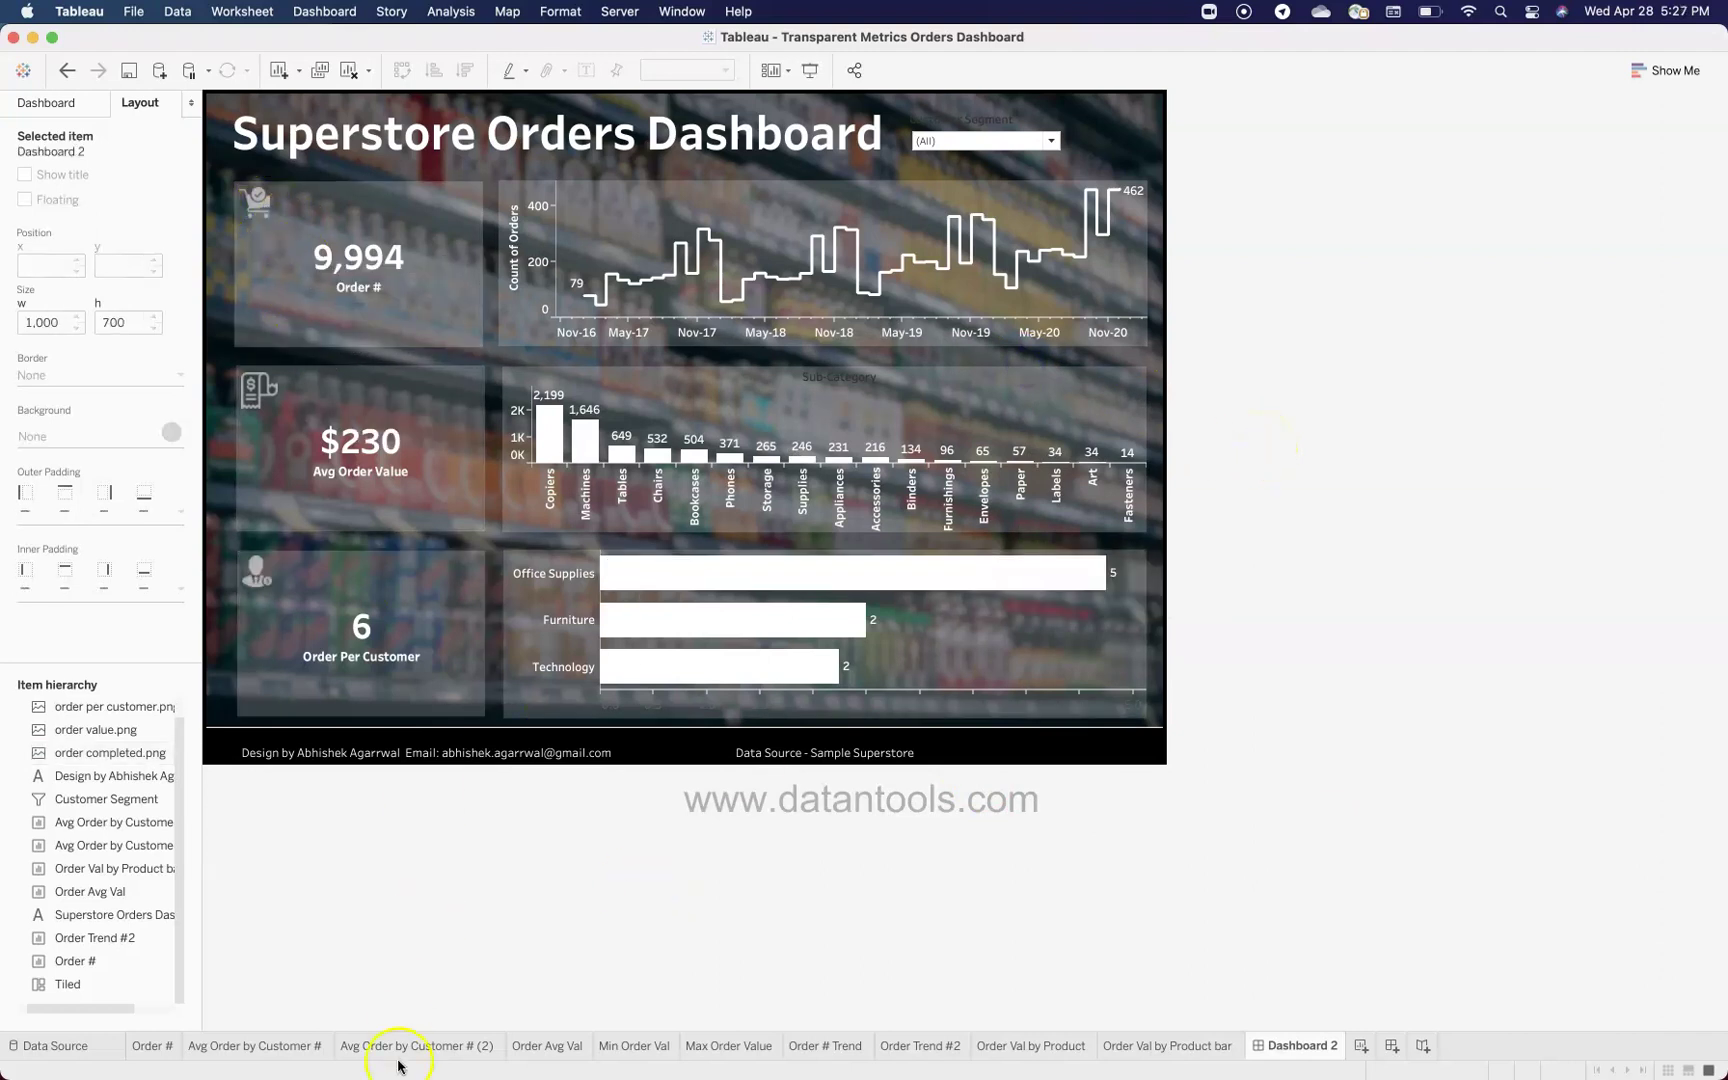
Step: Switch to Excel to view the customer icon picture, and return to Tableau to review the cart icon and metric cards
click(336, 1043)
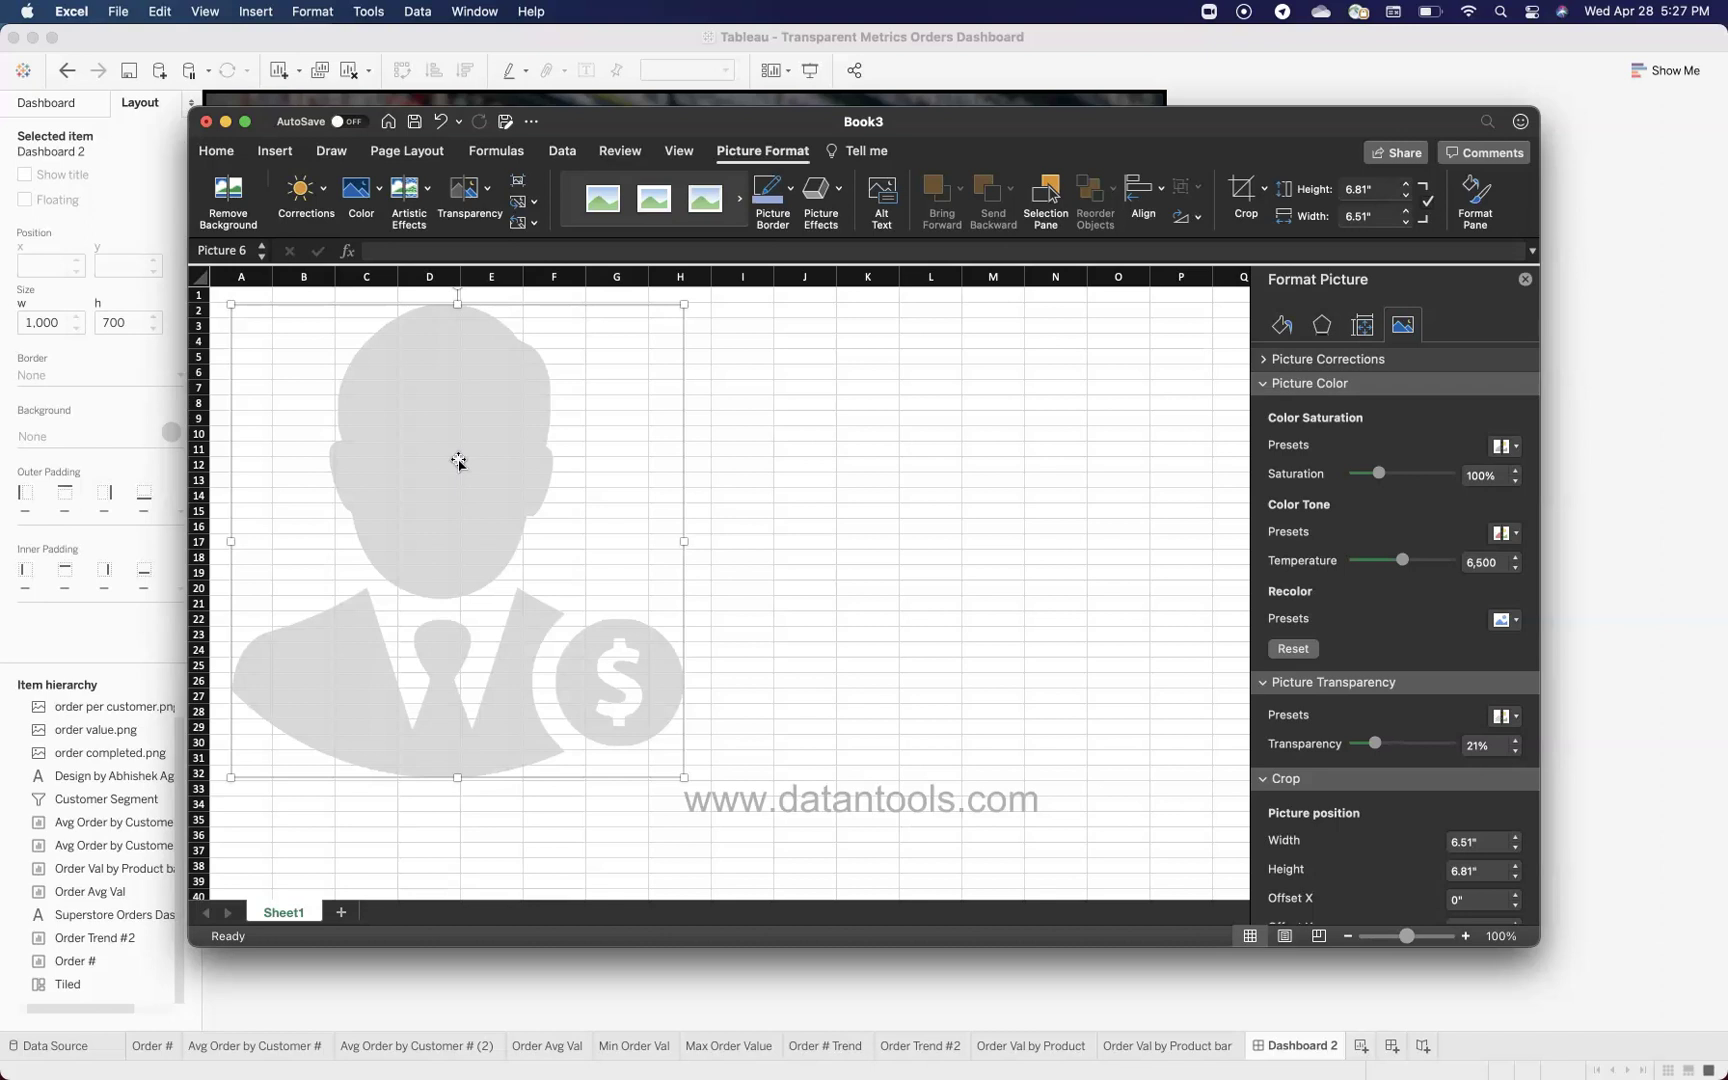
key(super+Tab)
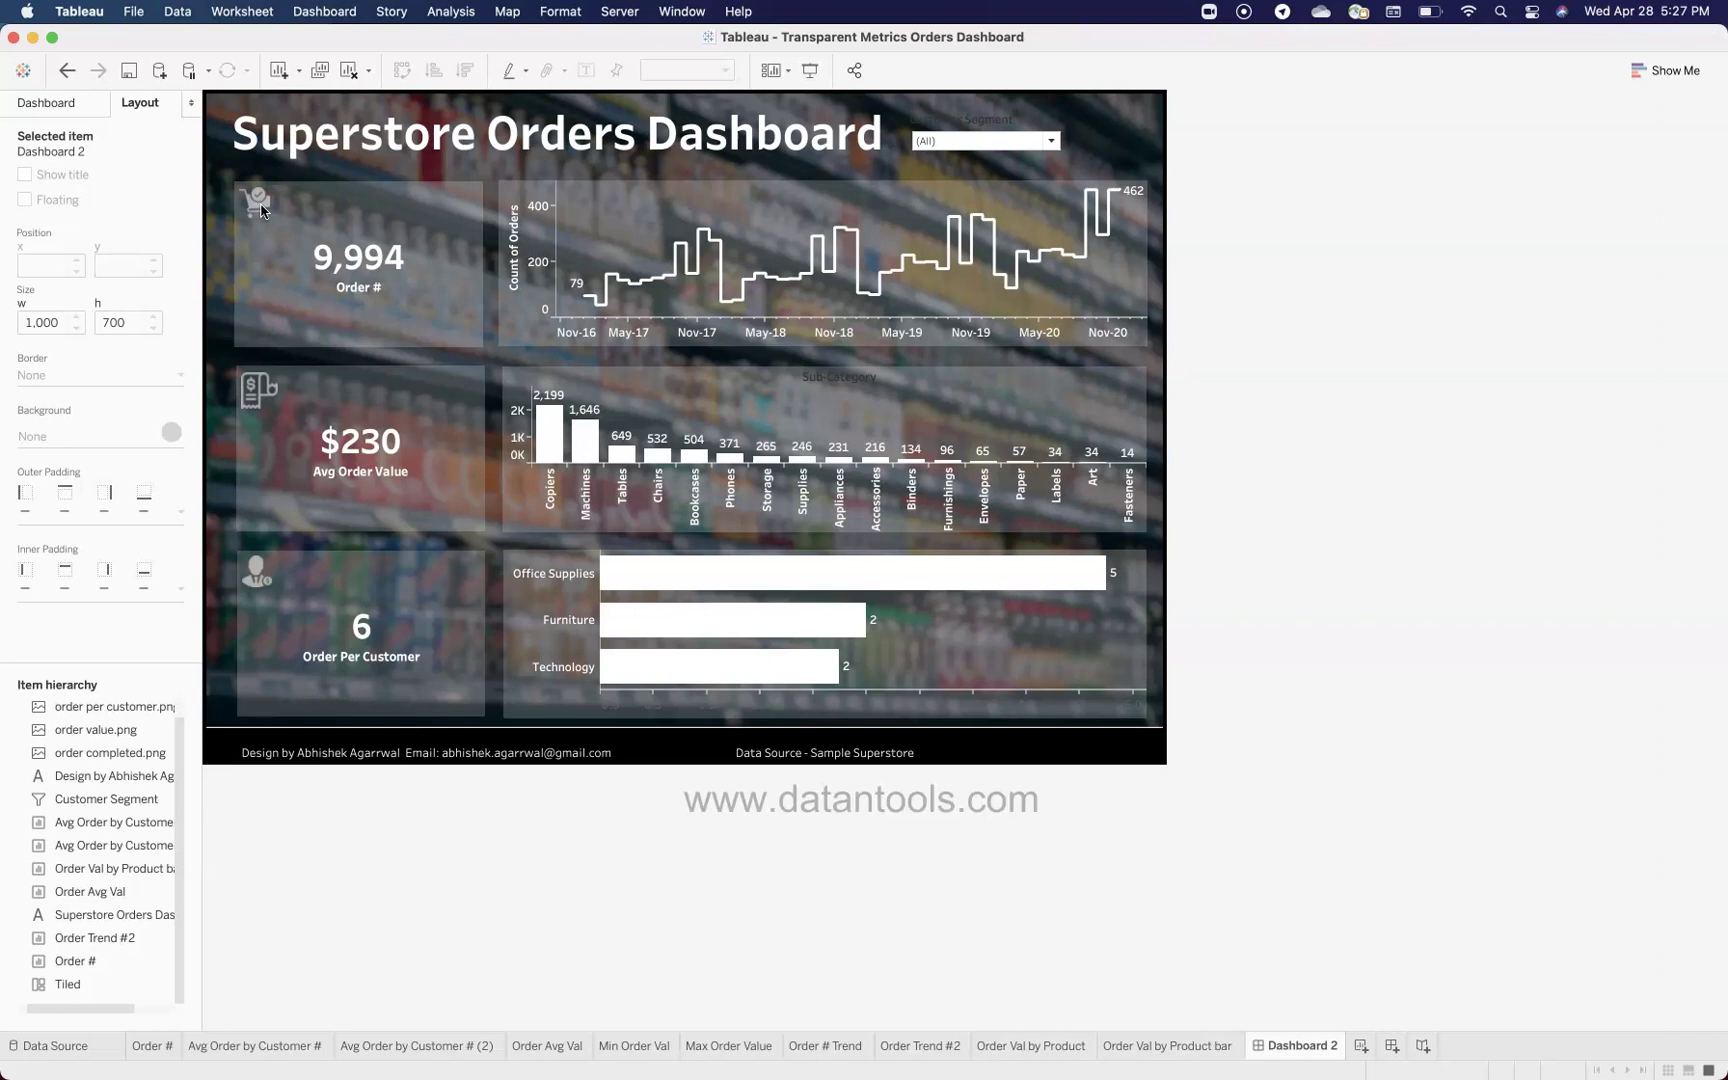
mouse_move(282, 309)
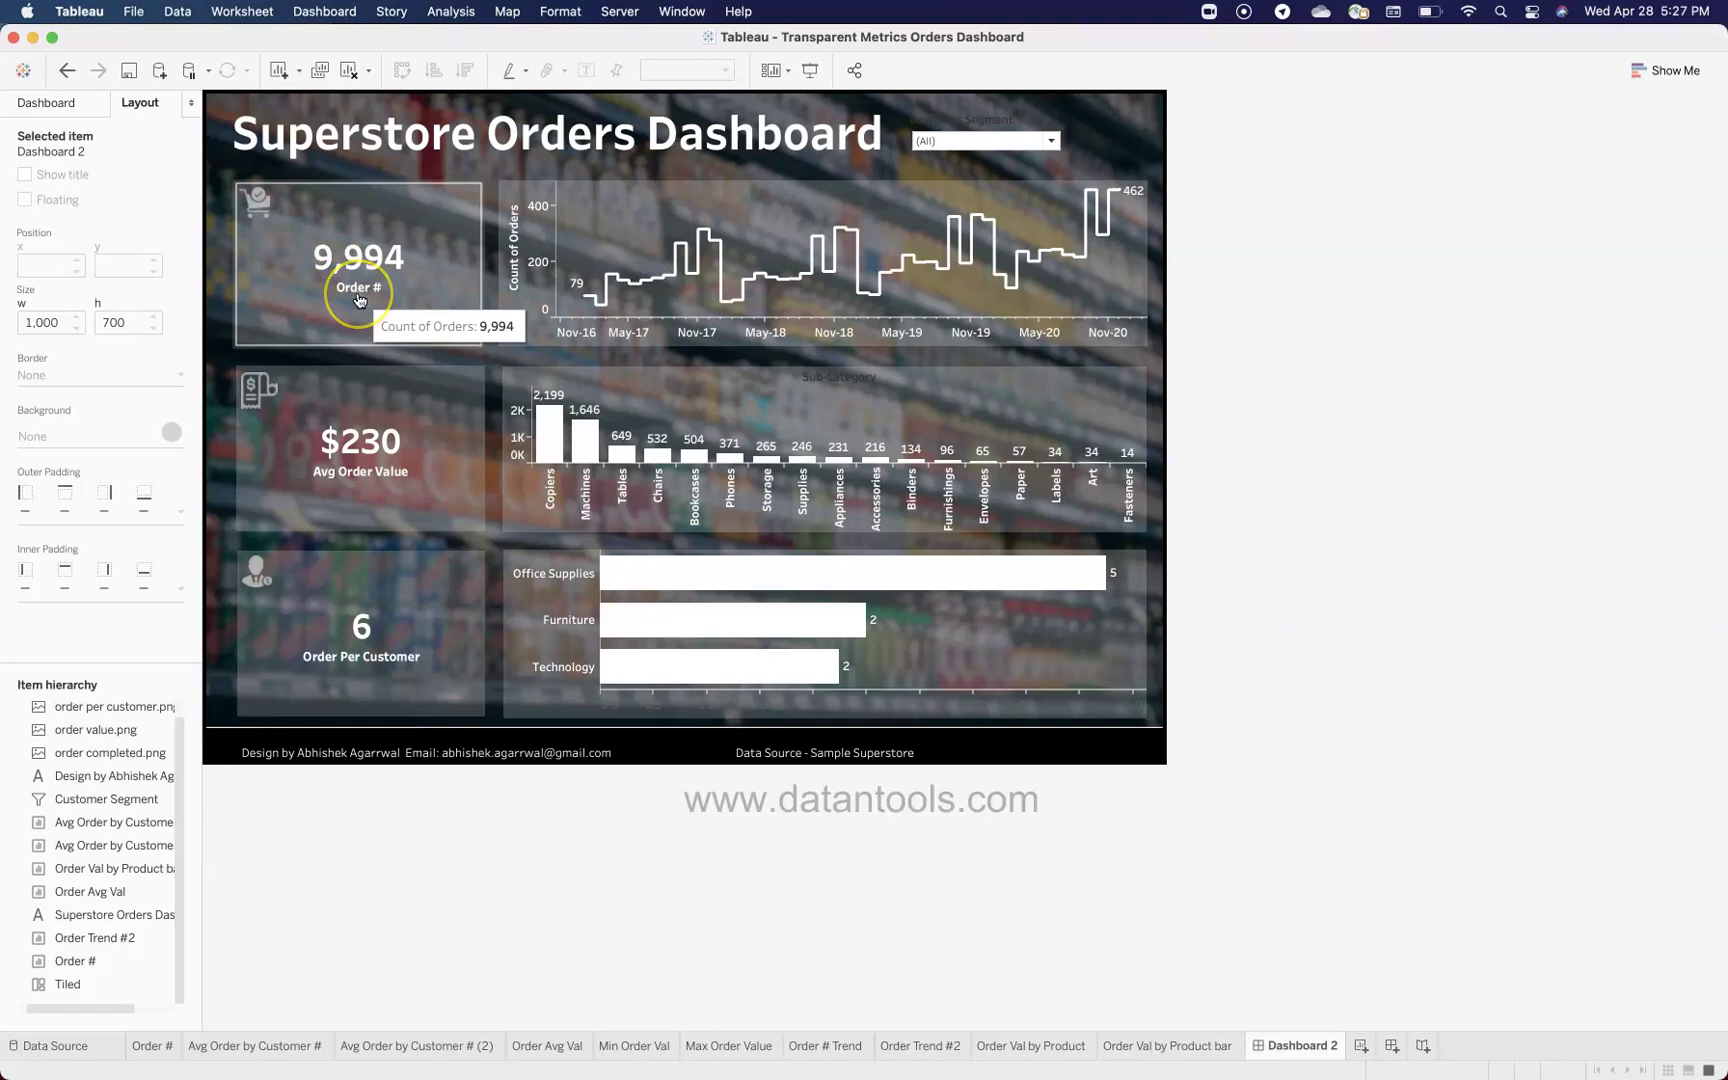
click(265, 207)
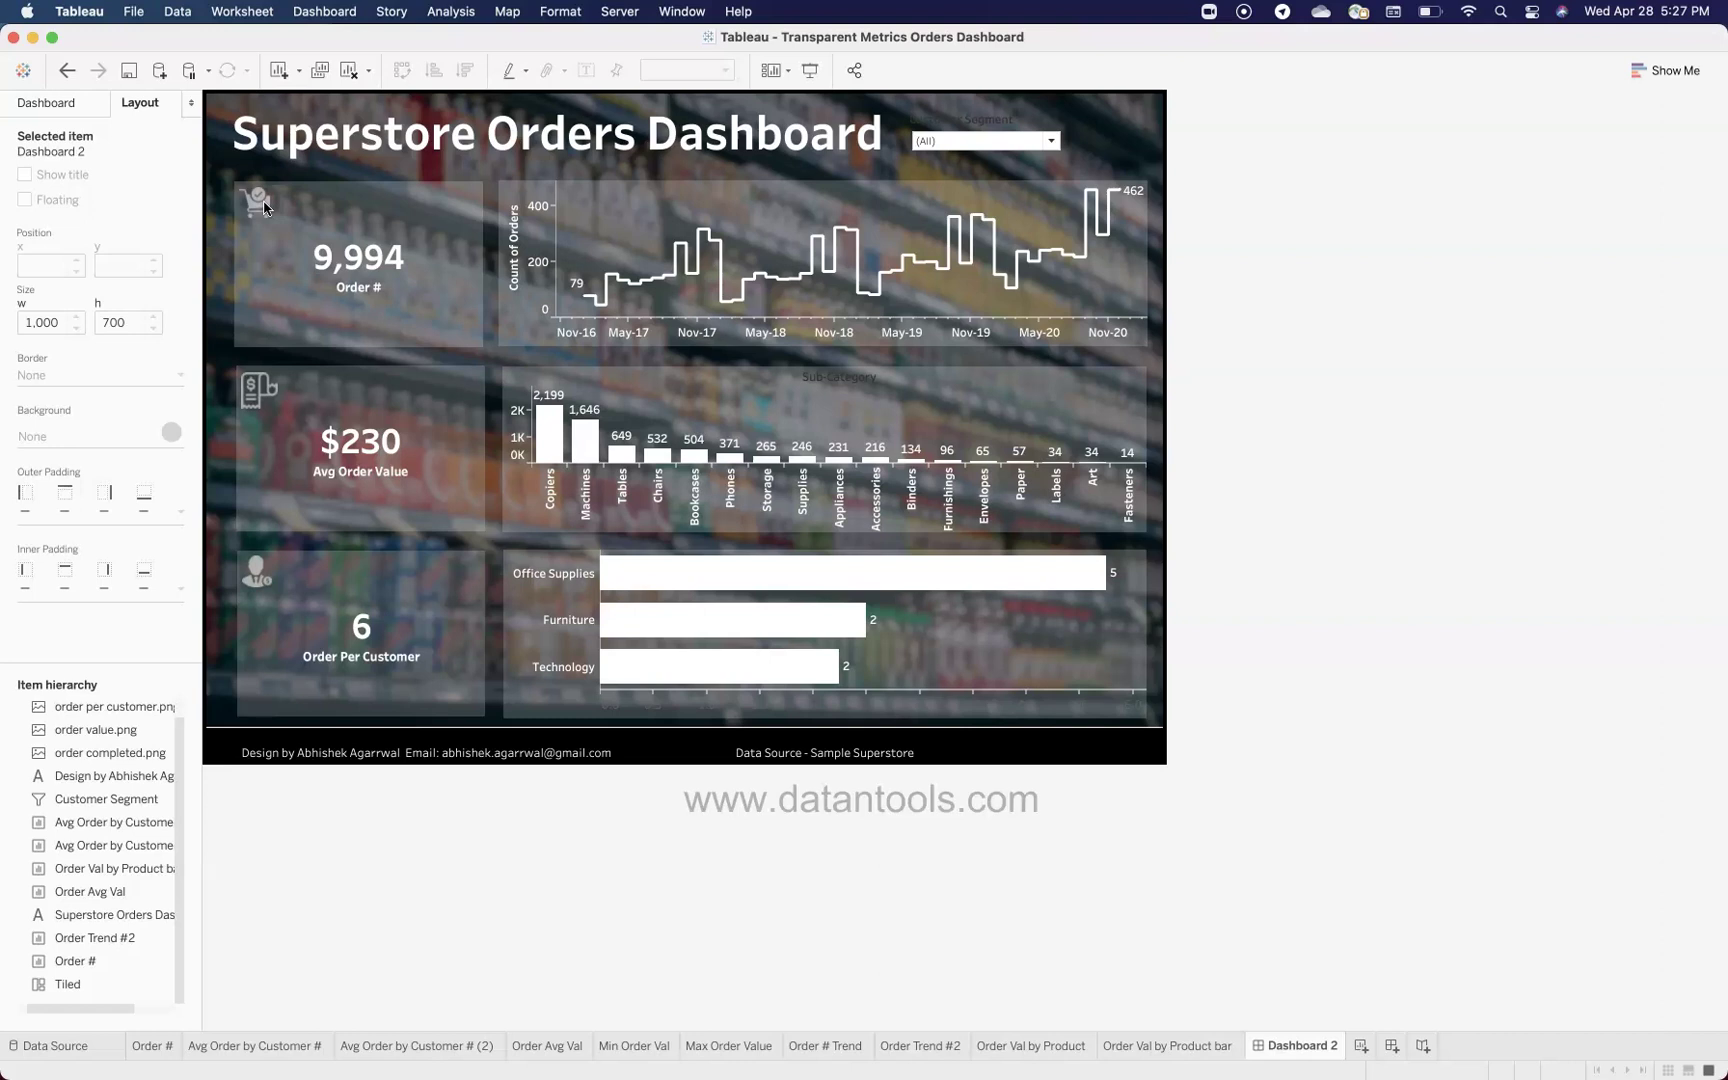
click(364, 288)
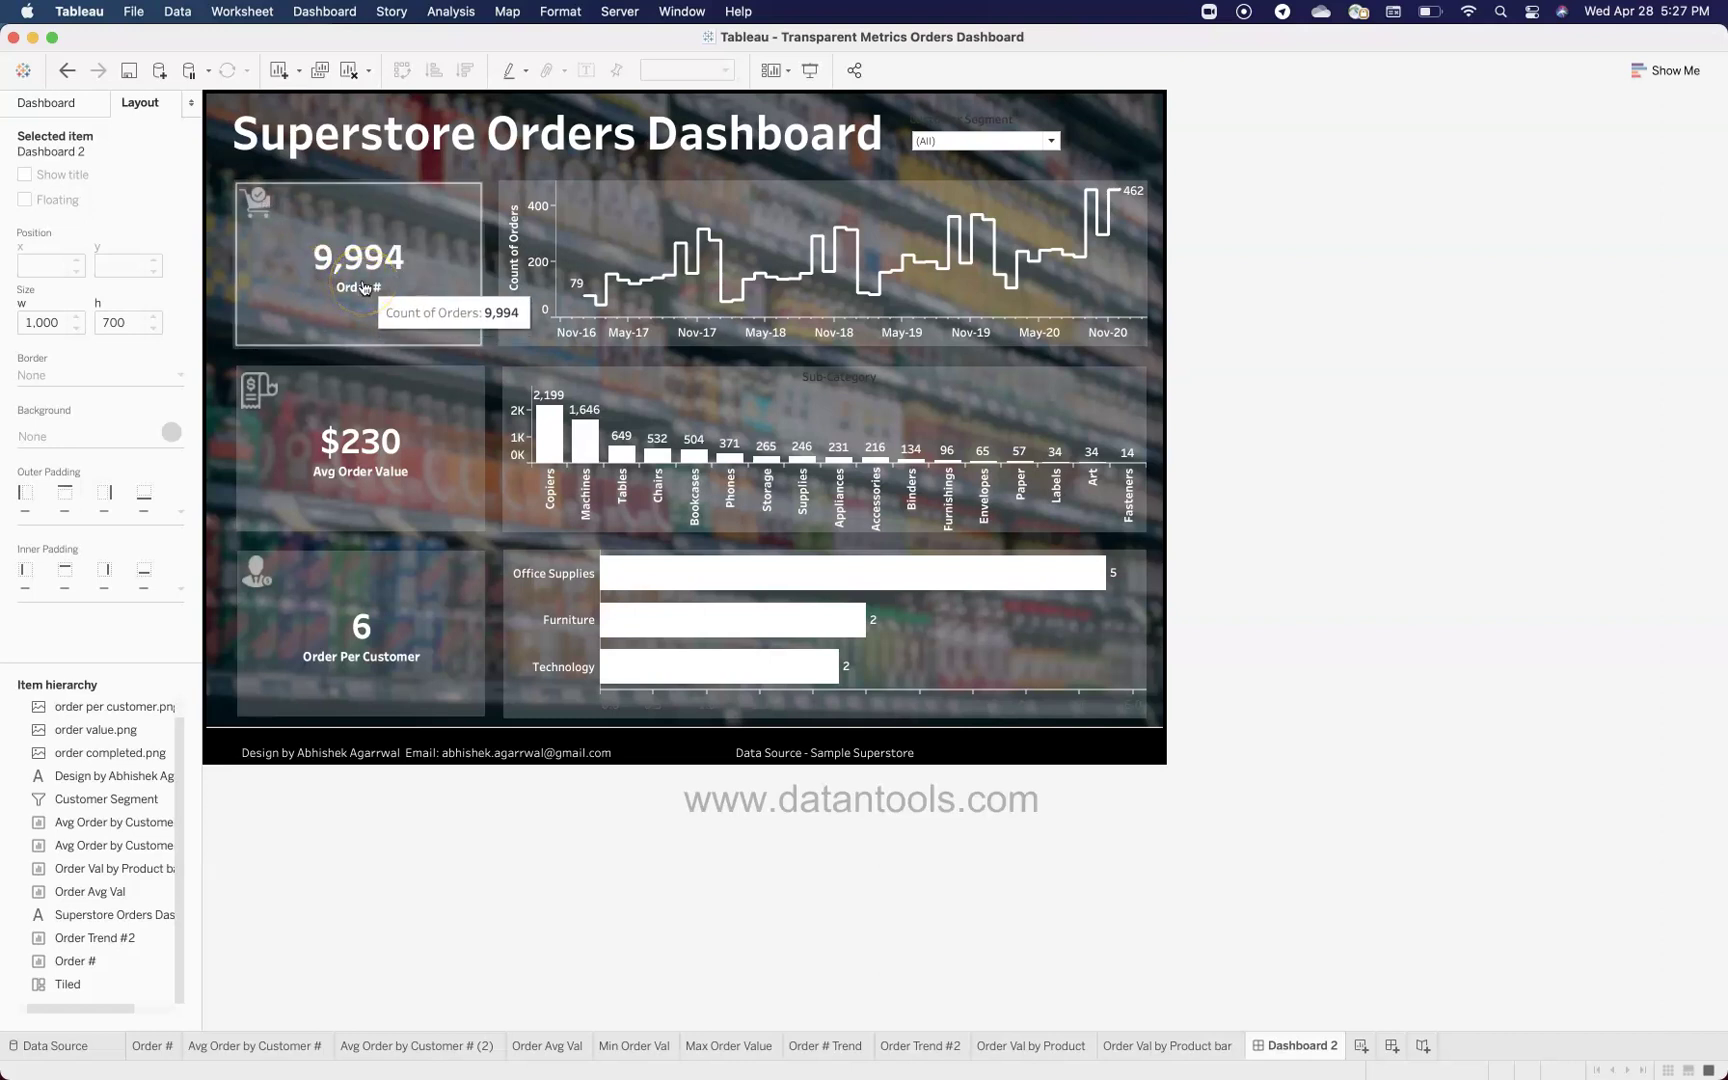
click(330, 248)
click(359, 271)
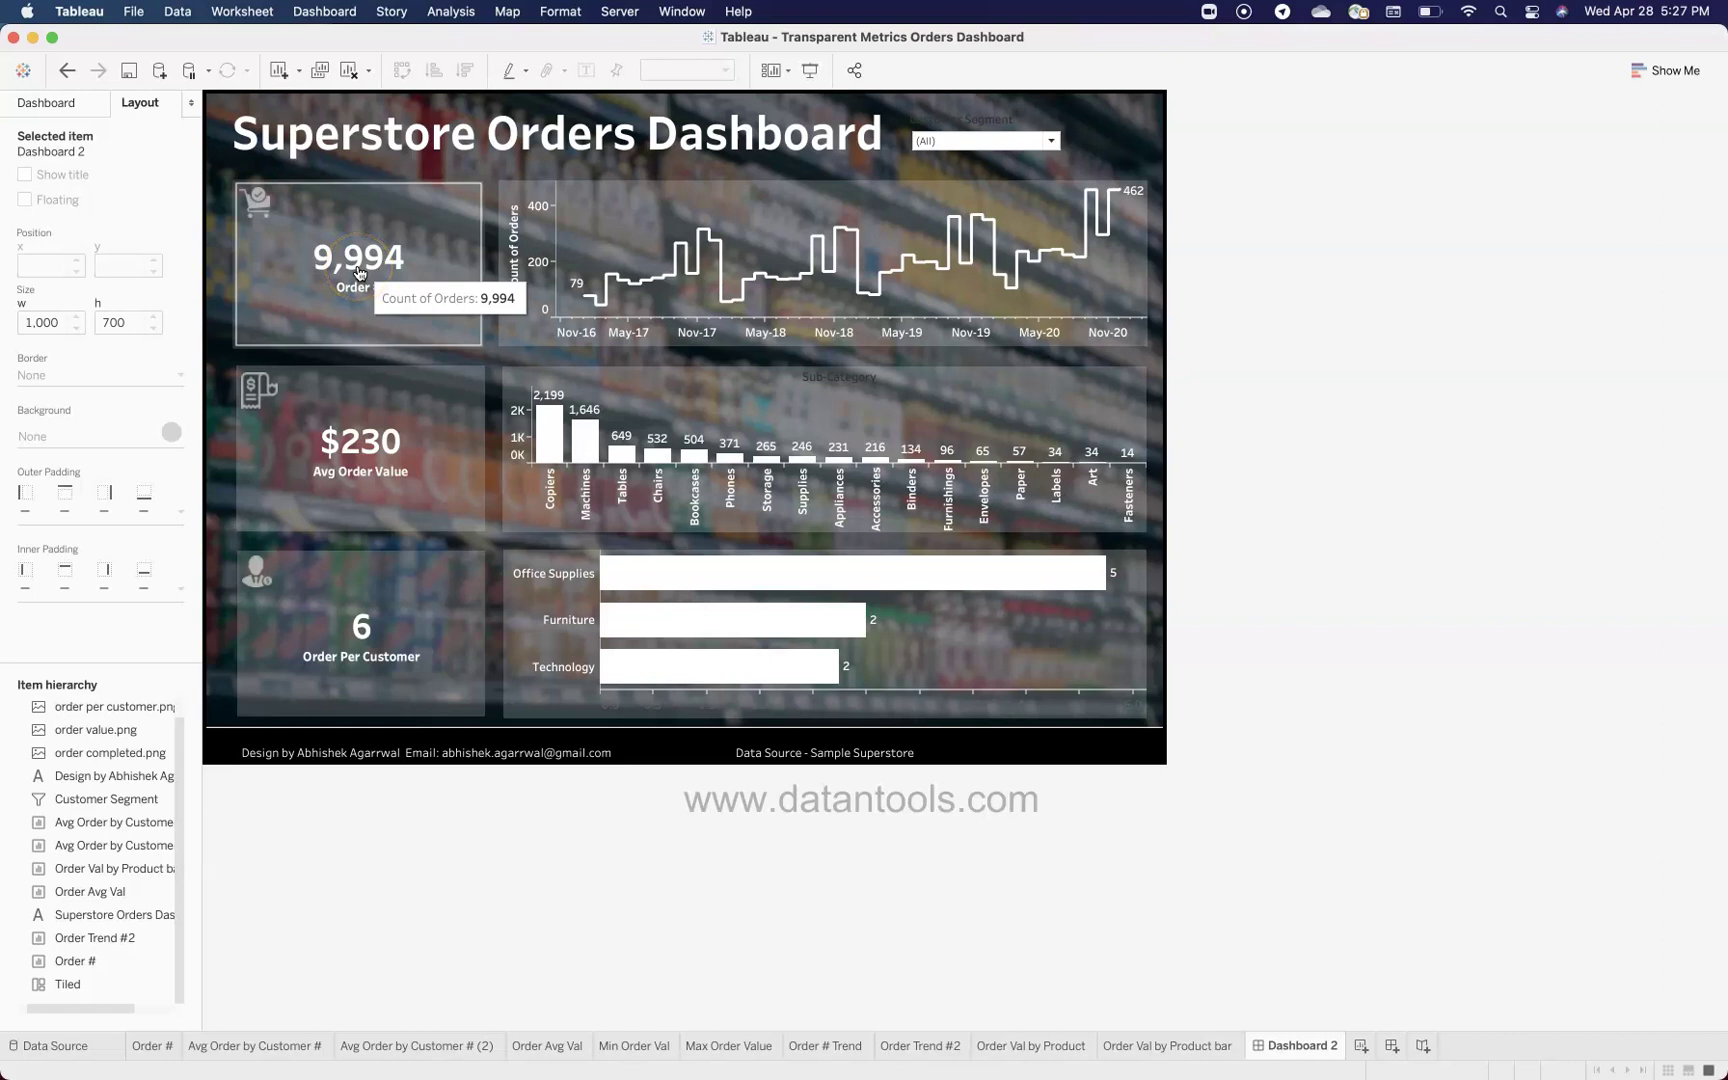
click(258, 203)
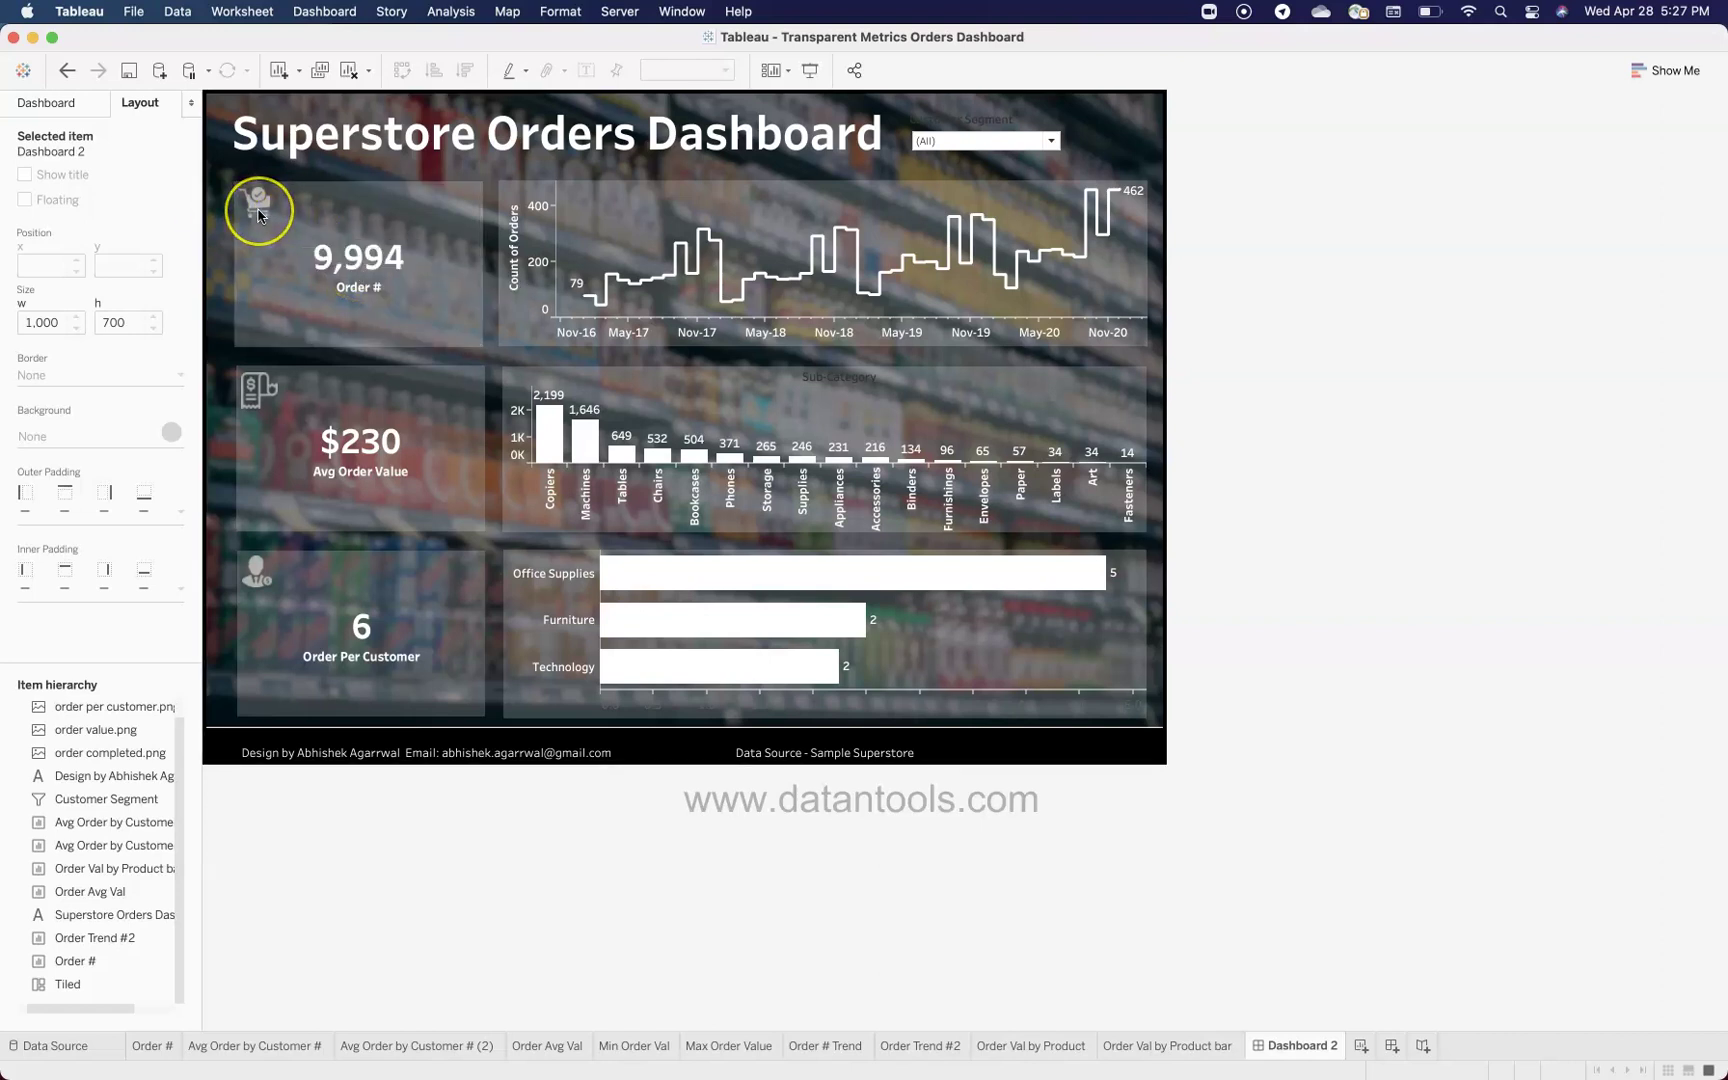
click(347, 279)
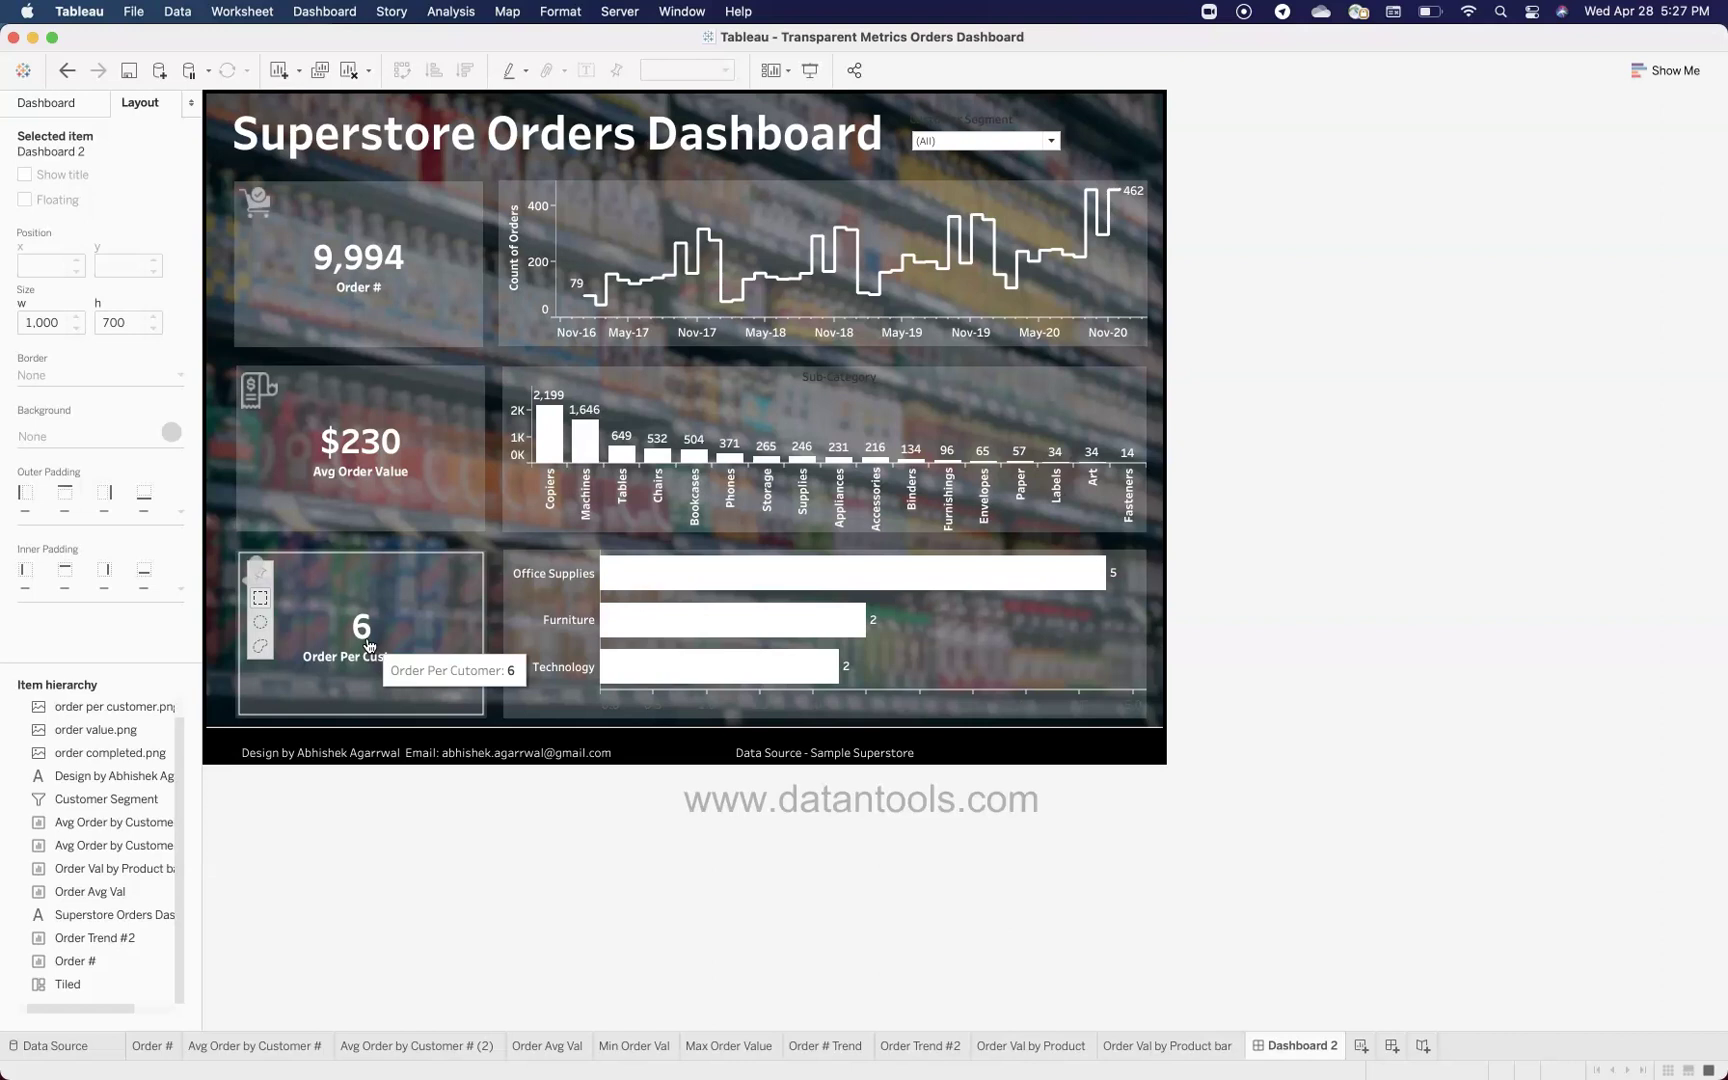
Step: Check the background color and opacity settings of the order trend chart on the dashboard
click(644, 229)
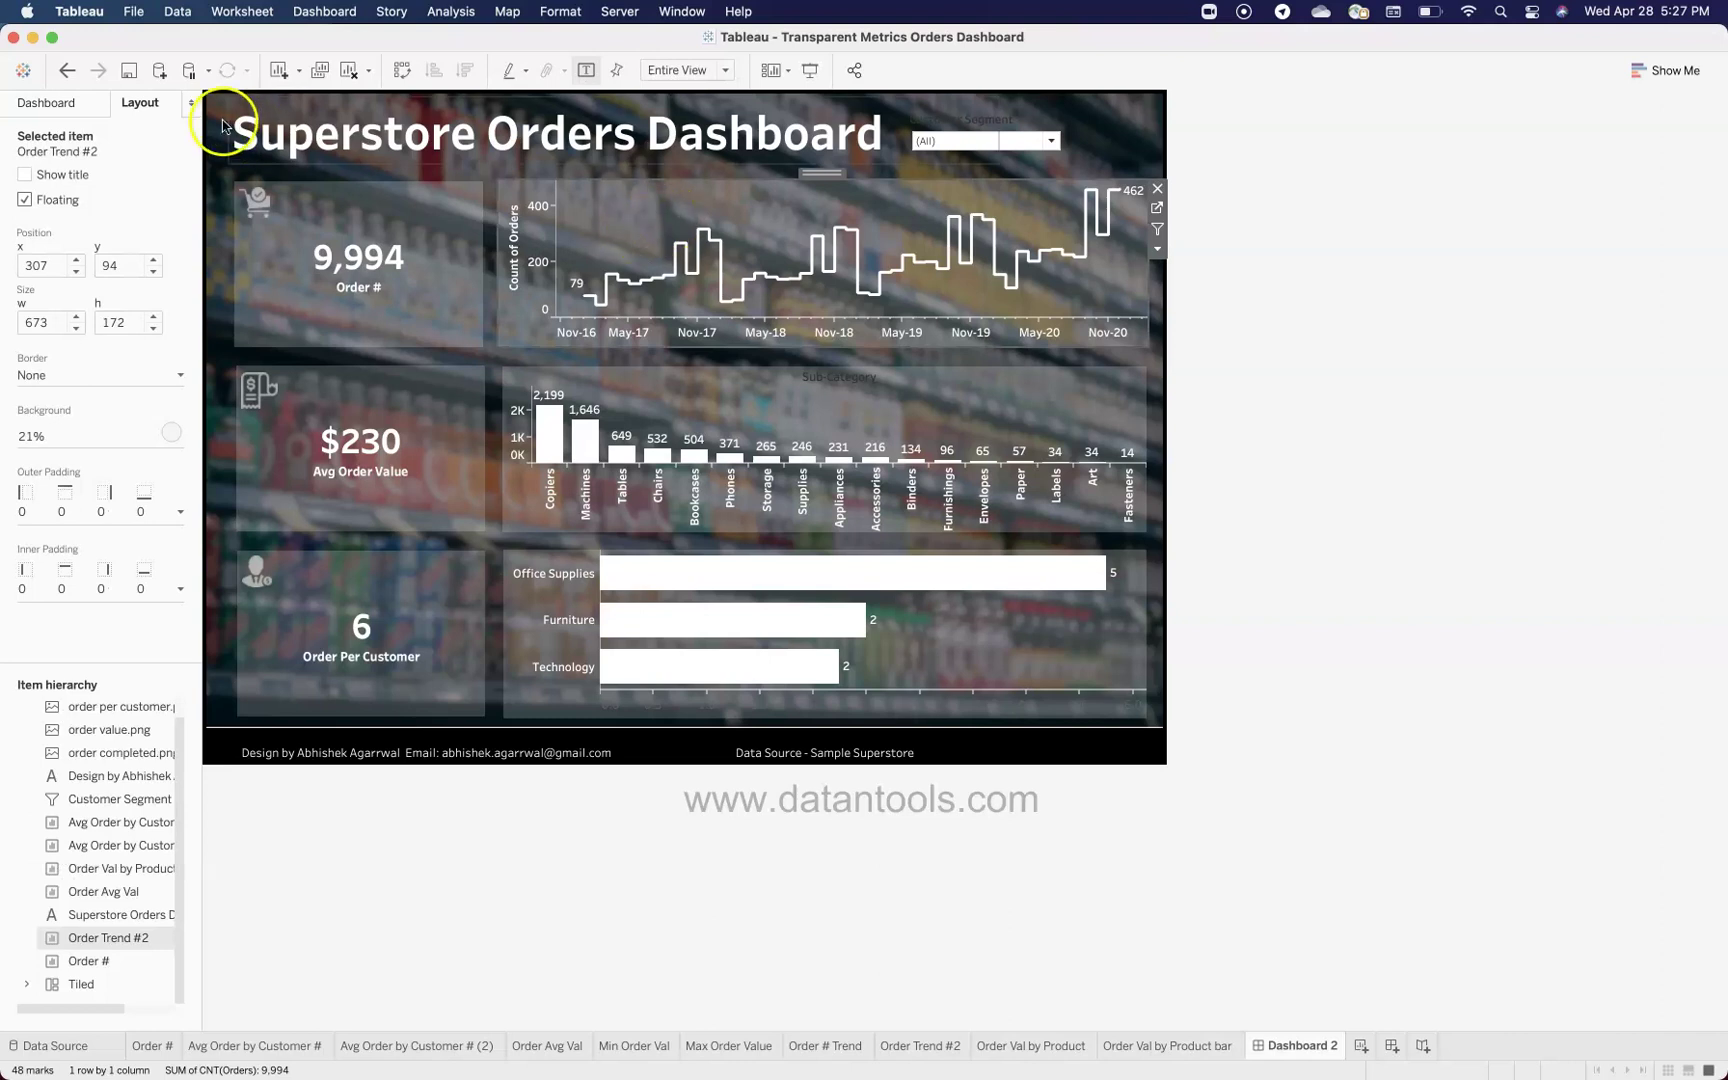
click(171, 433)
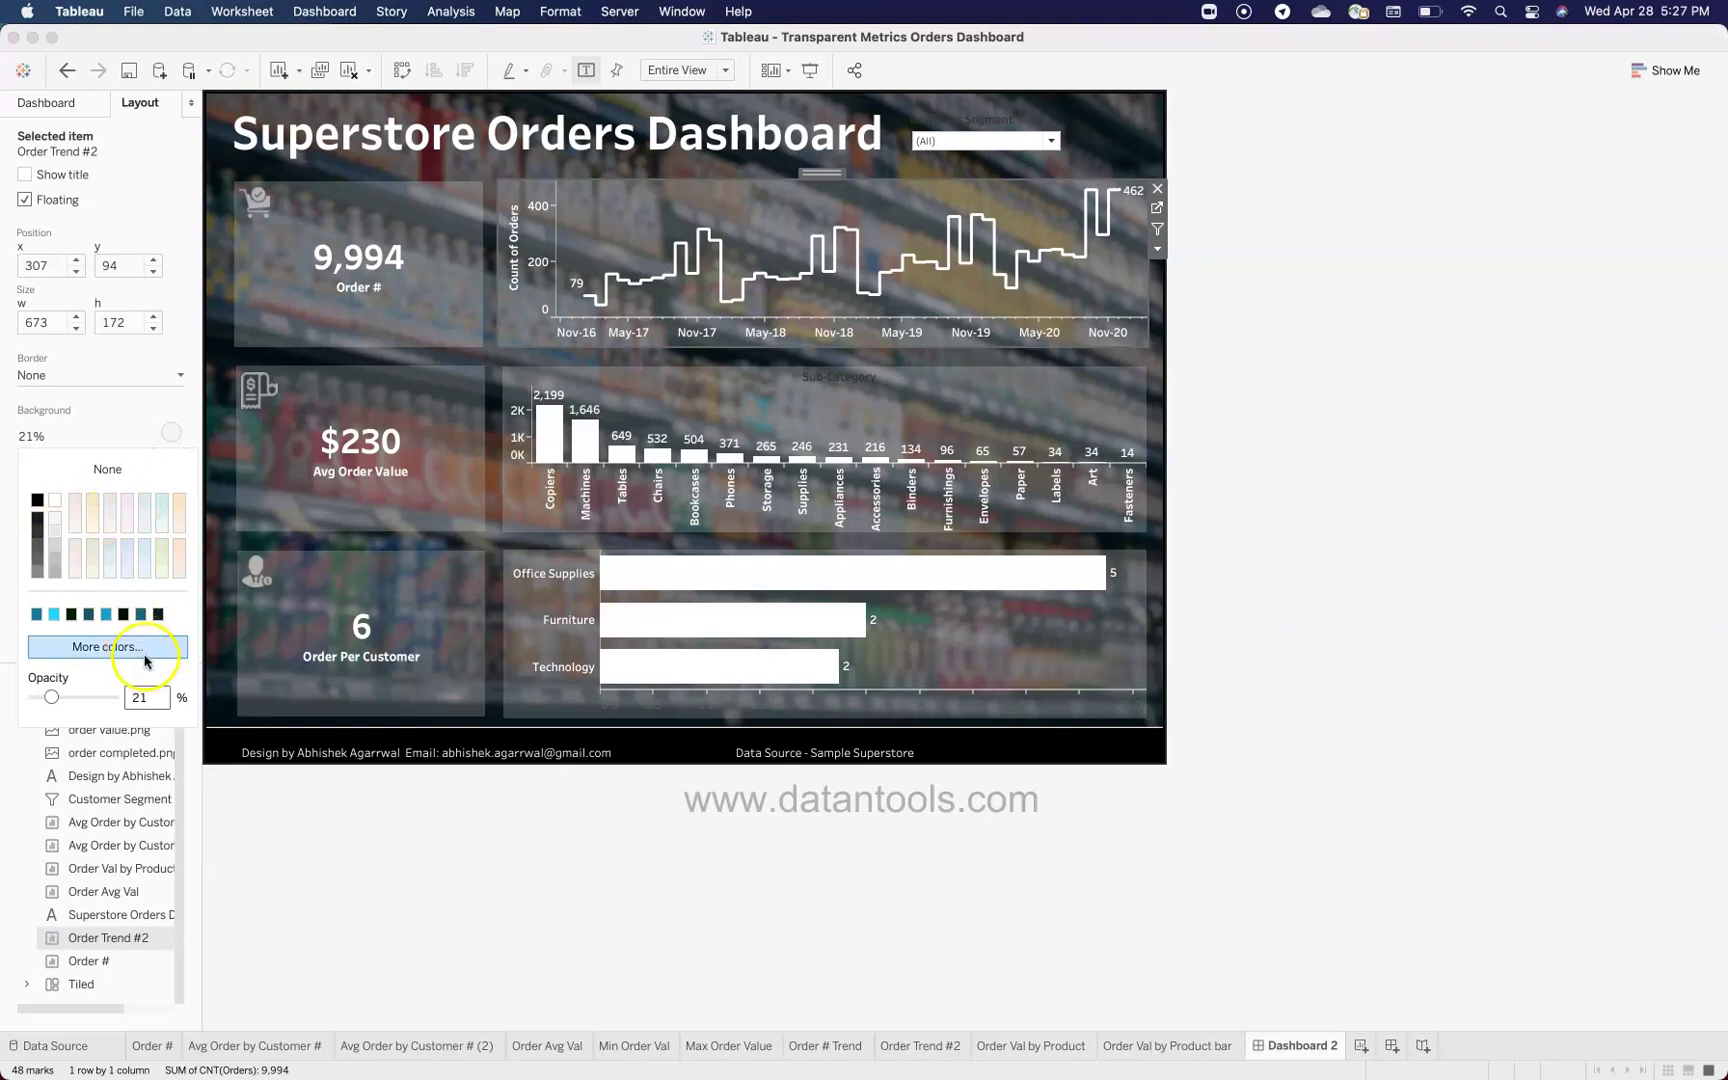
click(613, 251)
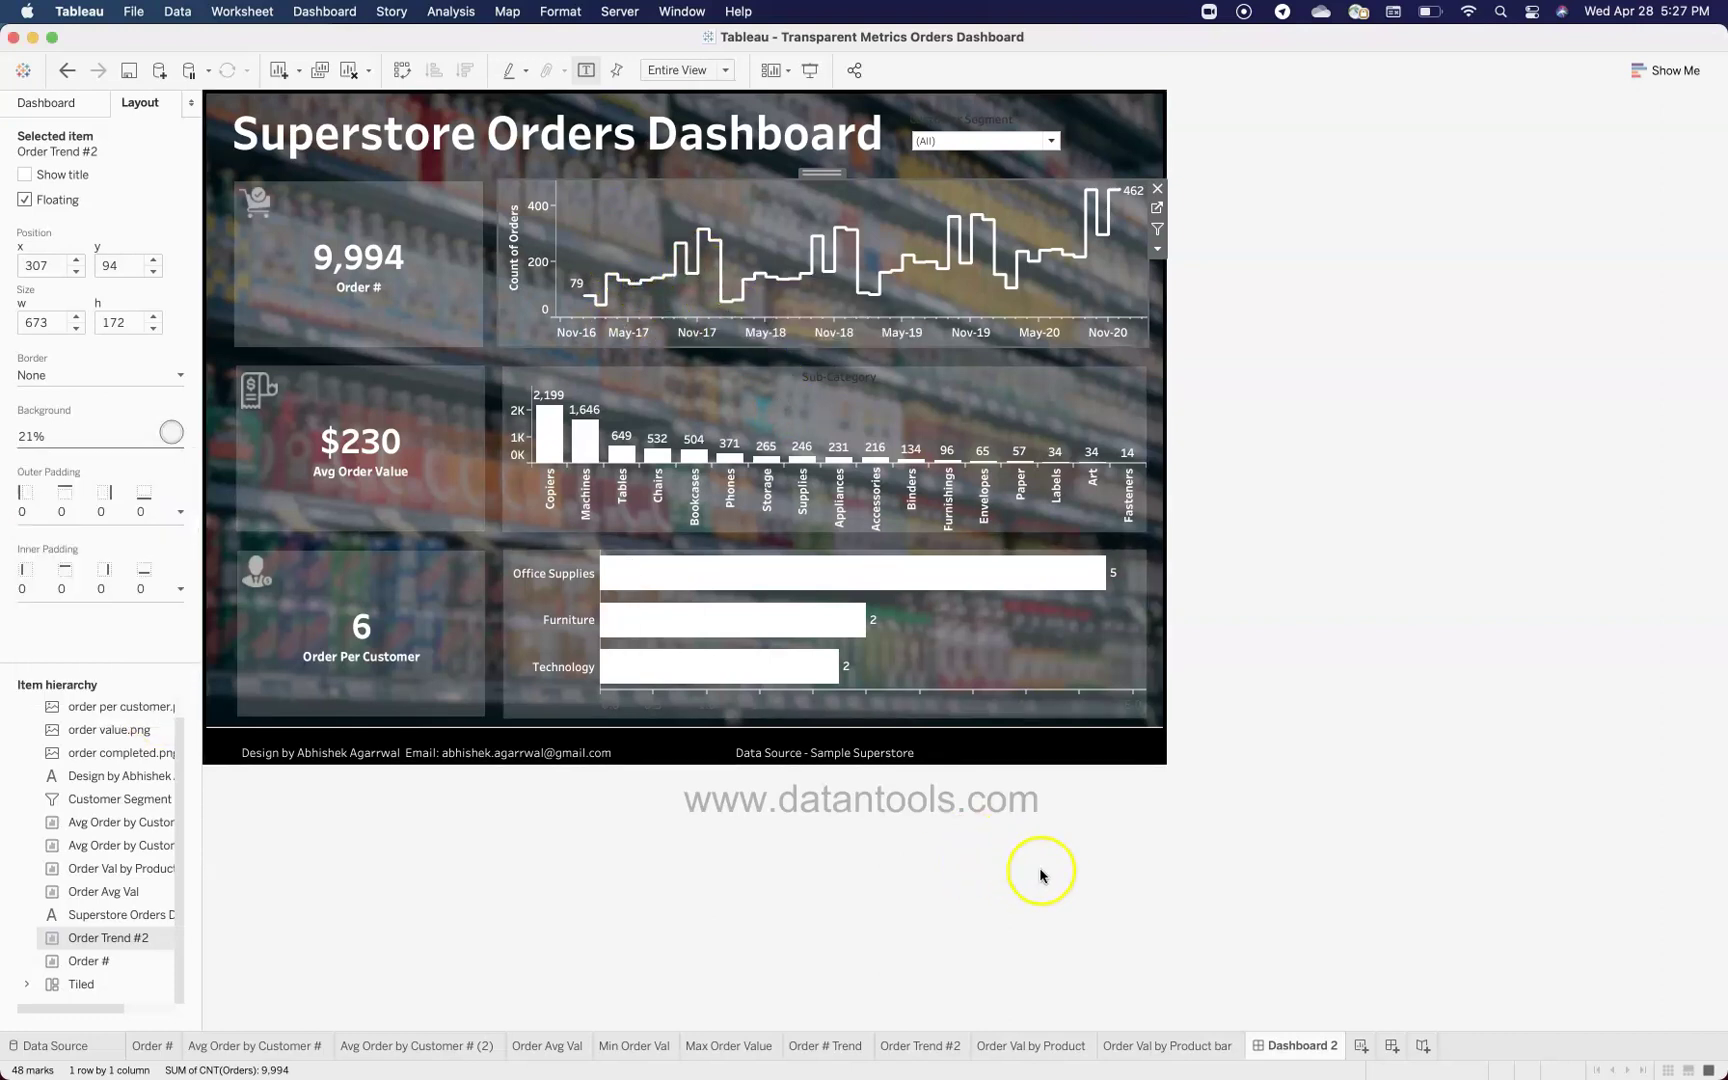
Step: Inspect the Order Trend #2 worksheet's order date level and Step line type, and return to Dashboard 2
click(915, 1046)
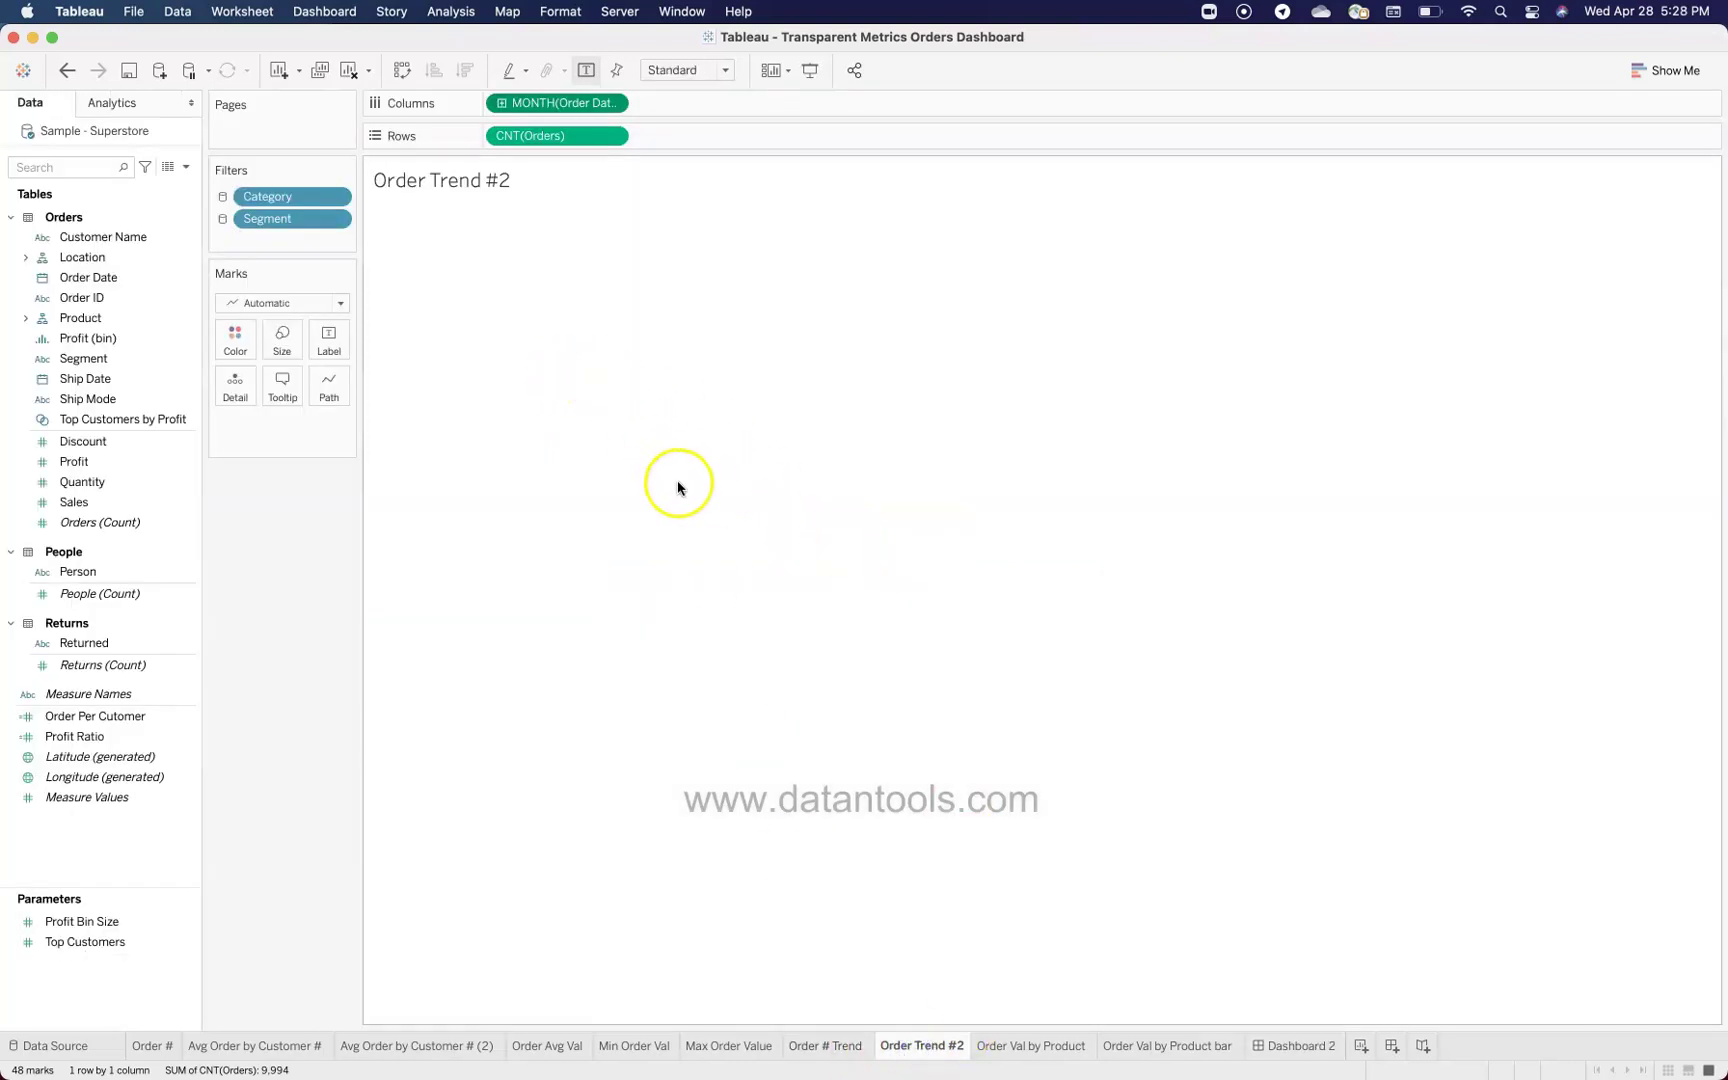
click(728, 426)
click(614, 105)
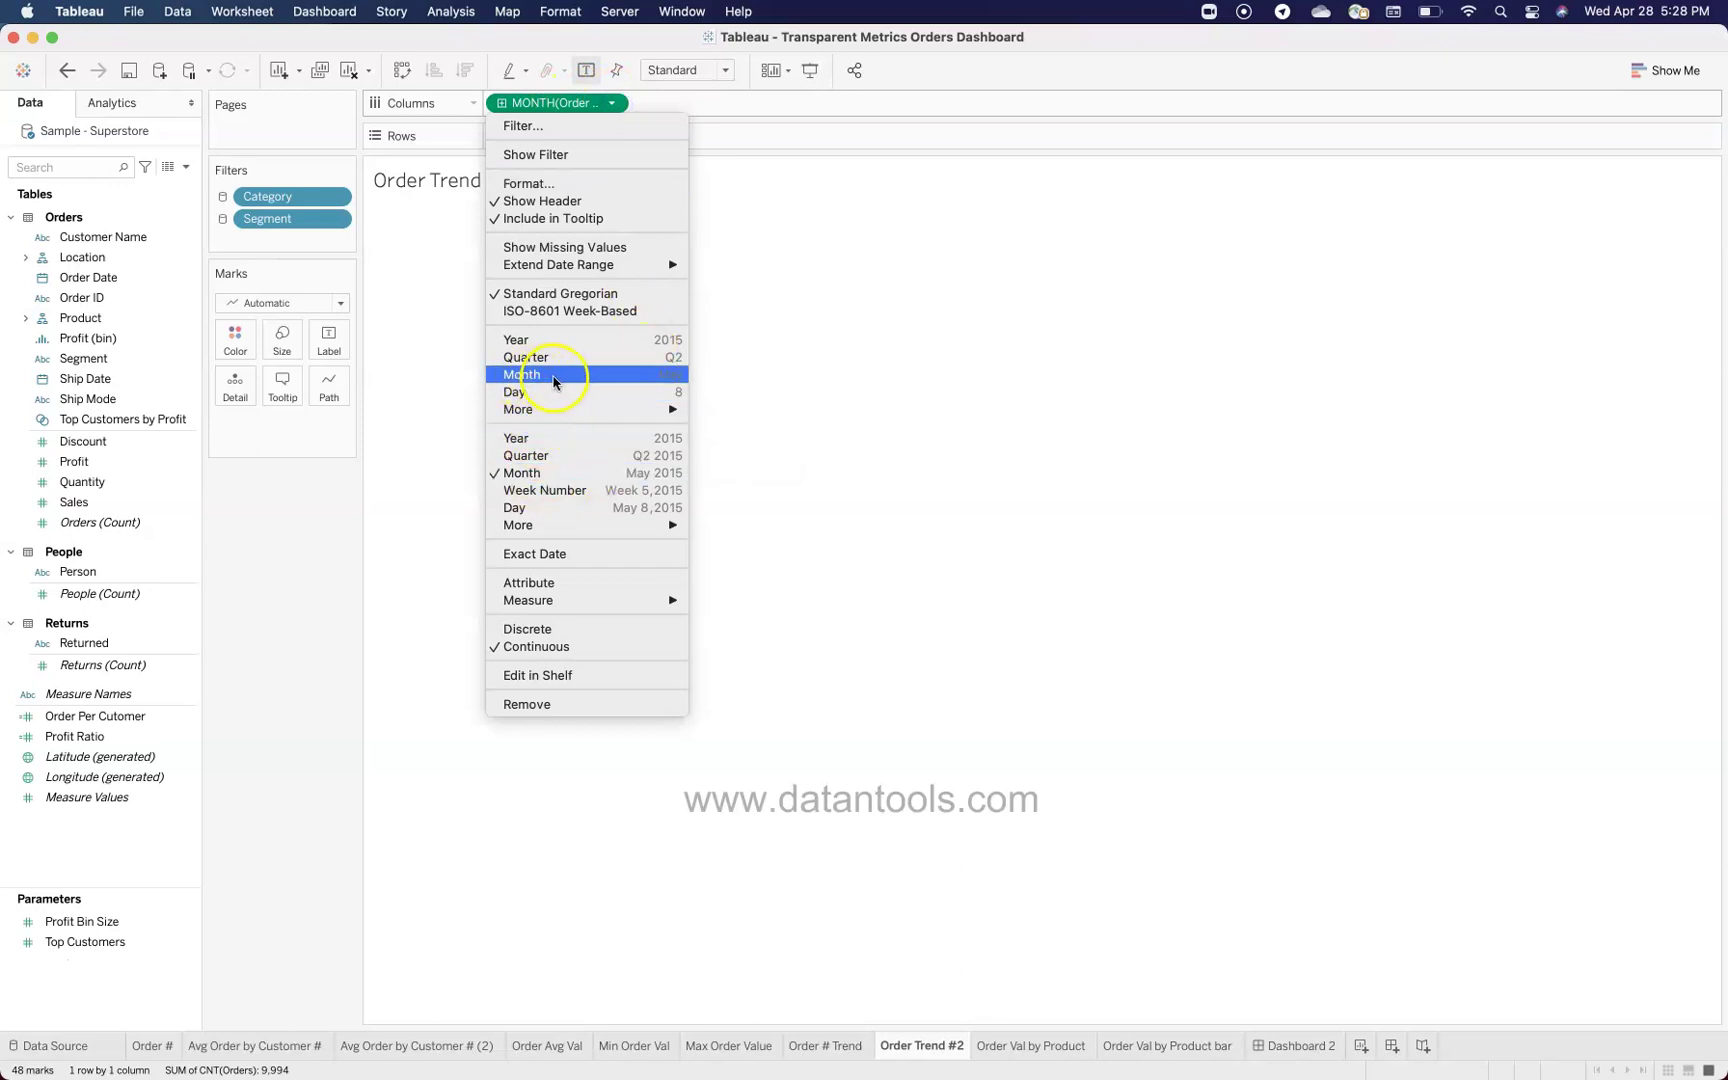
click(239, 573)
click(328, 390)
click(357, 451)
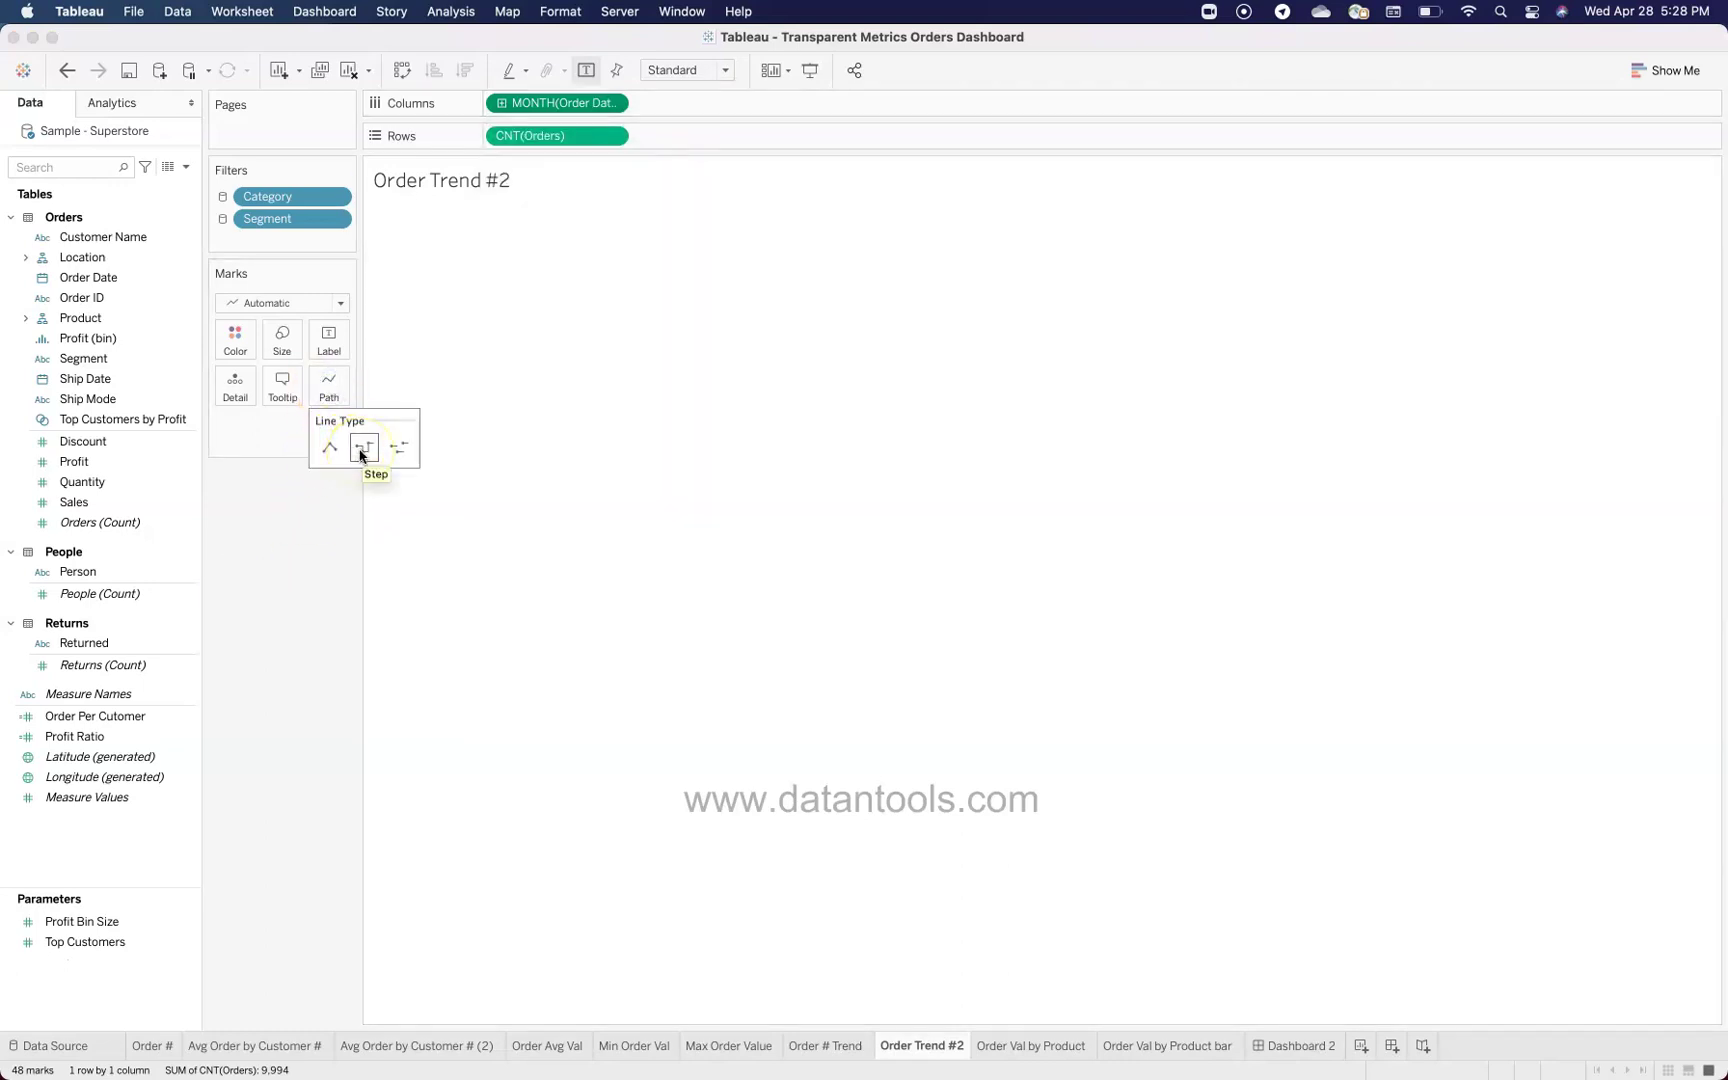
click(338, 527)
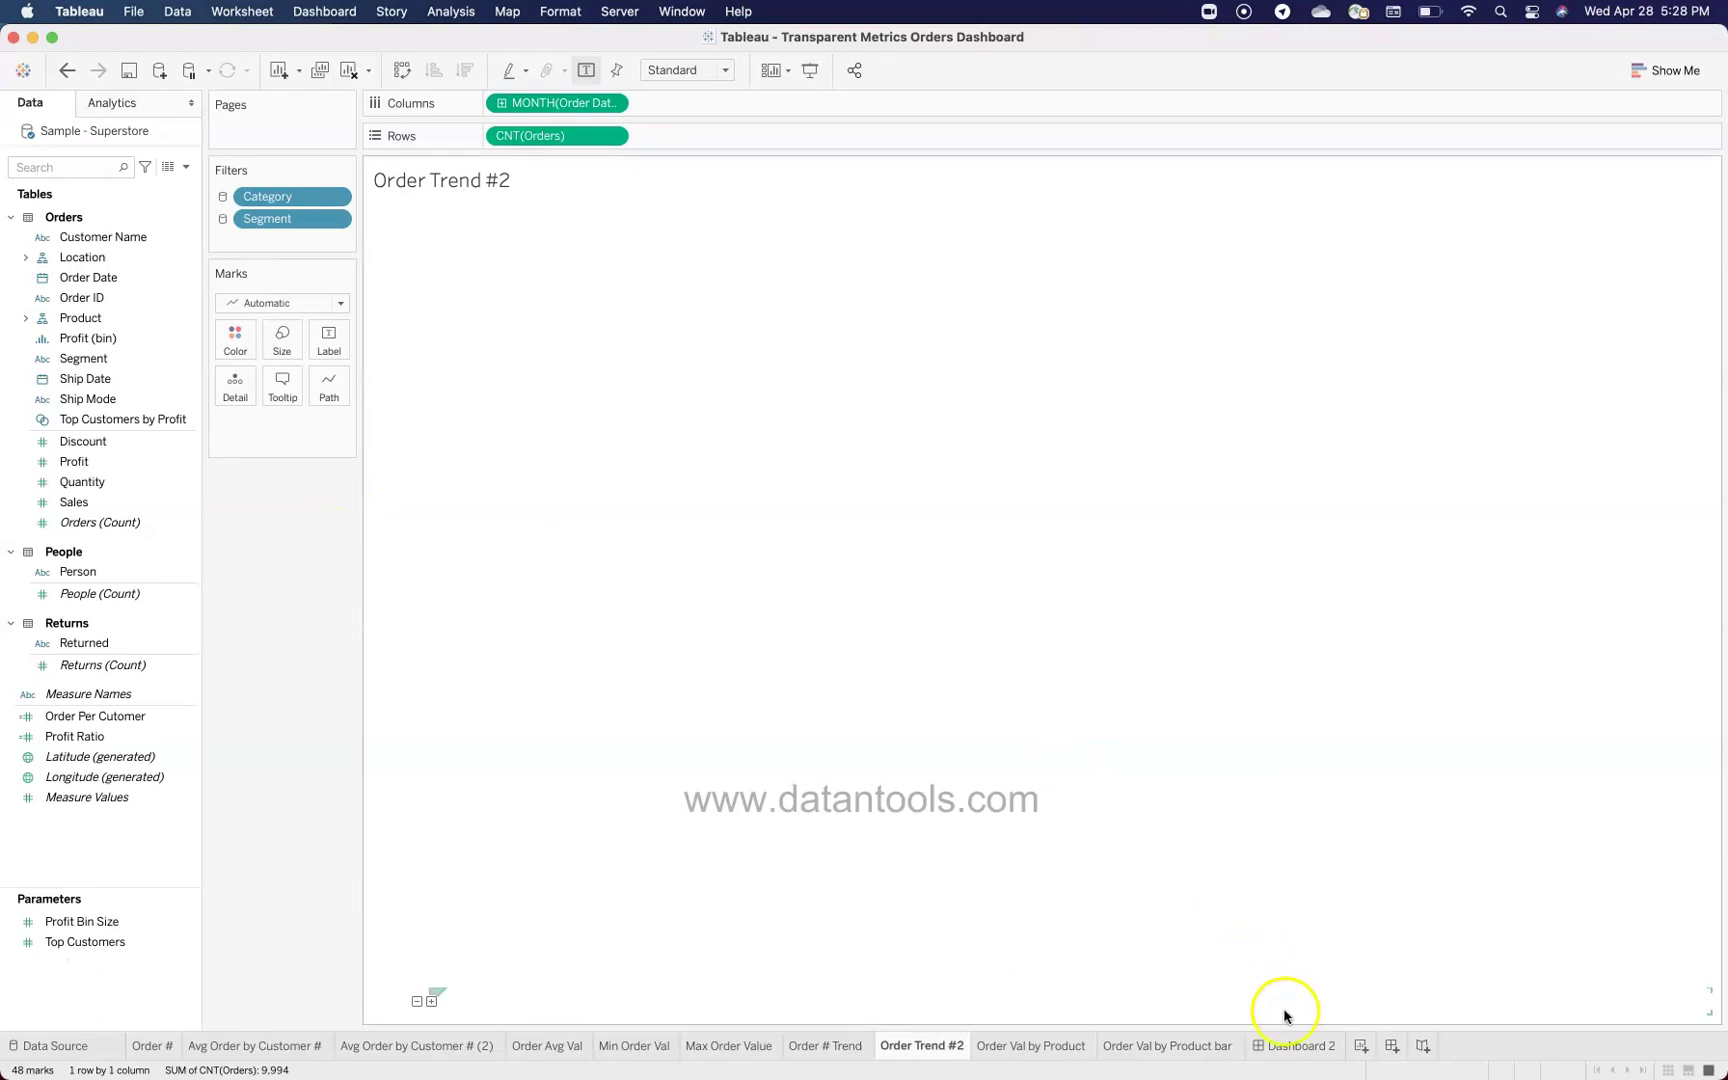
click(1305, 1046)
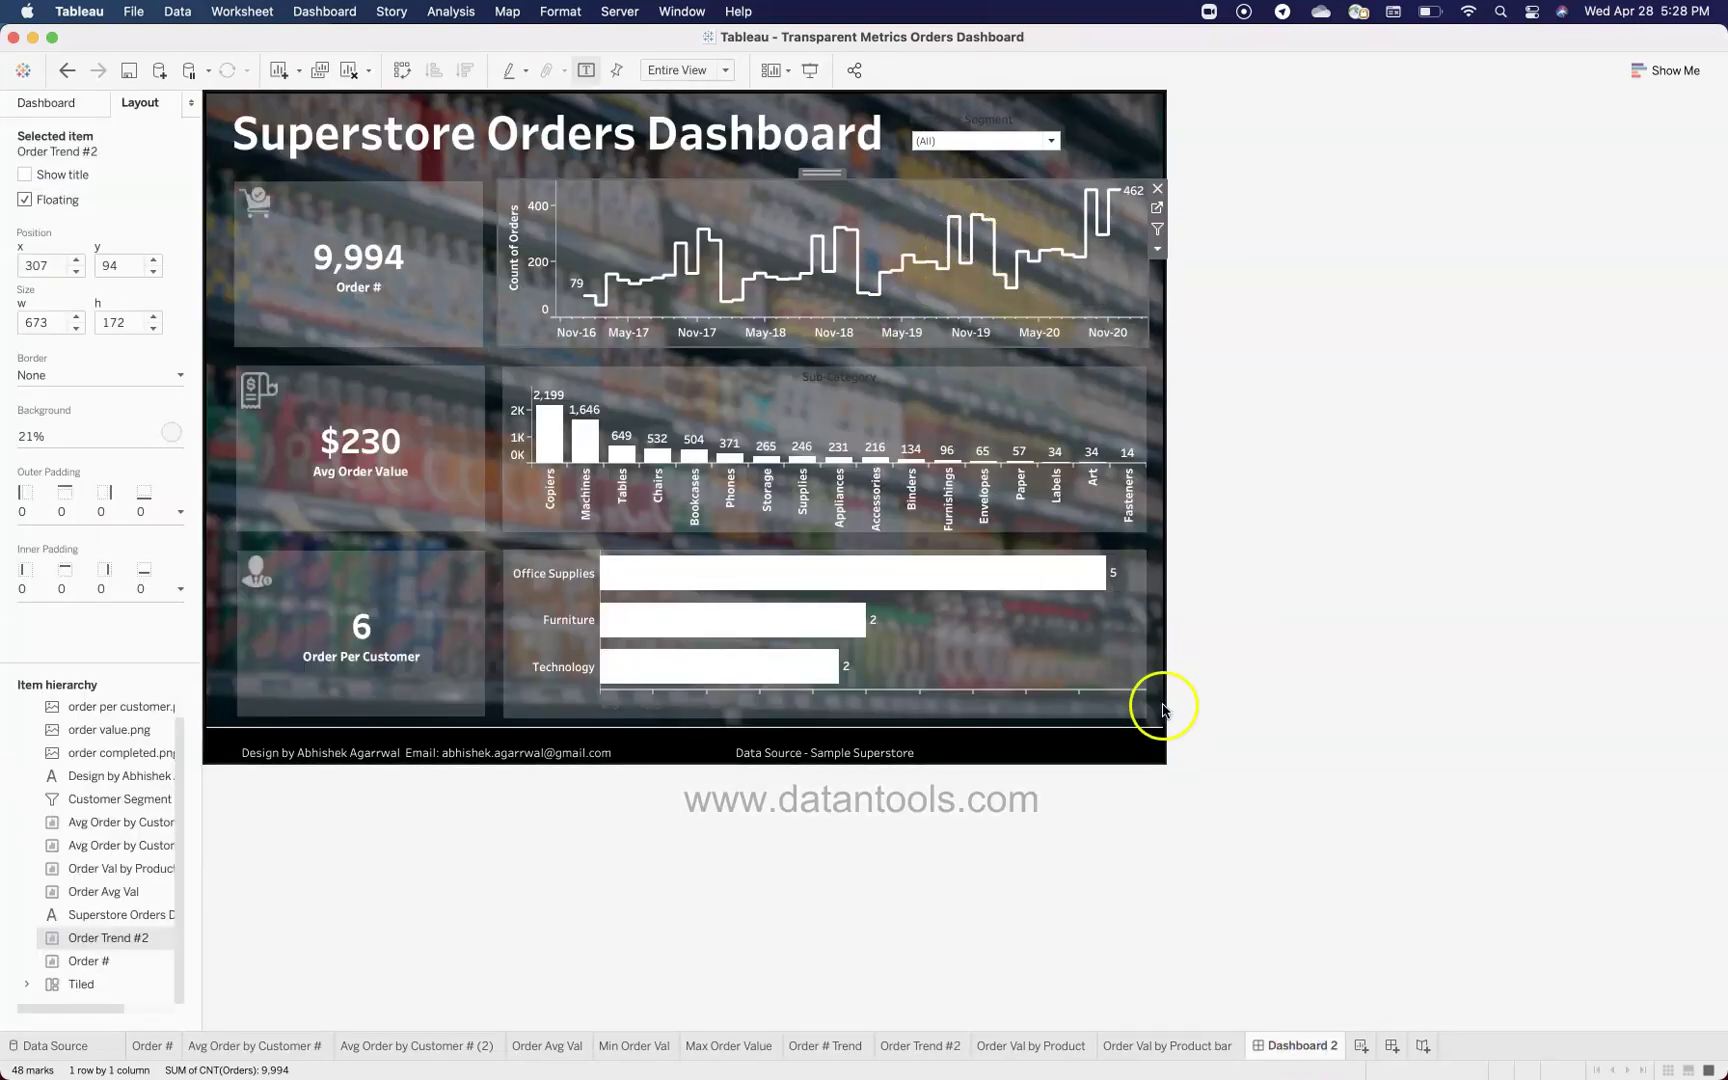
Step: Reopen the Order Trend #2 worksheet and examine the color settings of its line marks
click(936, 1058)
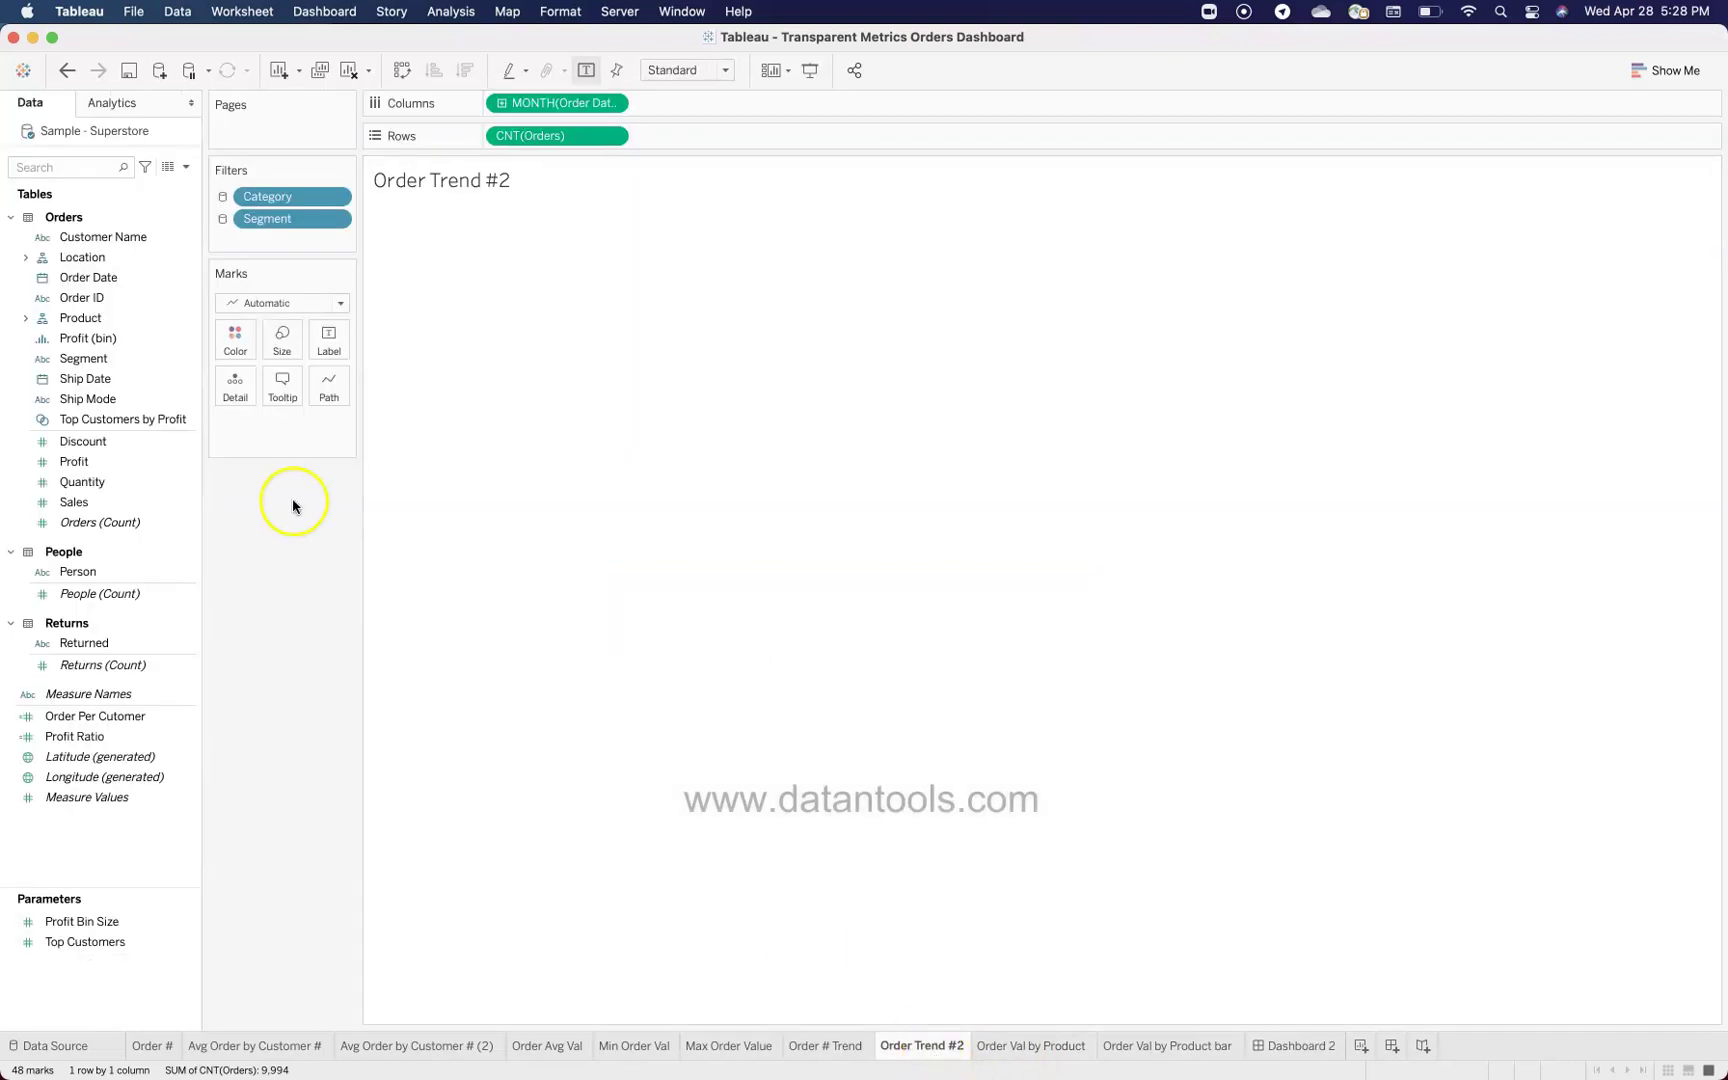
click(234, 340)
click(266, 399)
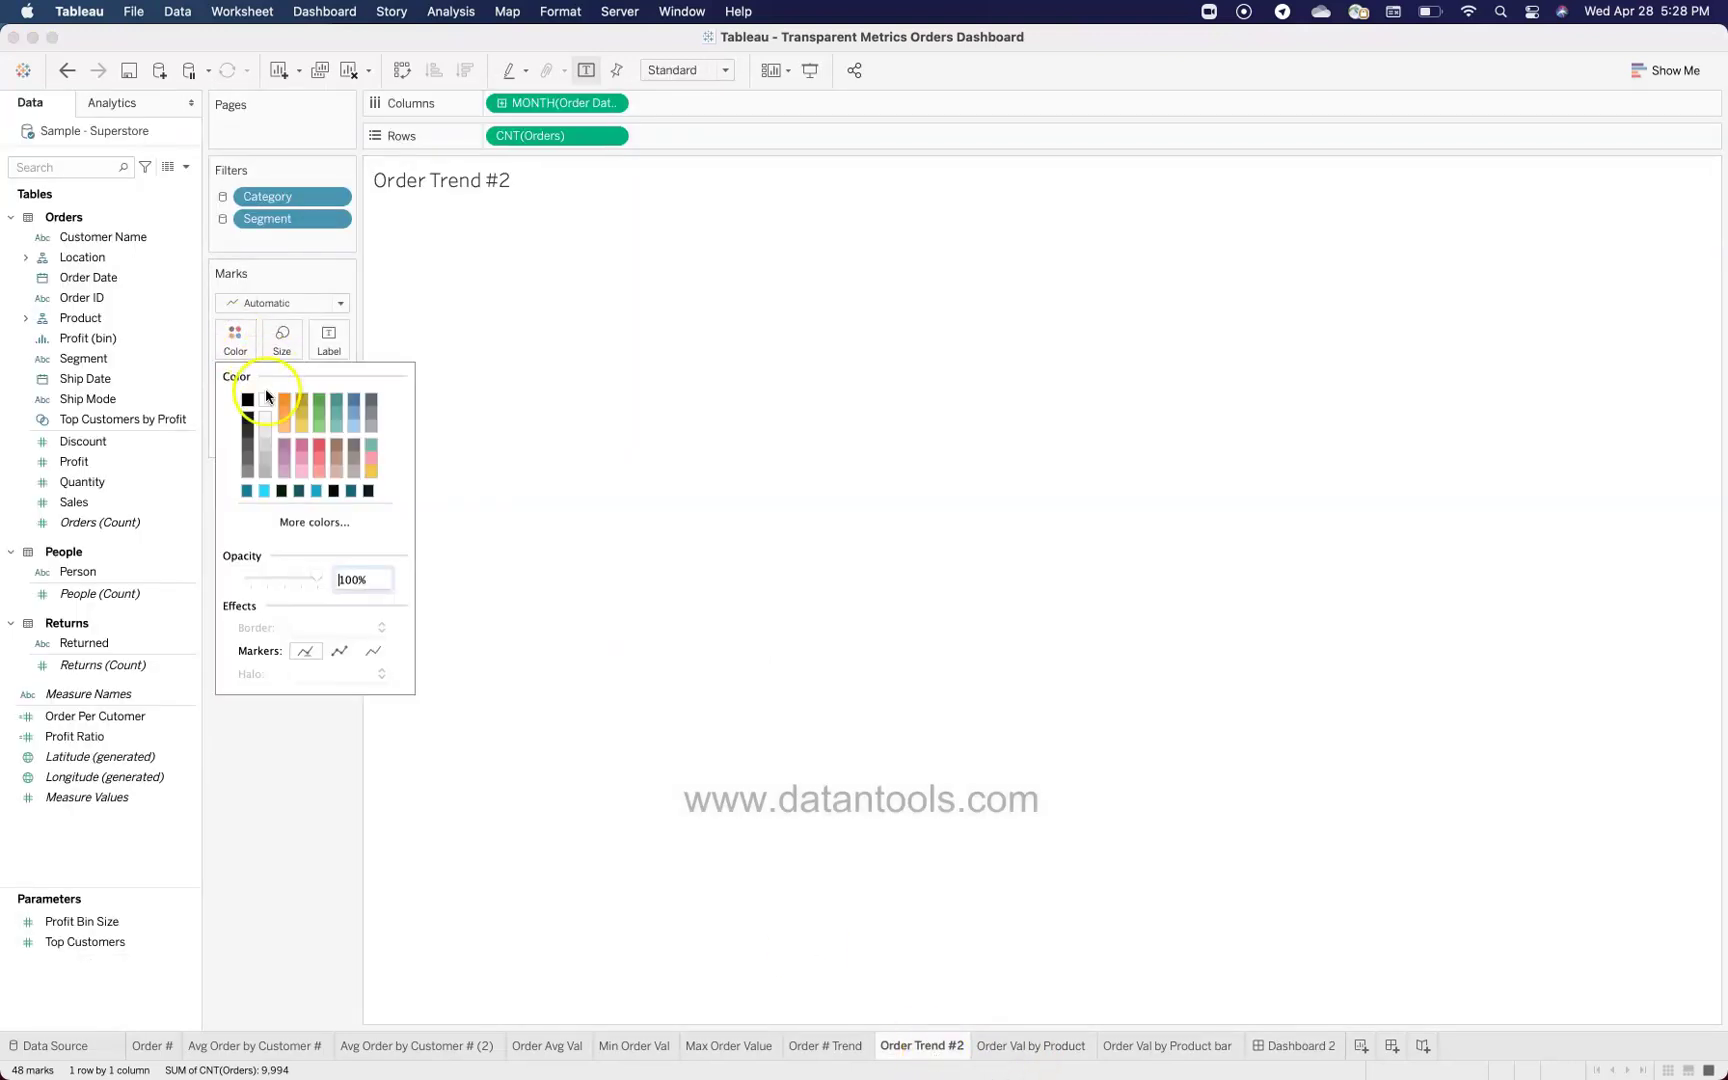
click(300, 846)
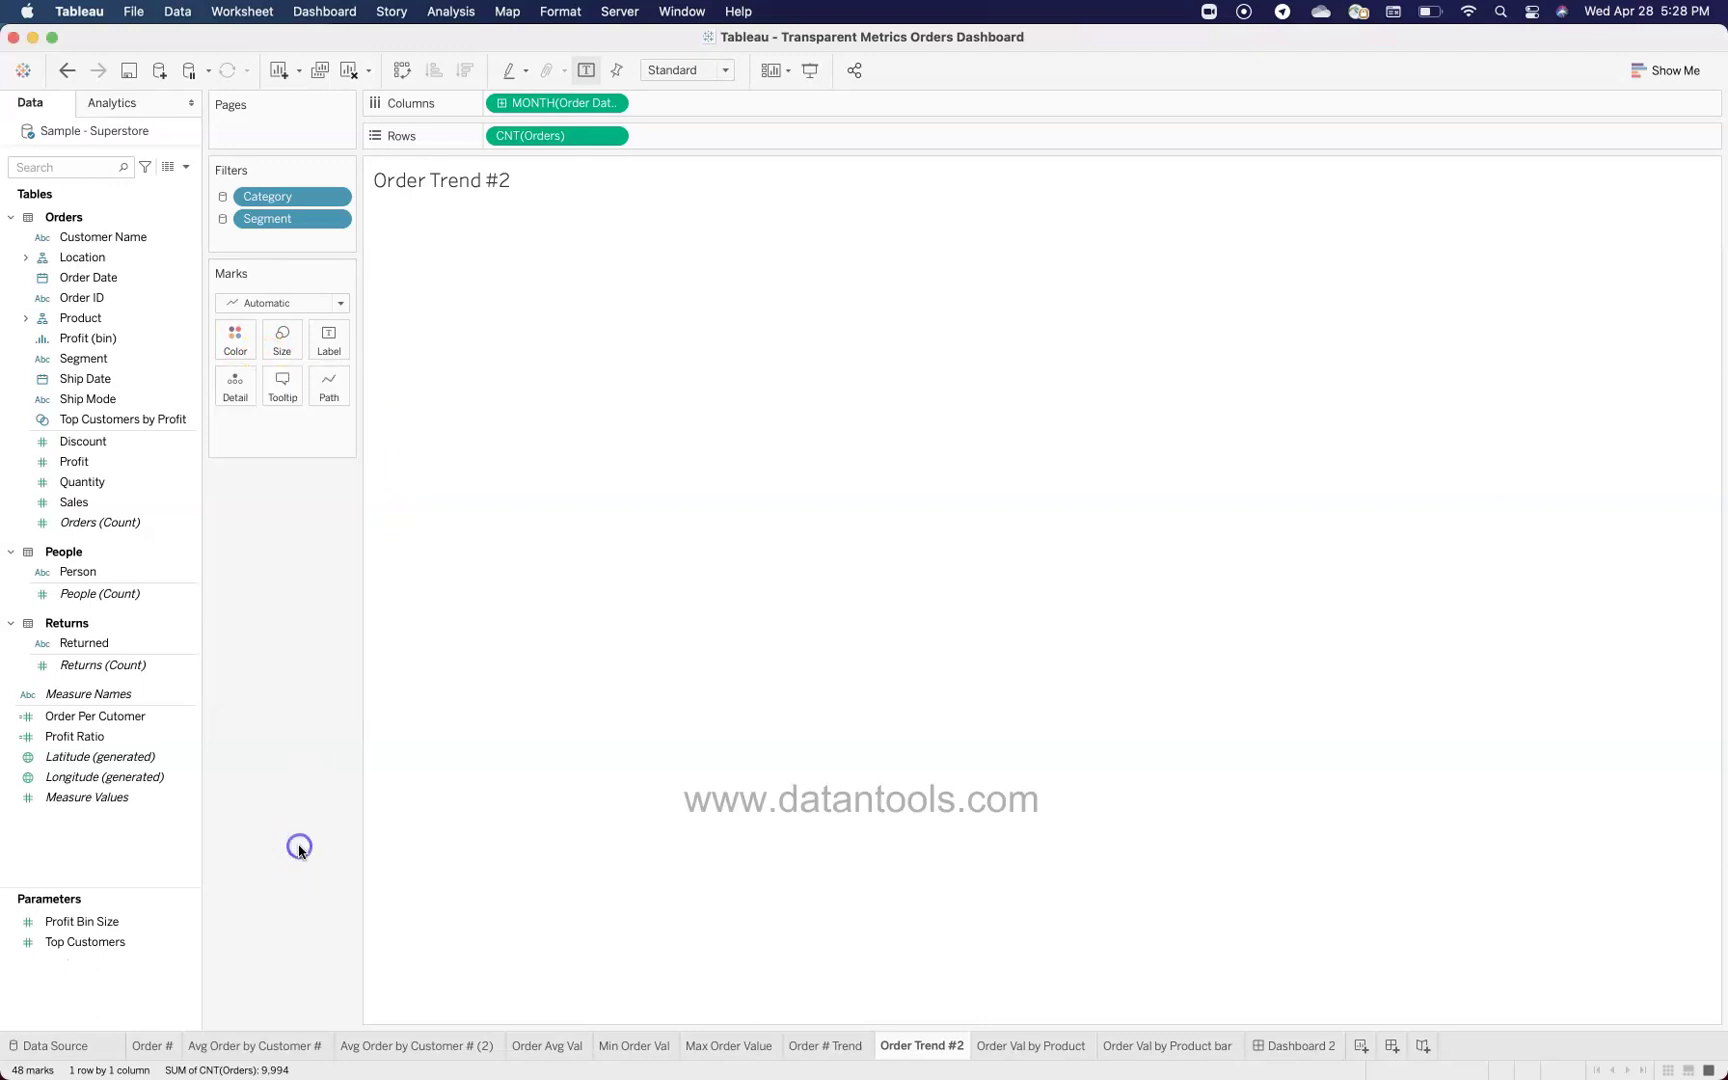
click(1026, 781)
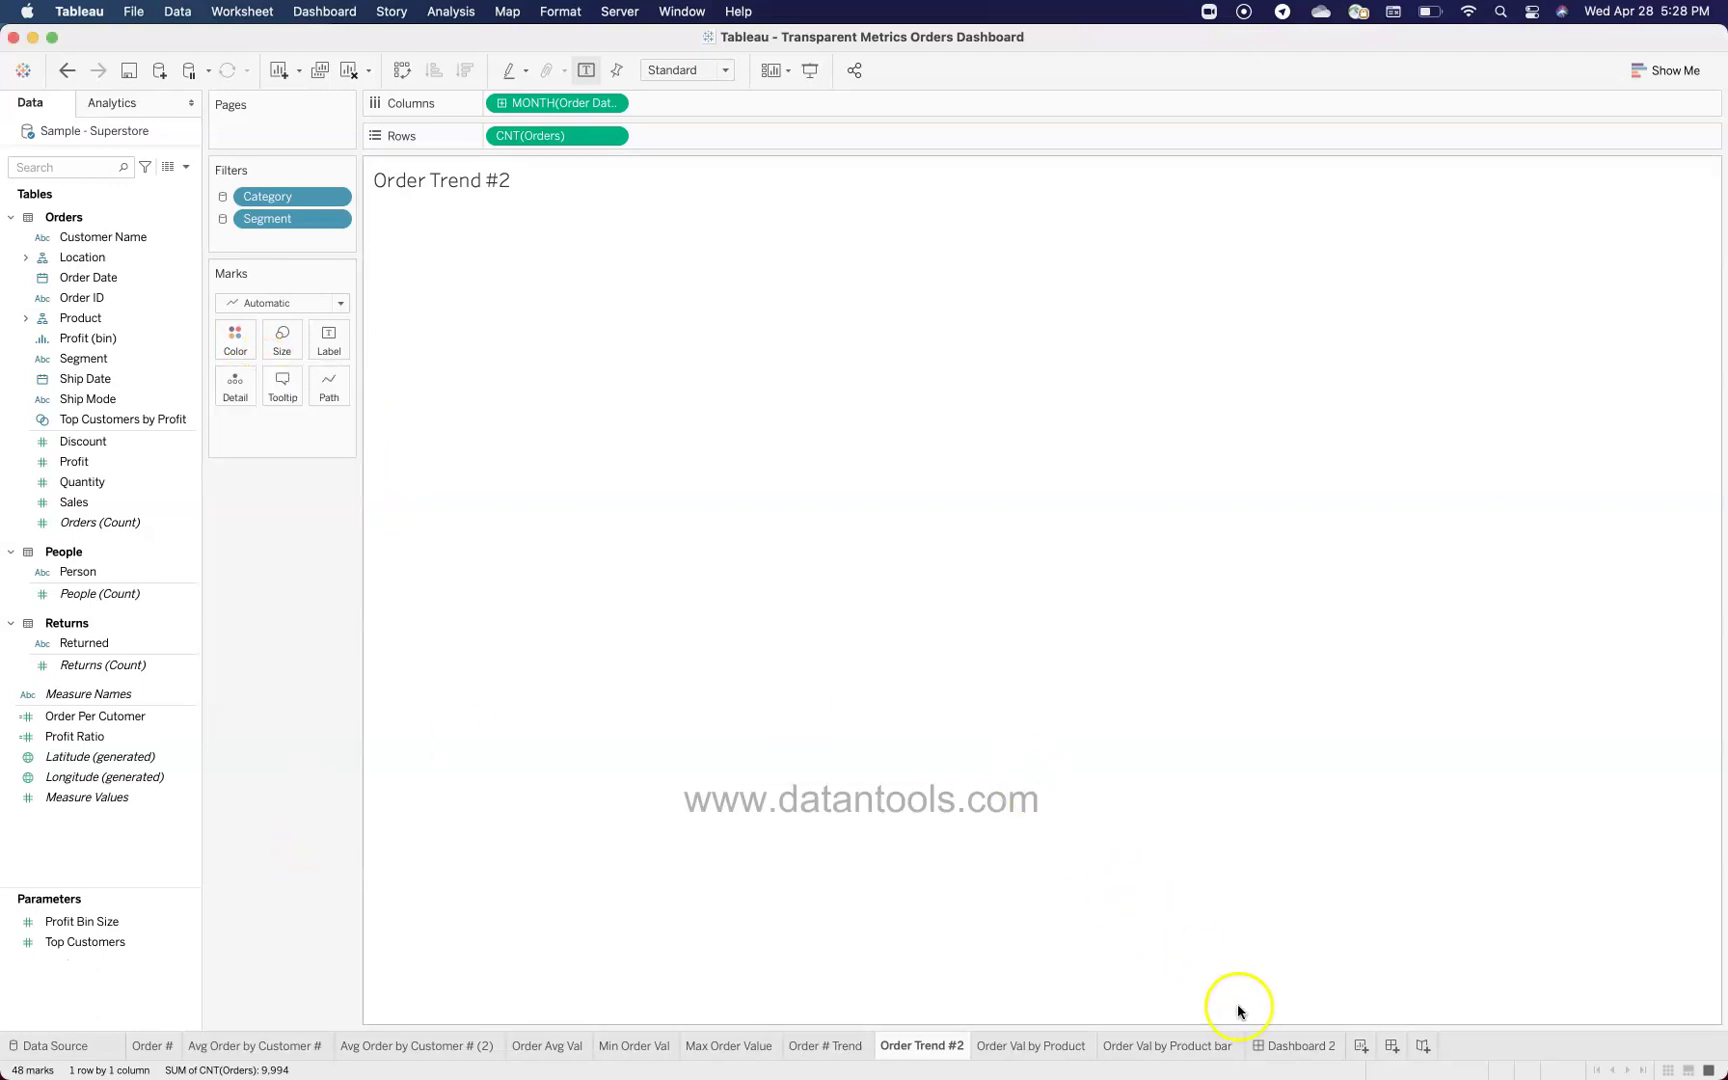
Step: Return to Dashboard 2 and view the range settings of the order trend chart's Count of Orders axis without changing them
click(1295, 1045)
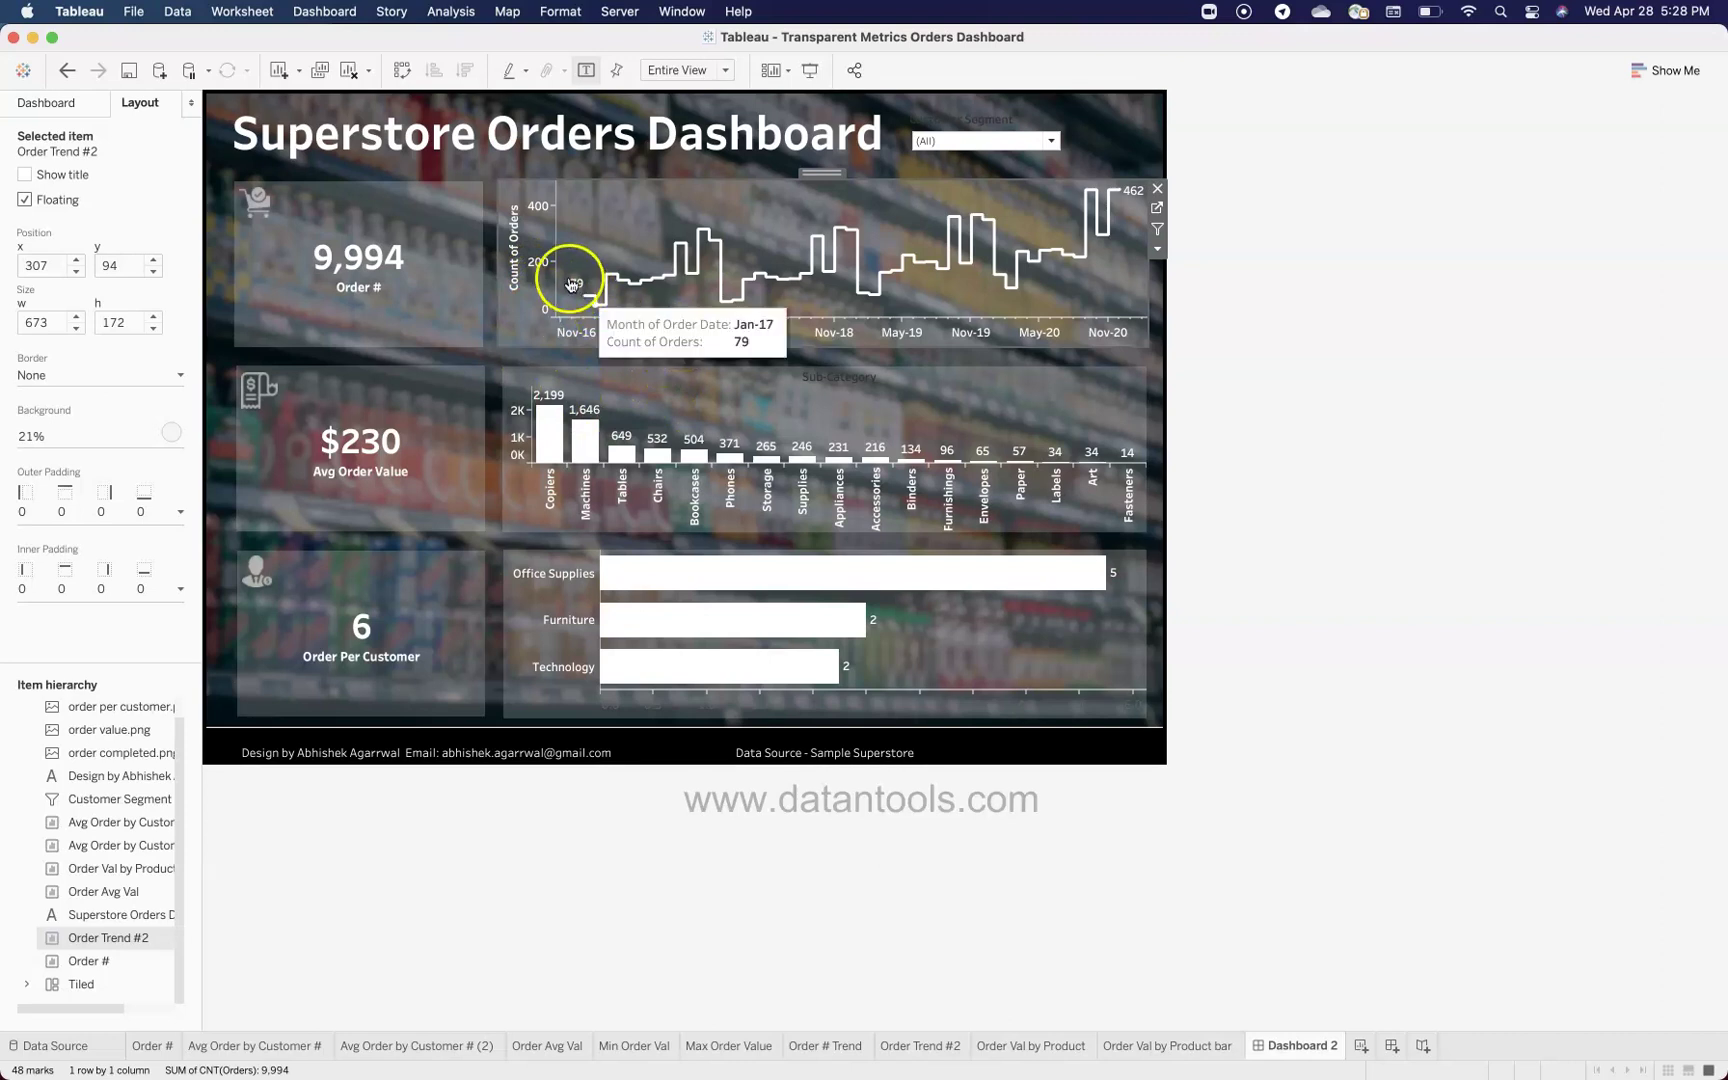
right_click(538, 263)
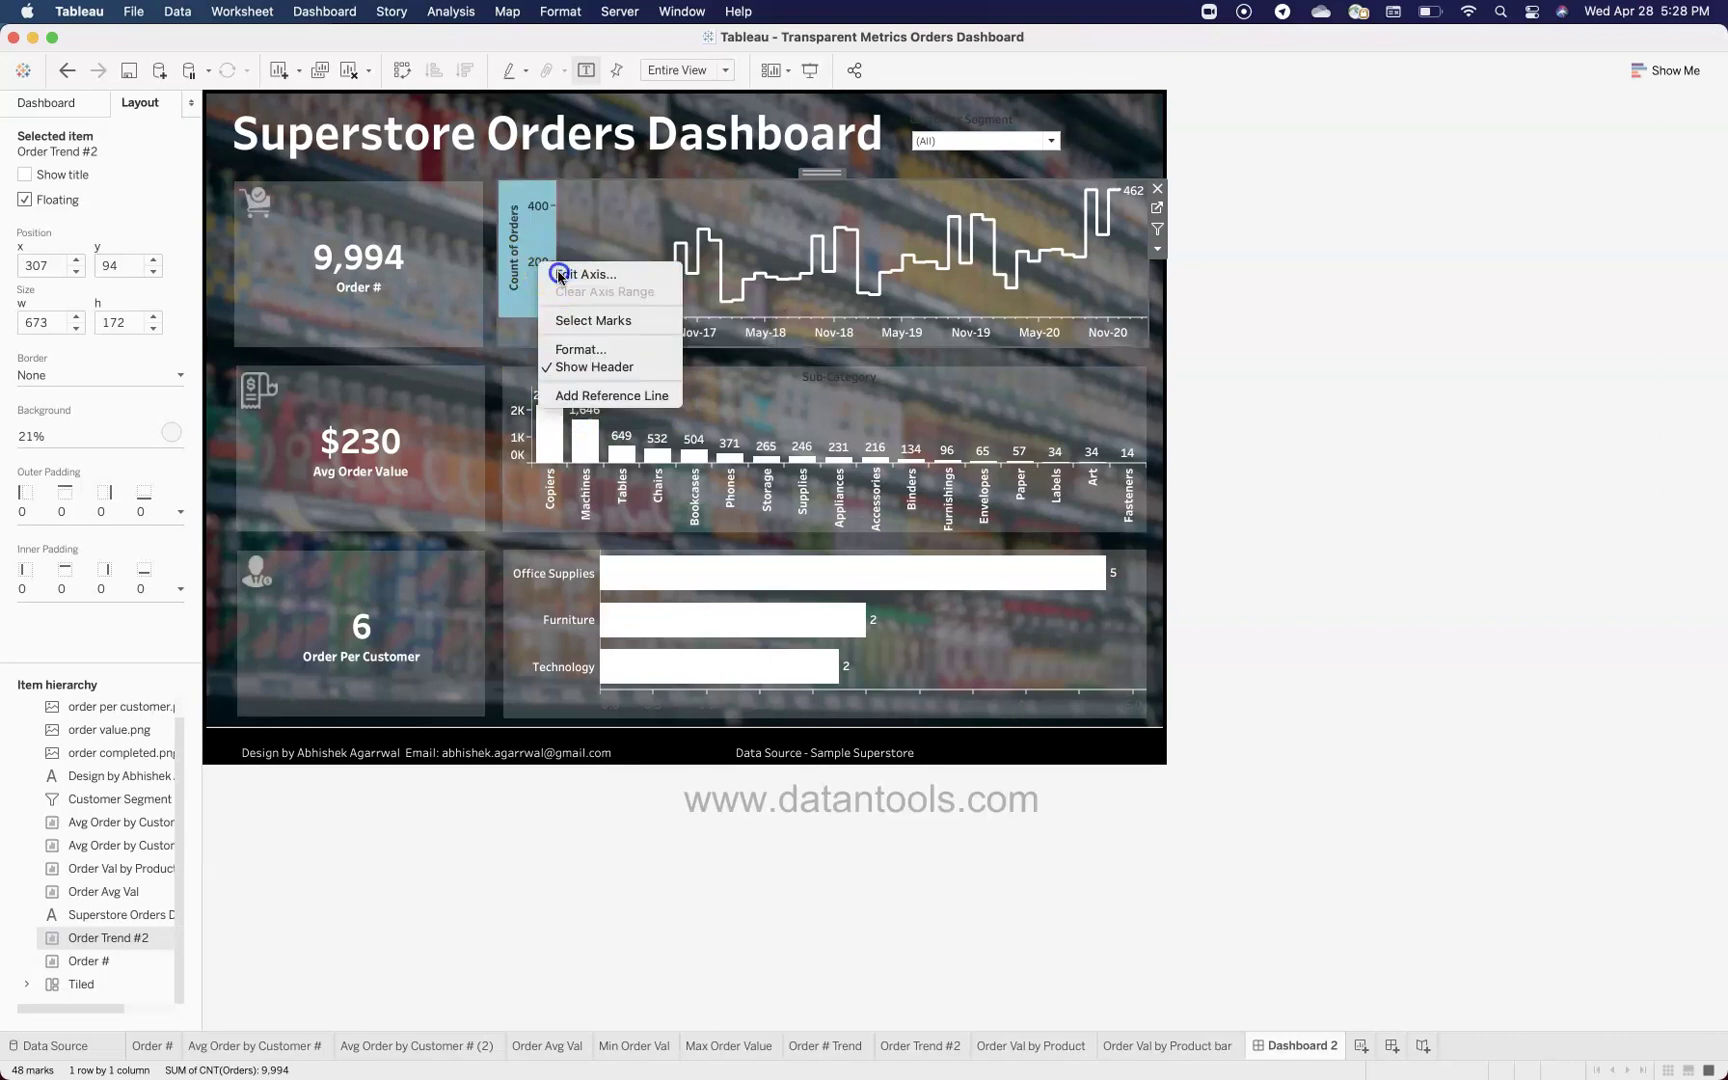
click(565, 272)
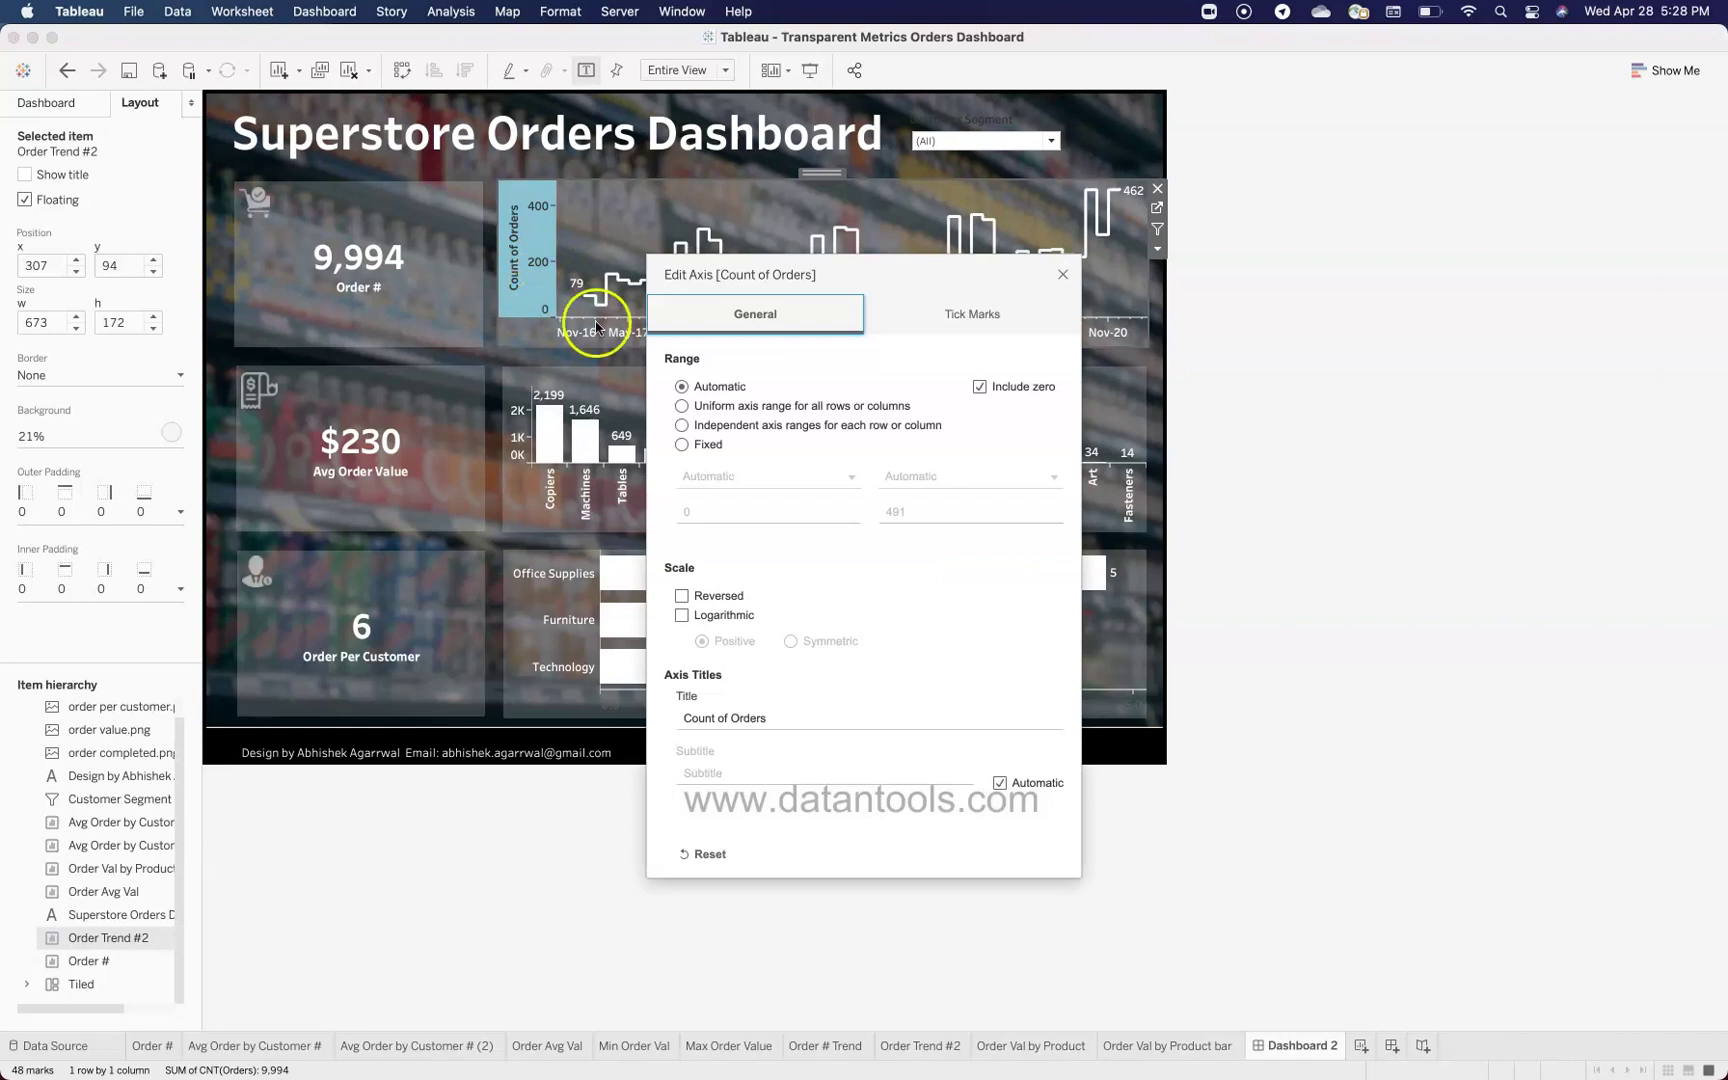
click(1062, 275)
Step: Examine the pane and axis font formatting for the Count of Orders axis of the order trend chart
click(548, 259)
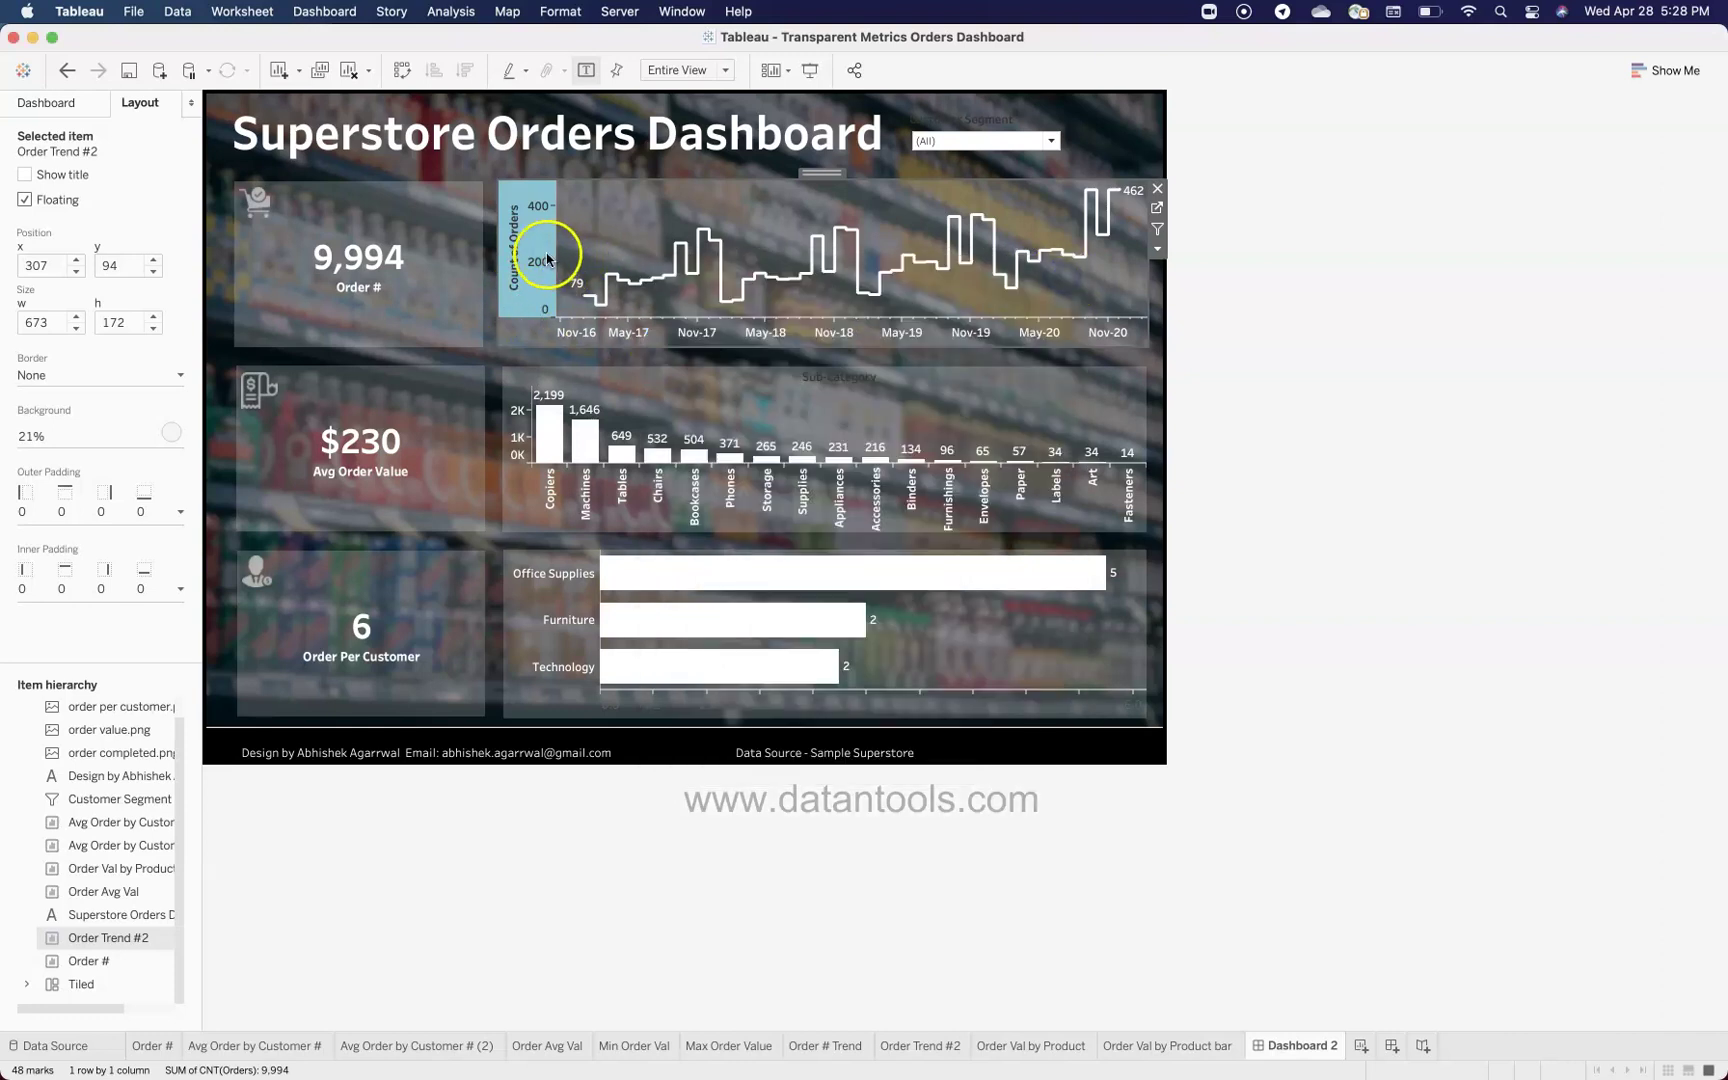
click(590, 341)
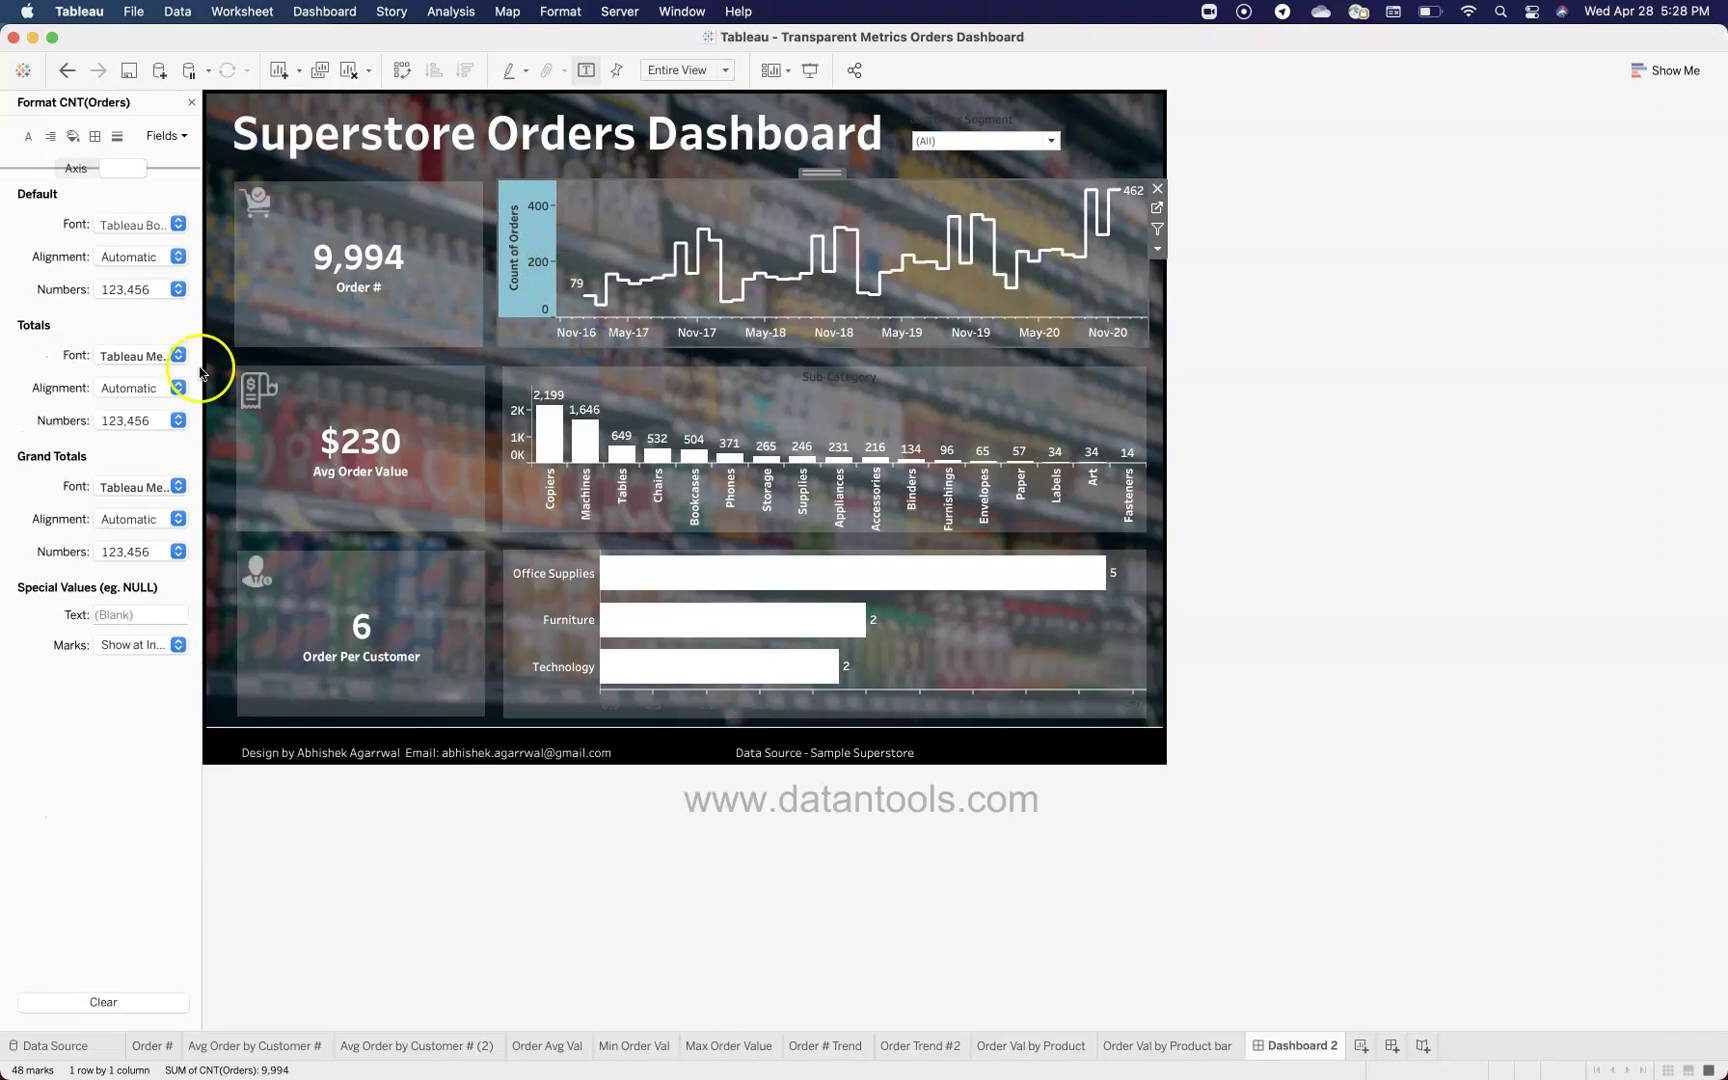
click(177, 225)
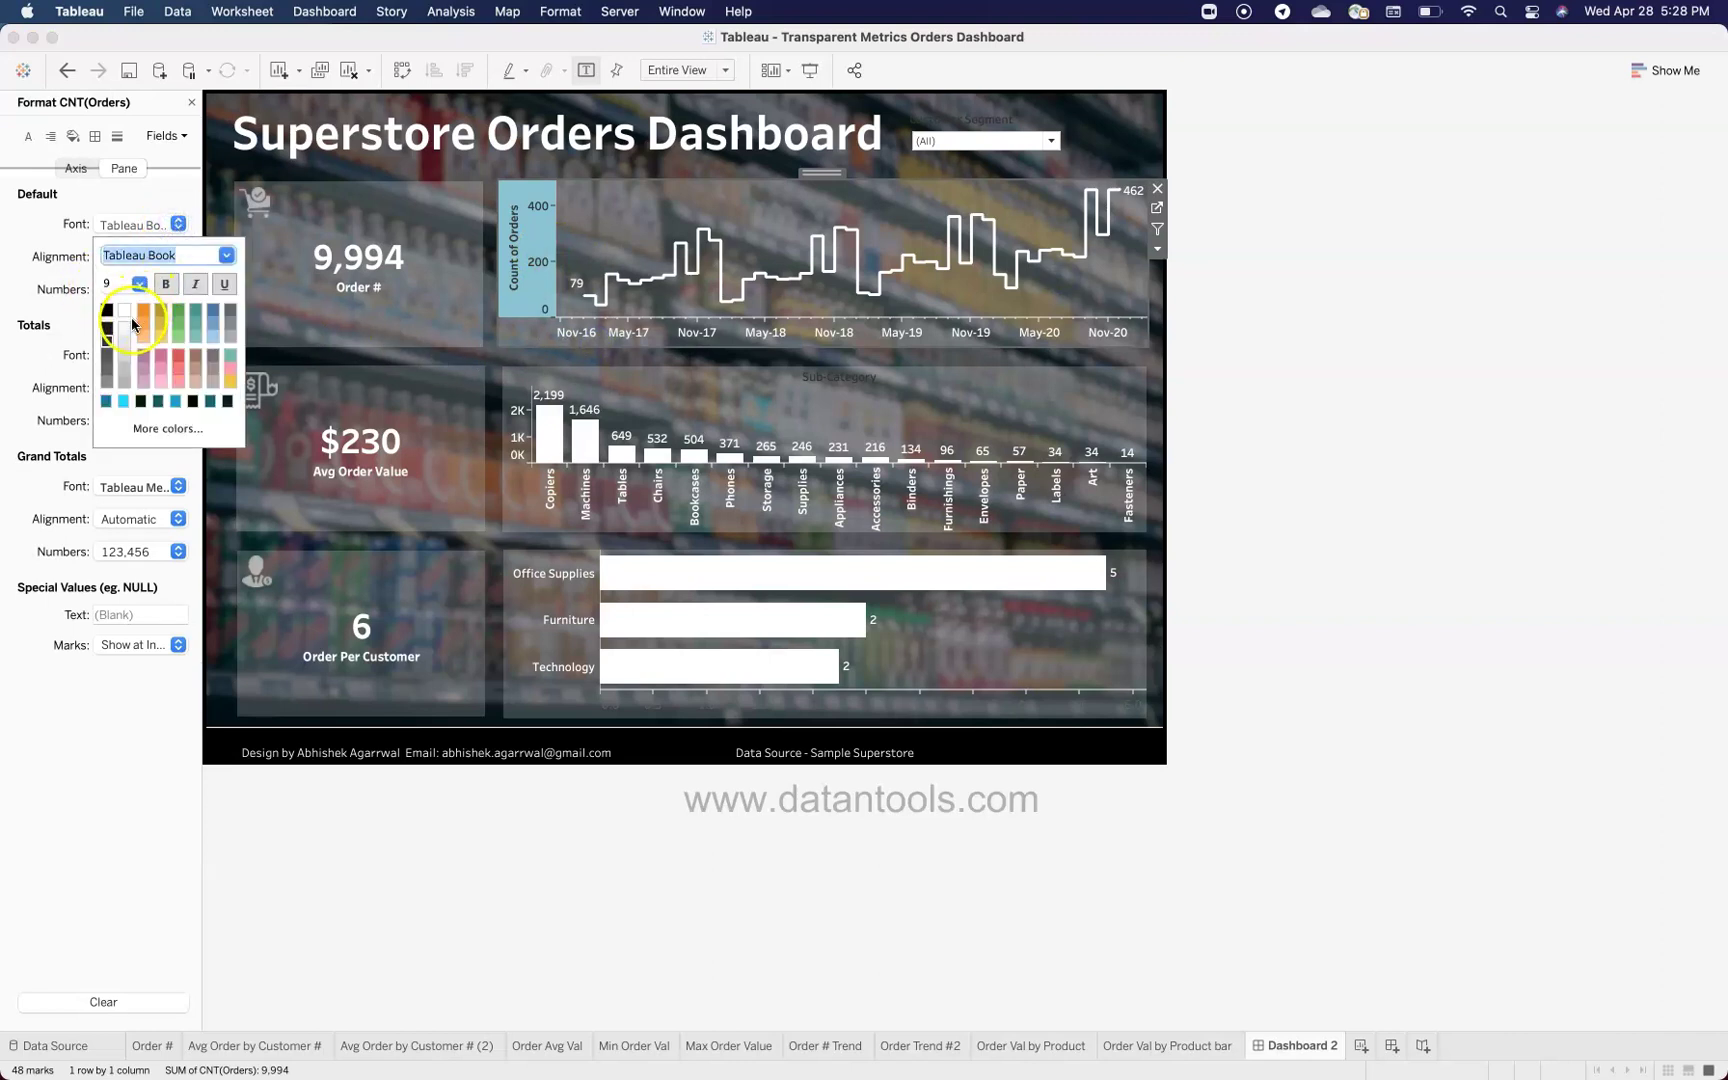
click(80, 170)
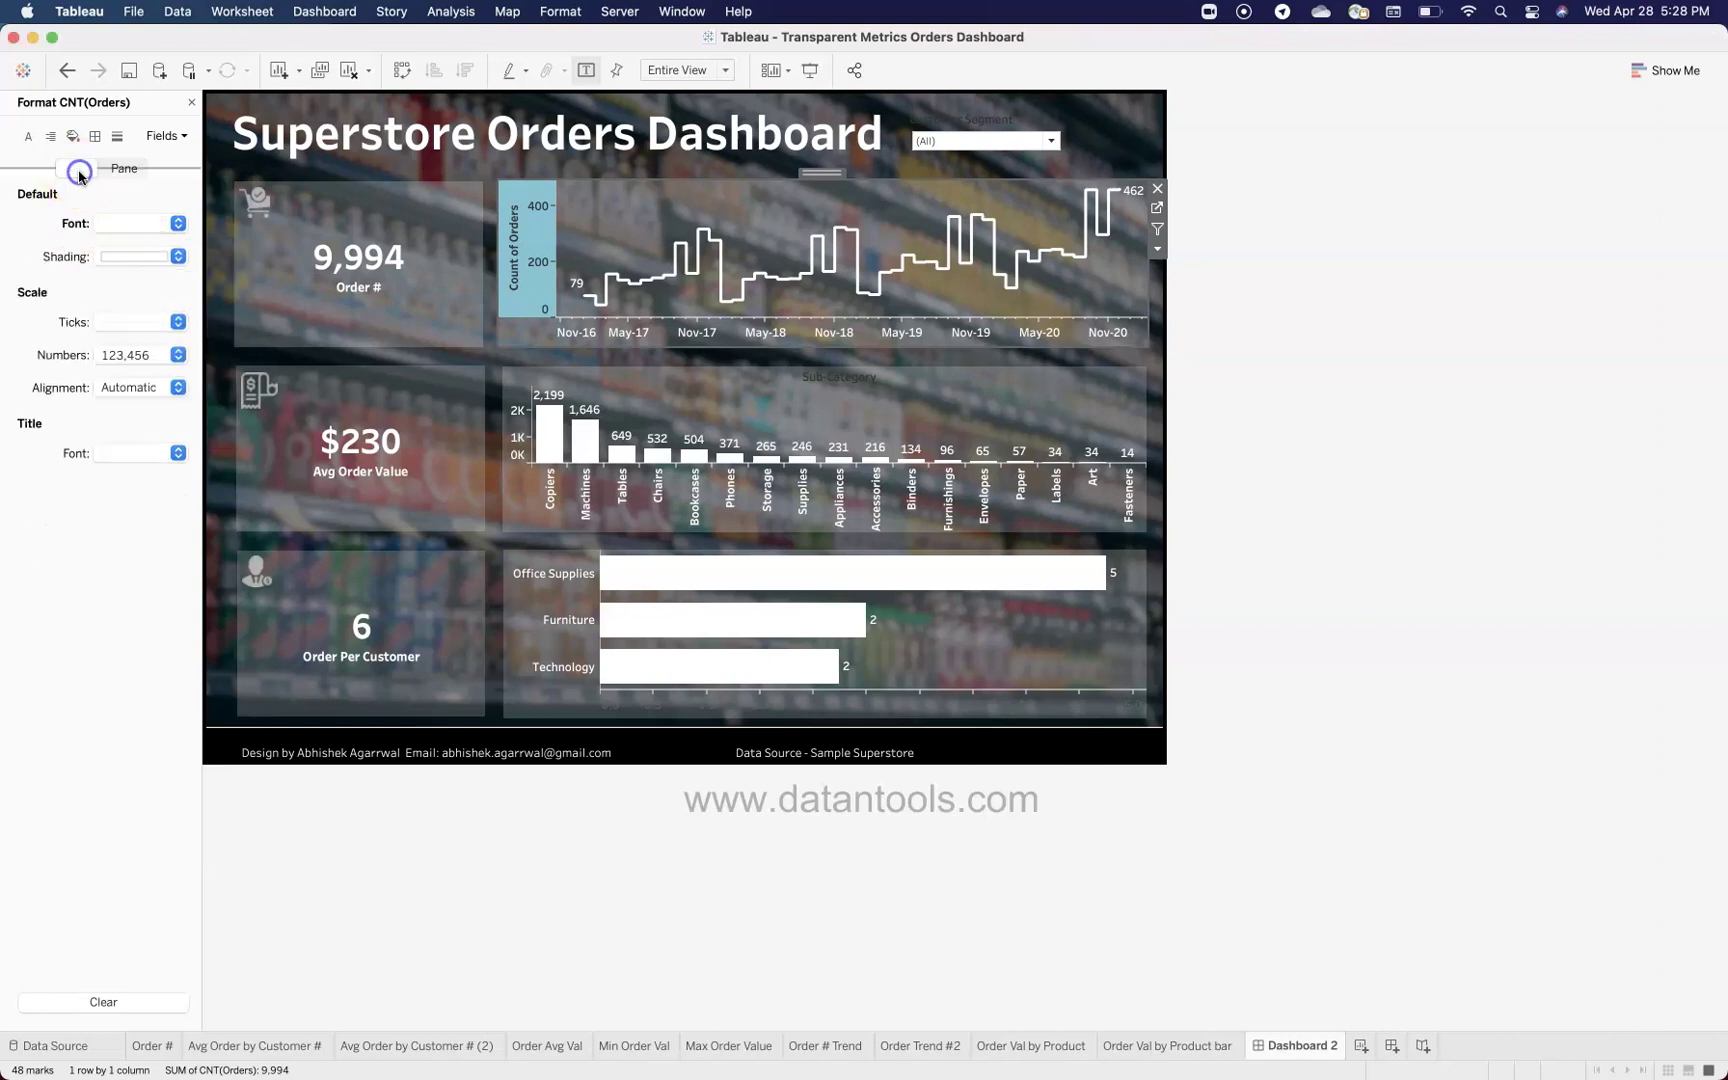
click(157, 226)
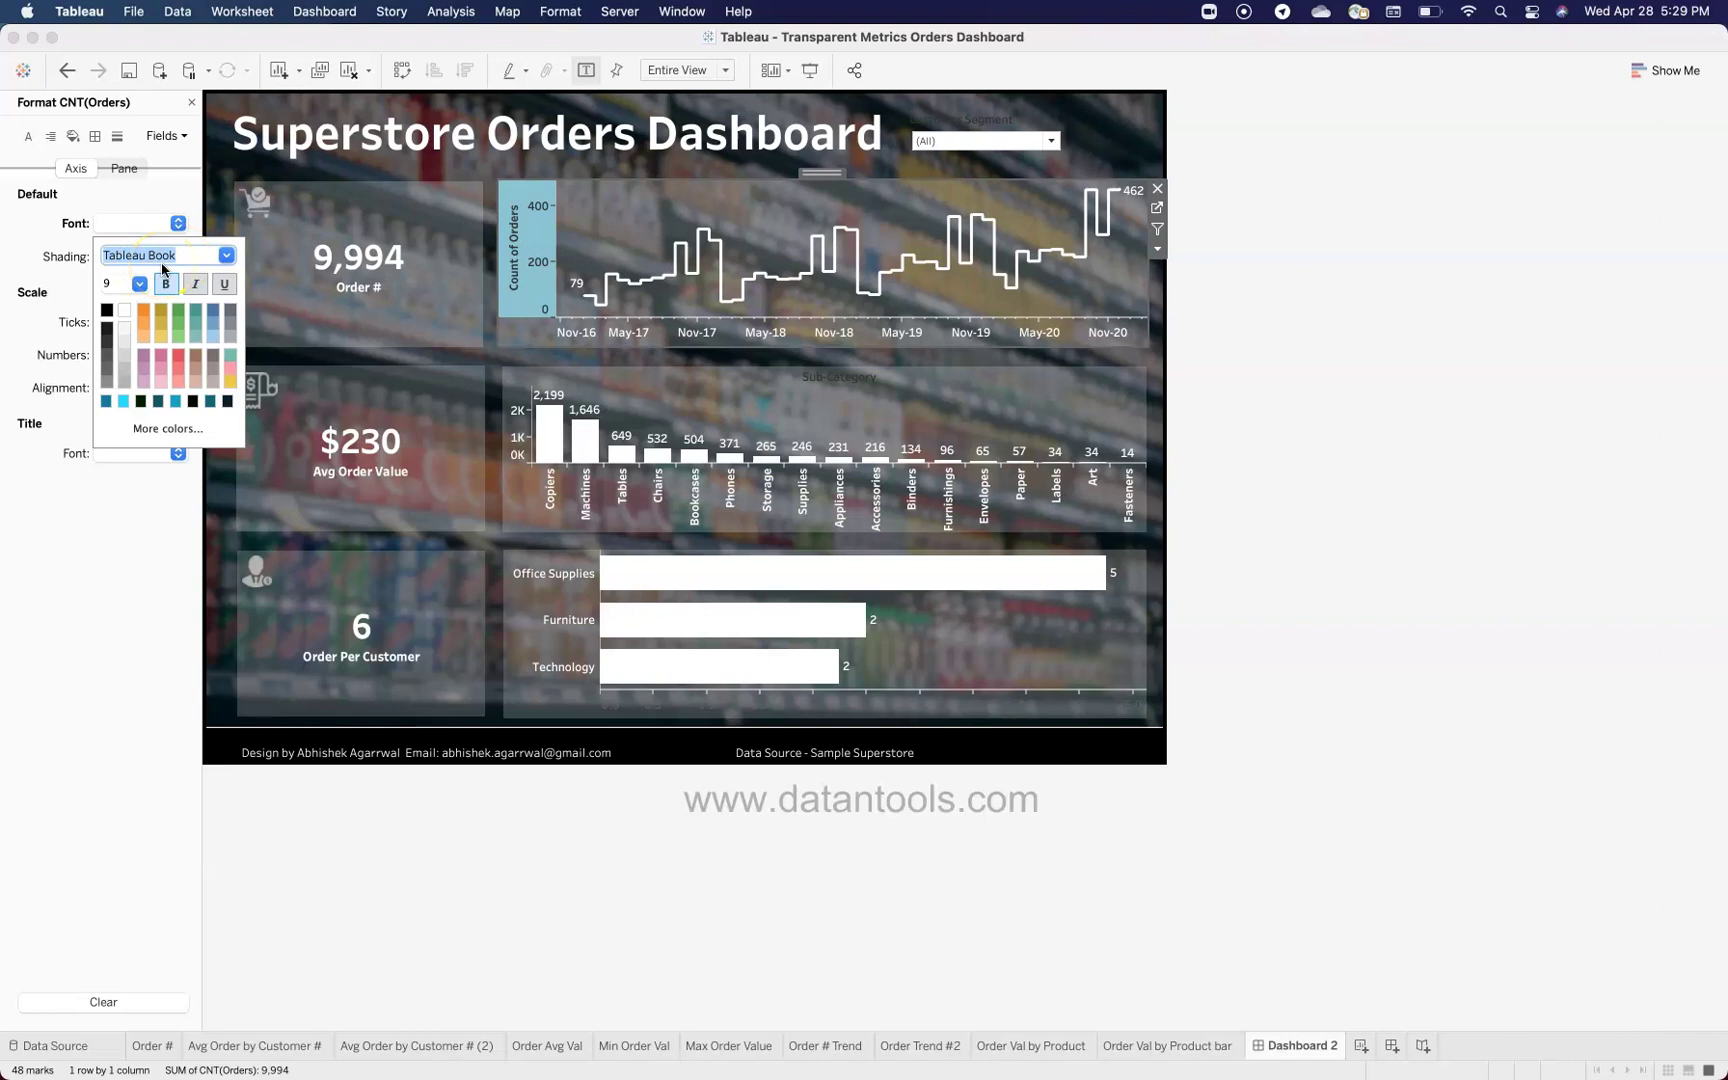
click(1520, 501)
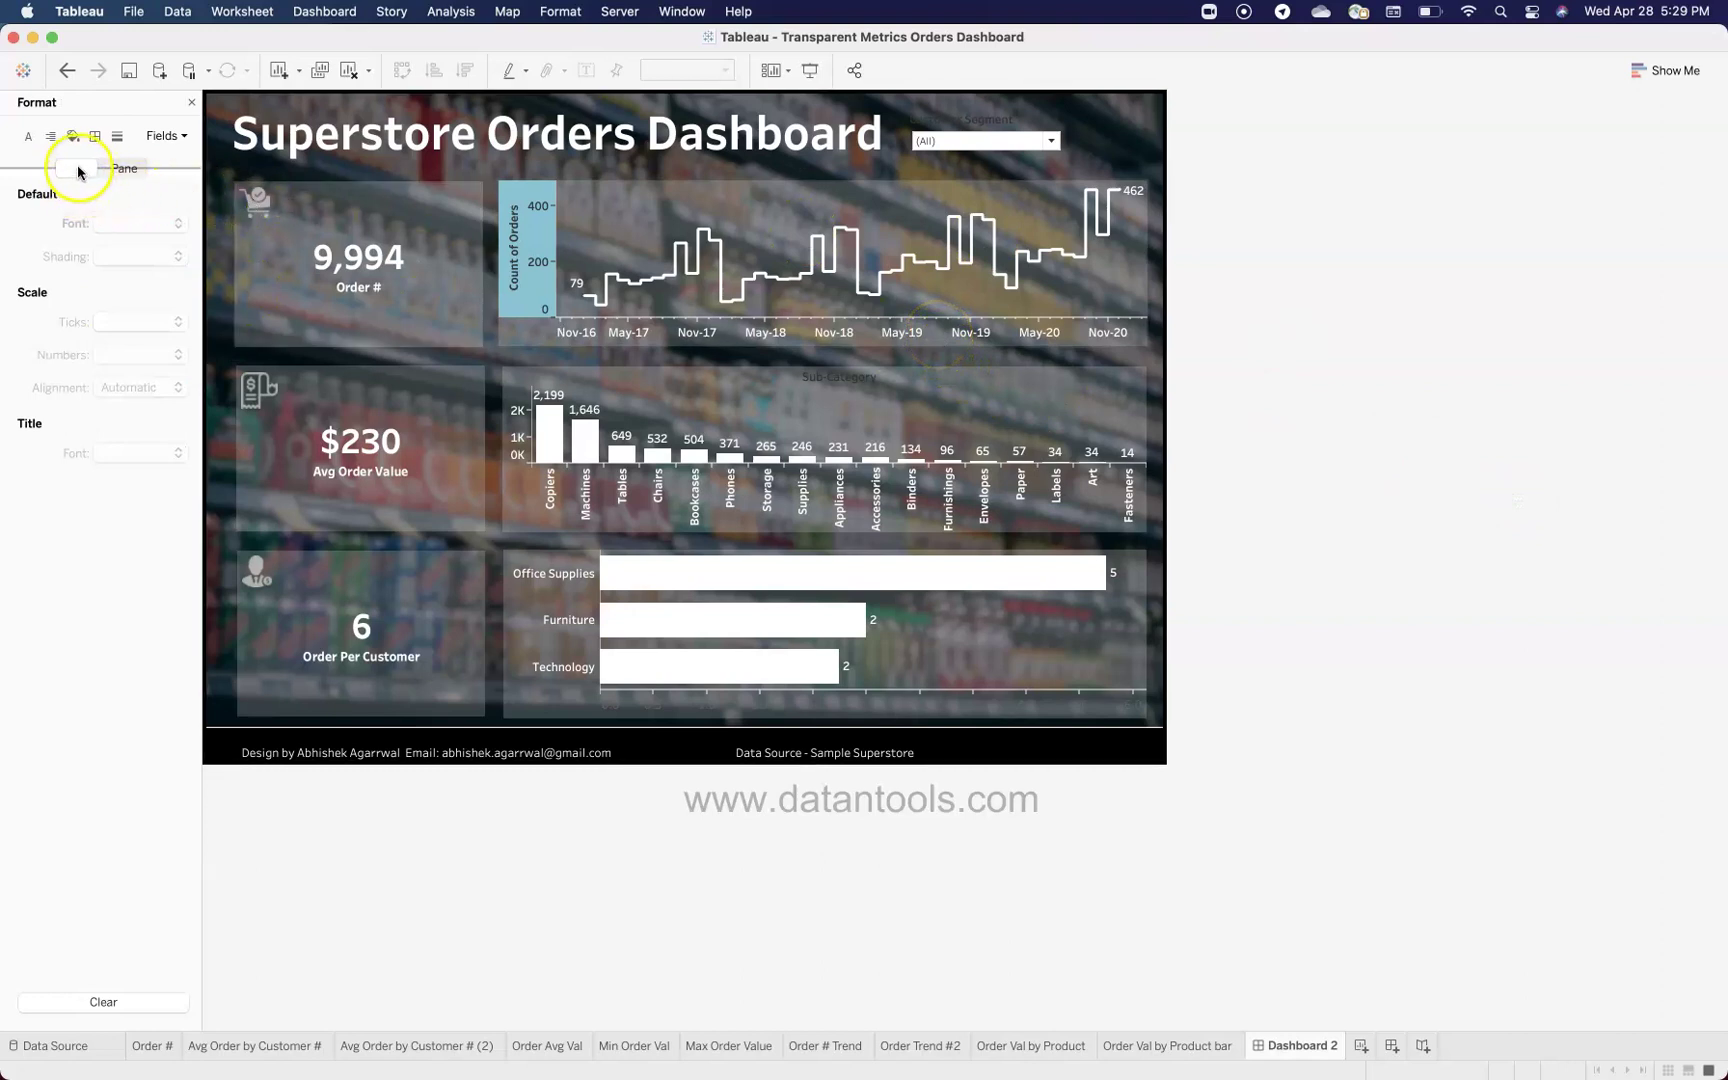
click(121, 170)
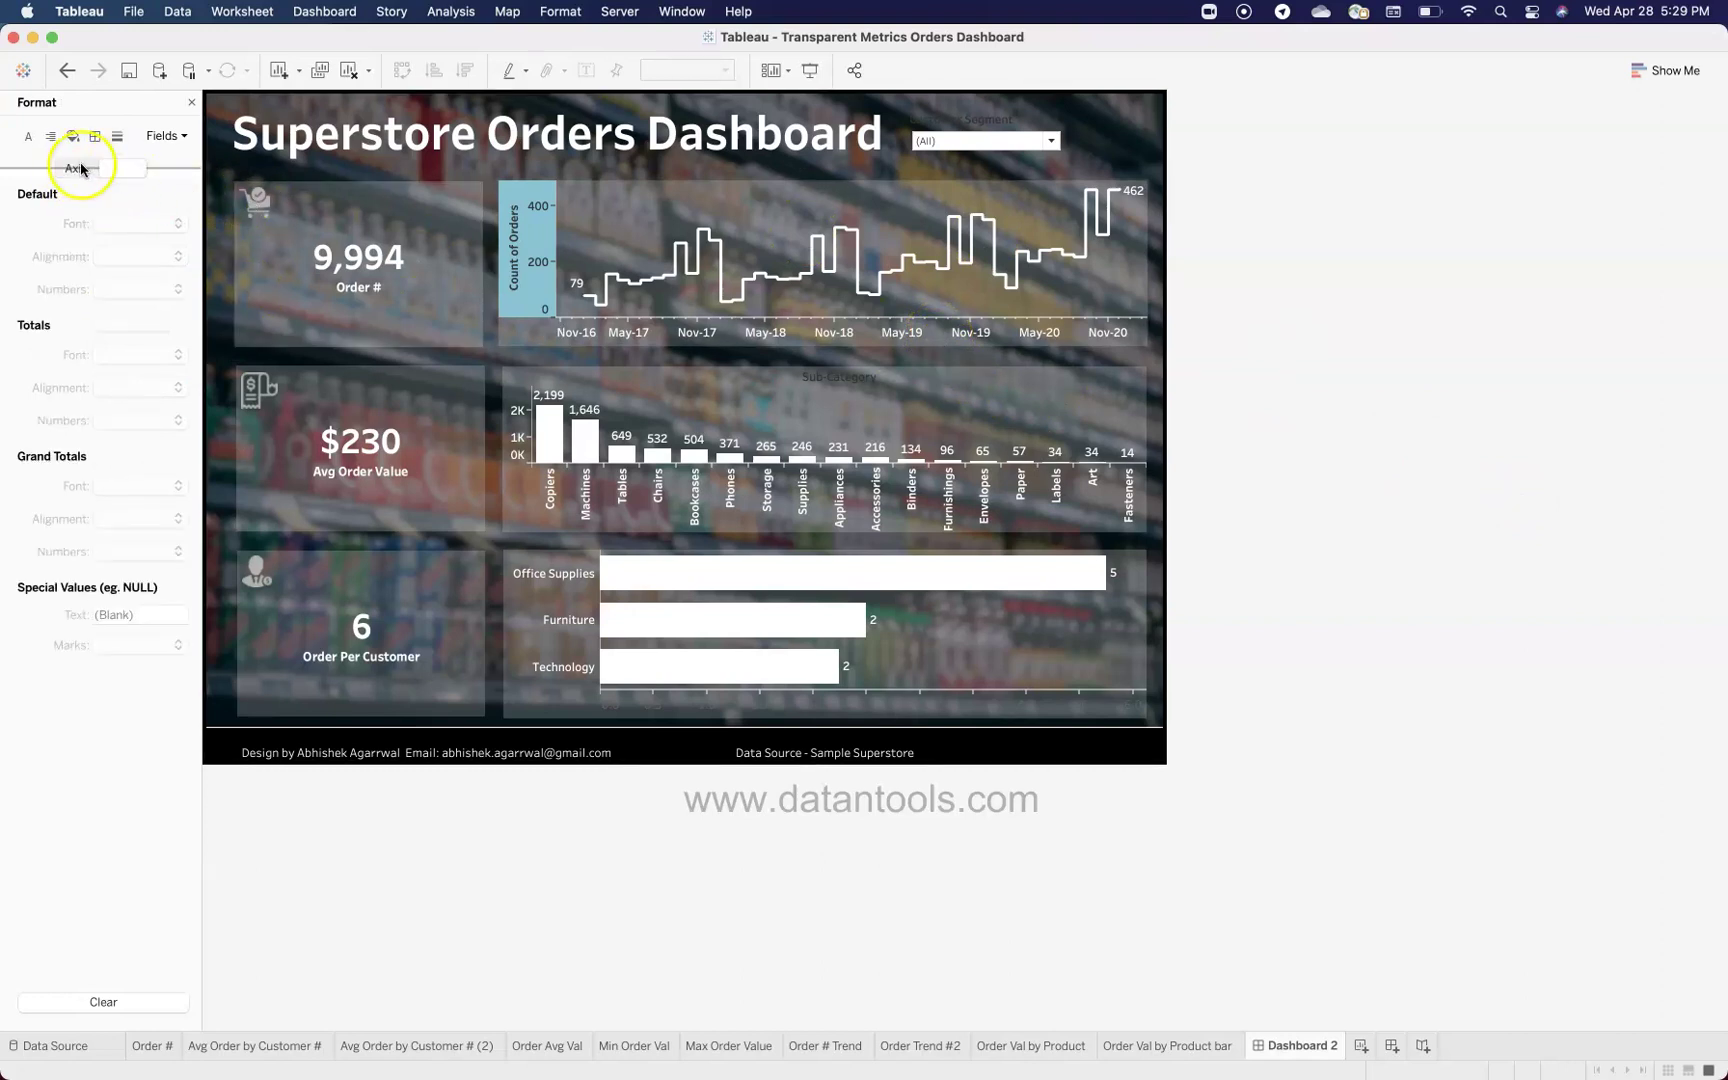
click(85, 172)
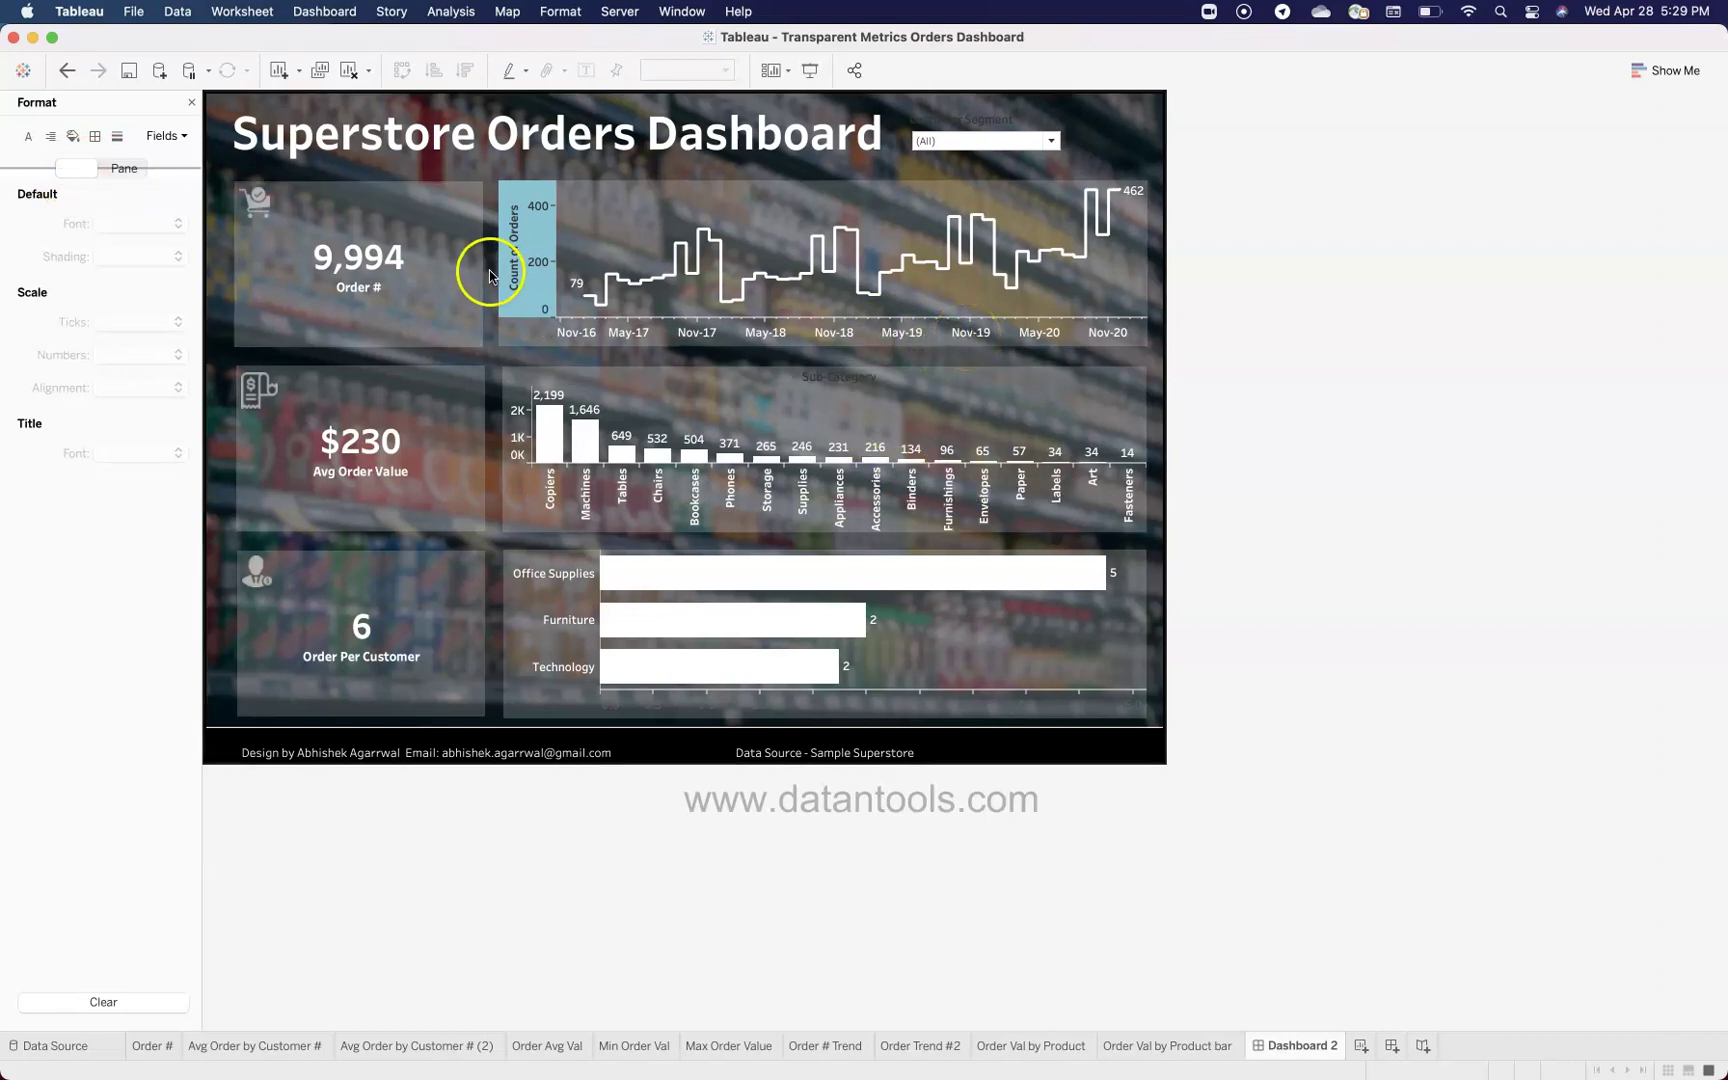
click(548, 285)
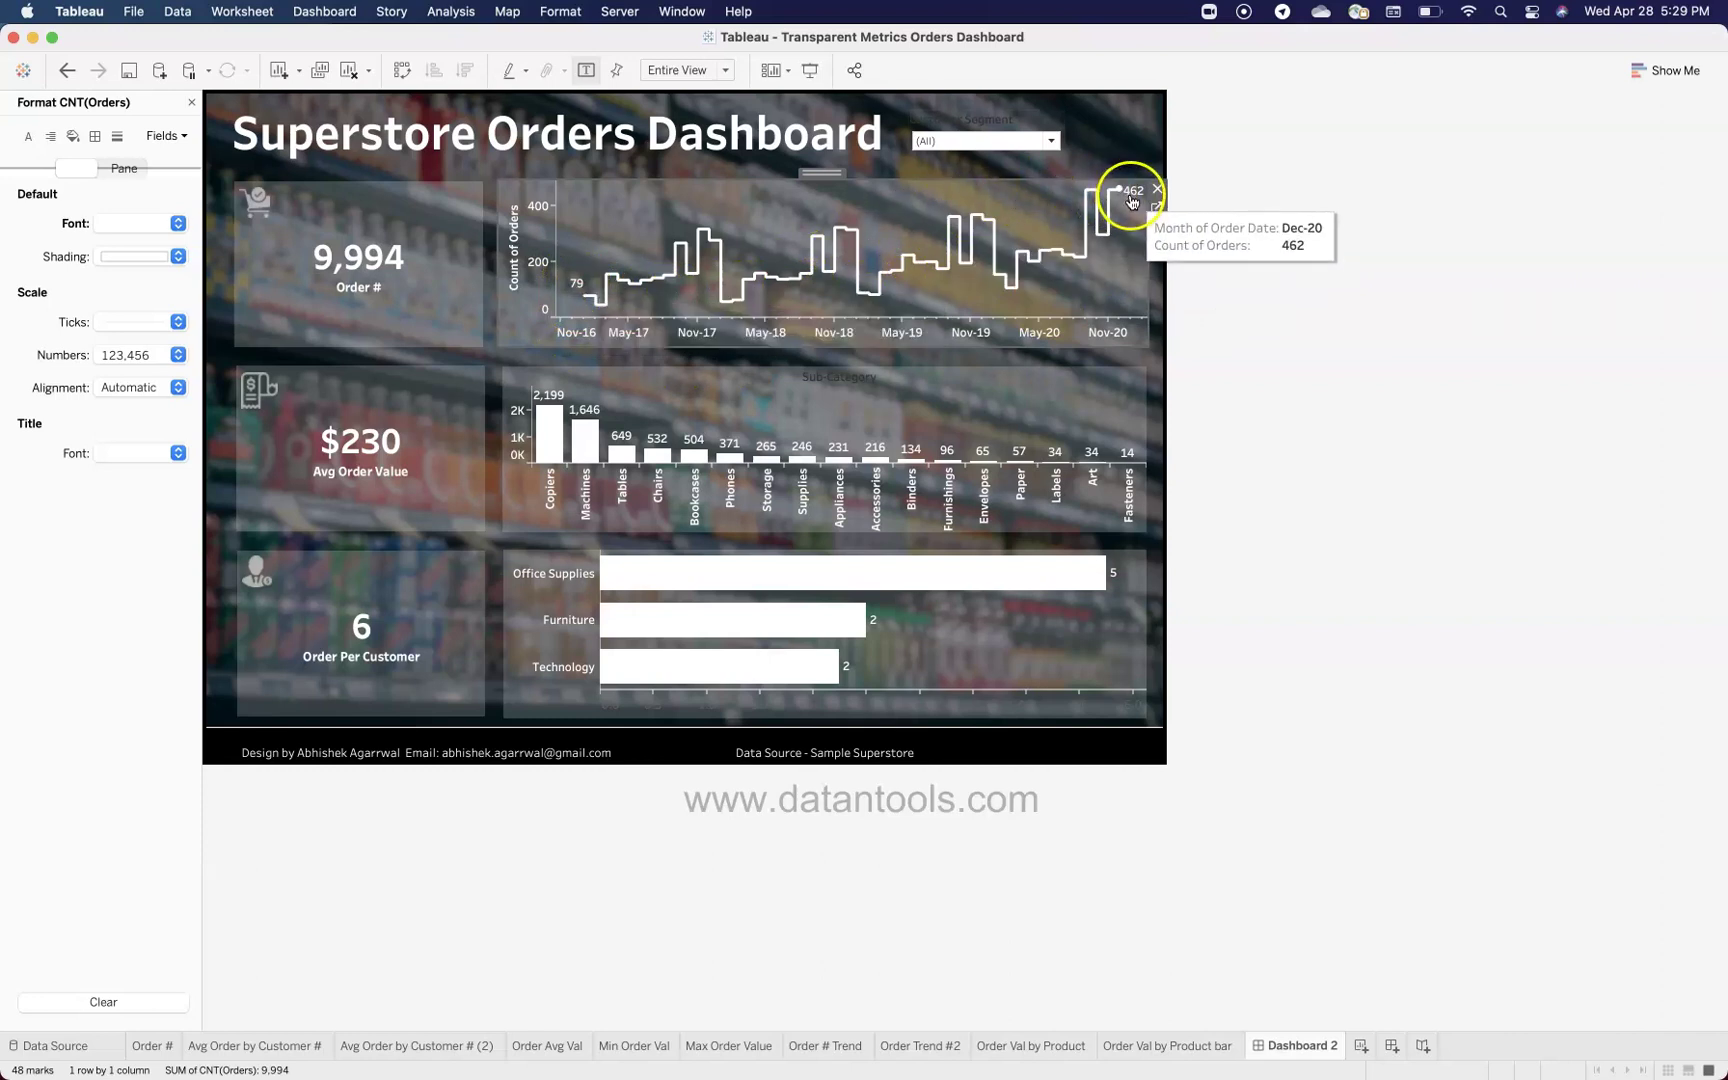
Step: Inspect the mark label settings on the Order Trend #2 worksheet and compare them with the line-end labels on Dashboard 2
click(922, 1046)
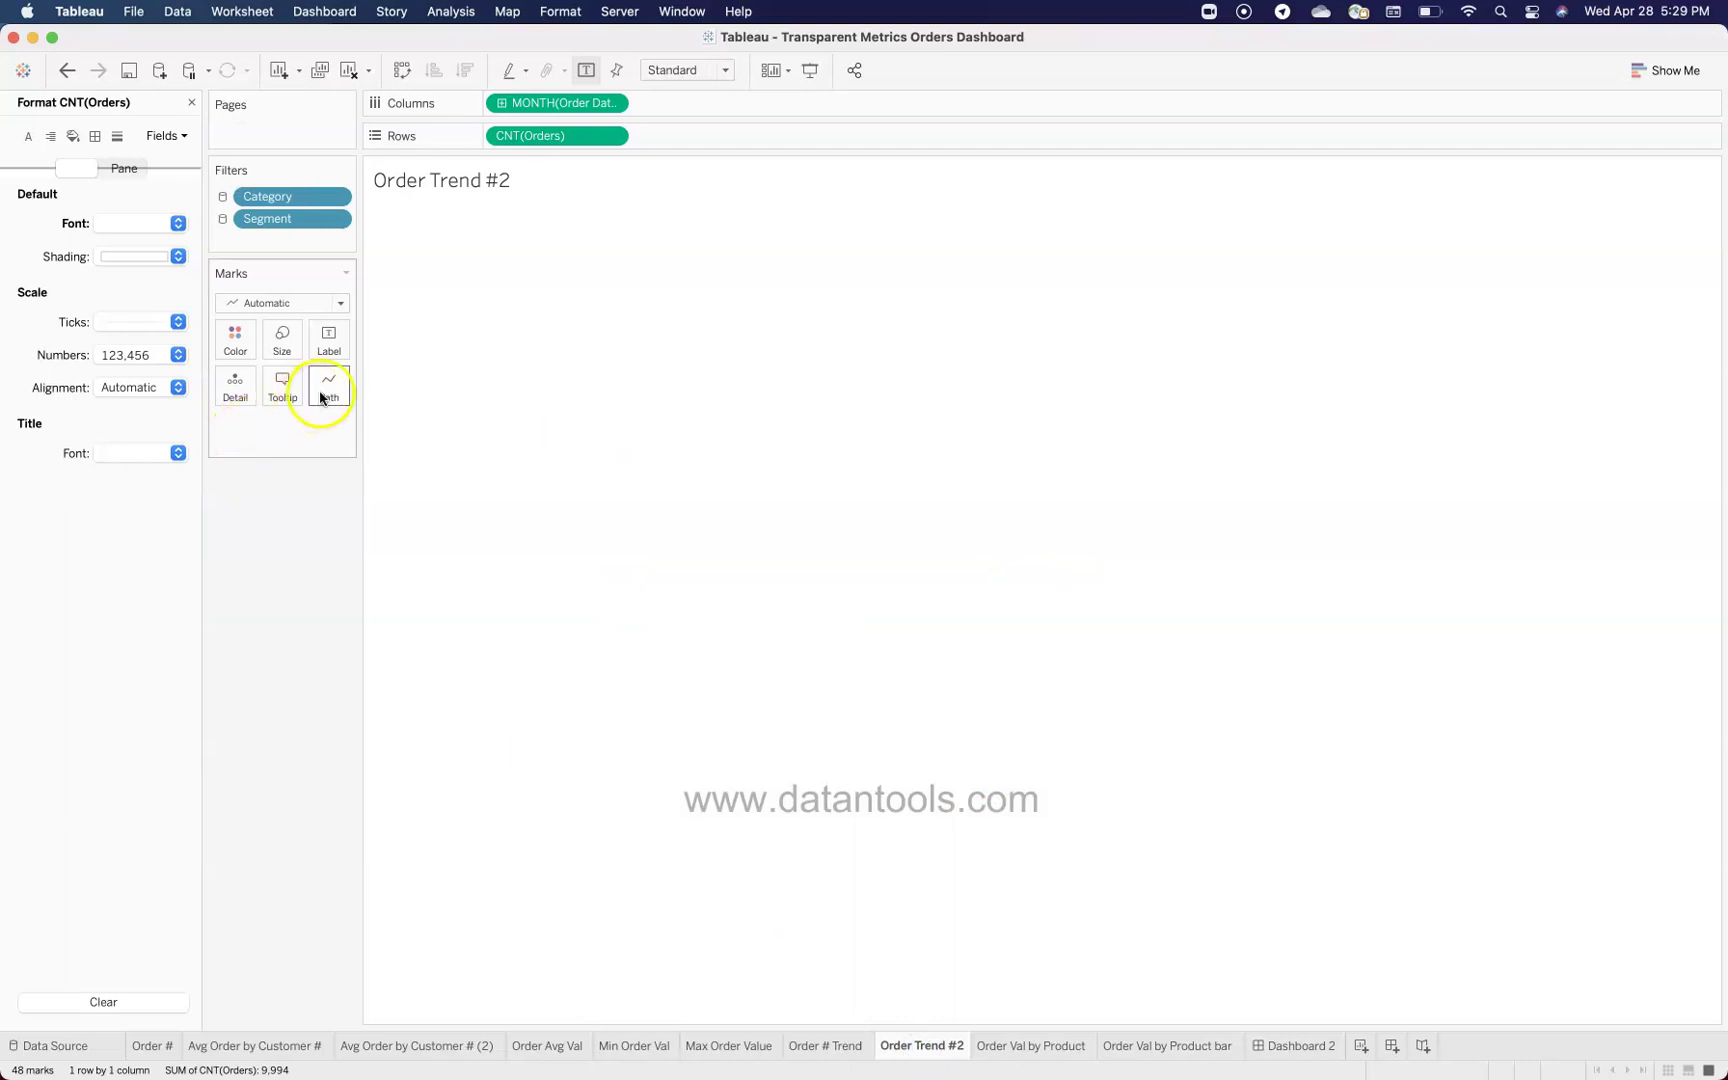
click(329, 355)
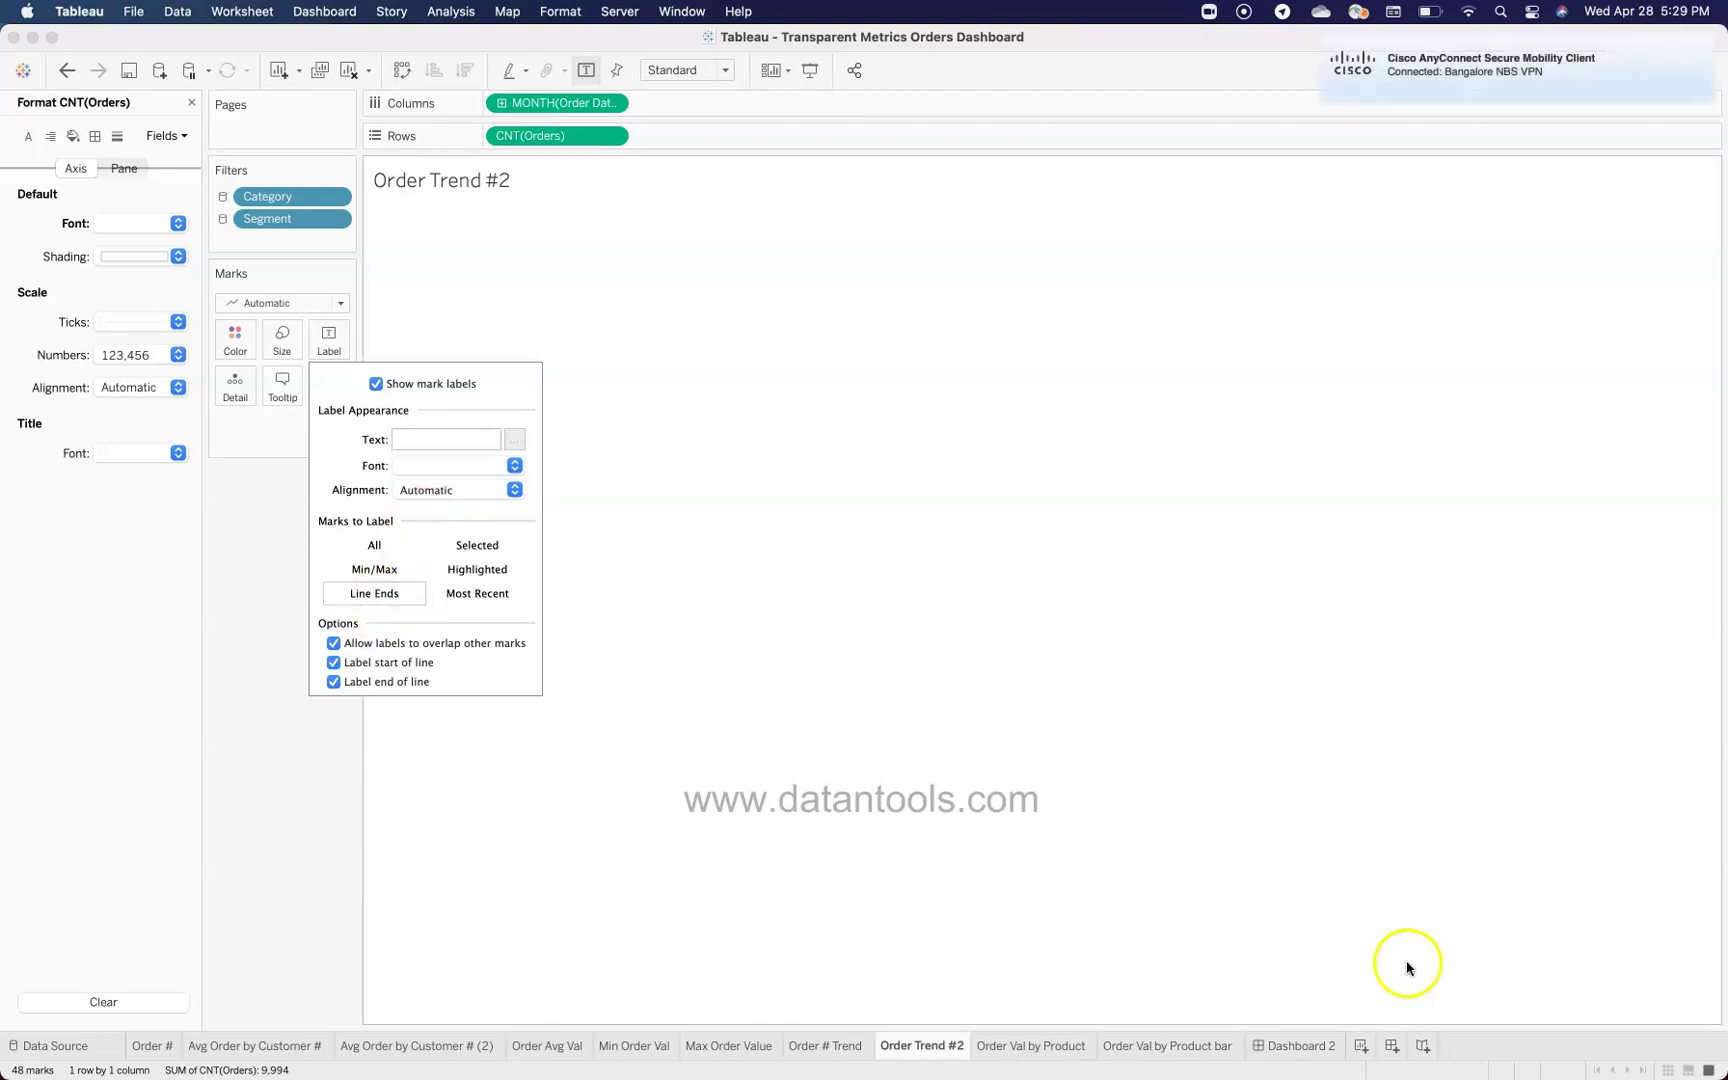
click(1300, 1044)
mouse_move(1128, 198)
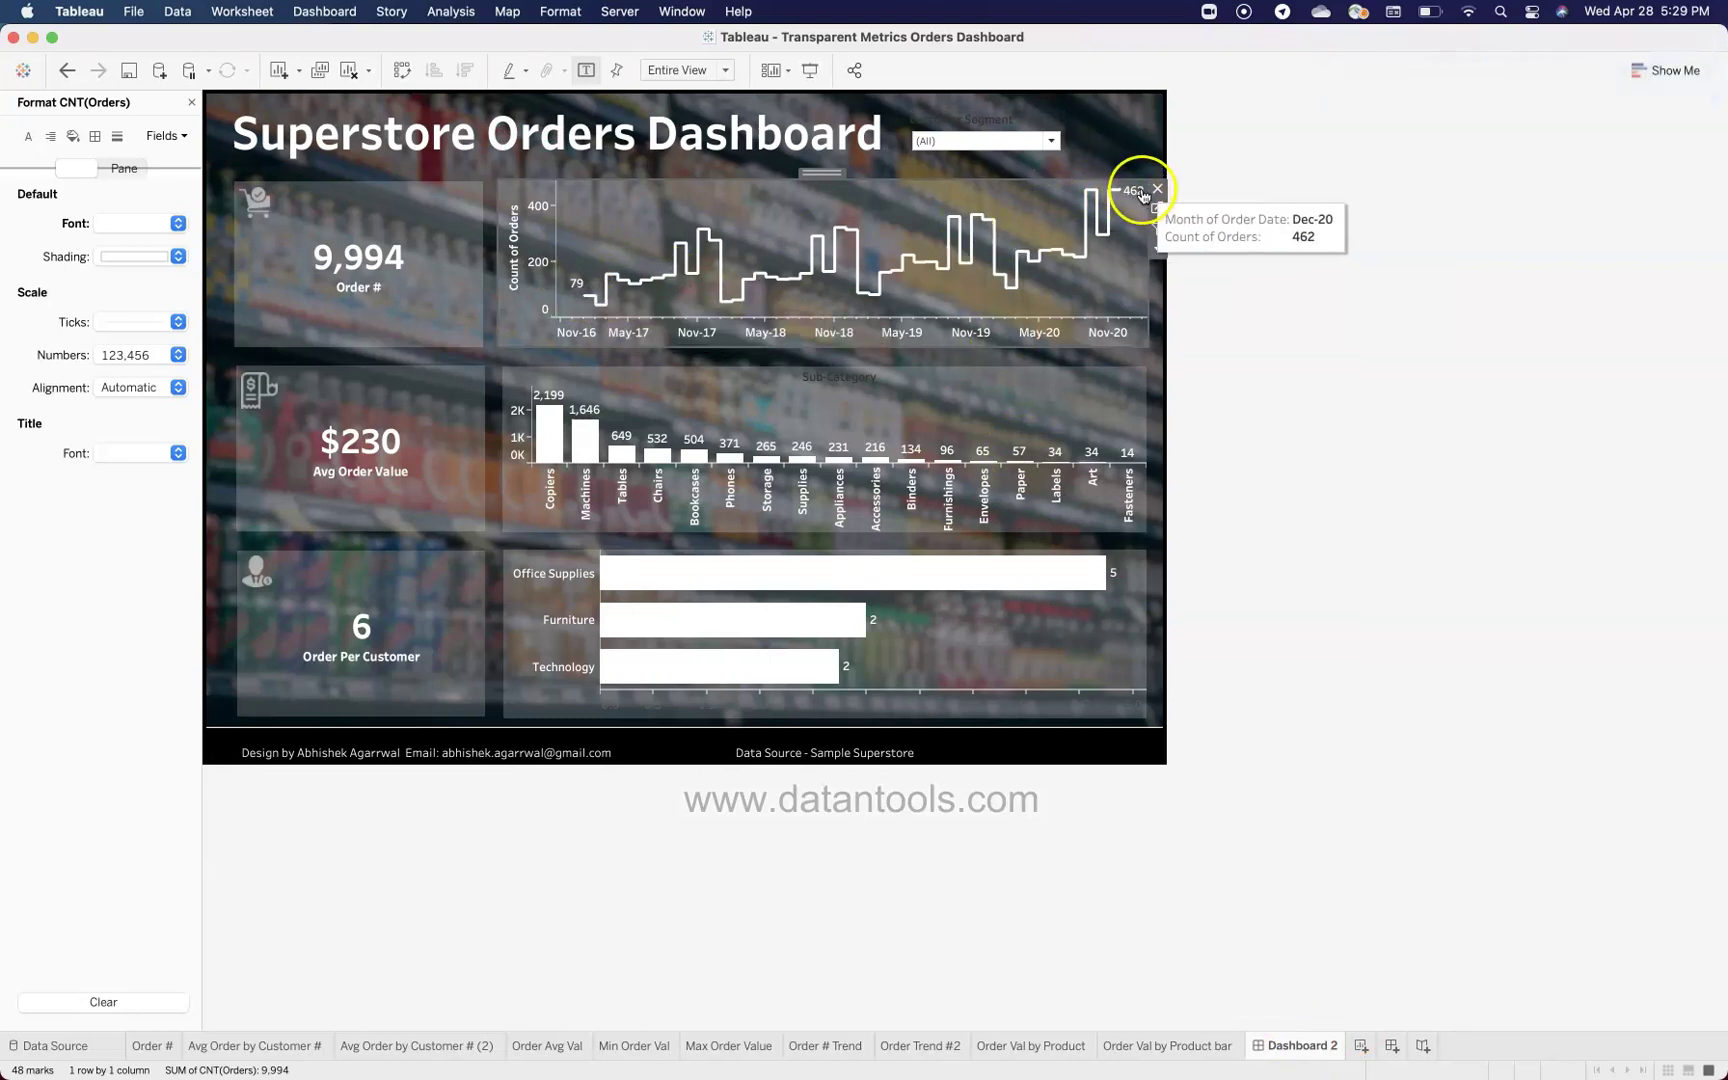
Step: Reopen the Order Trend #2 label settings to review the Marks to Label choices, and go back to Dashboard 2
click(929, 1045)
click(326, 349)
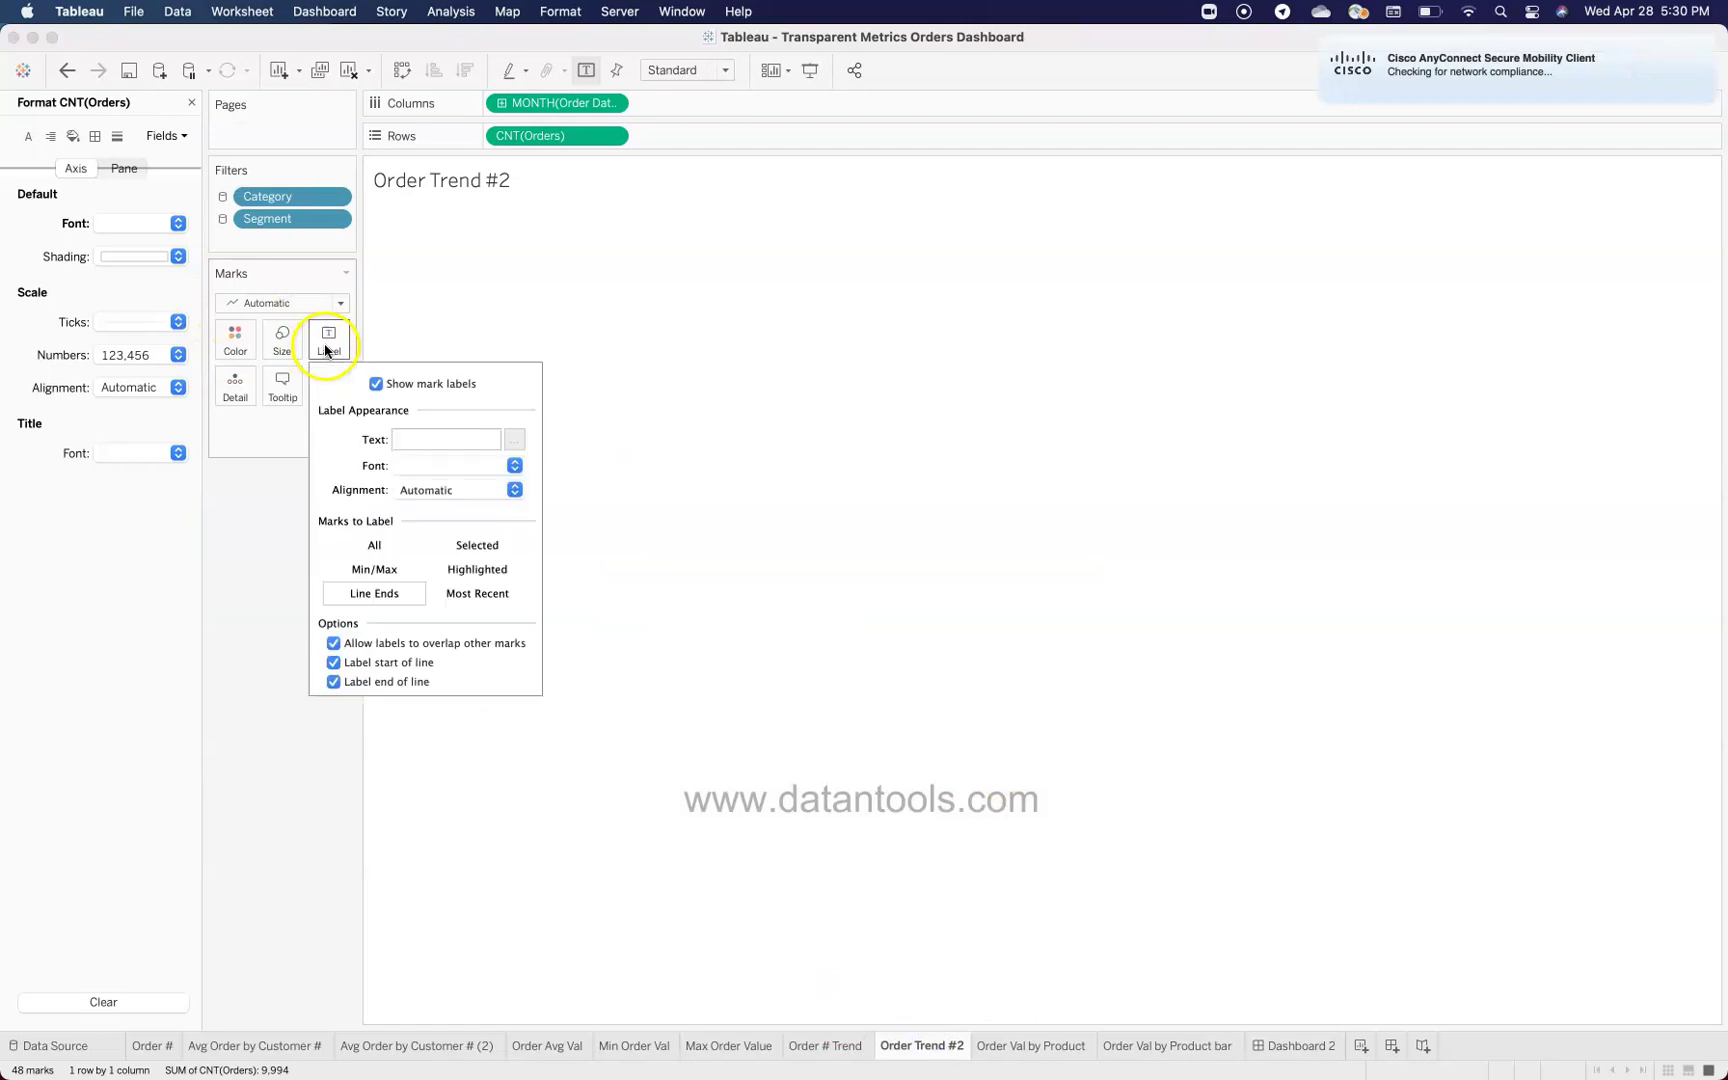
click(385, 567)
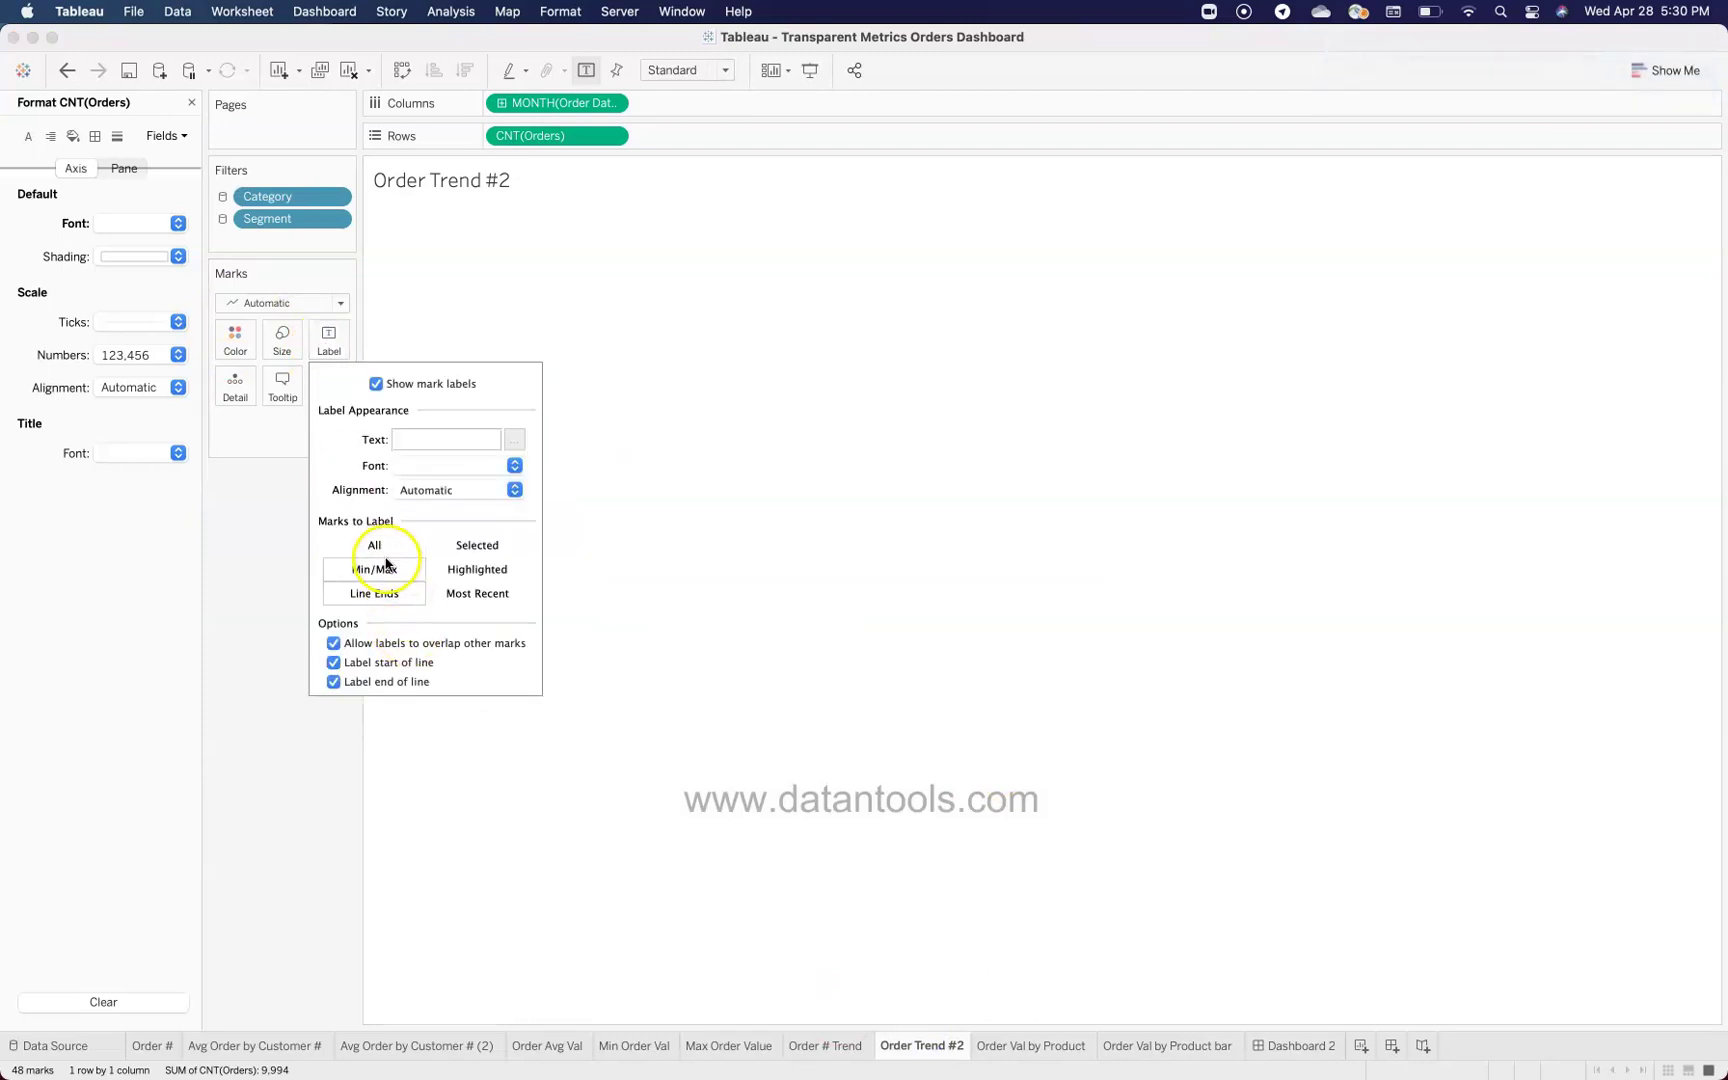
click(475, 567)
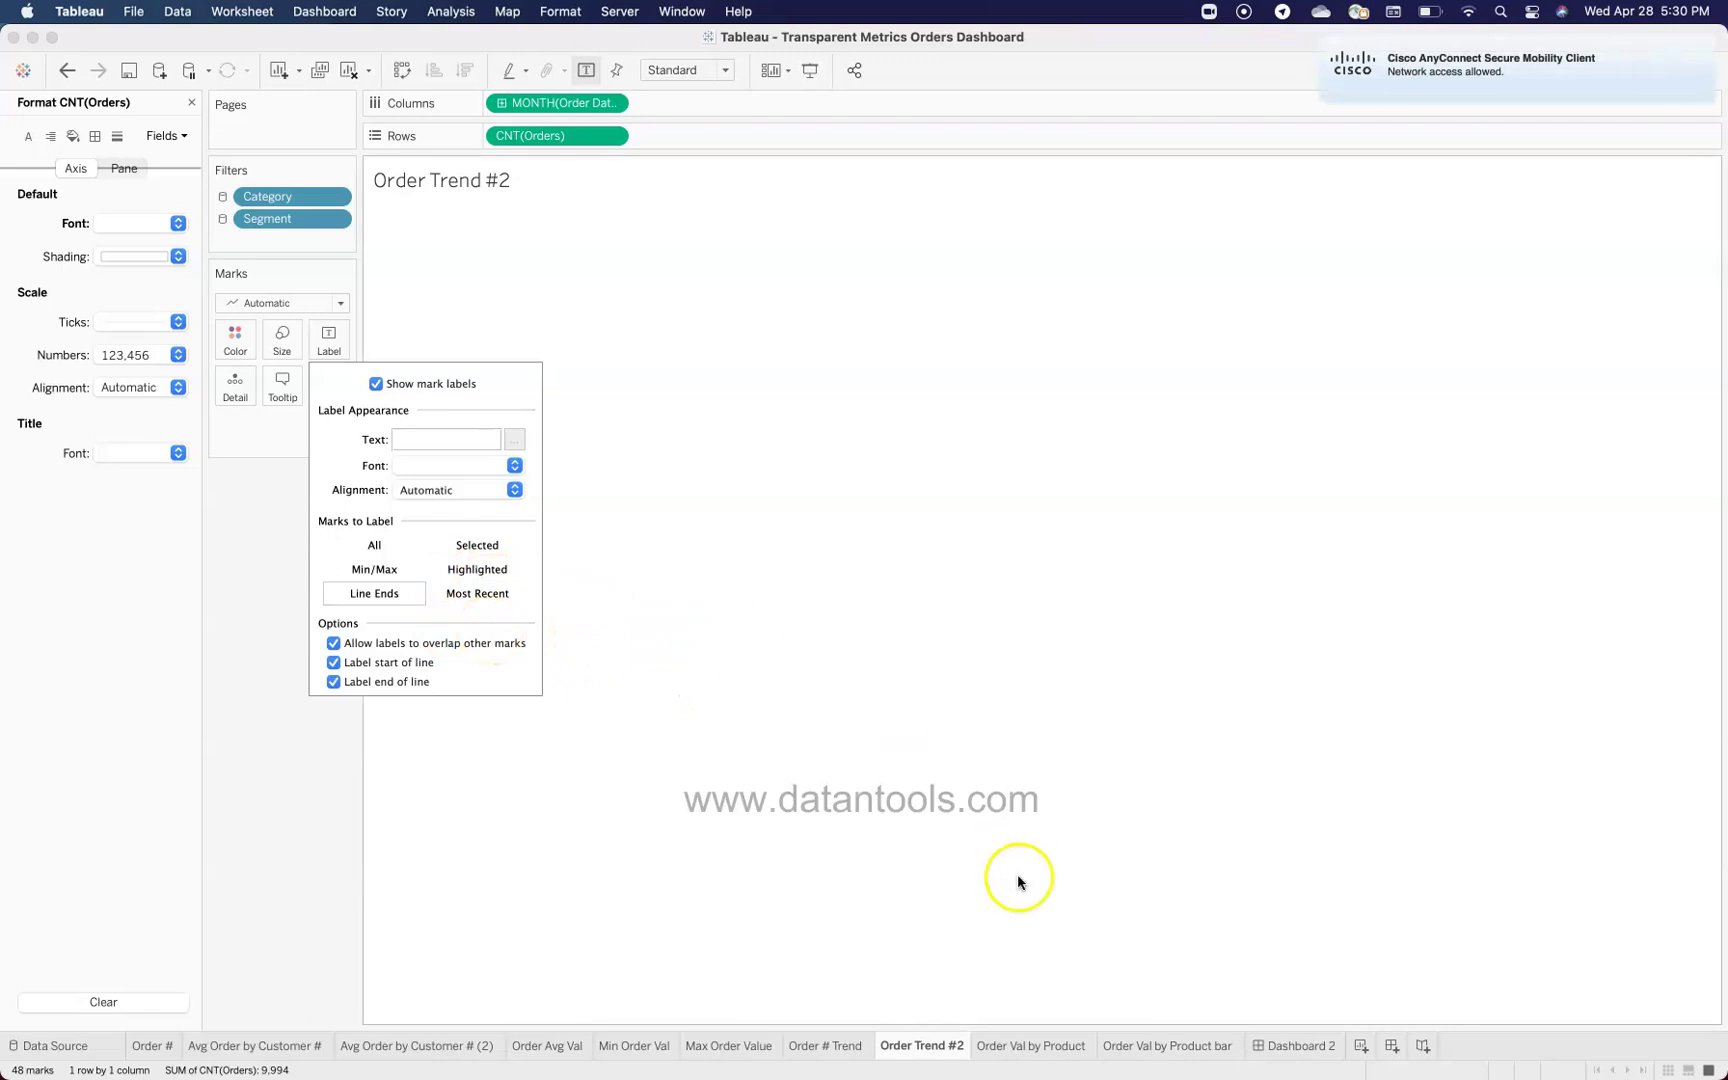
click(1310, 1047)
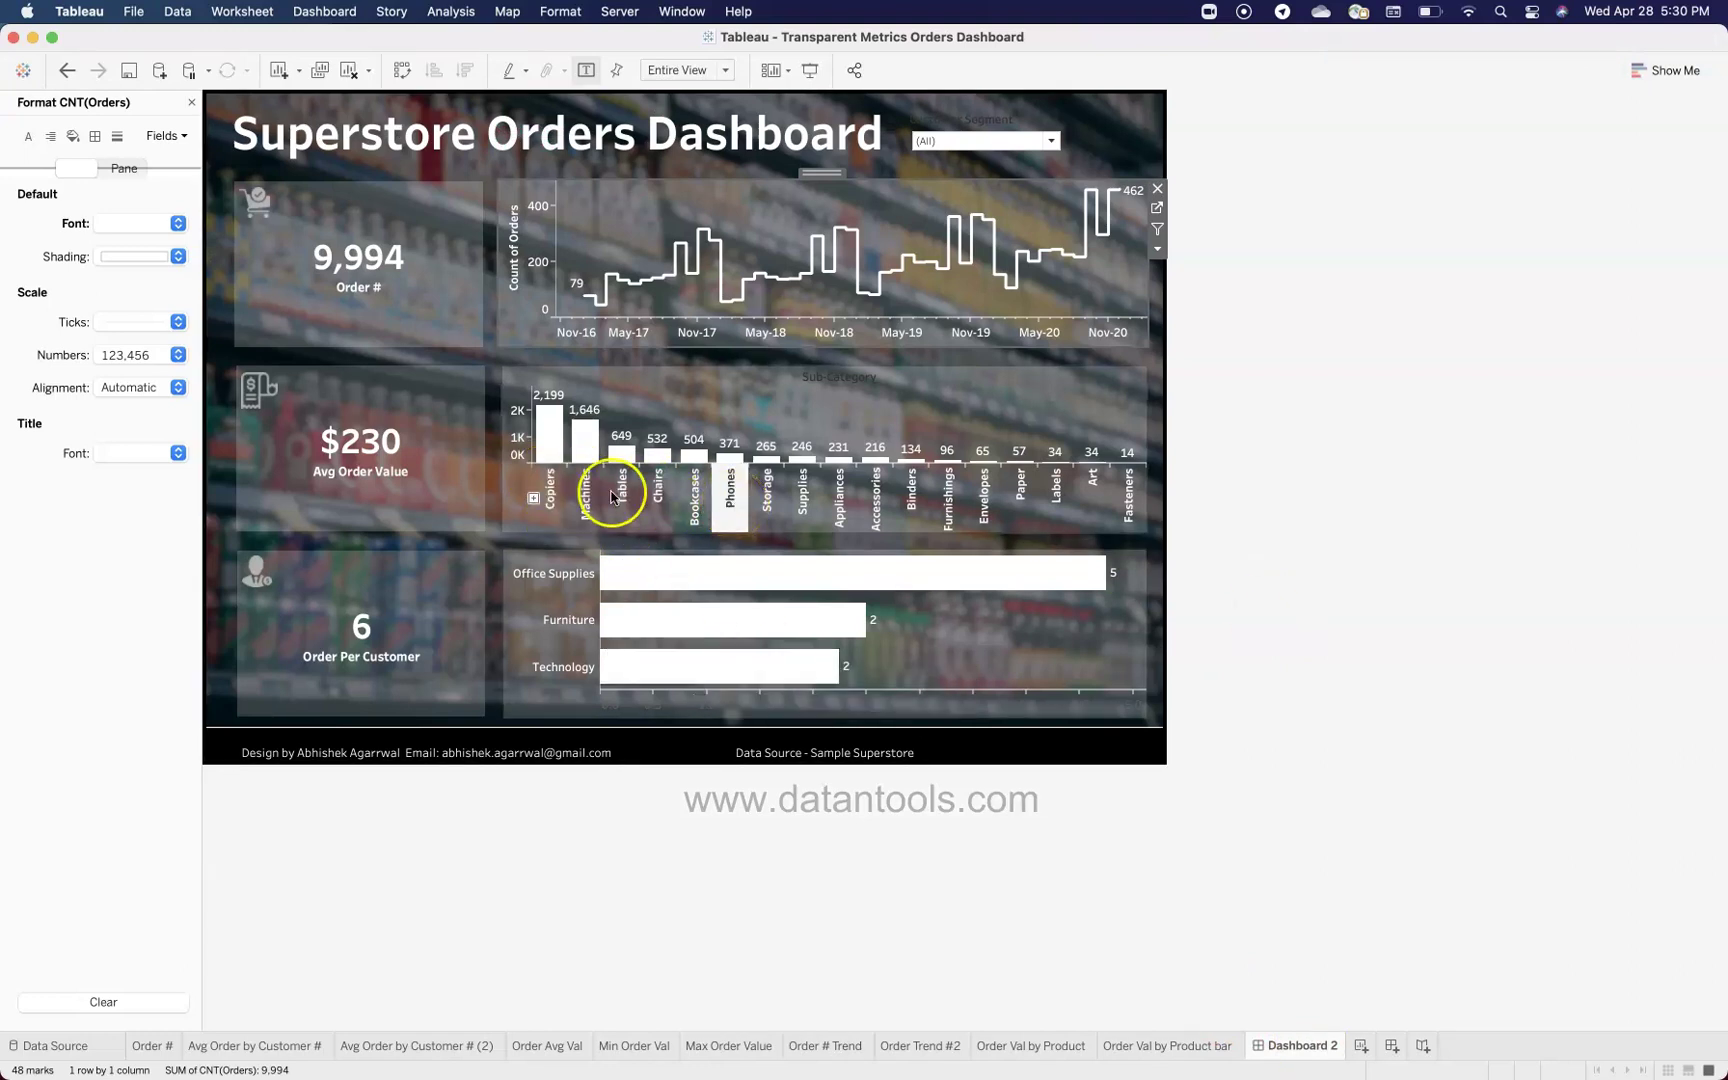
Step: Review the Avg Order Value card and the sub-category headers of the average sales bar chart
mouse_move(447, 432)
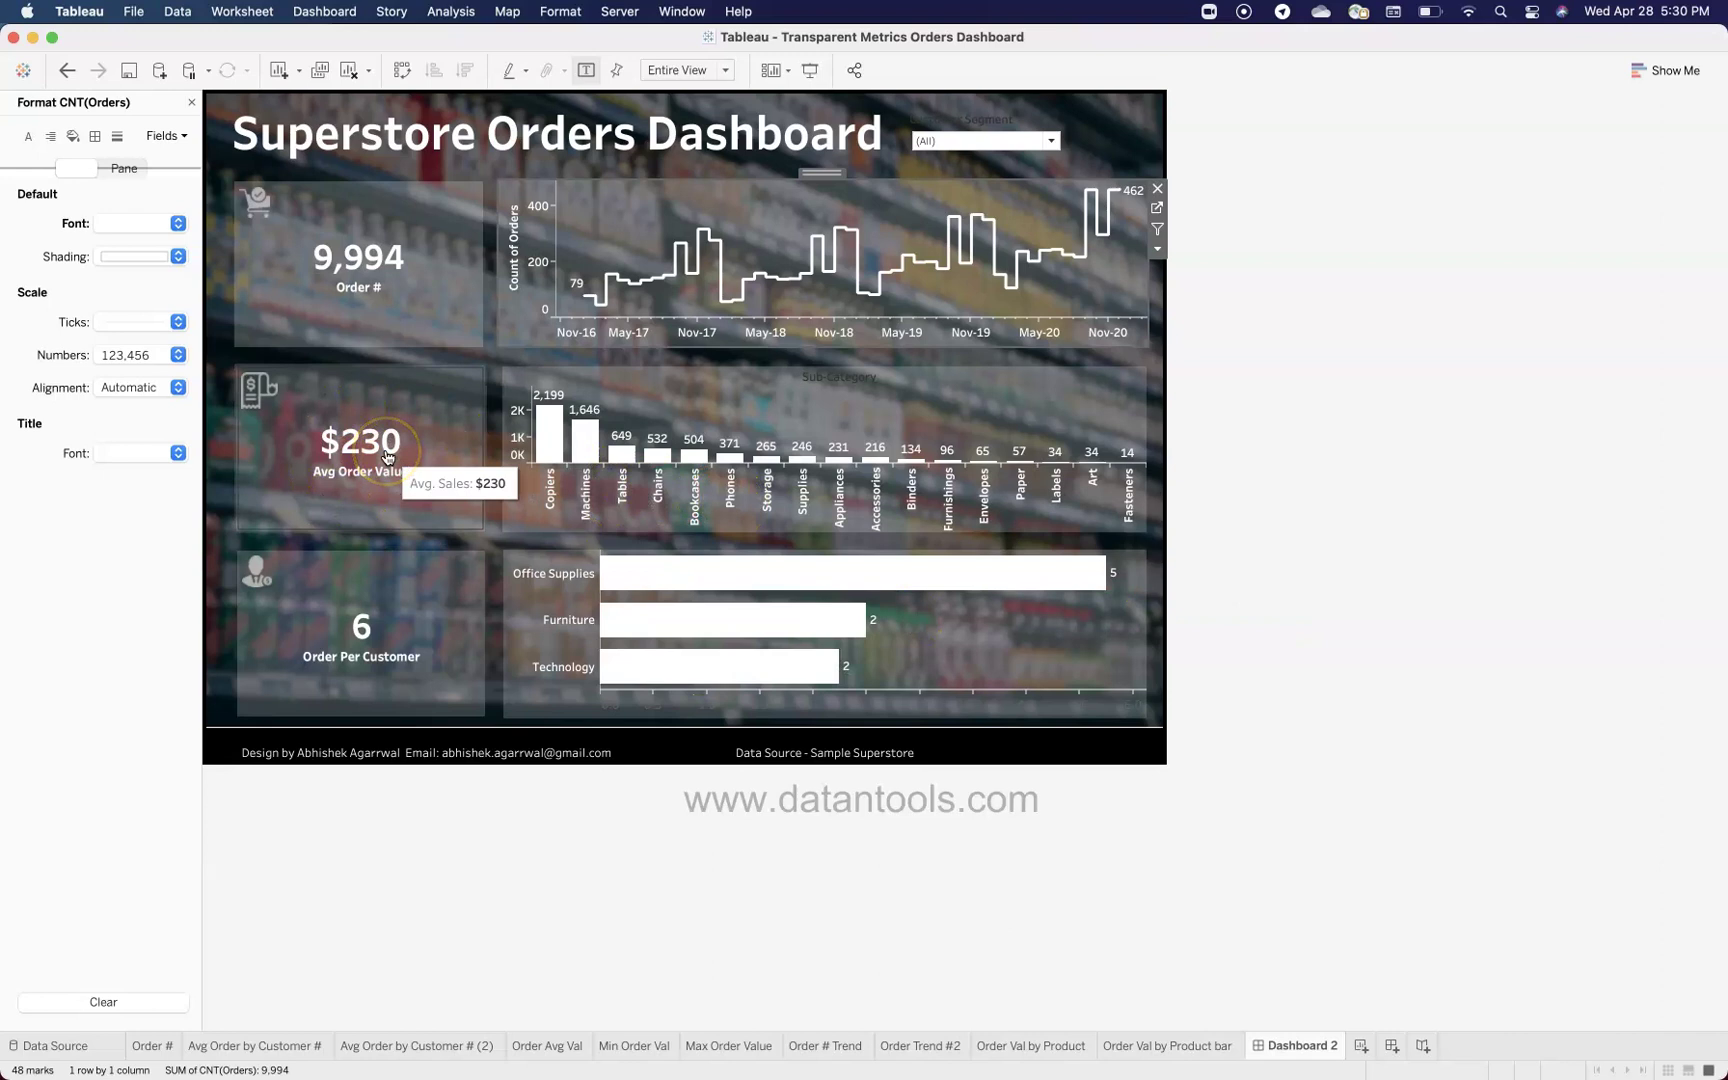
click(508, 525)
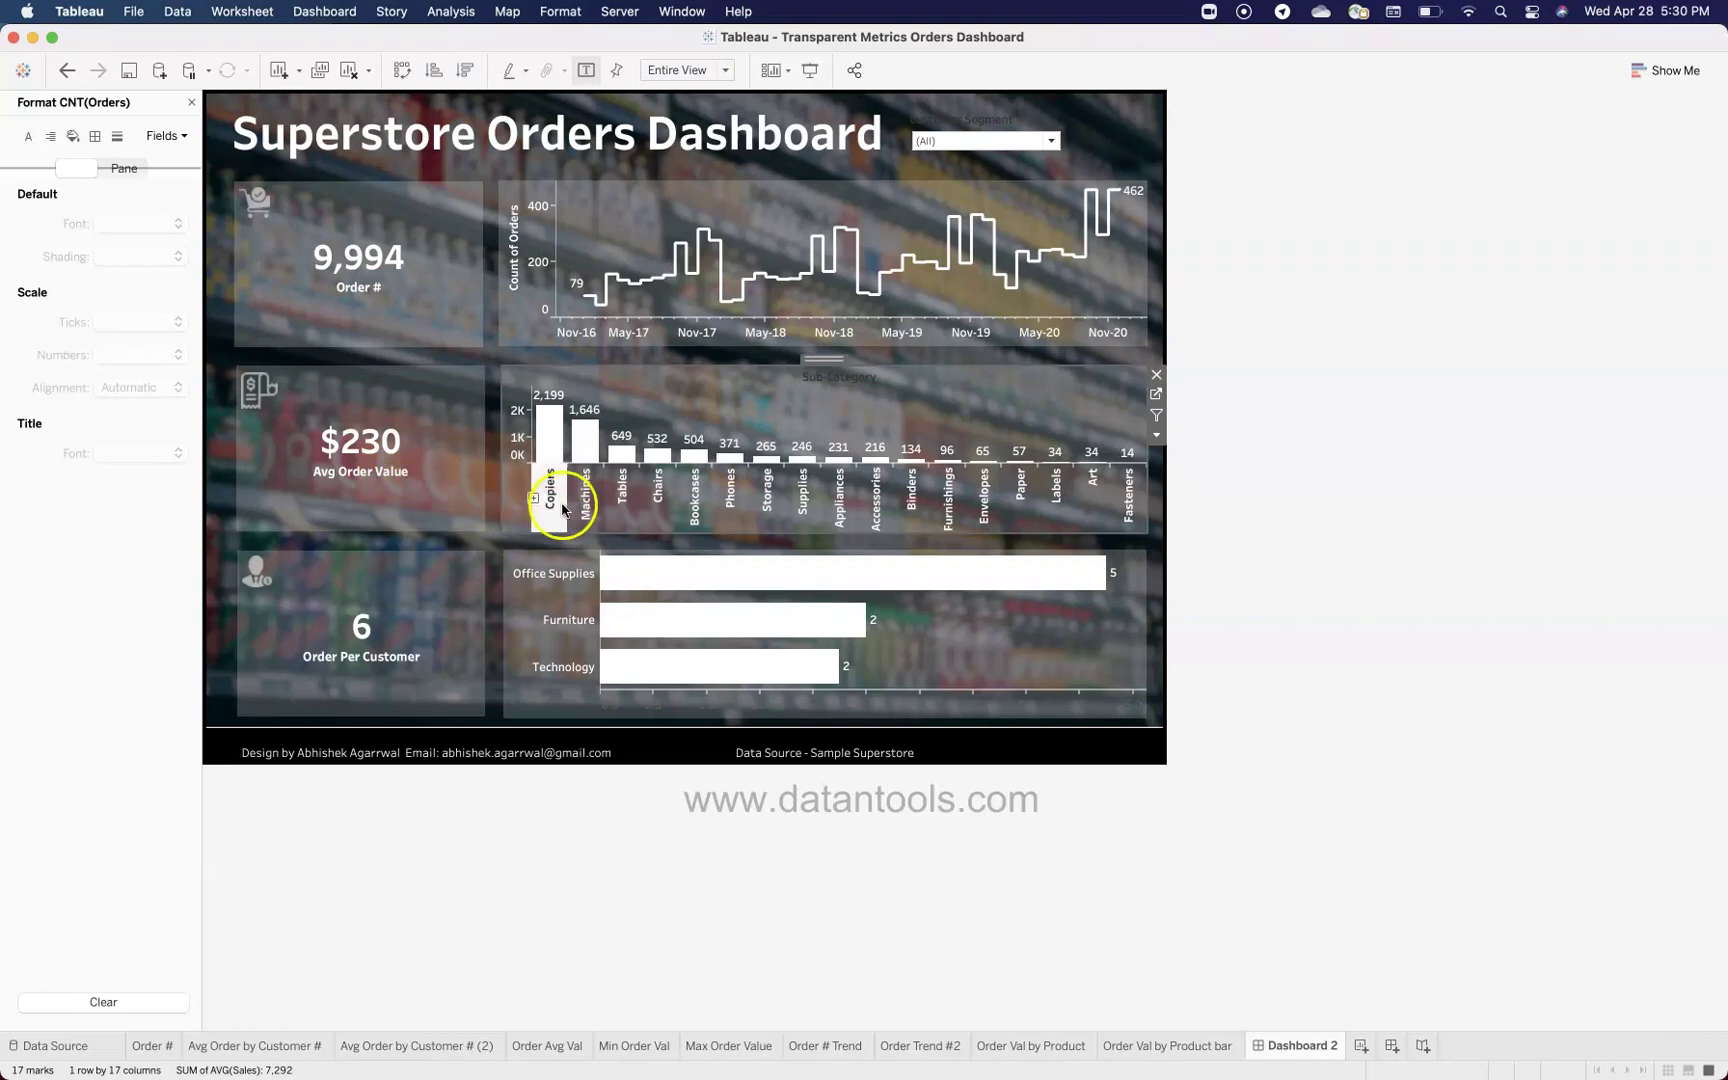
click(767, 497)
click(1056, 490)
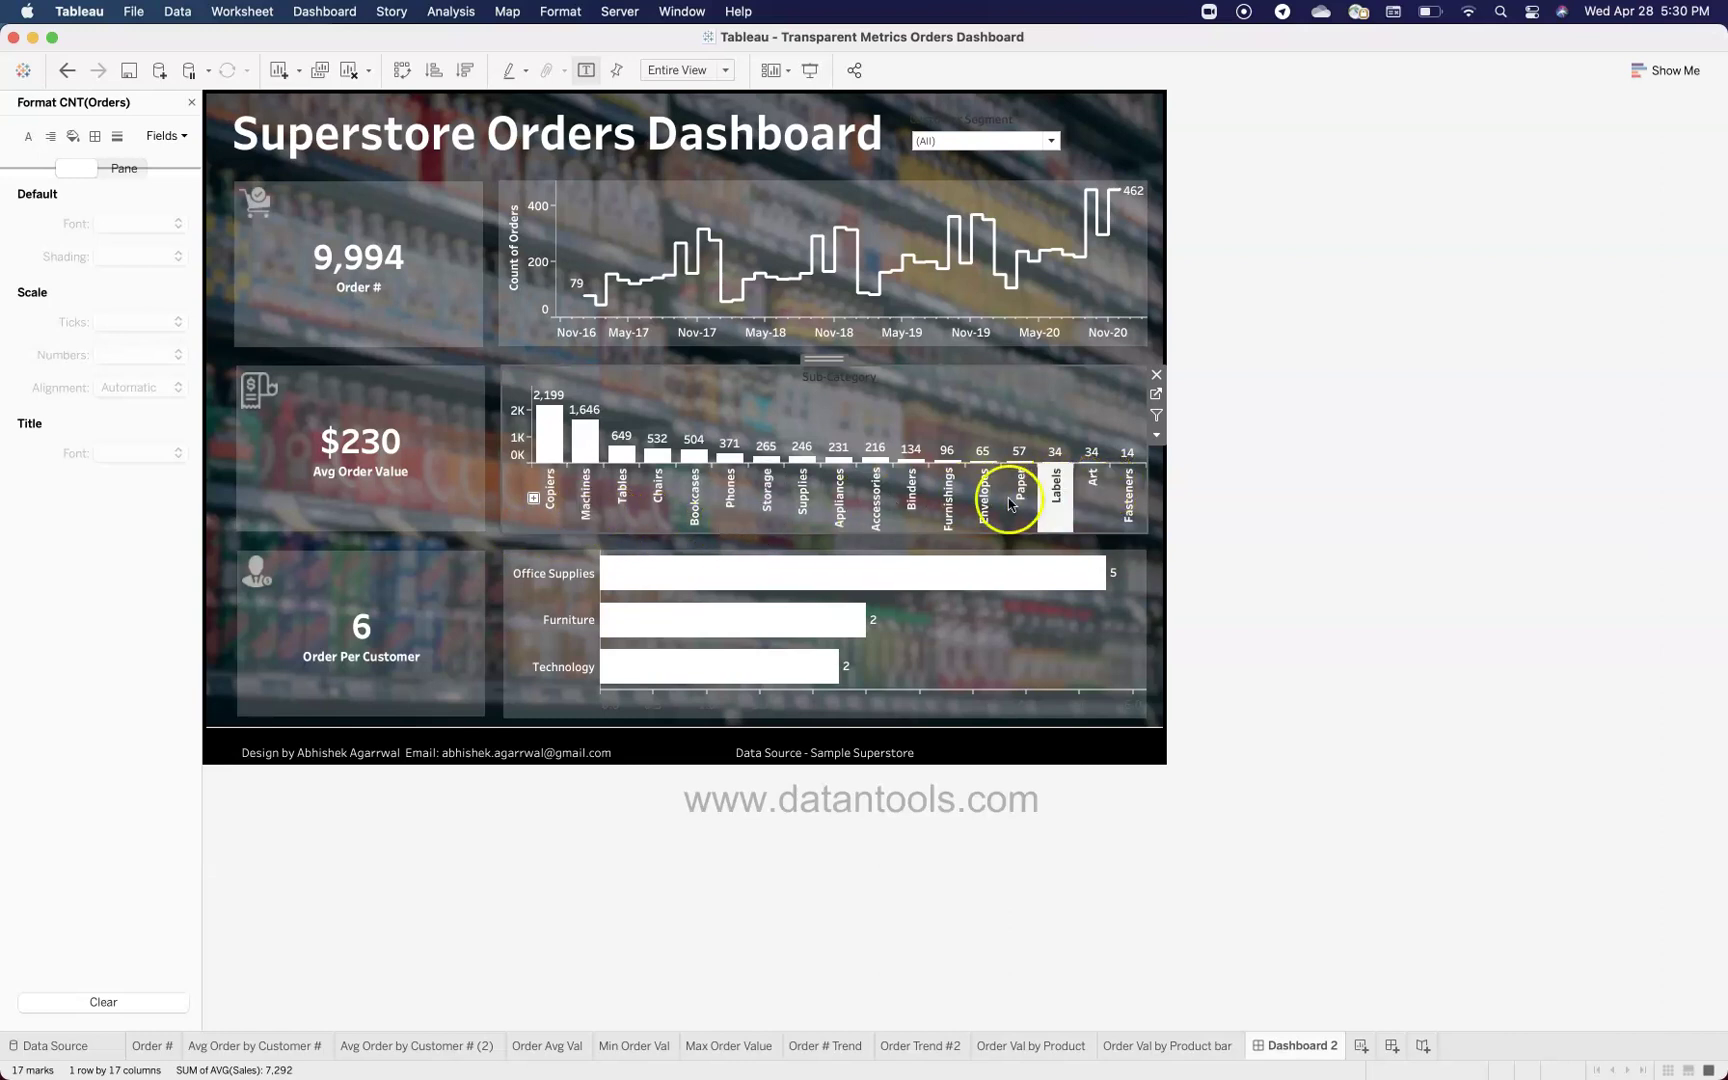
click(982, 510)
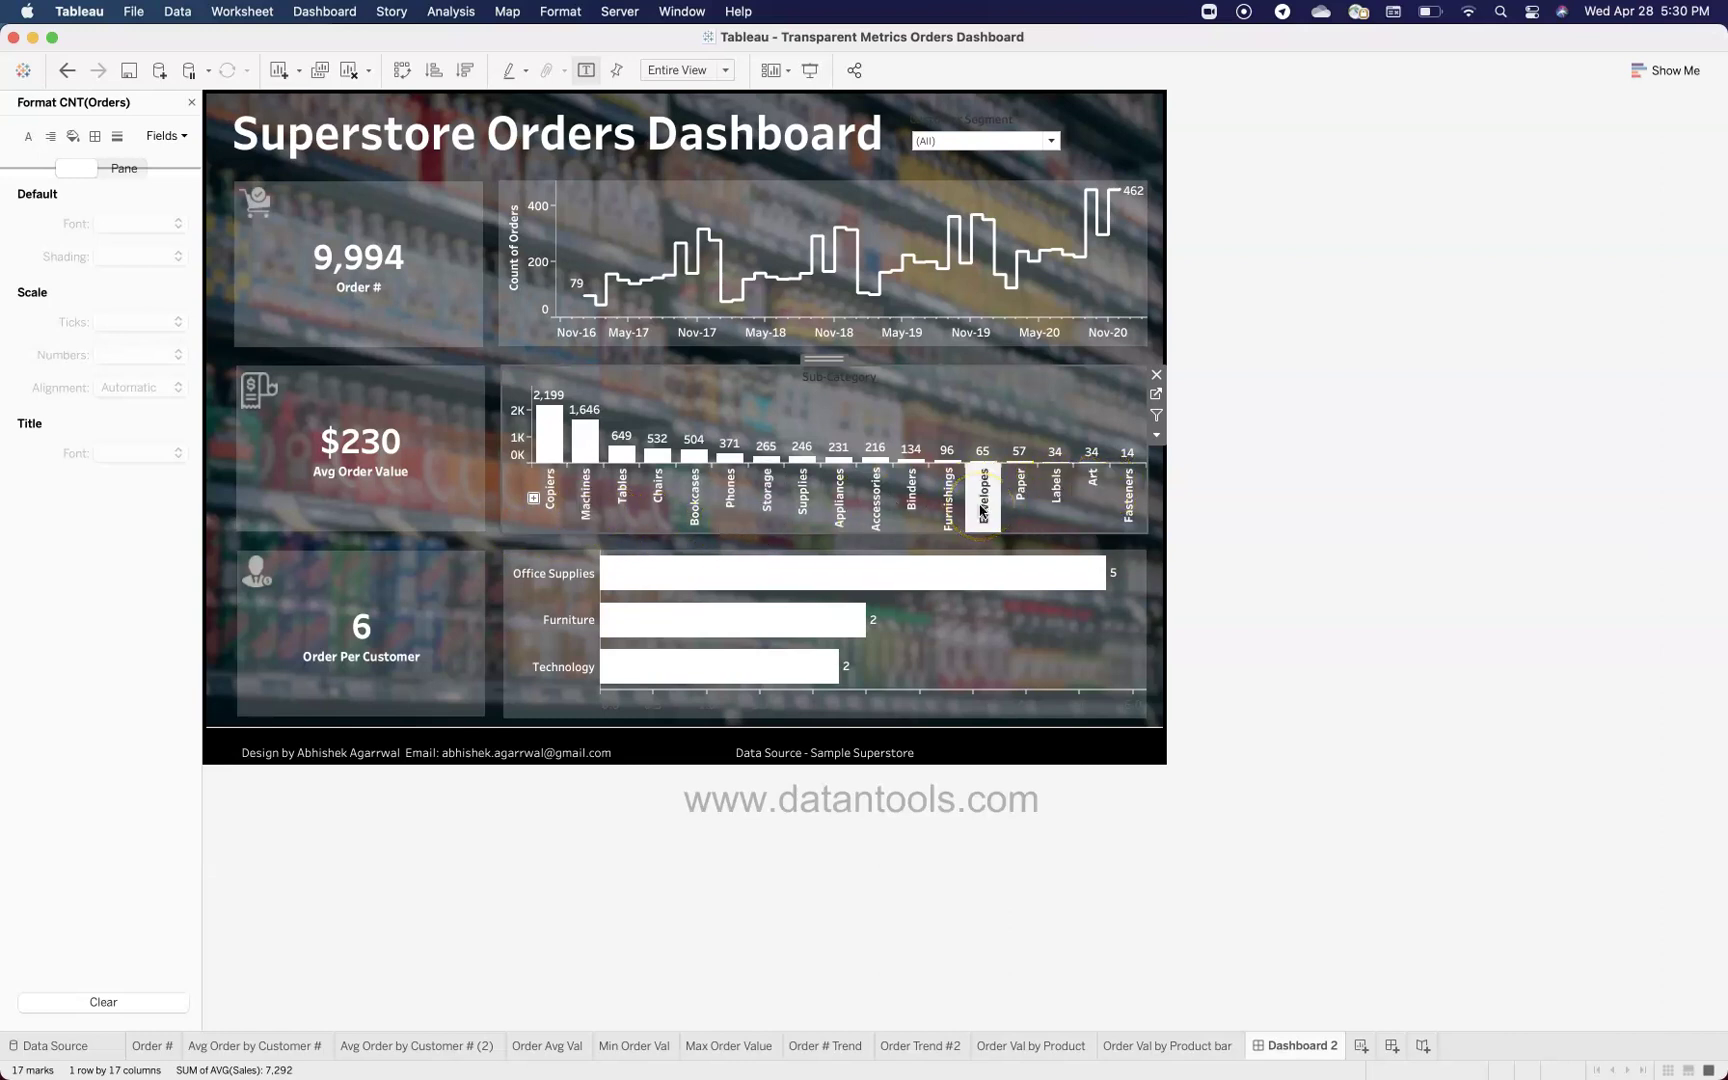
Step: Check the descending sort by average sales on the Order Val by Product bar worksheet, and return to Dashboard 2
mouse_move(562, 438)
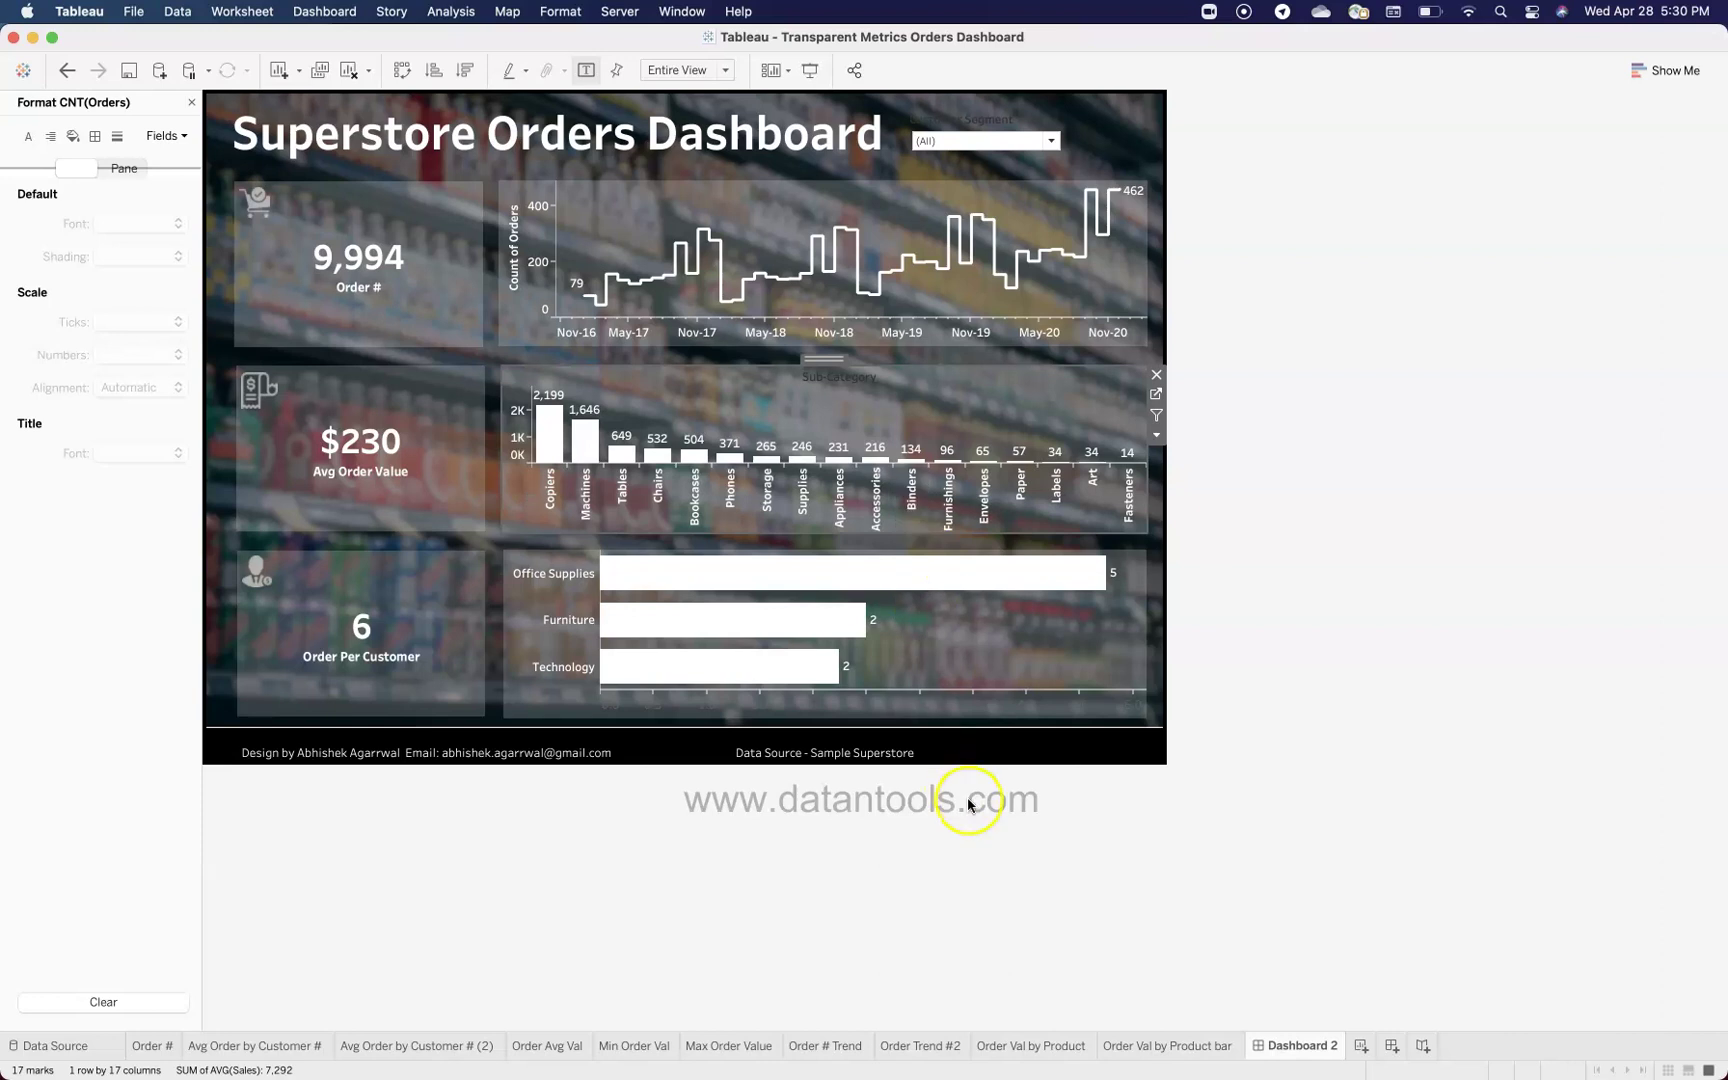
click(1047, 1046)
click(1150, 1046)
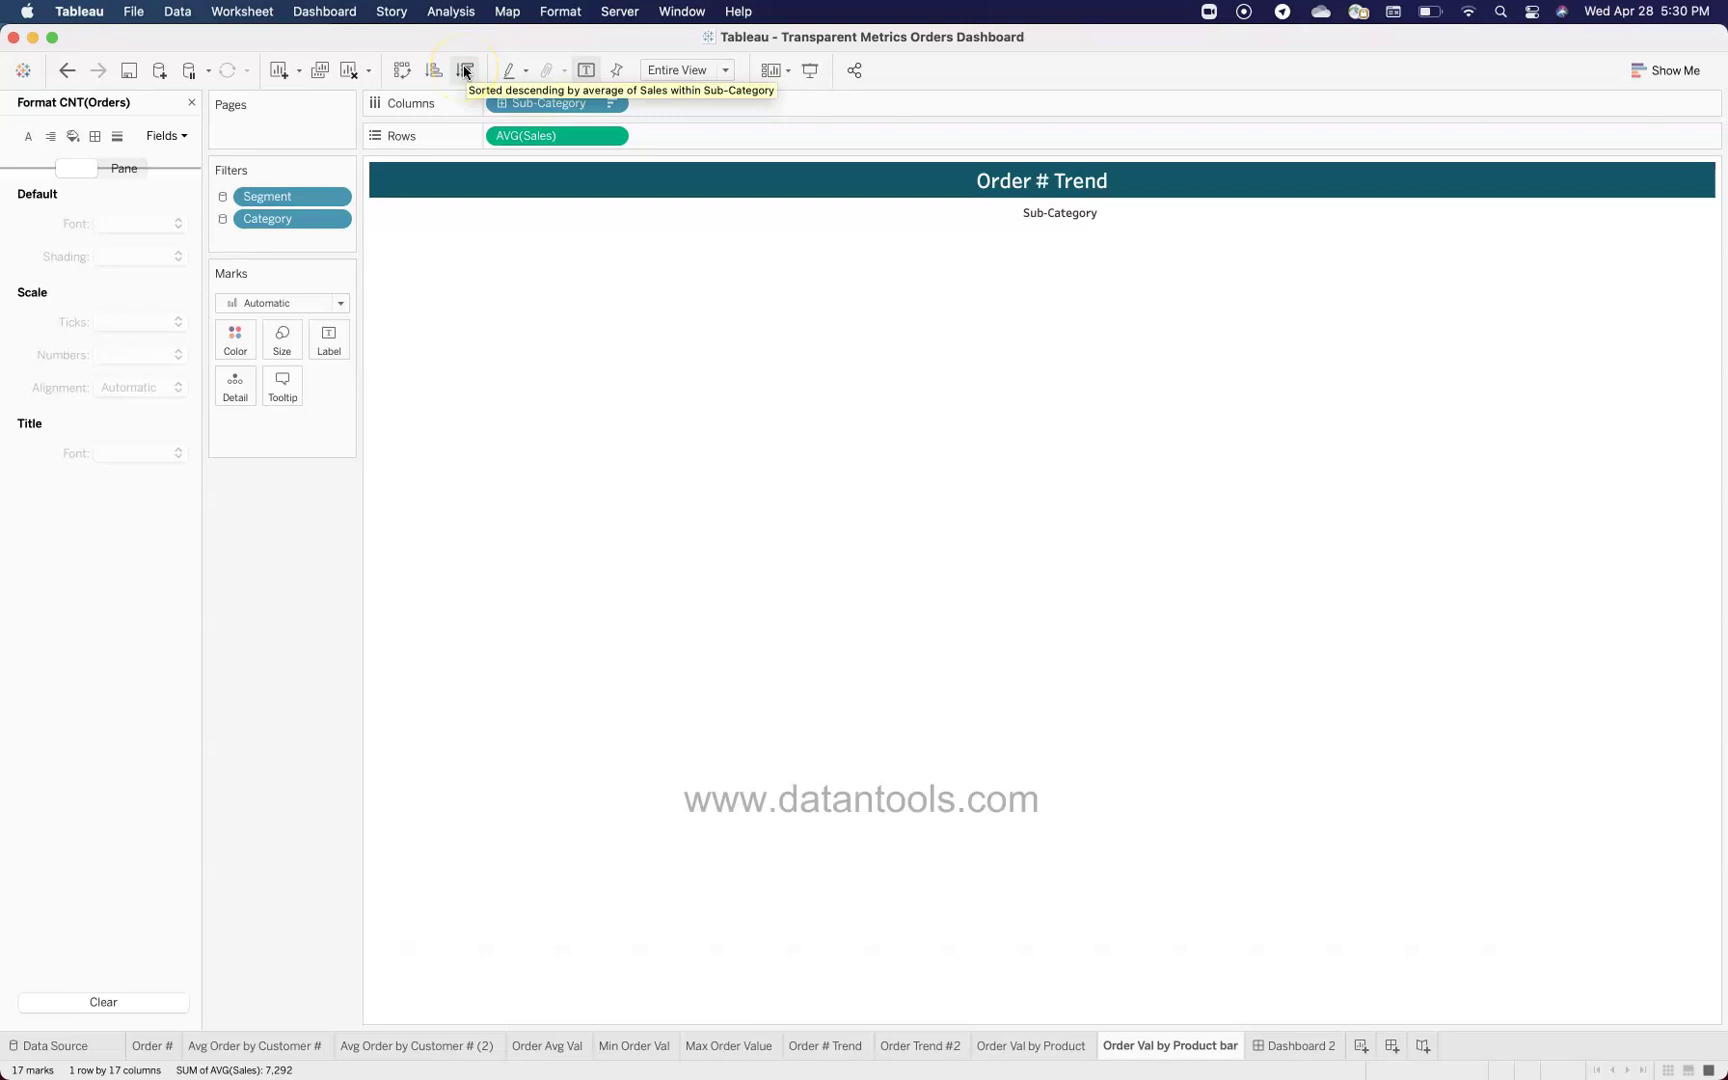
click(1300, 1045)
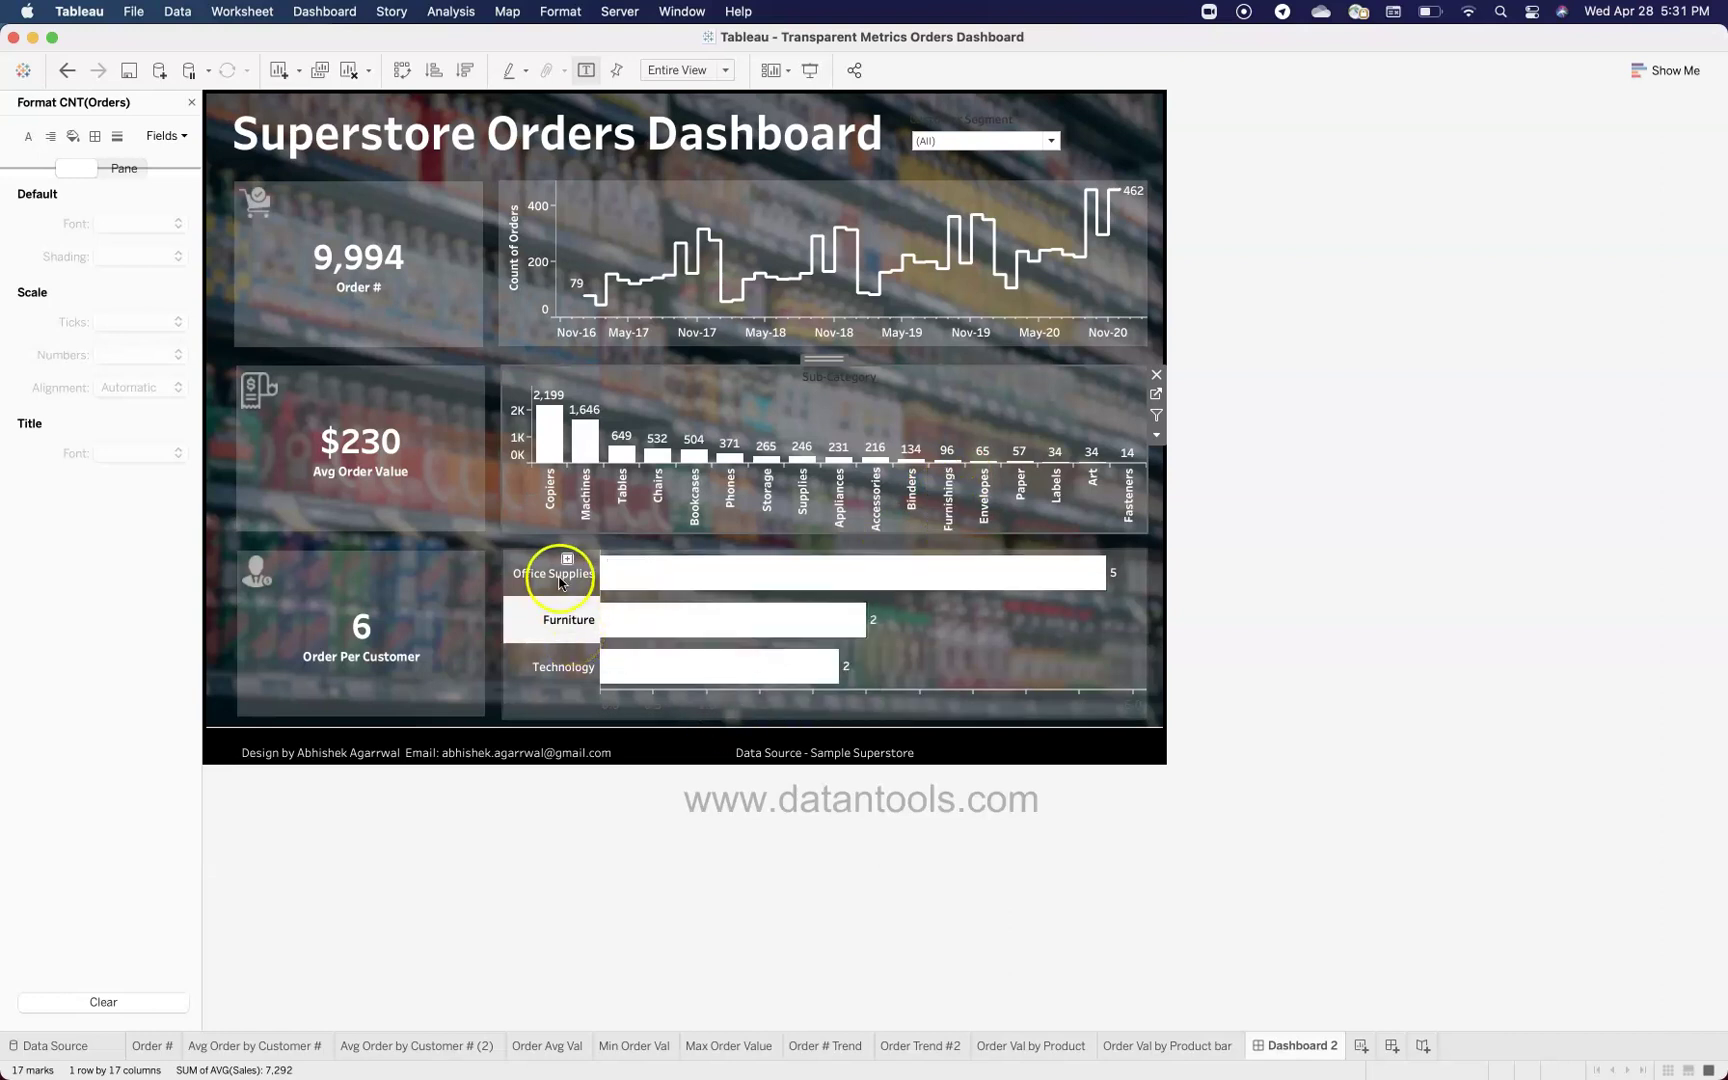
Step: Review the Order Per Customer card and its category bar chart on the dashboard
mouse_move(372, 665)
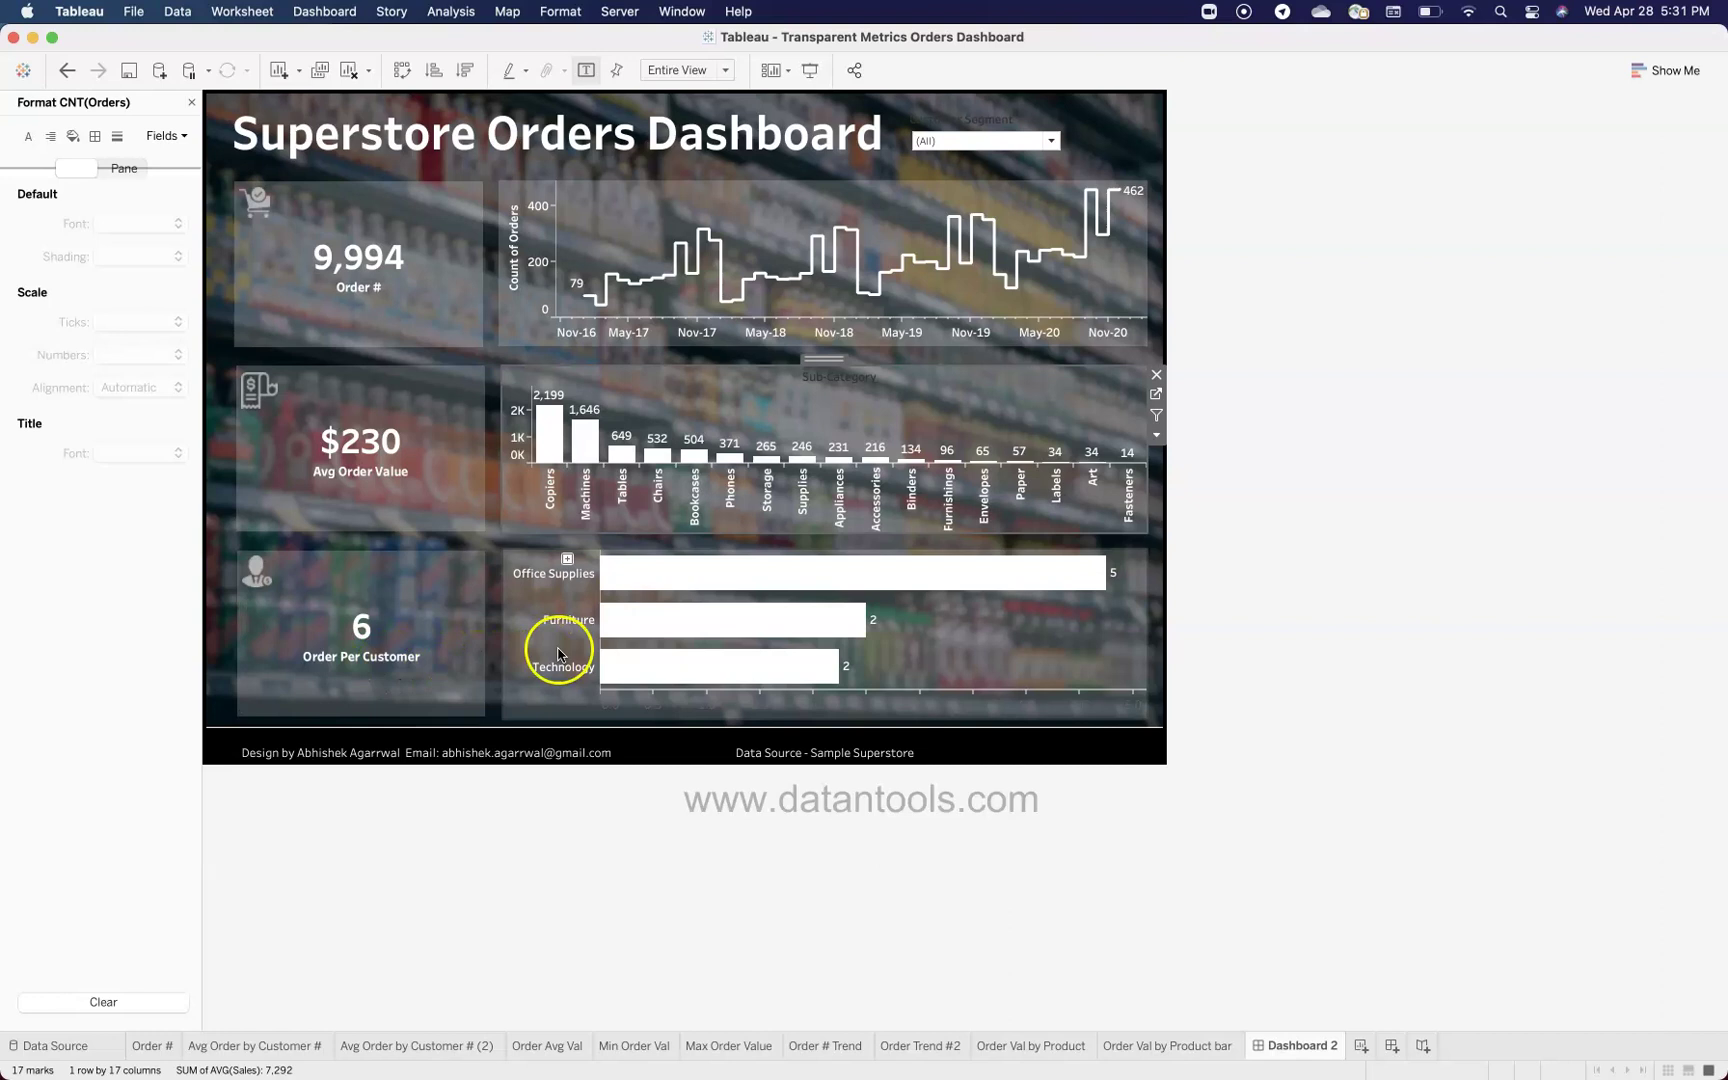
mouse_move(705, 578)
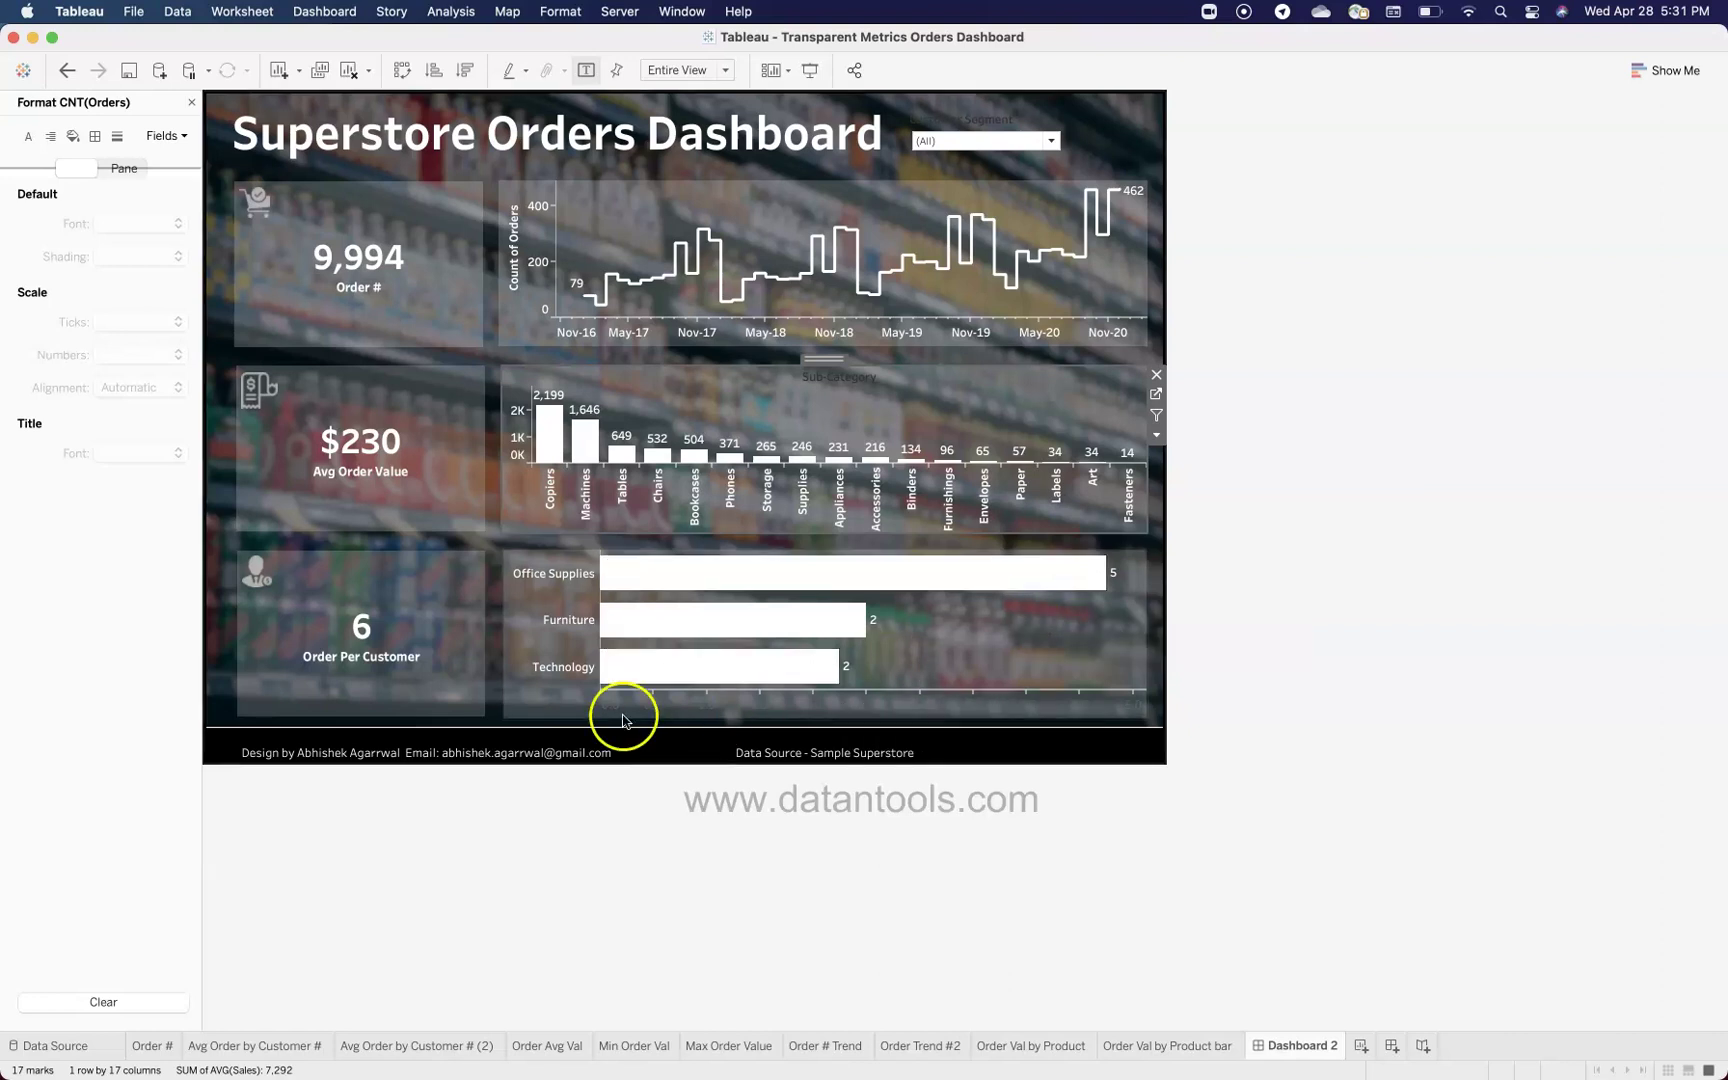
click(566, 666)
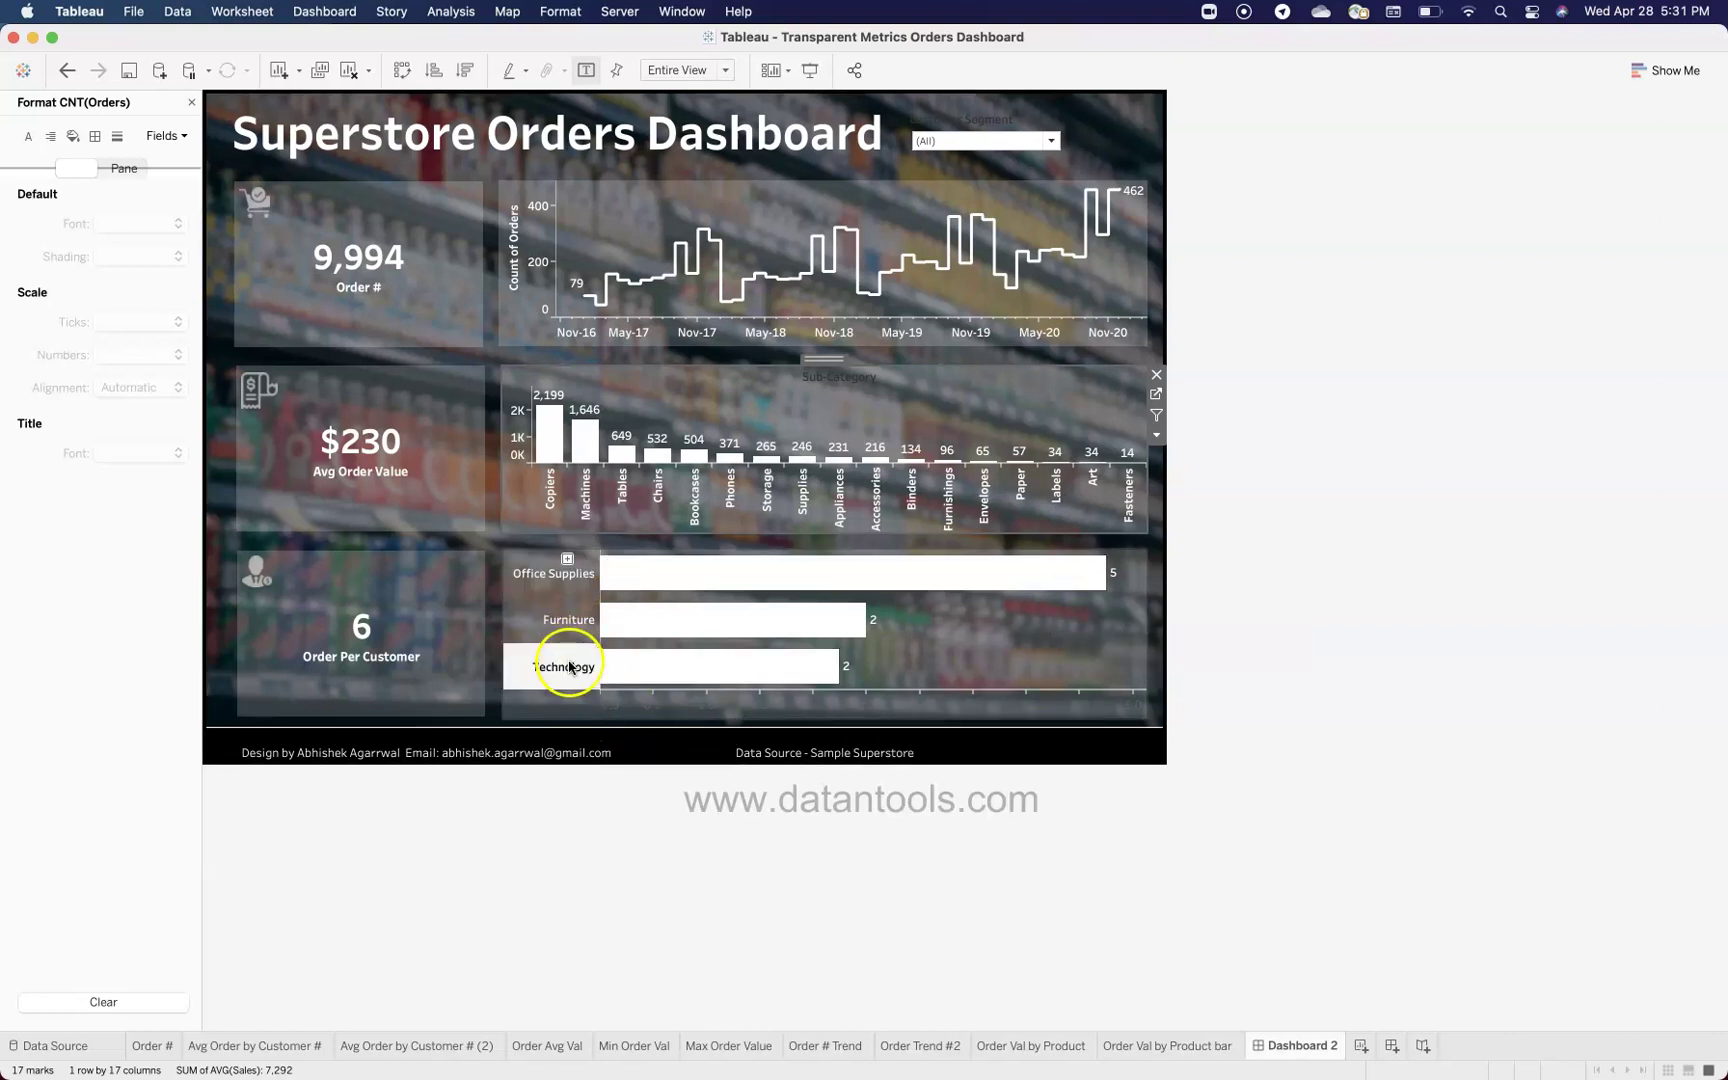
click(1586, 681)
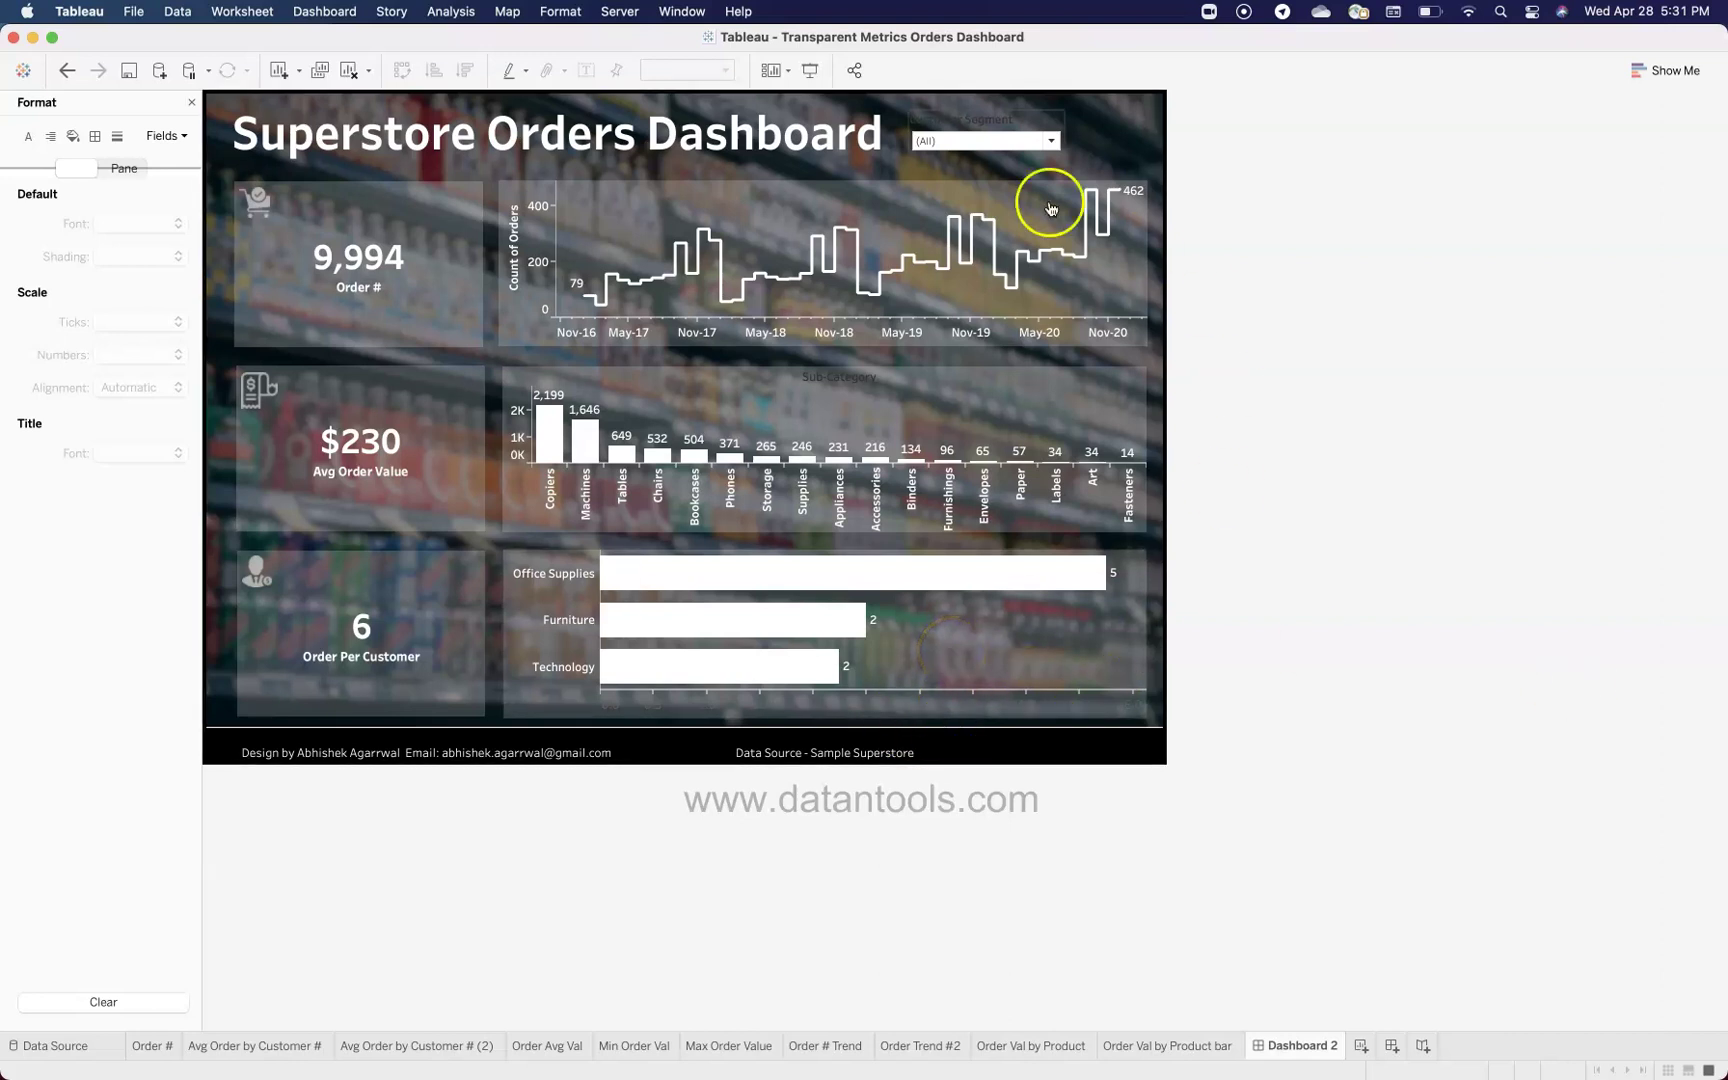
mouse_move(918, 568)
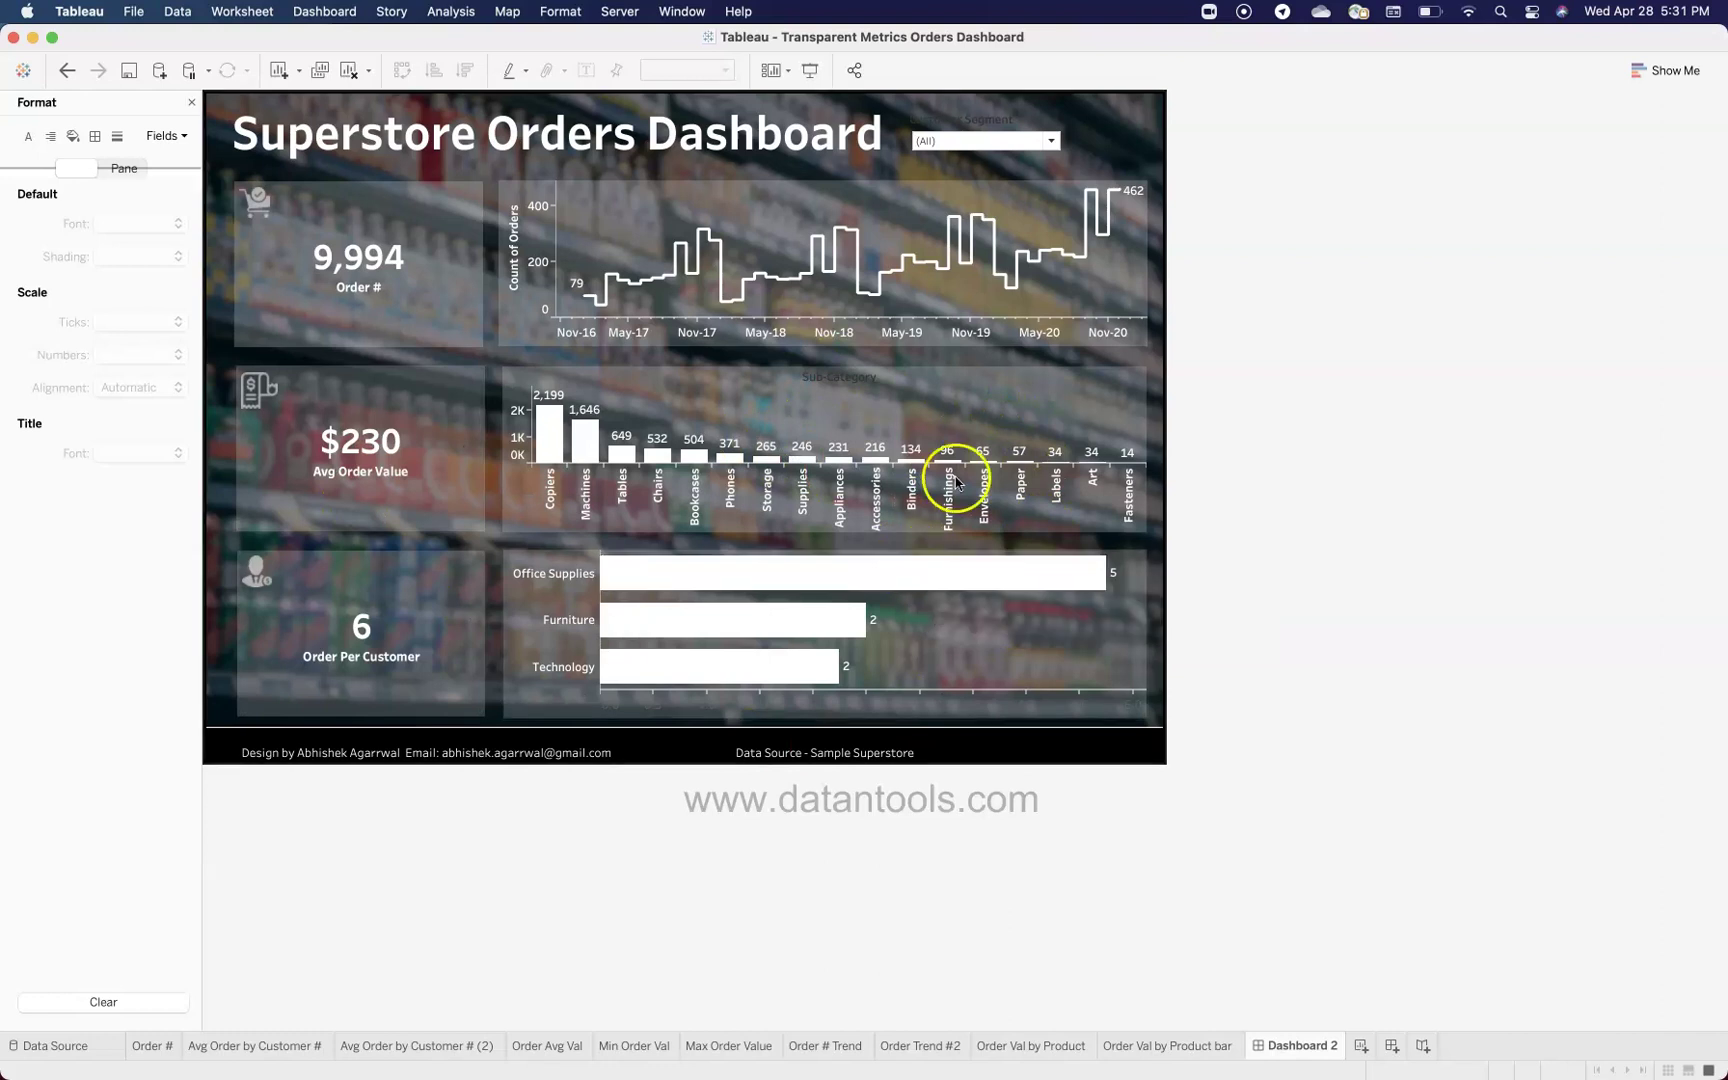
Step: Filter the dashboard's Segment to Consumer only and apply it
click(1052, 146)
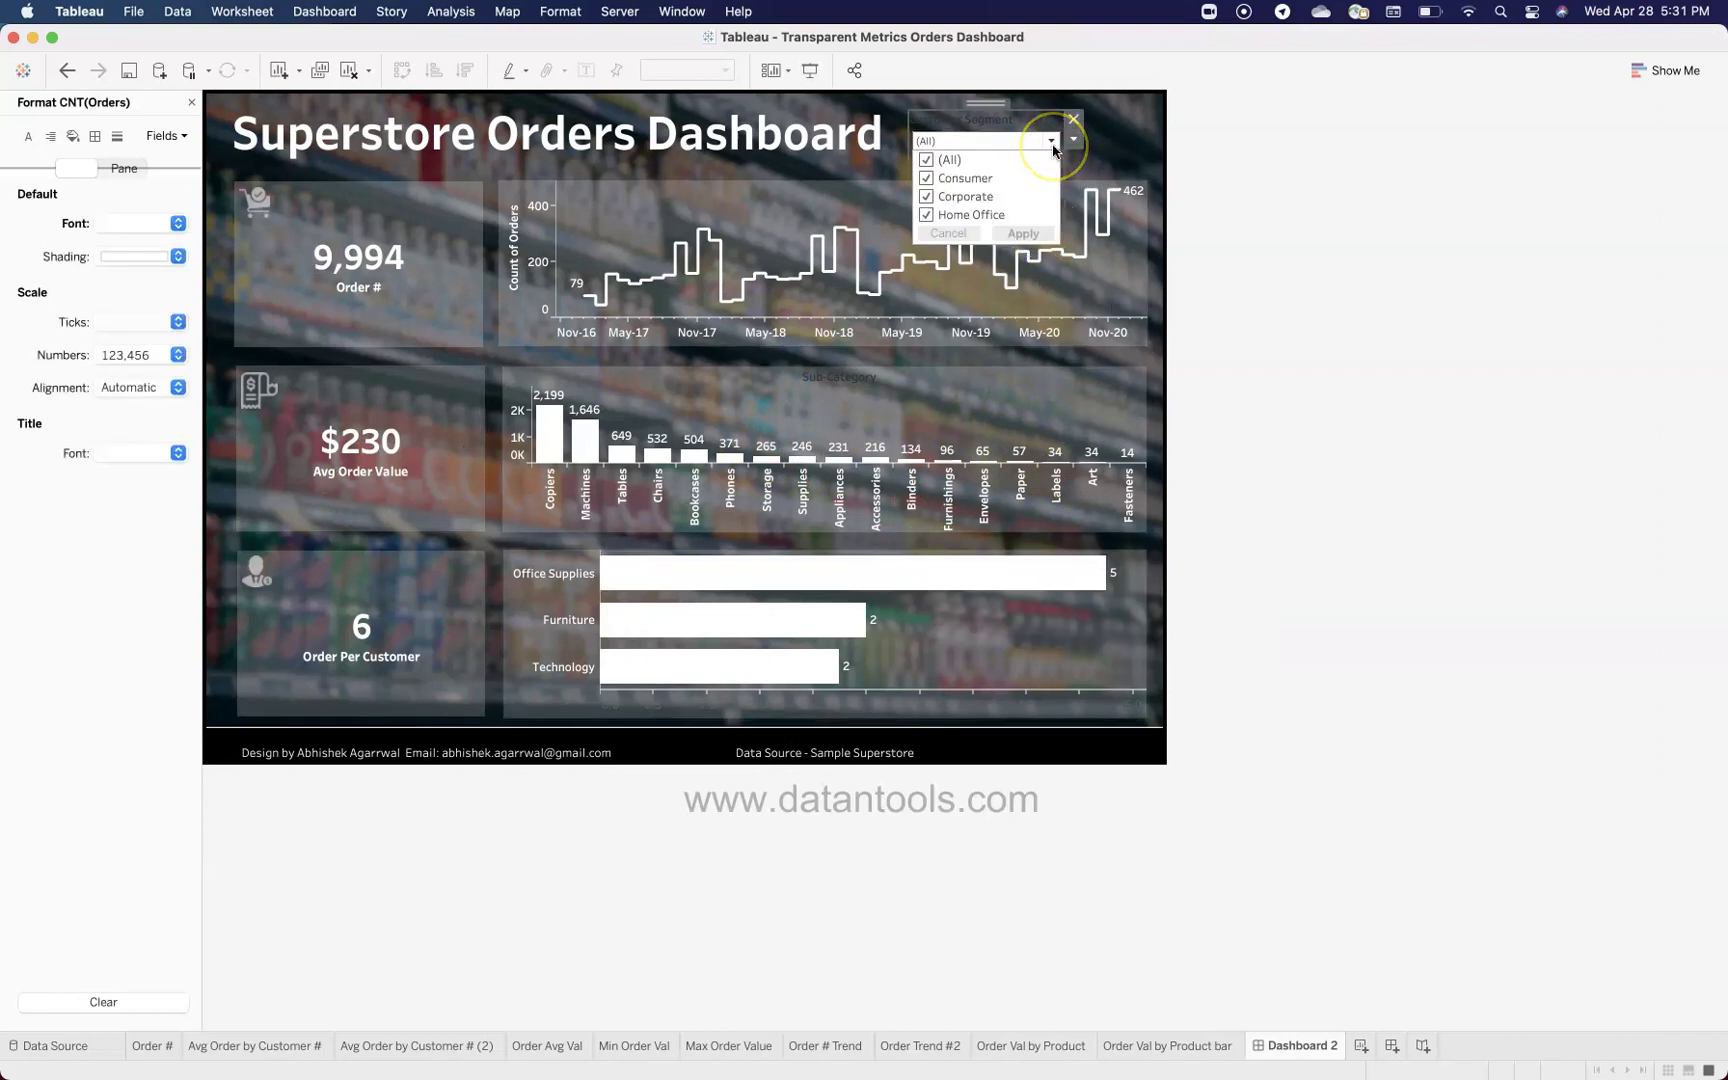
click(926, 160)
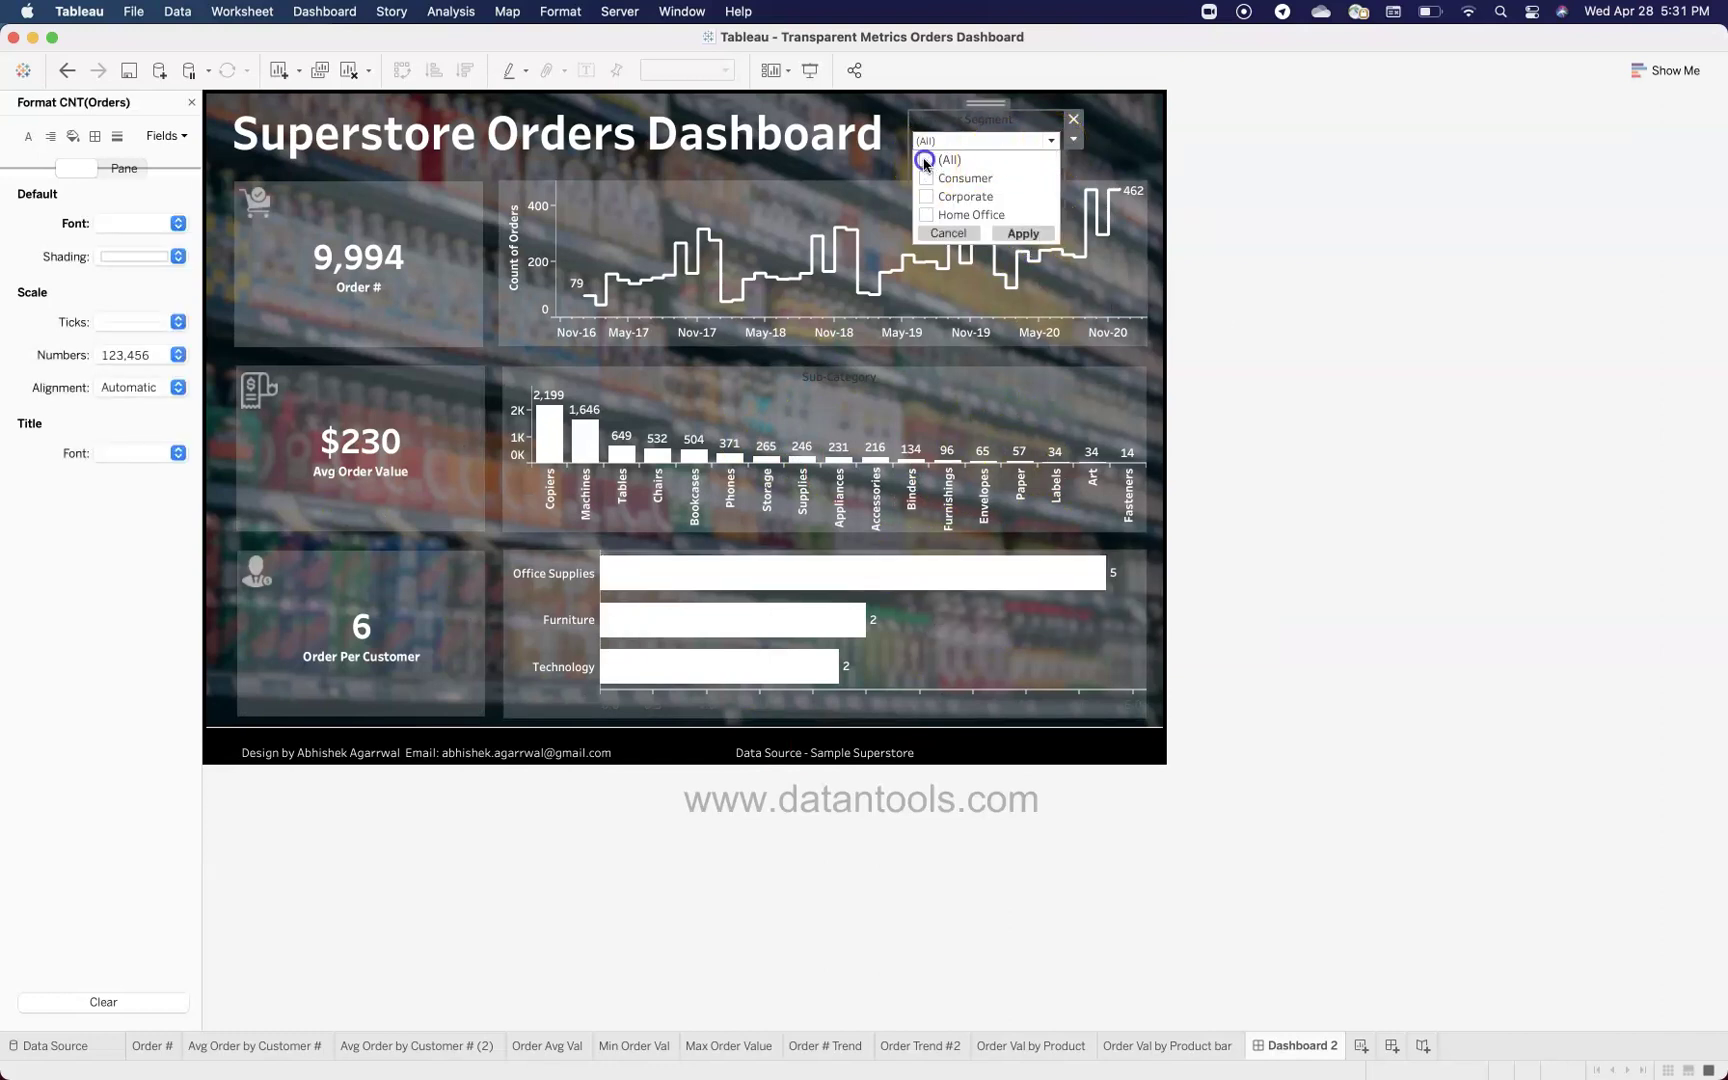
click(926, 178)
click(1022, 233)
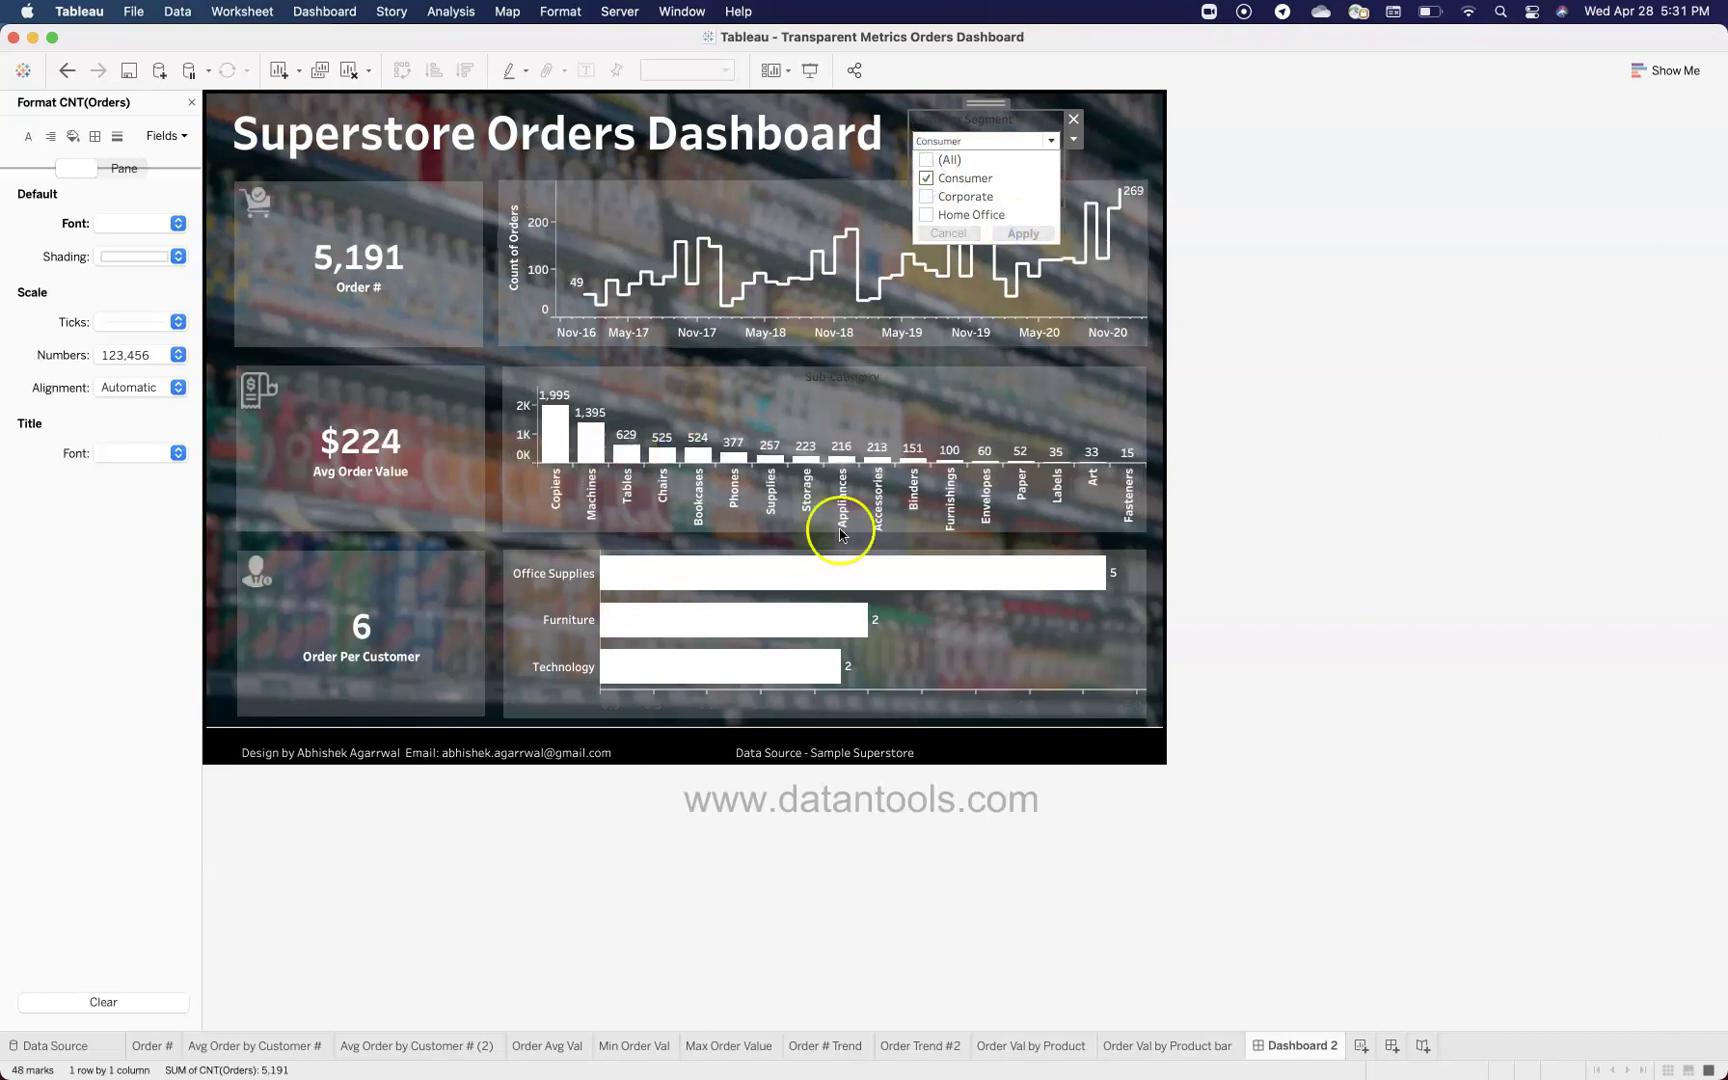
Step: Filter the dashboard's Segment to Corporate only and apply it, and switch the applied selection to Home Office only
click(938, 178)
click(940, 196)
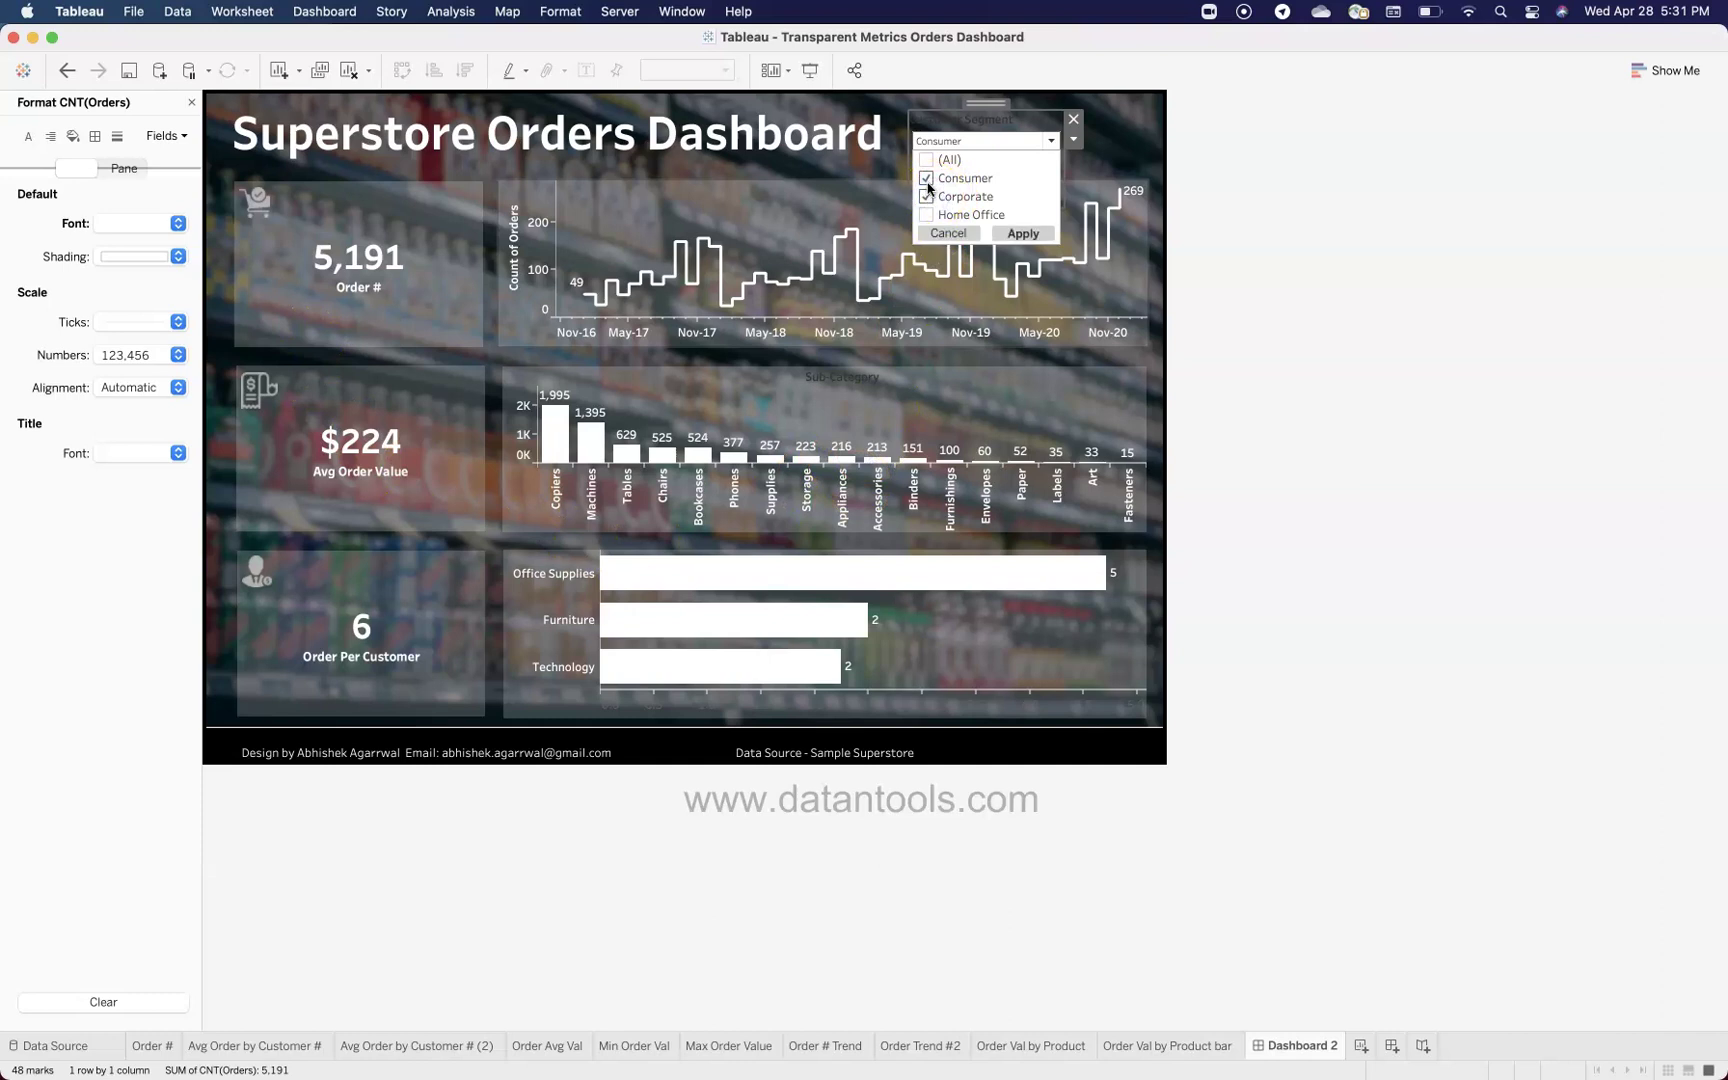
click(1013, 233)
click(926, 196)
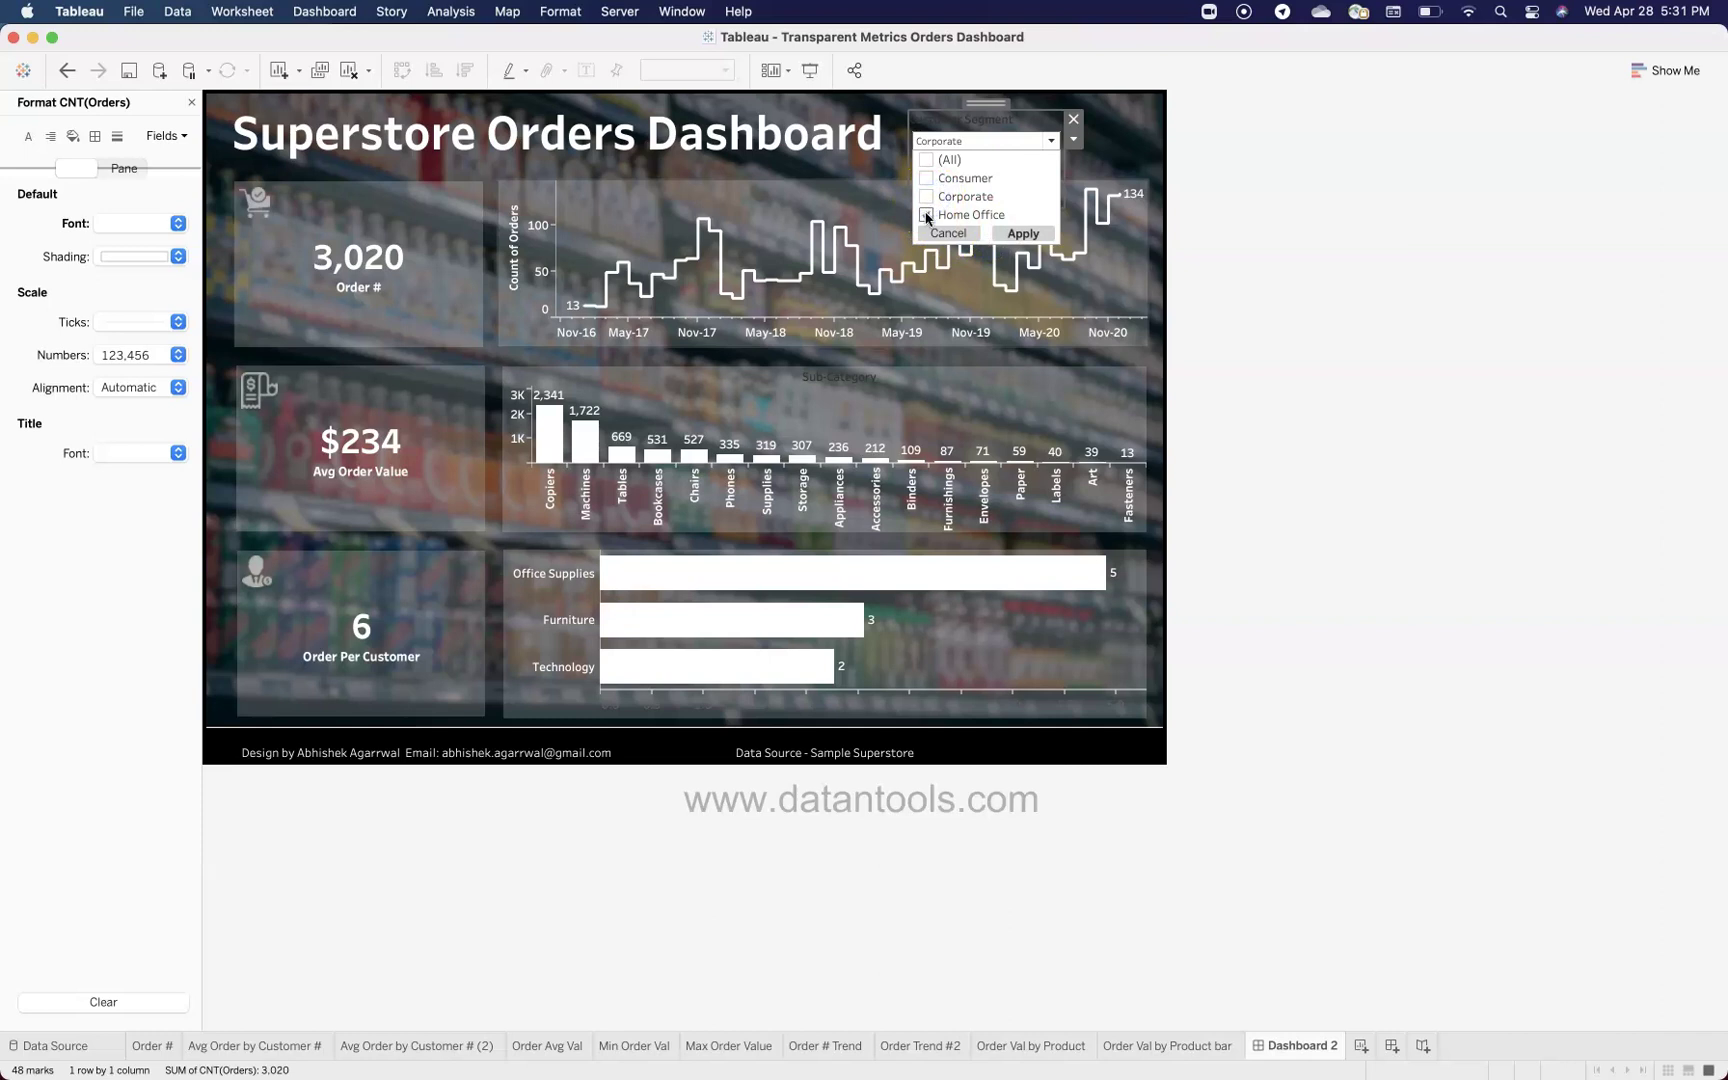
click(1027, 235)
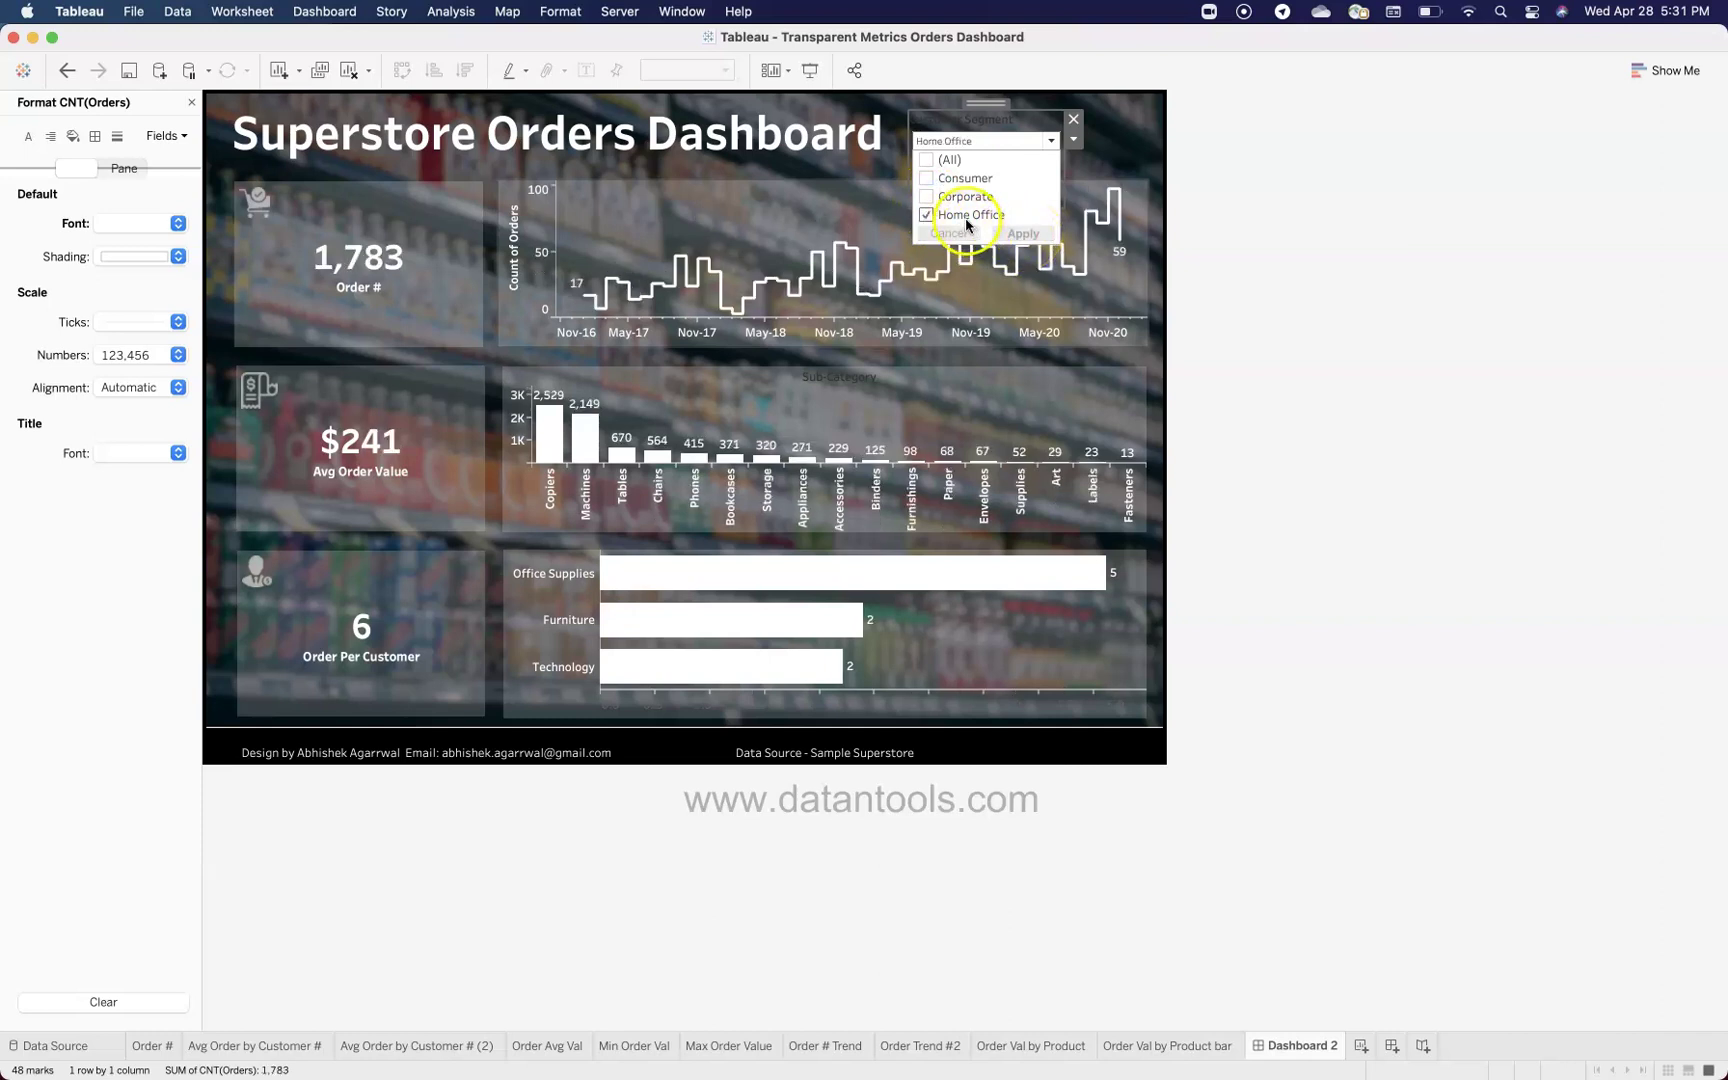
Step: Add Corporate to the Home Office selection in the Segment filter, apply it and close the value list
click(926, 196)
click(1010, 235)
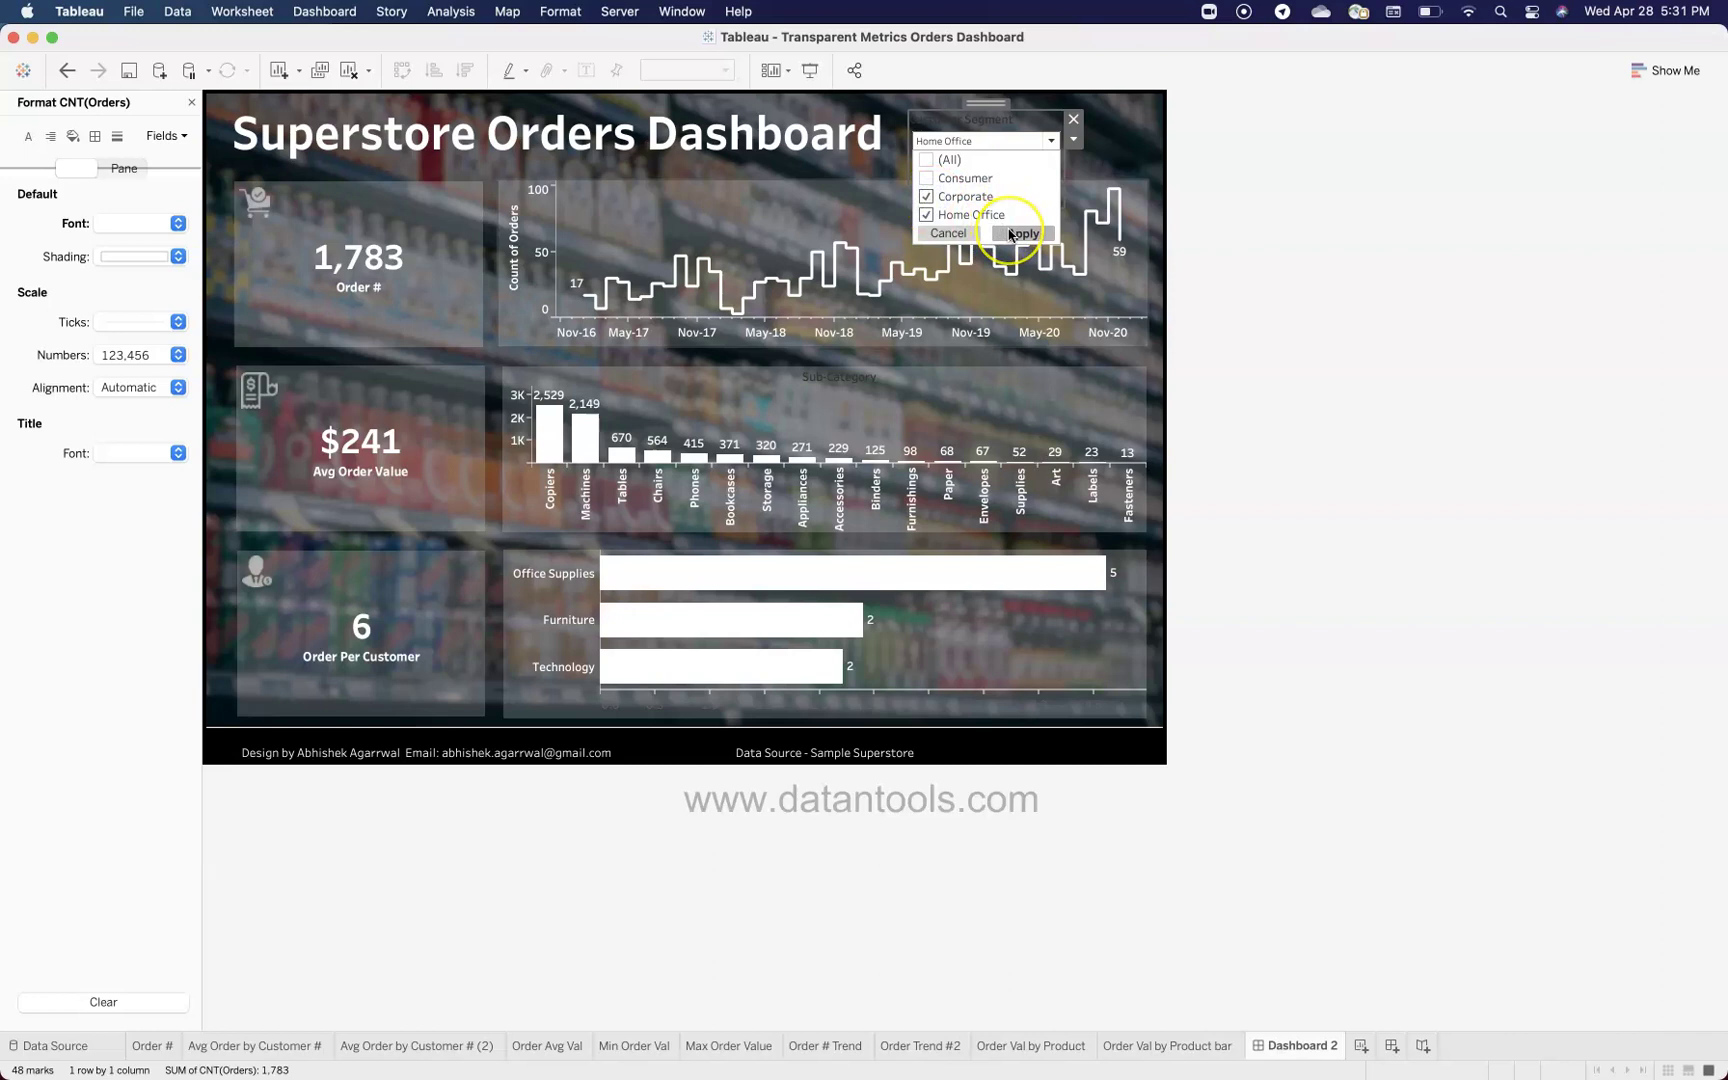
click(1200, 248)
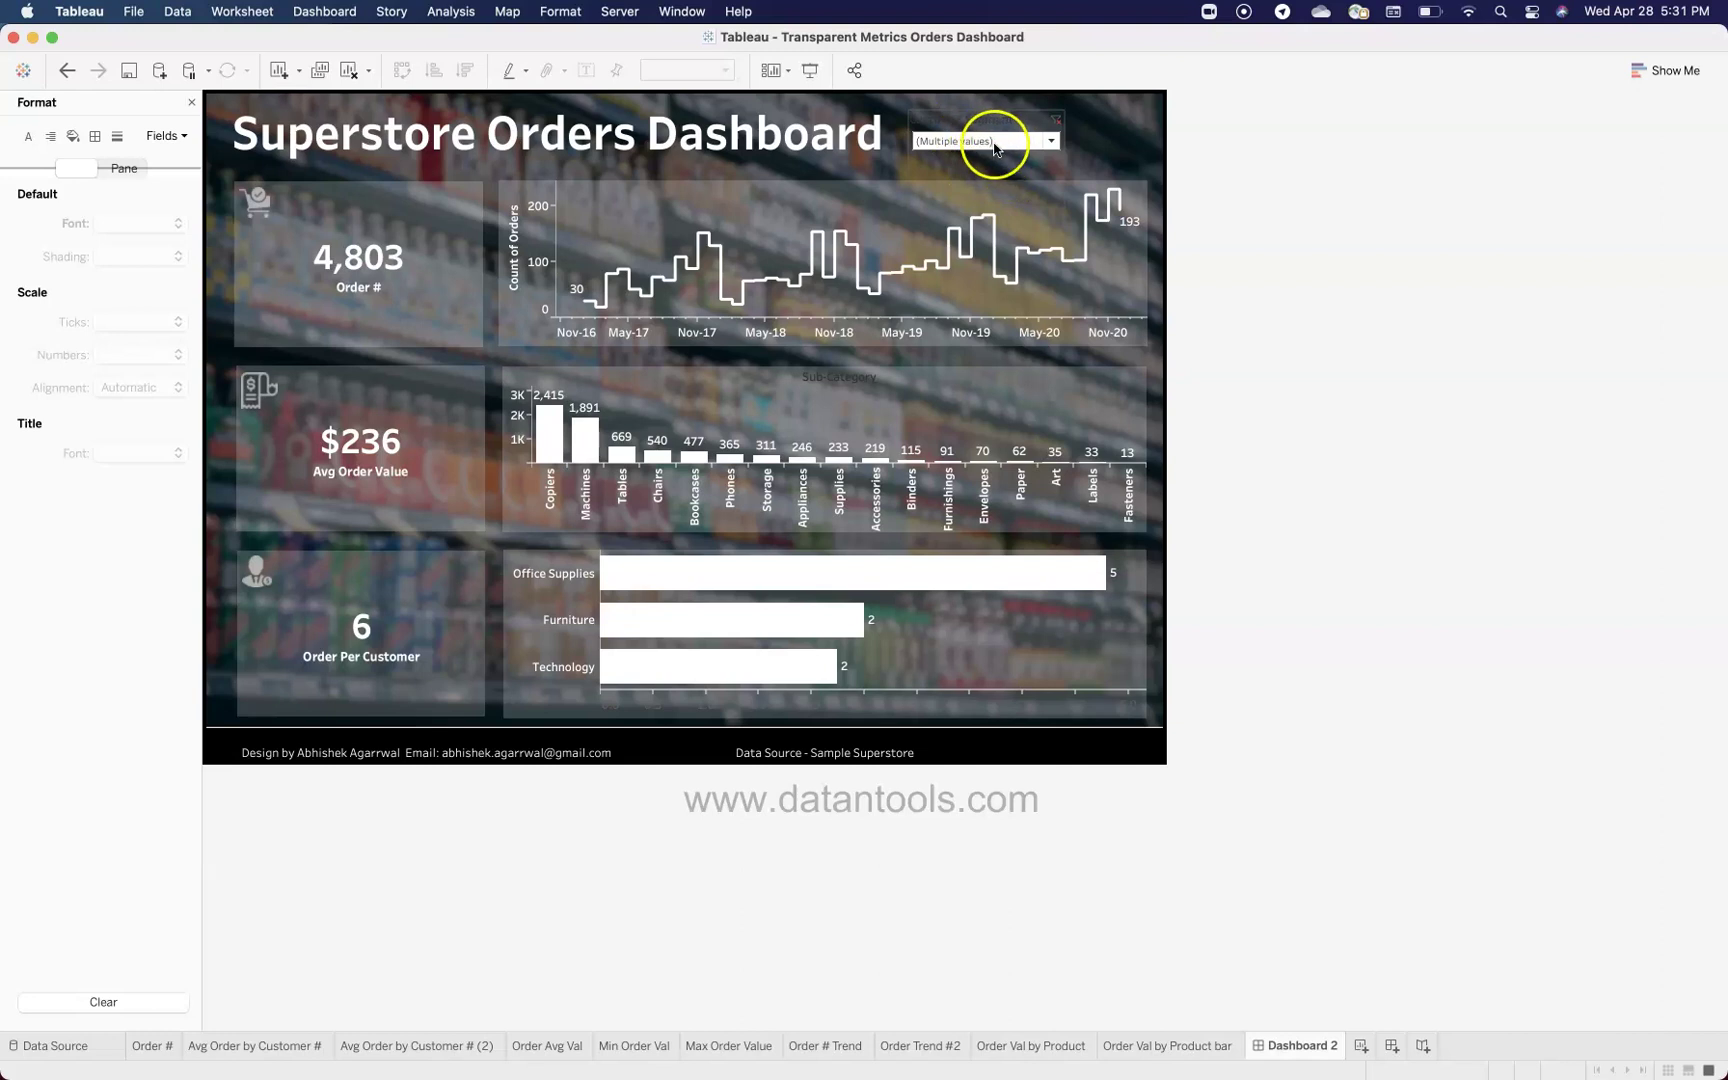
Step: Format the Customer Segment filter title as bold white text
double_click(937, 128)
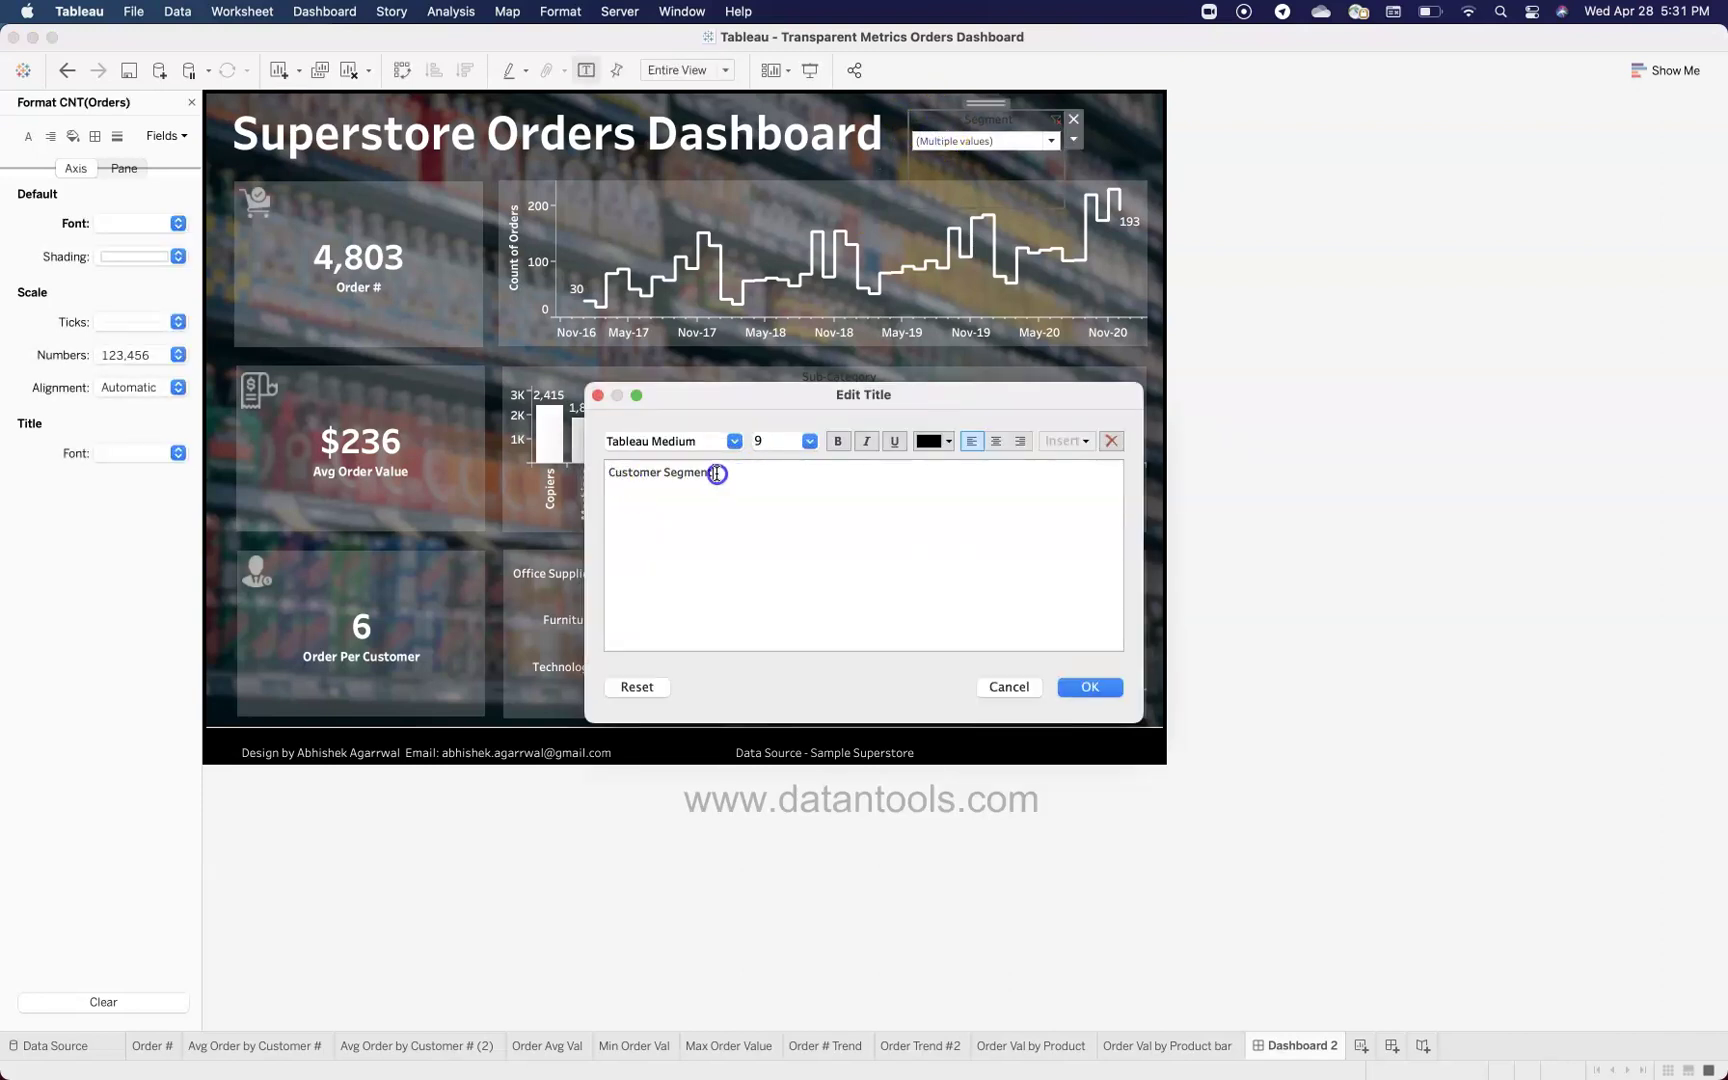
drag(714, 478, 595, 476)
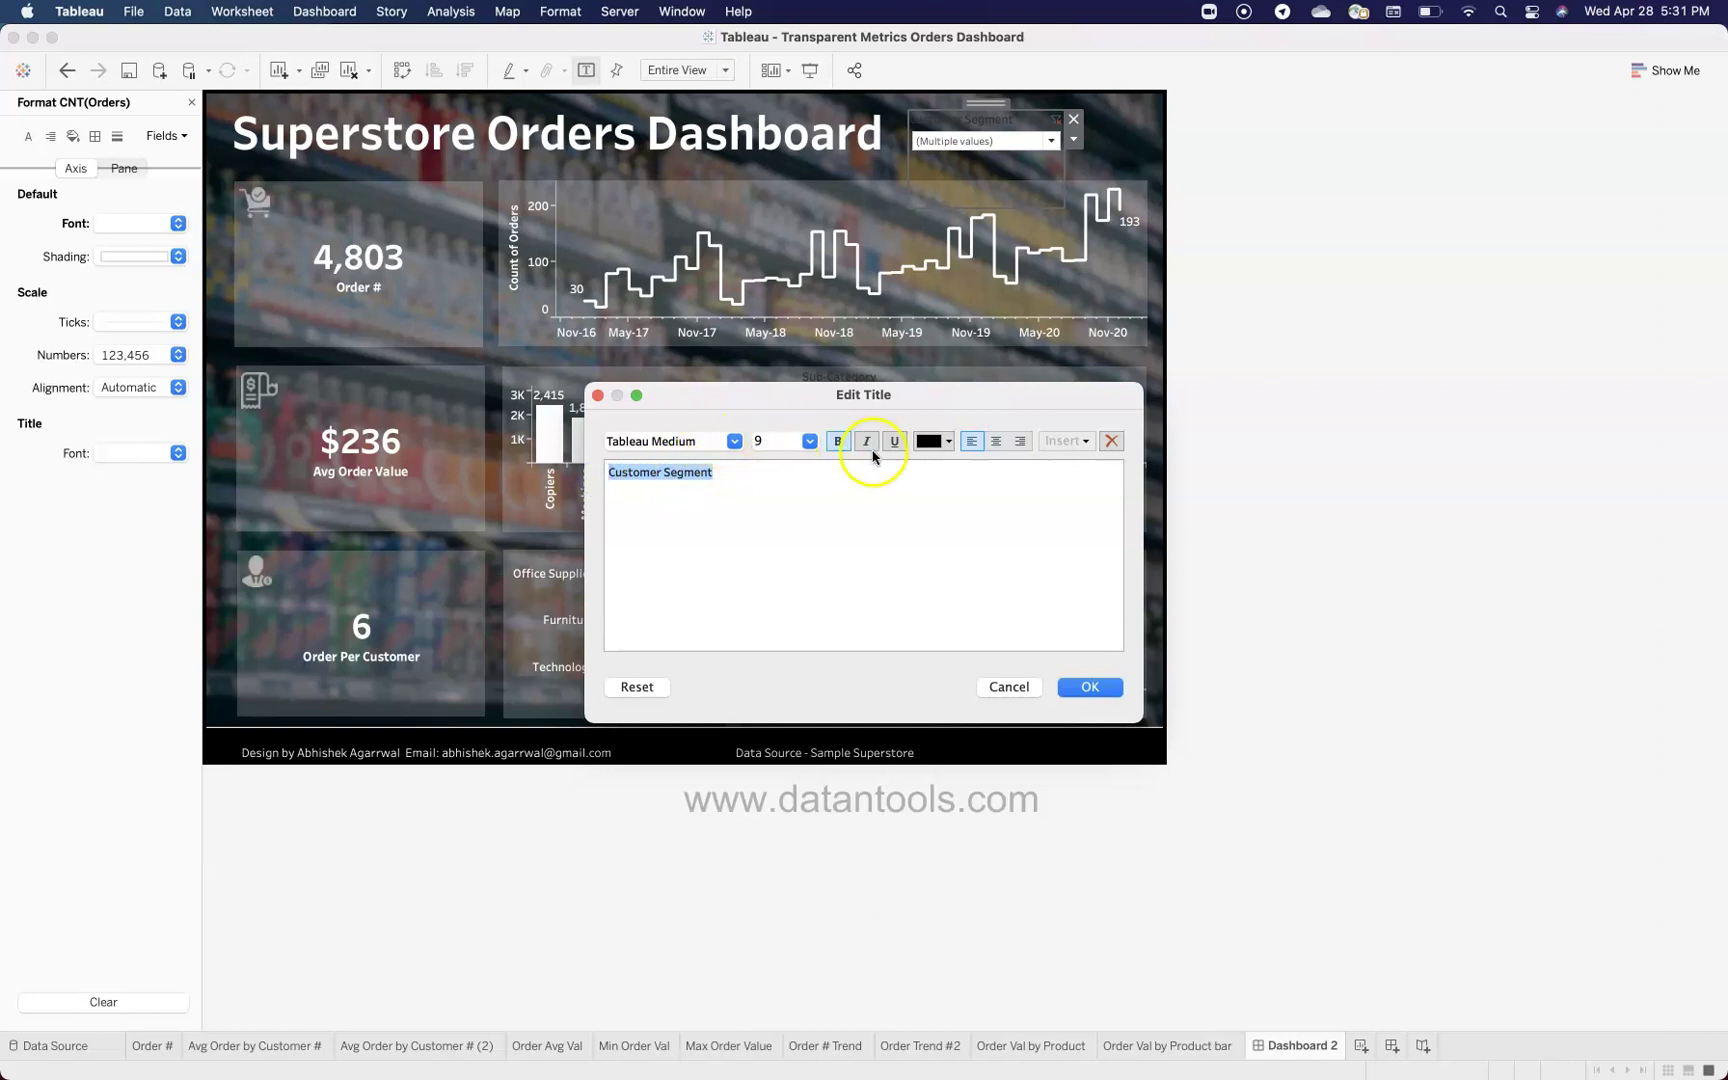
click(948, 442)
click(944, 462)
click(838, 441)
click(1092, 687)
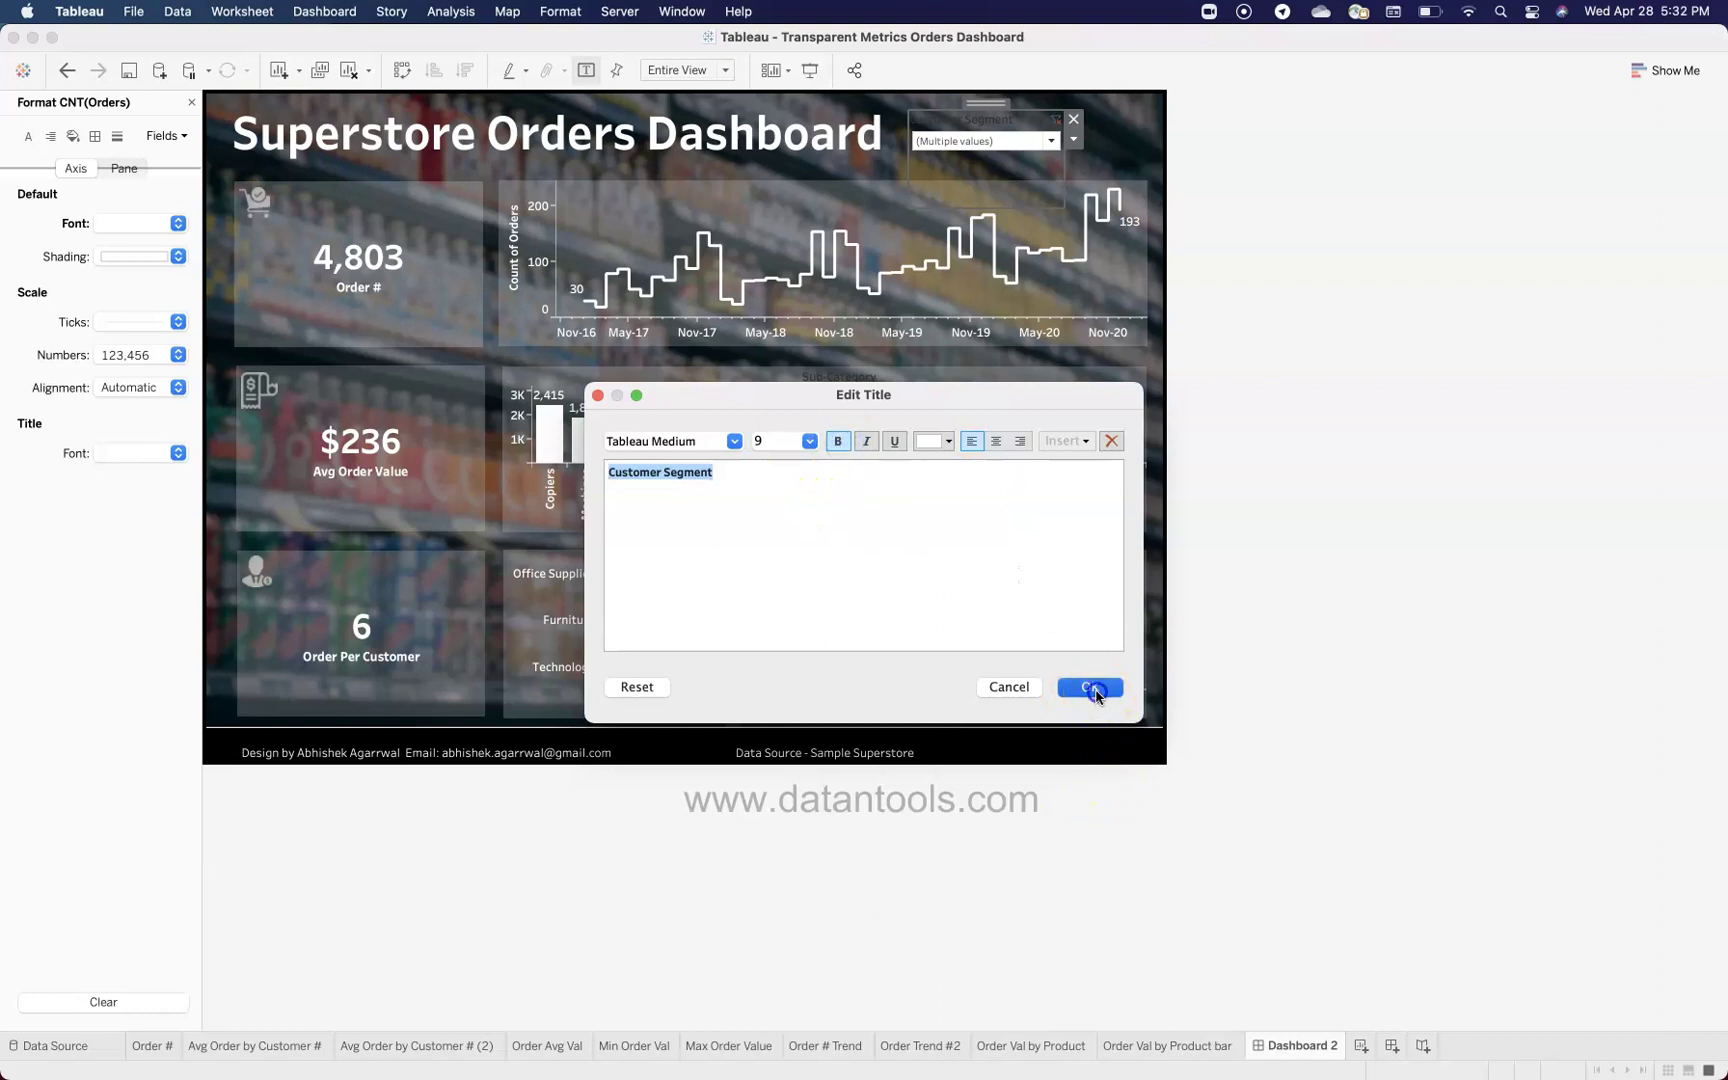
click(1314, 244)
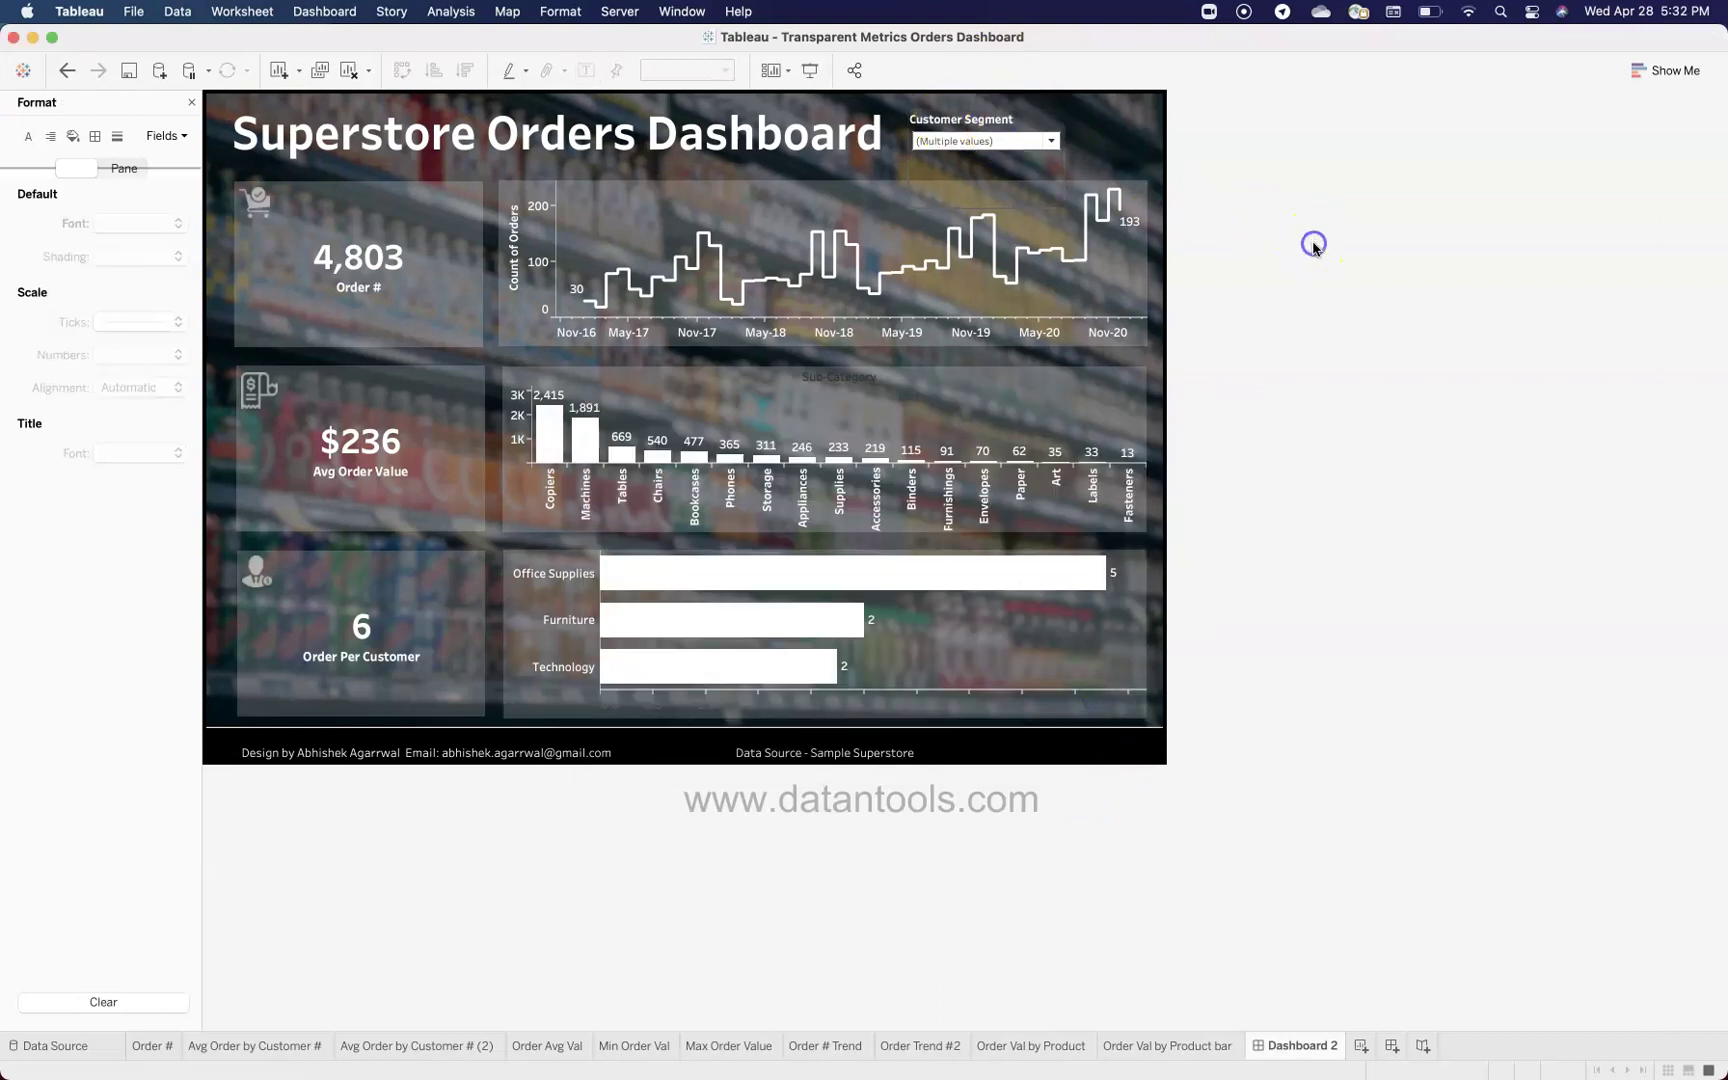
Step: Review the text formatting of the Customer Segment filter title and leave its editor without changes
double_click(975, 125)
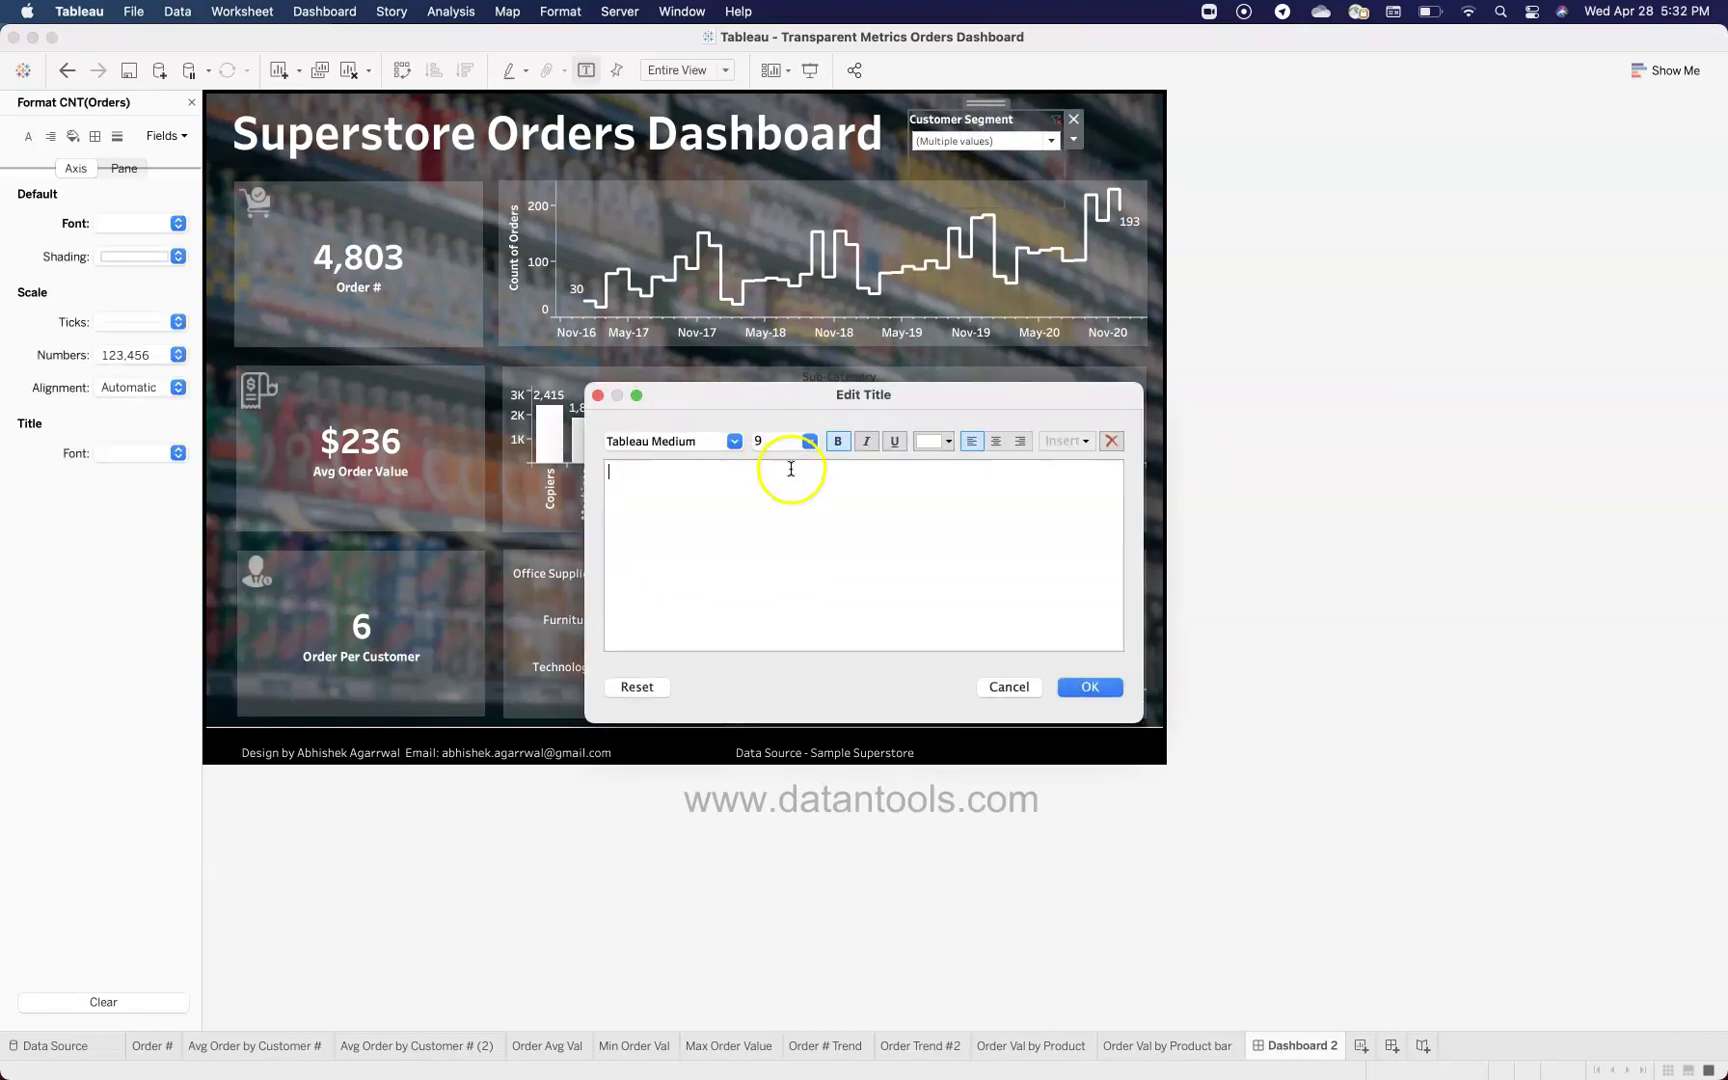
drag(790, 470, 481, 470)
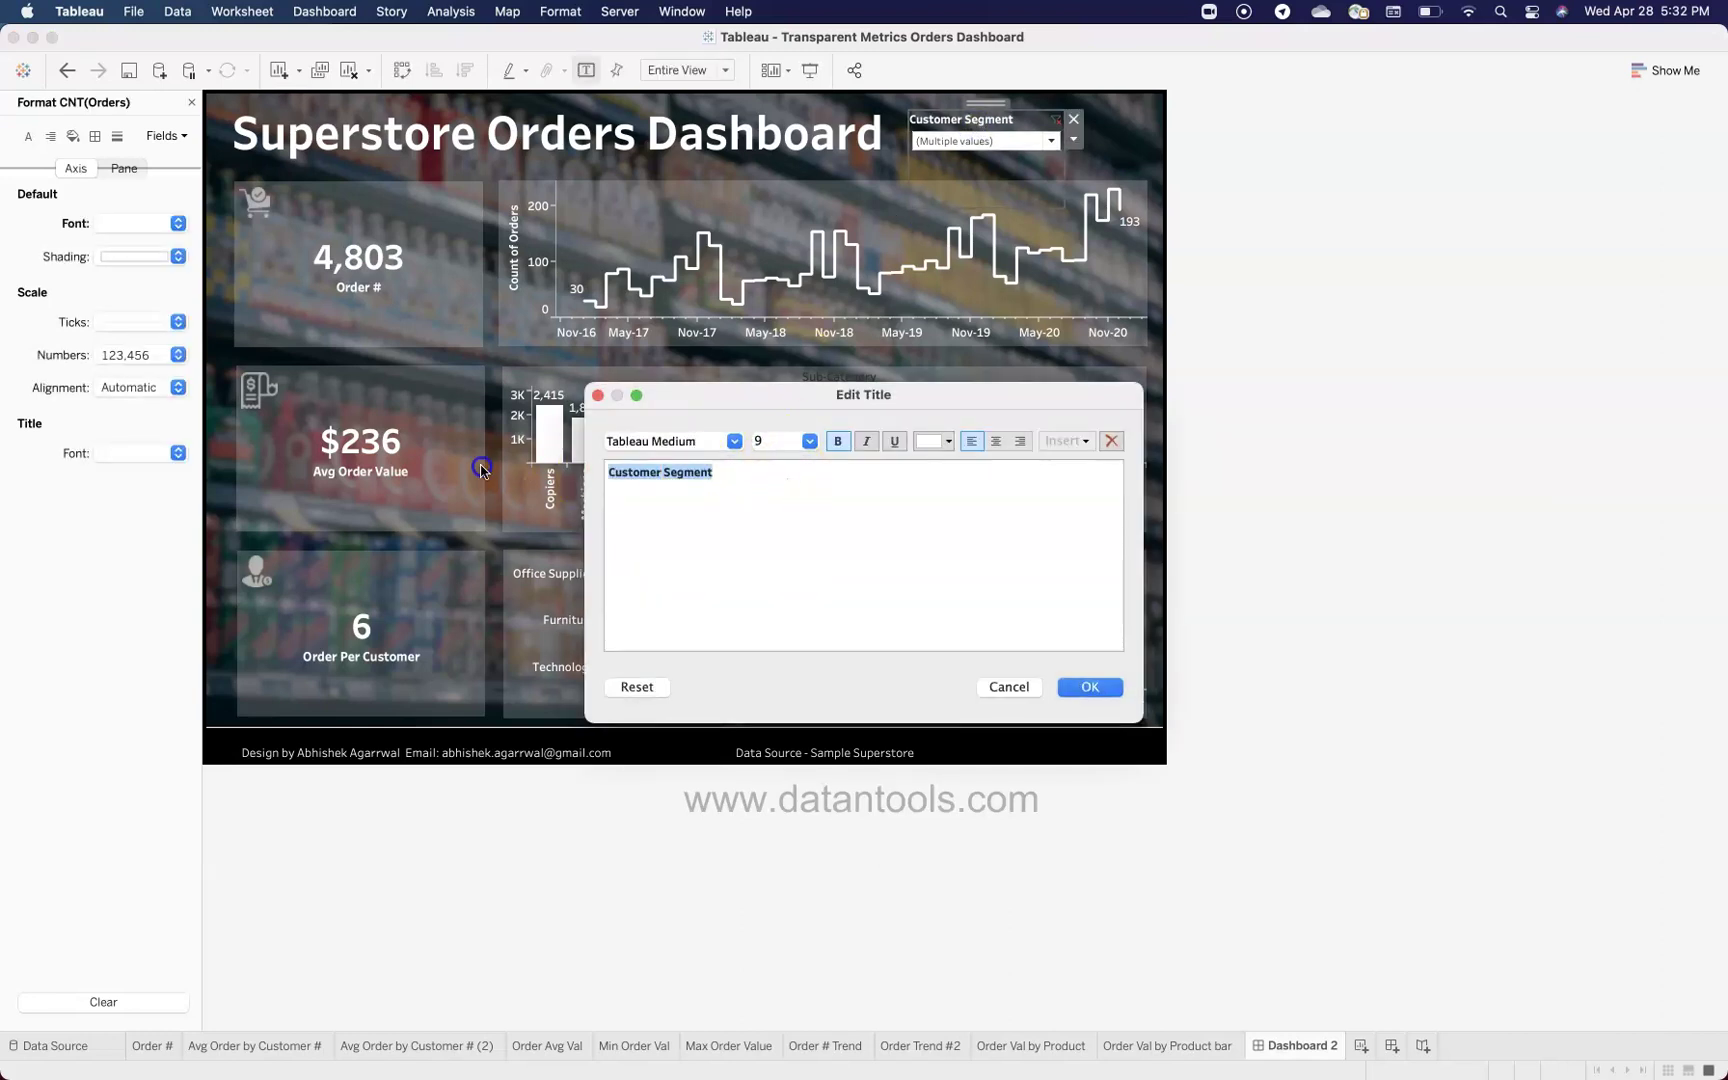
click(1019, 687)
click(1300, 240)
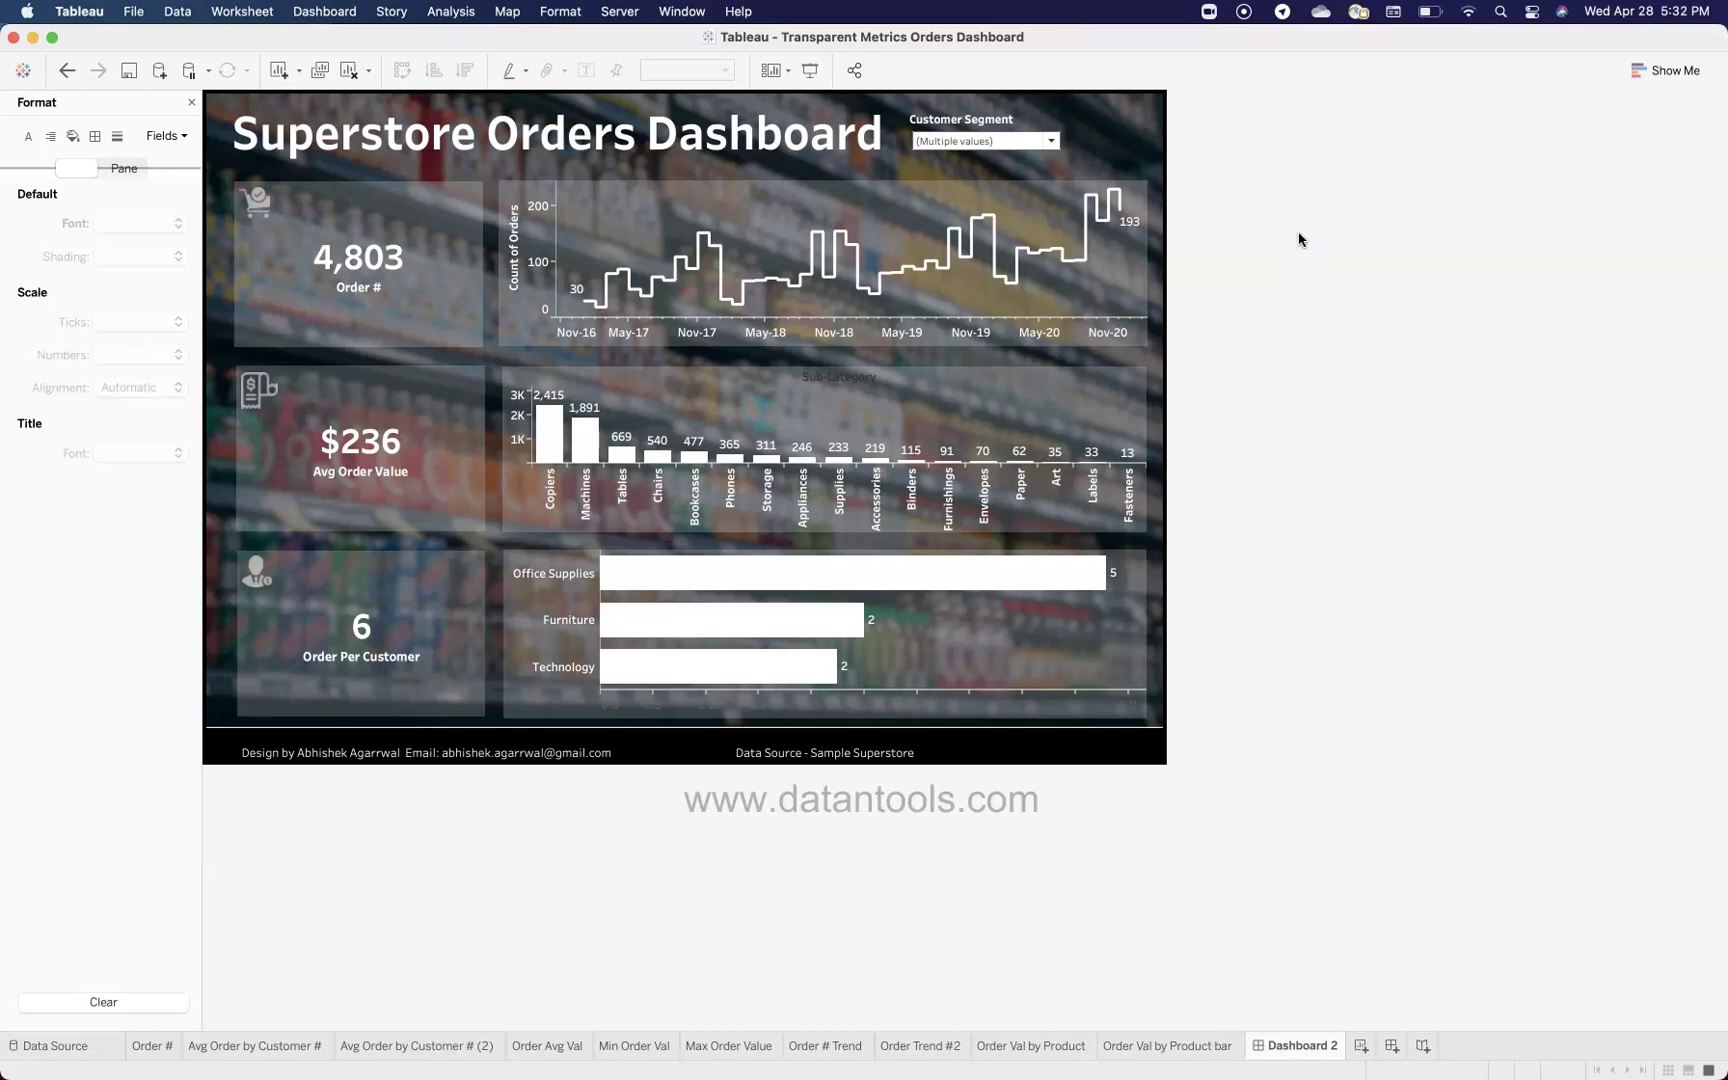
Step: Review the icons on the Order #, Avg Order Value and Order Per Customer cards, and leave nothing selected
click(256, 207)
click(258, 392)
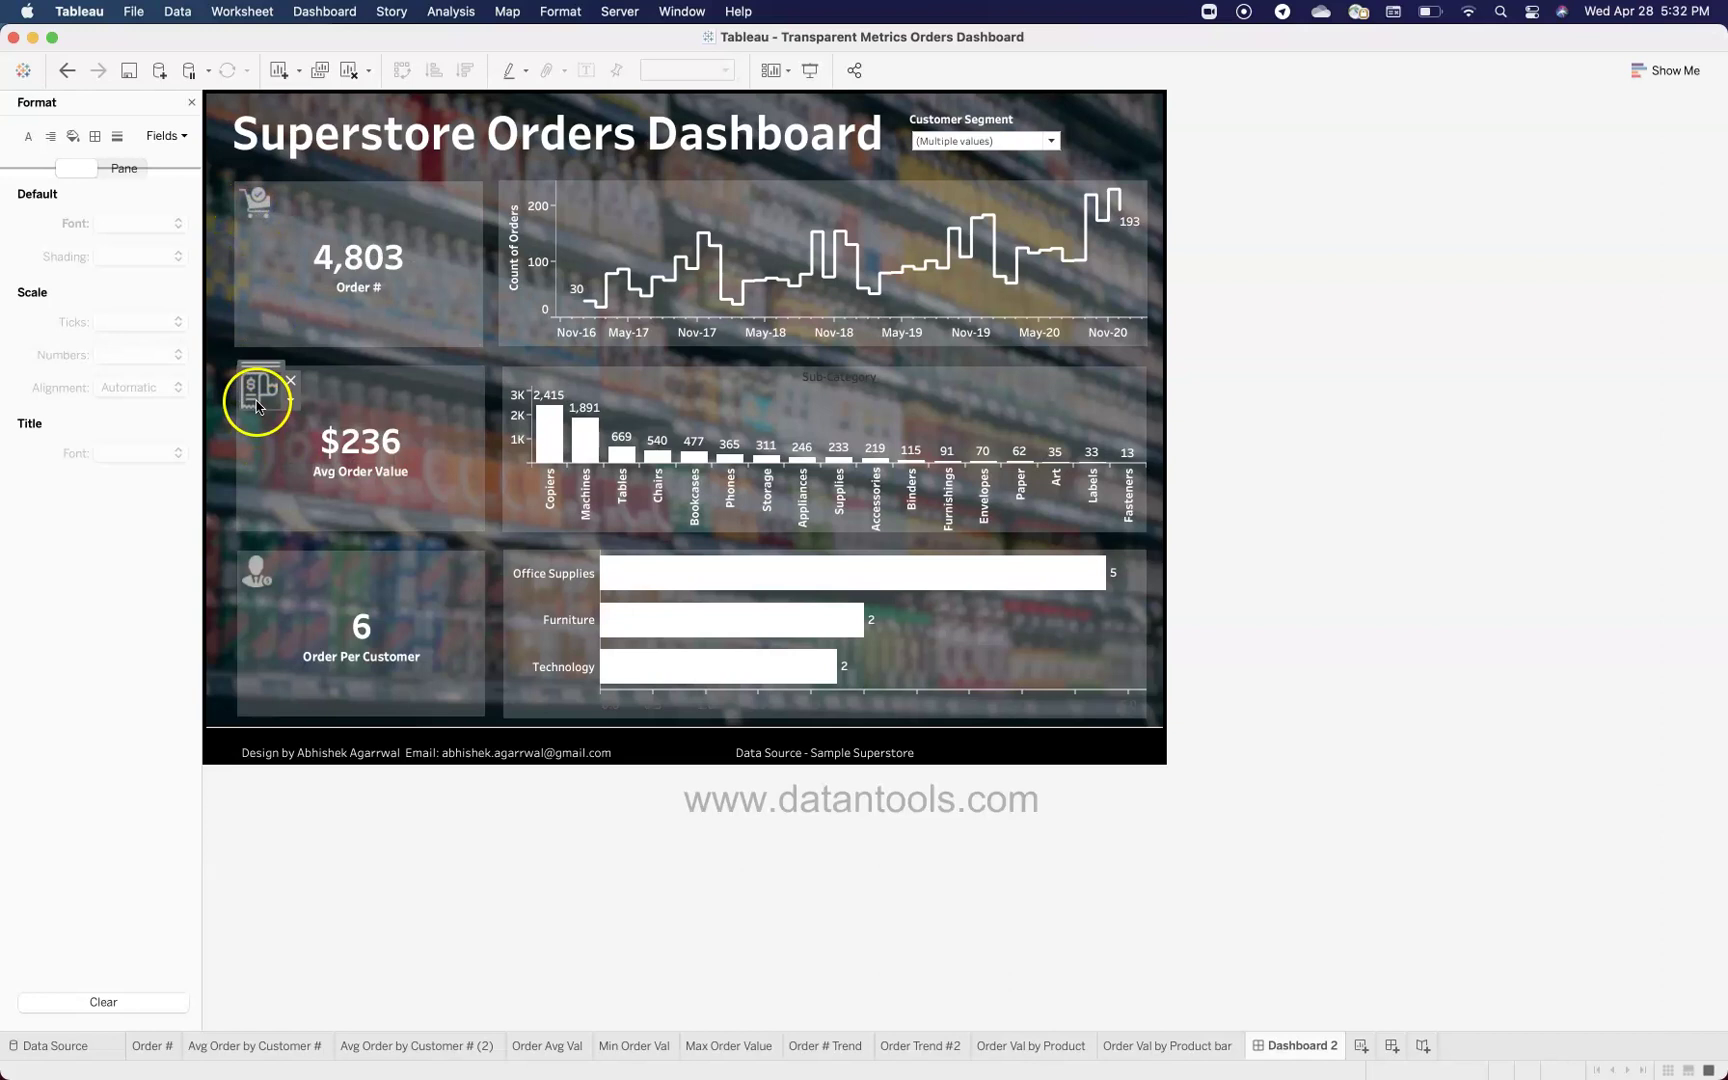
click(254, 569)
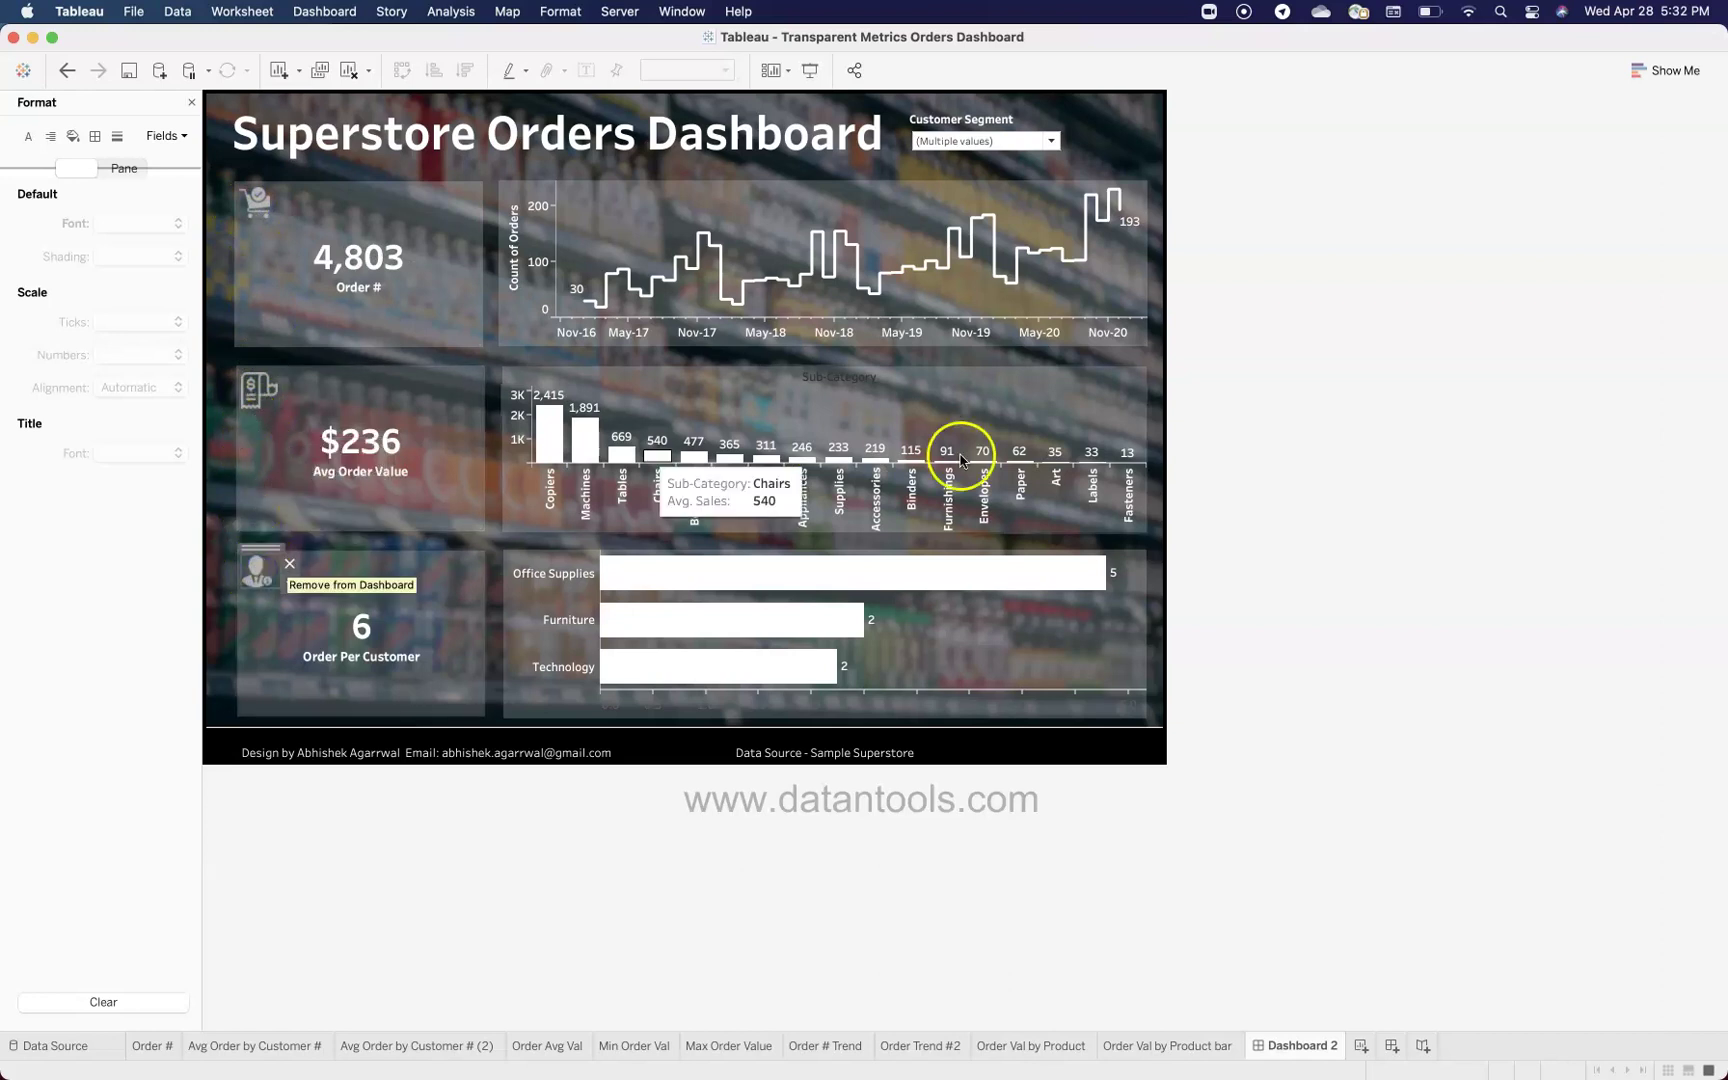
click(1110, 507)
click(1338, 463)
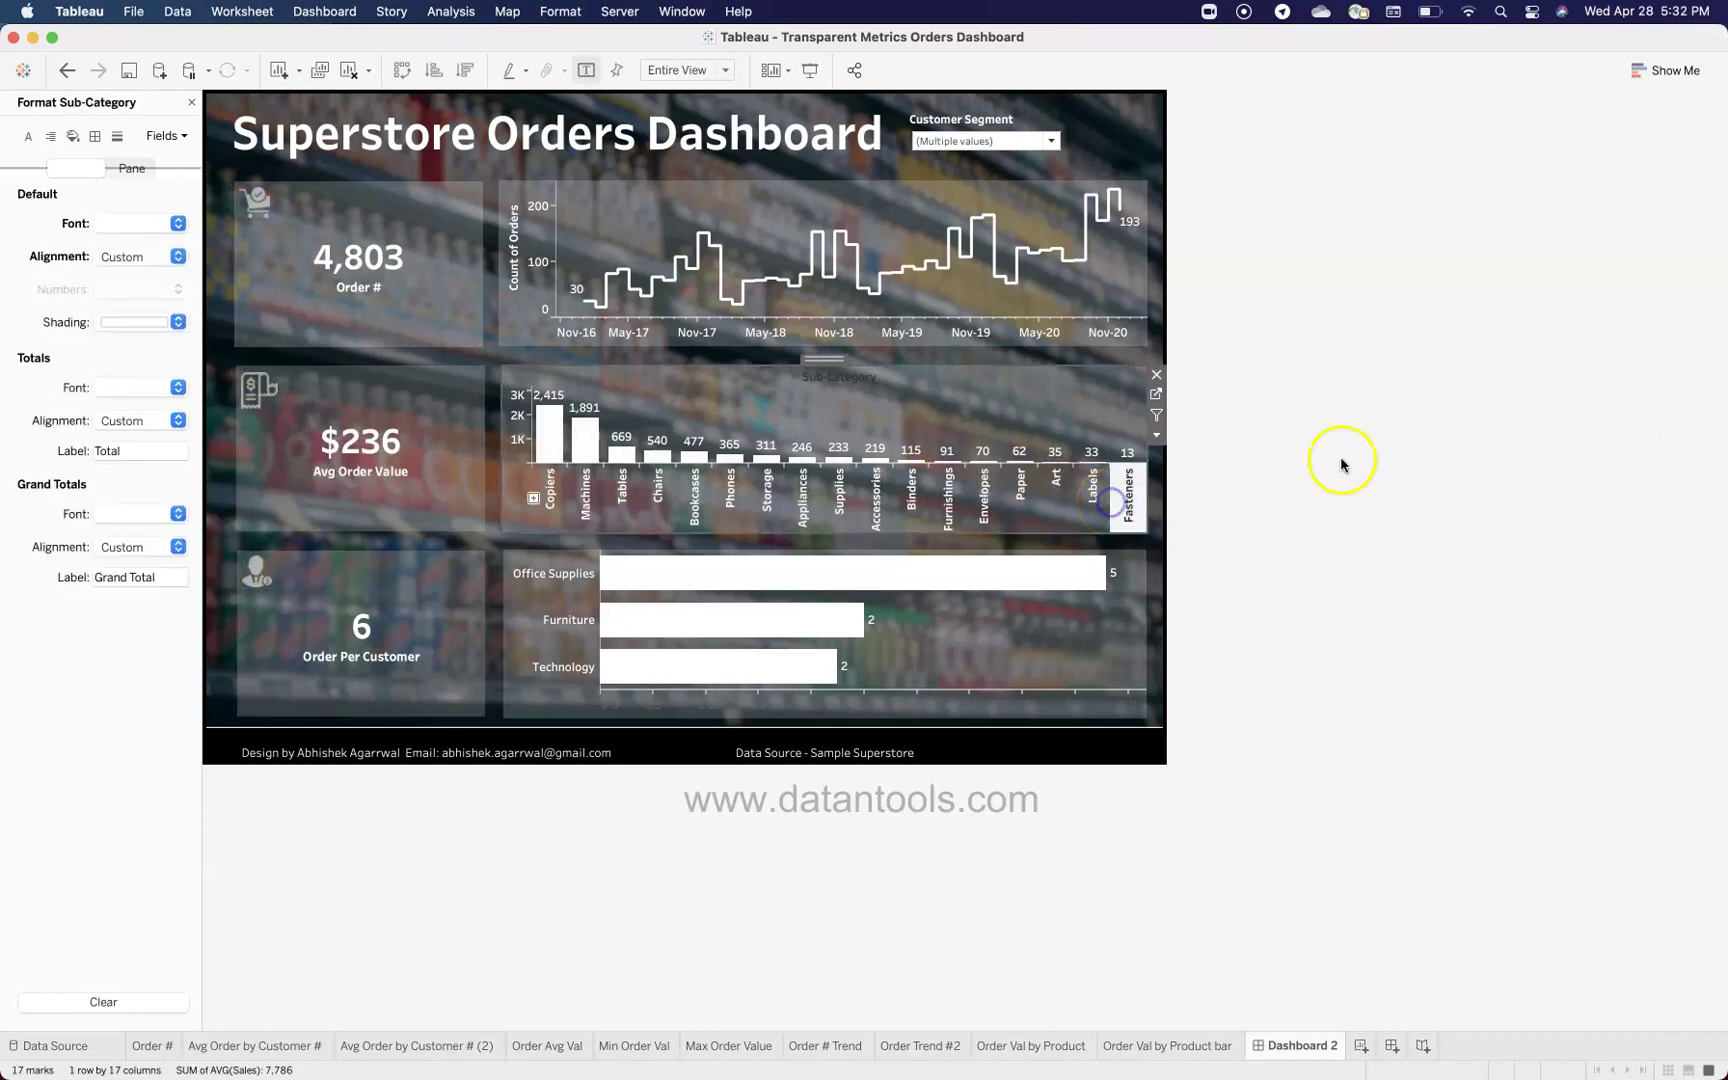
click(1383, 455)
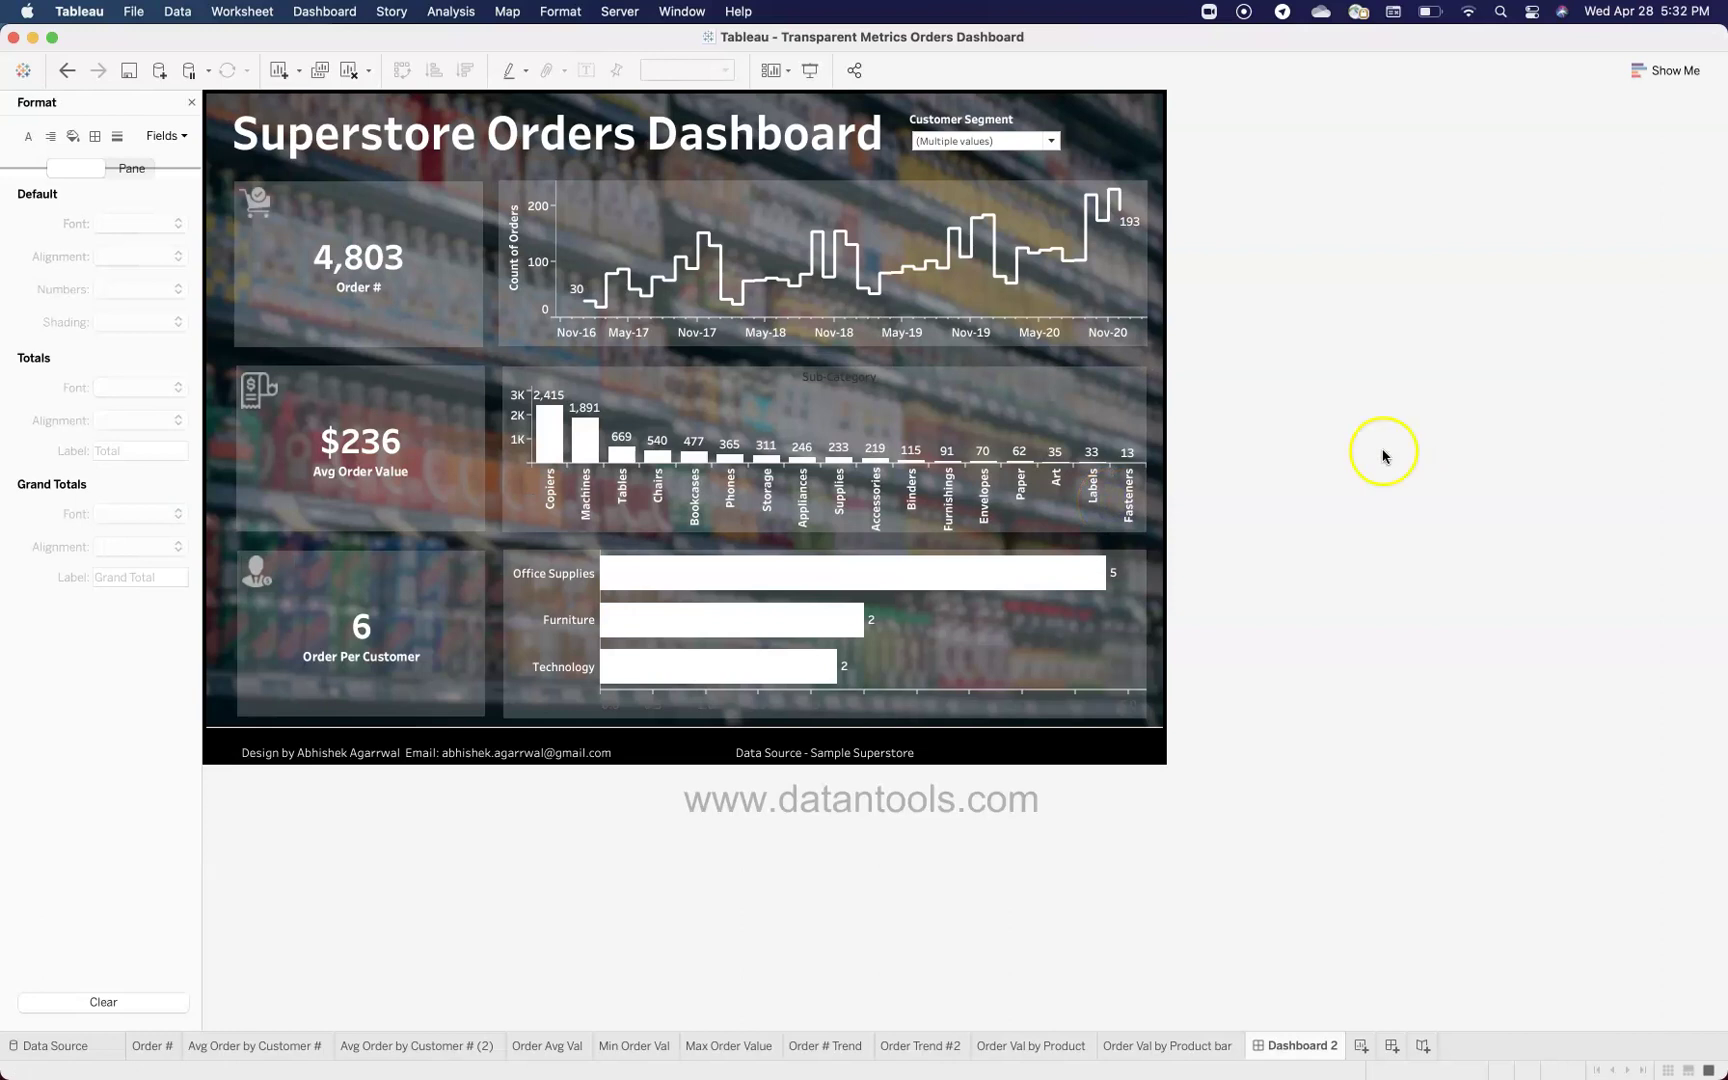